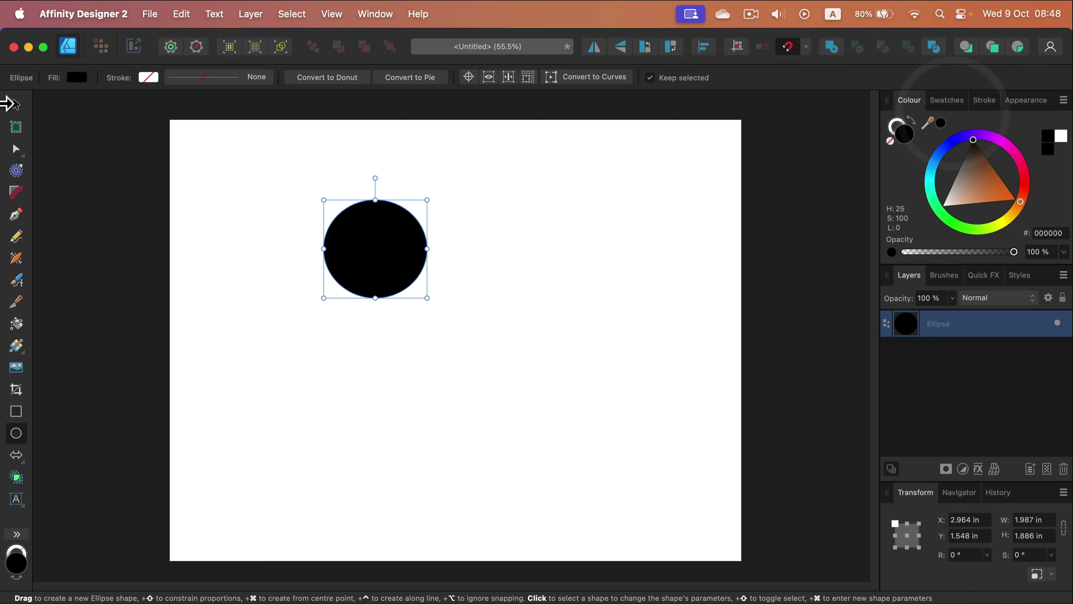
Move the black circle slightly down and right, and add a black rectangle centred beneath it, overlapping its lower half.
click(15, 104)
mouse_move(374, 248)
mouse_down()
mouse_move(427, 260)
mouse_move(381, 262)
mouse_up()
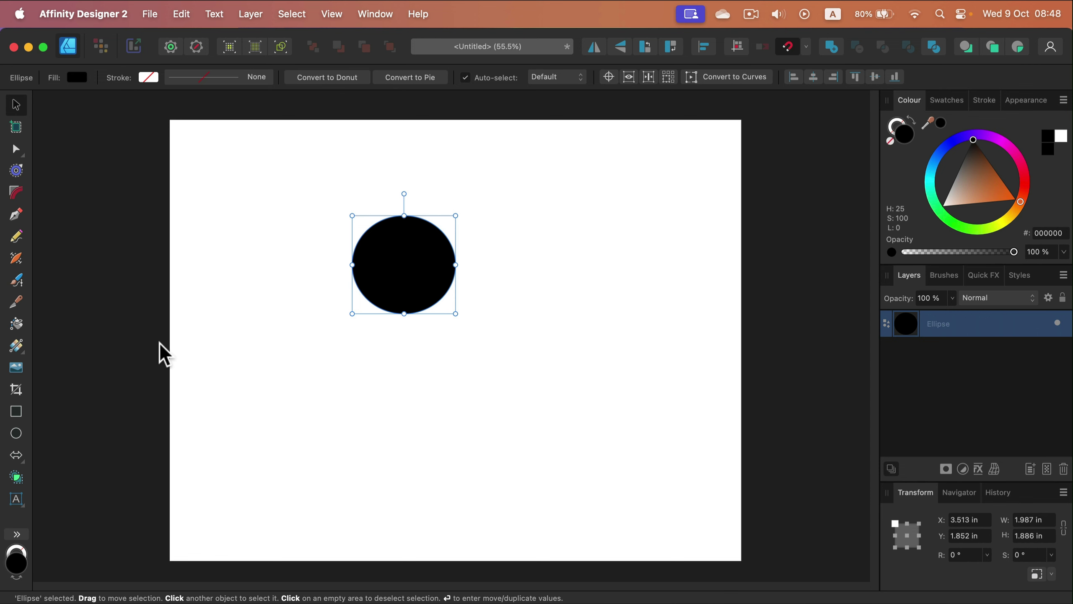
click(16, 411)
drag(287, 271, 406, 326)
key(v)
Merge the circle and the rectangle into a single shape with the Boolean Add operation.
click(532, 233)
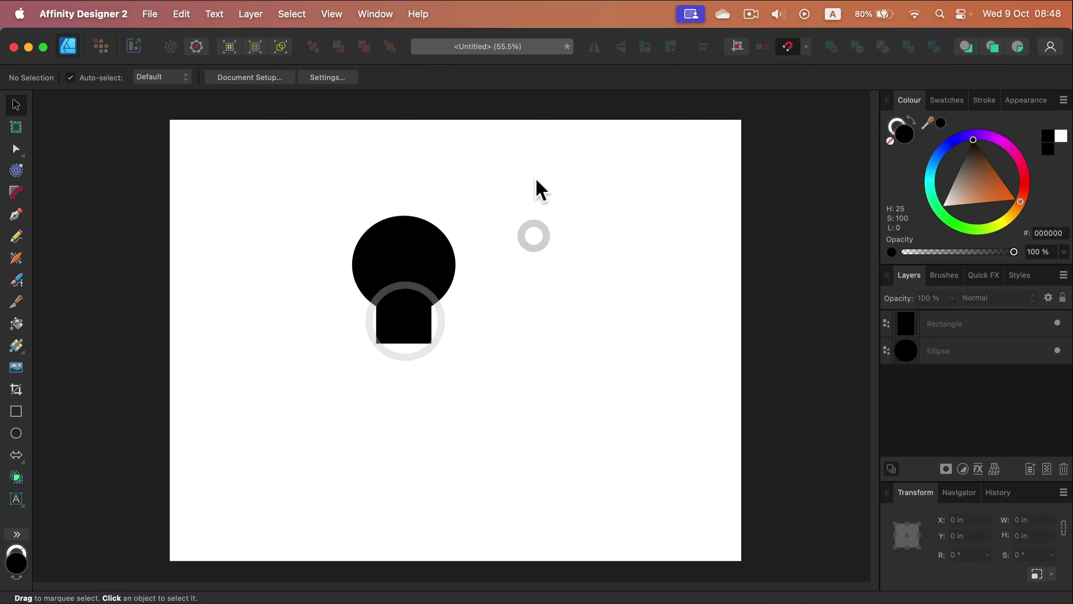
drag(536, 180, 305, 409)
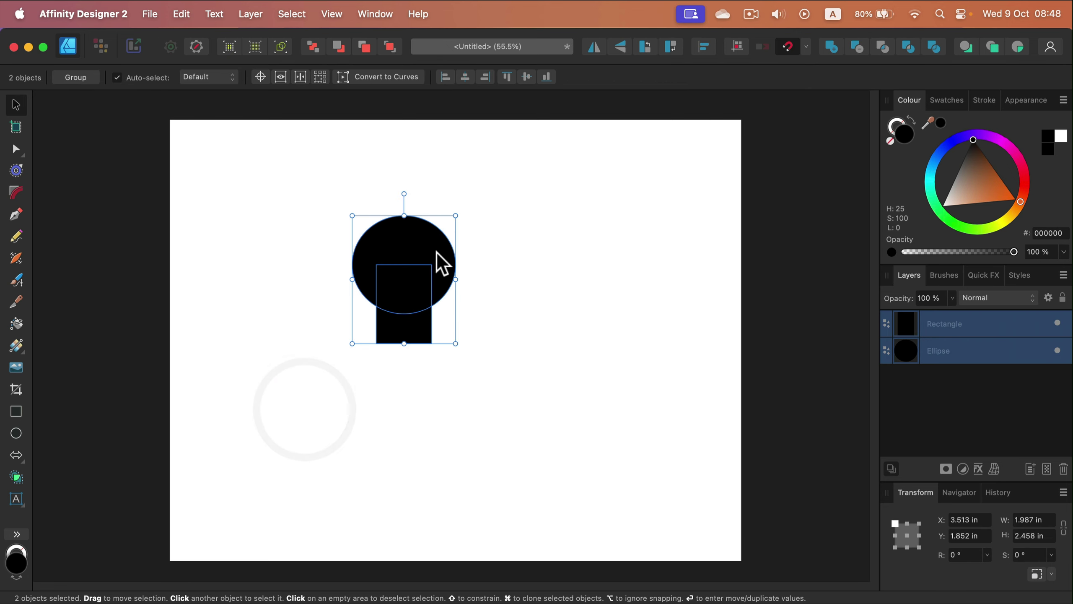
click(837, 42)
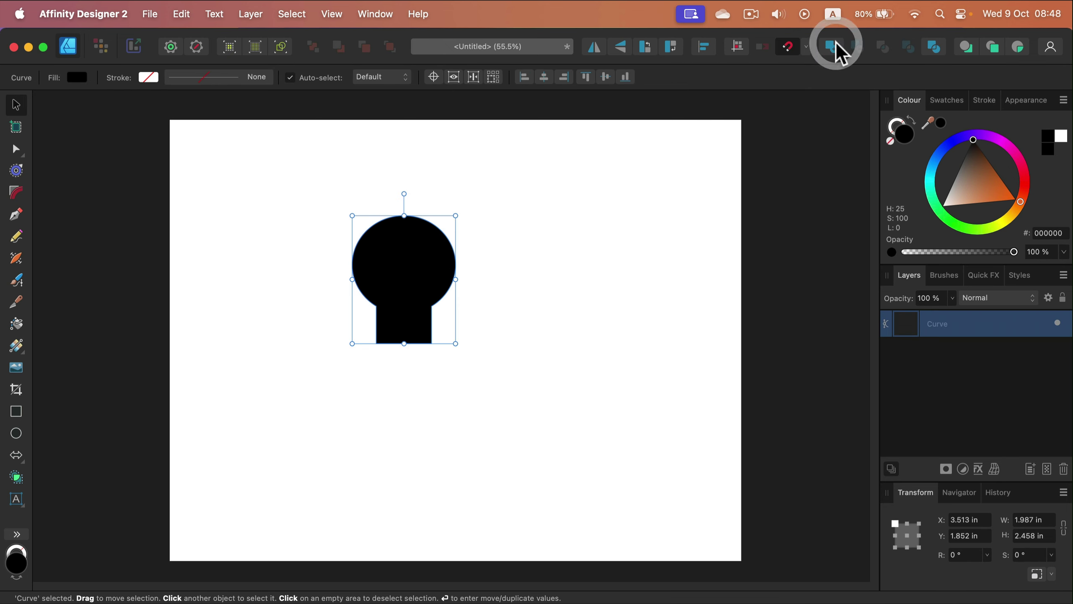
Make the skull's round part slightly irregular by nudging its left and top nodes and tilting the right node's upper handle inward.
click(19, 149)
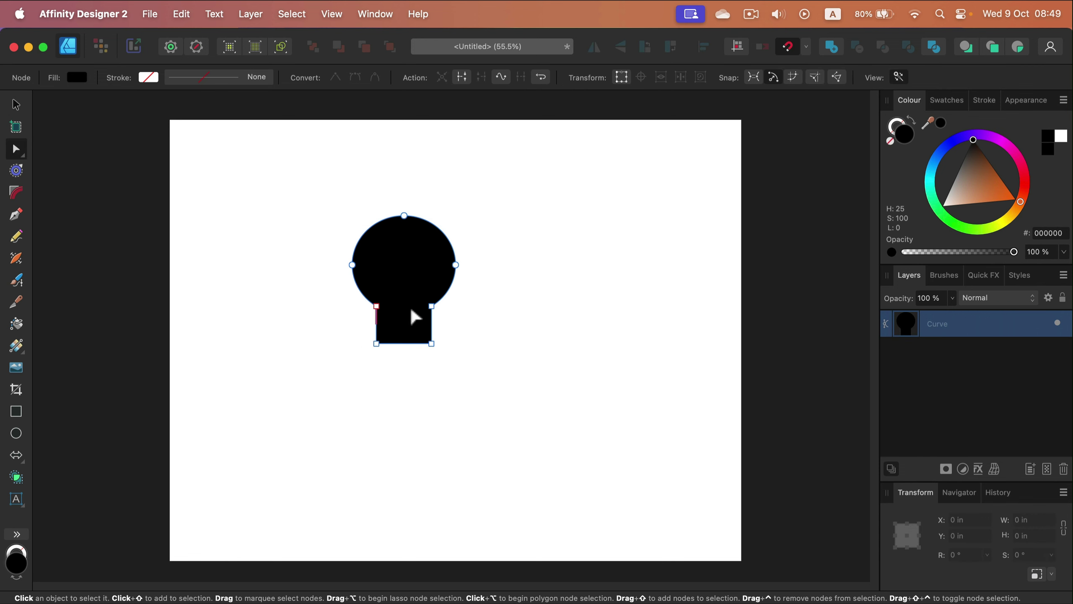
click(352, 264)
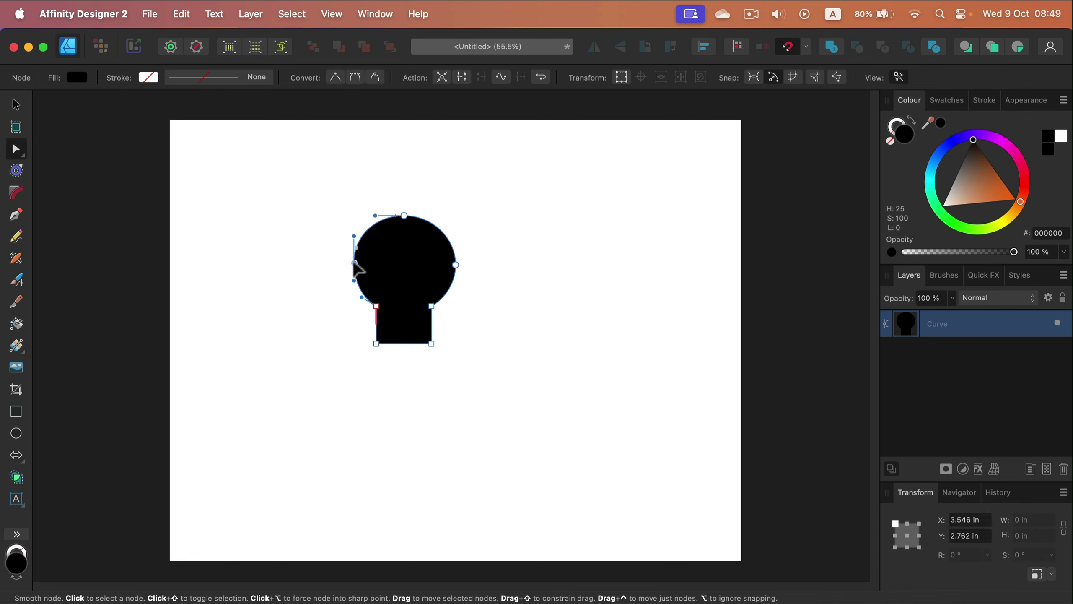
click(354, 264)
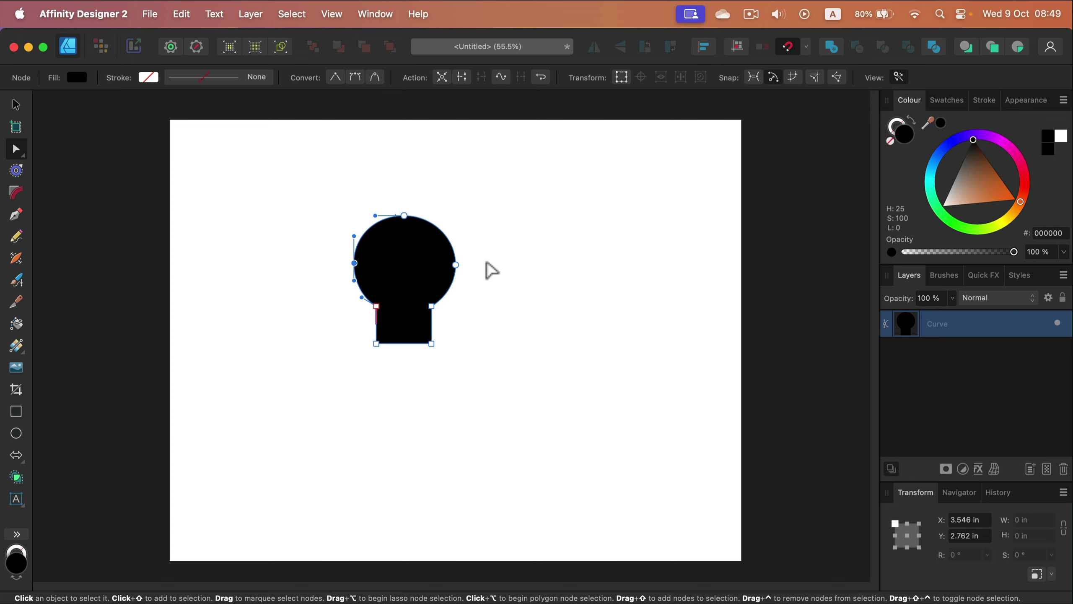
scroll(338, 223, up, 5)
scroll(351, 178, up, 3)
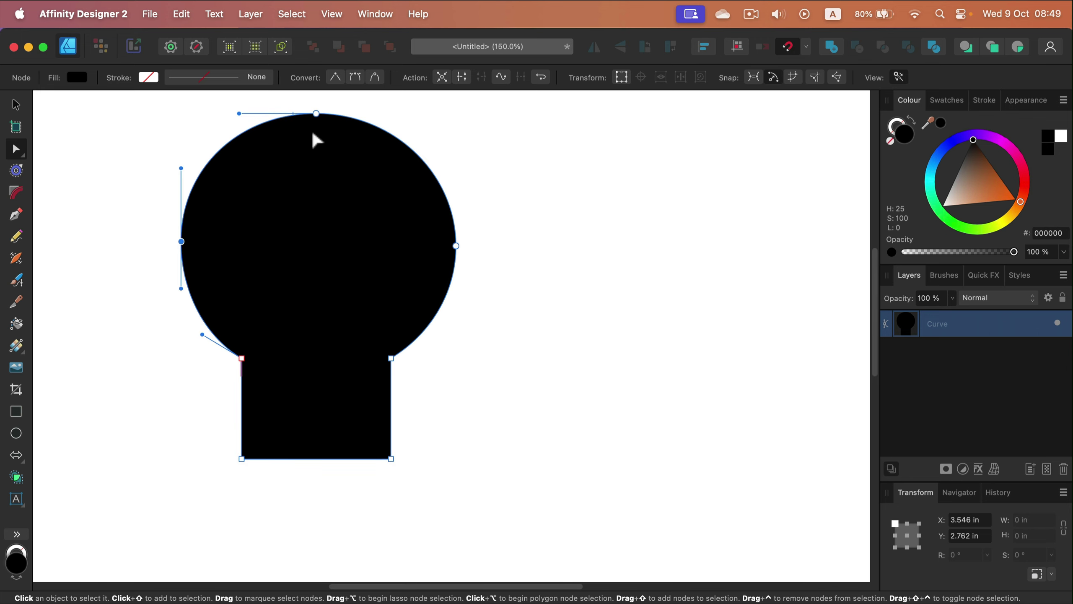
click(317, 113)
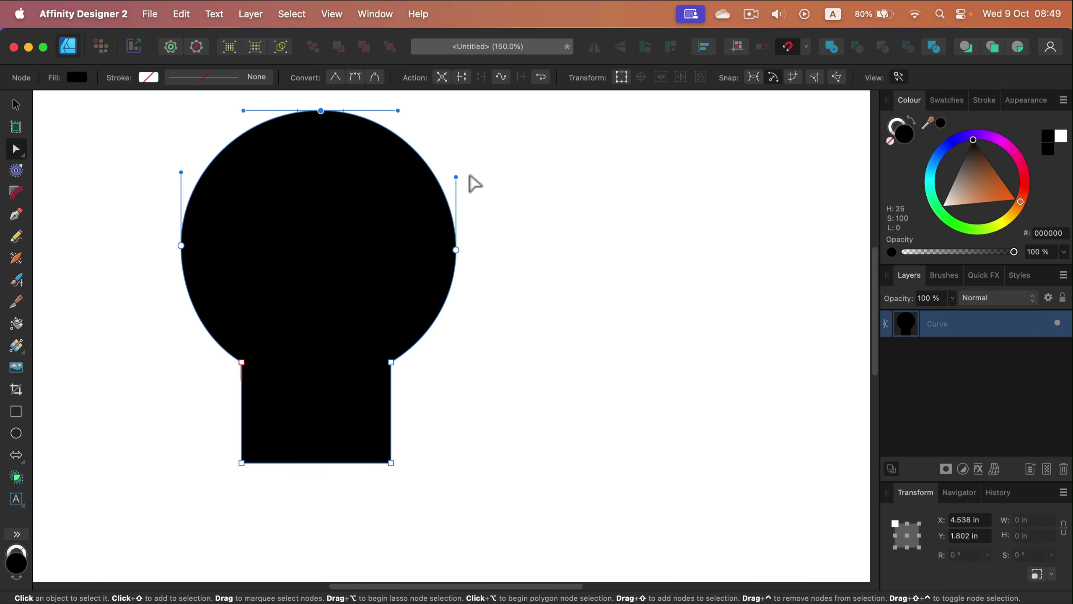
click(449, 173)
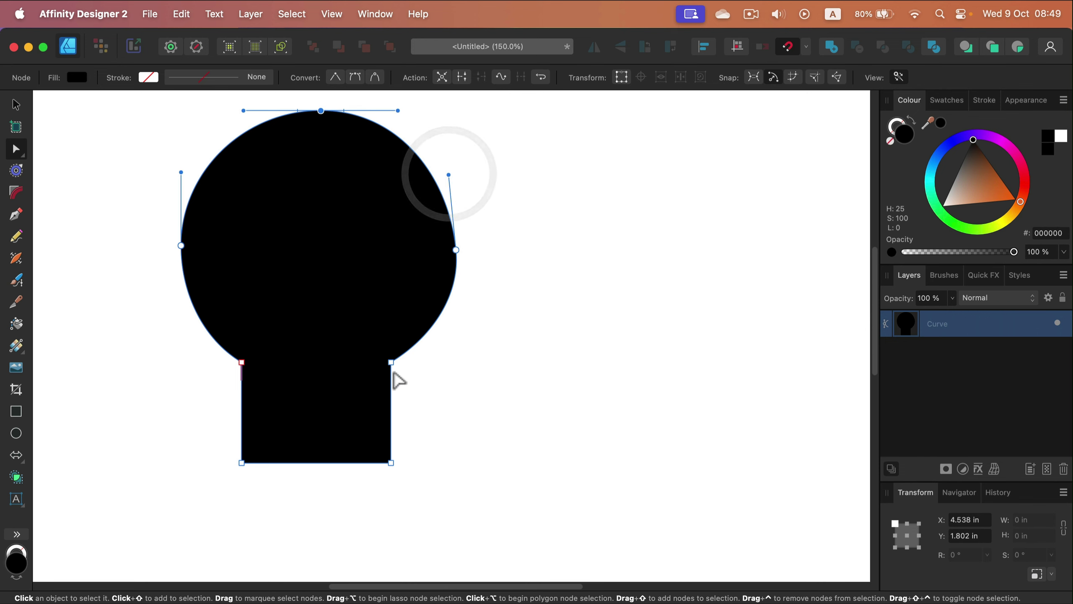
Lengthen the jaw unevenly by pulling both bottom corner nodes down, and nudge its upper-left node slightly inward.
scroll(405, 440, down, 2)
click(405, 440)
click(386, 412)
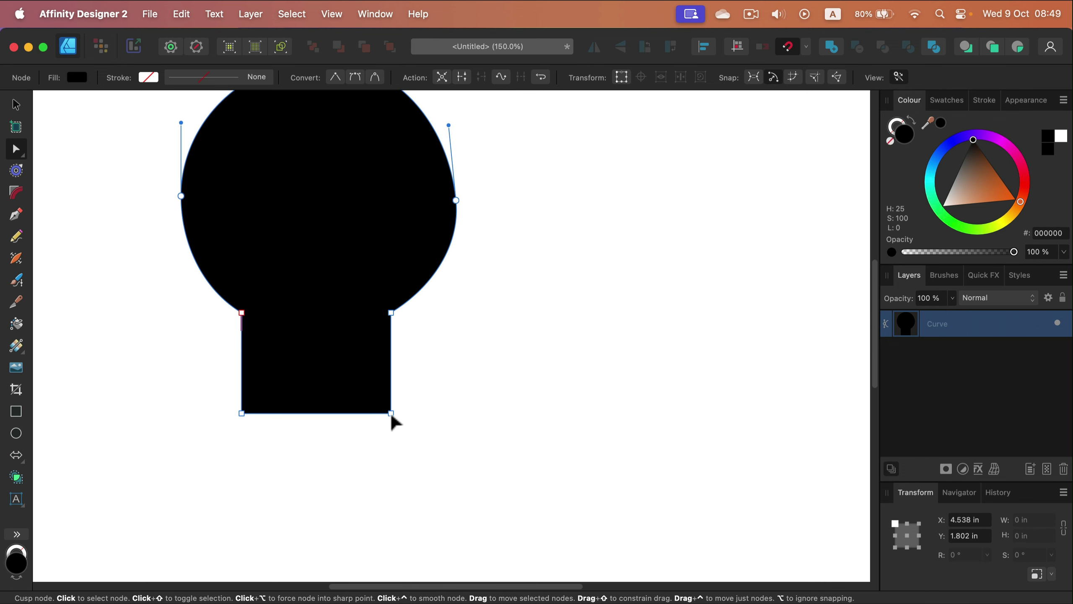
drag(390, 414, 405, 462)
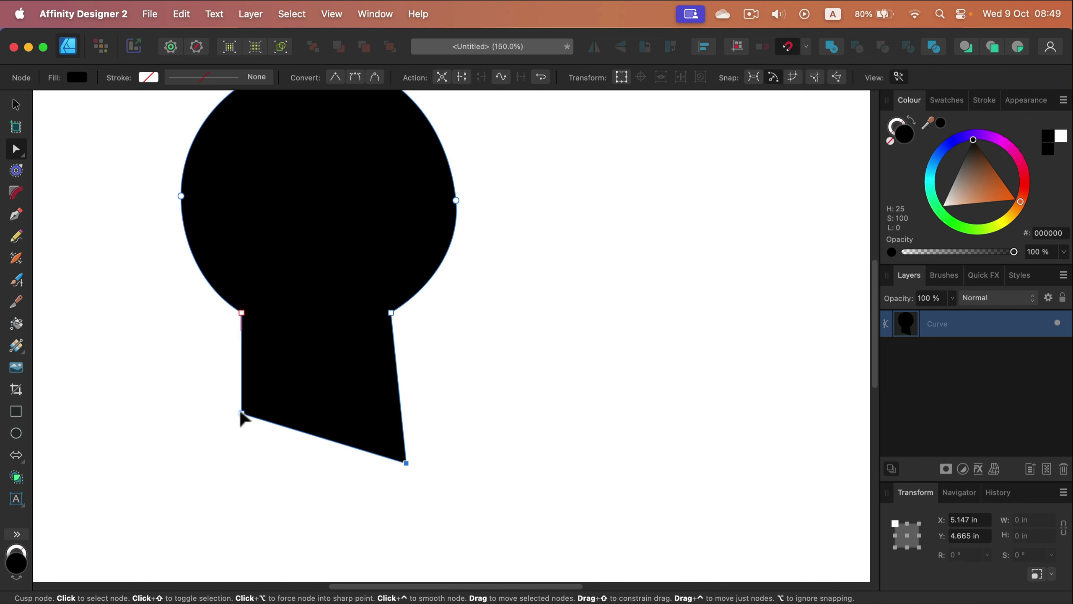
drag(242, 413, 245, 457)
click(244, 457)
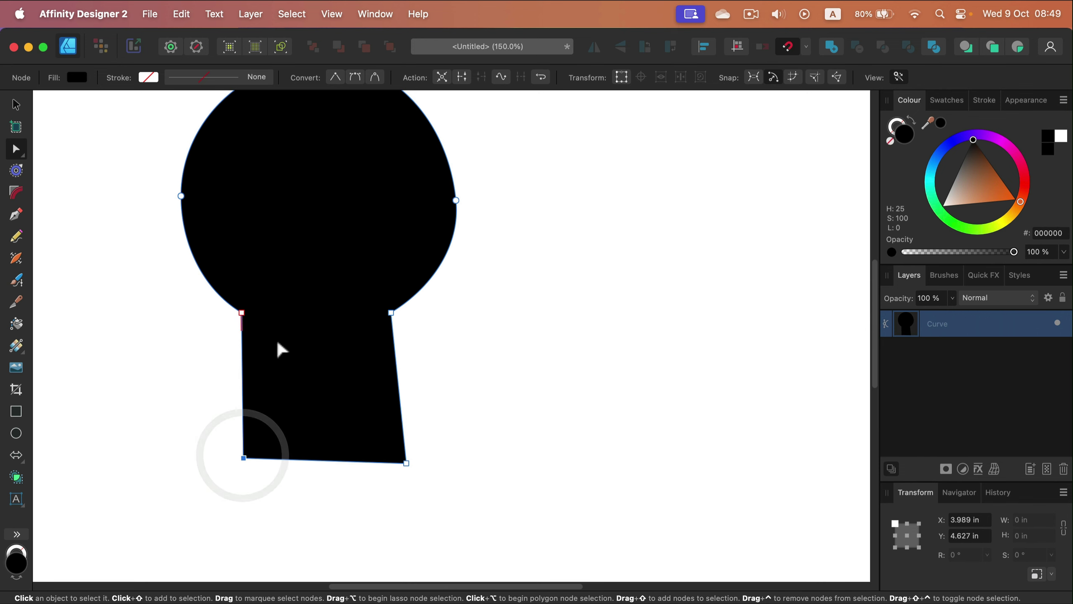
click(246, 313)
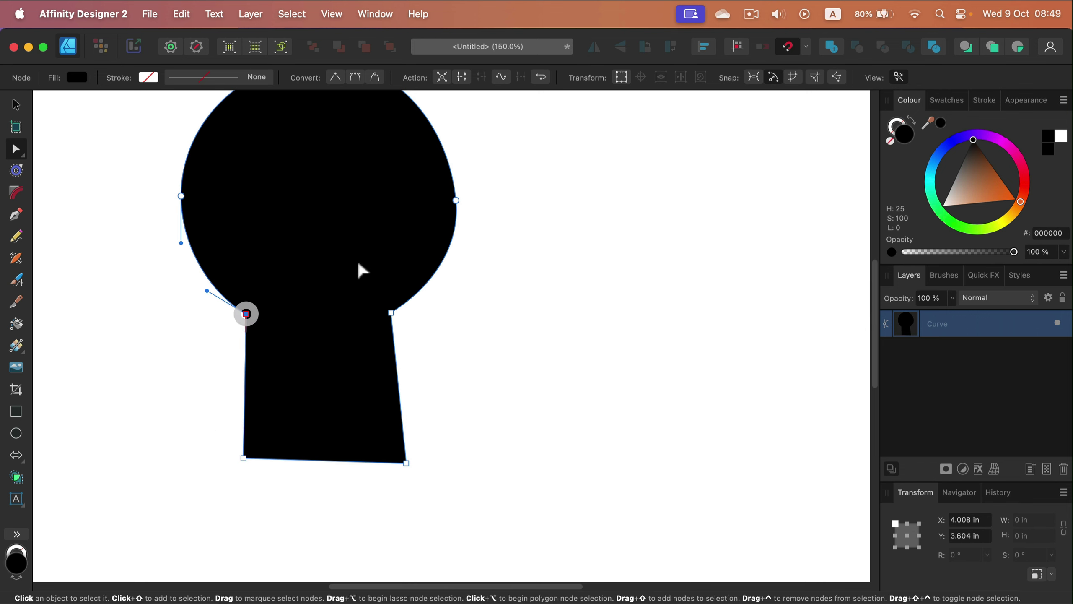
scroll(340, 342, down, 2)
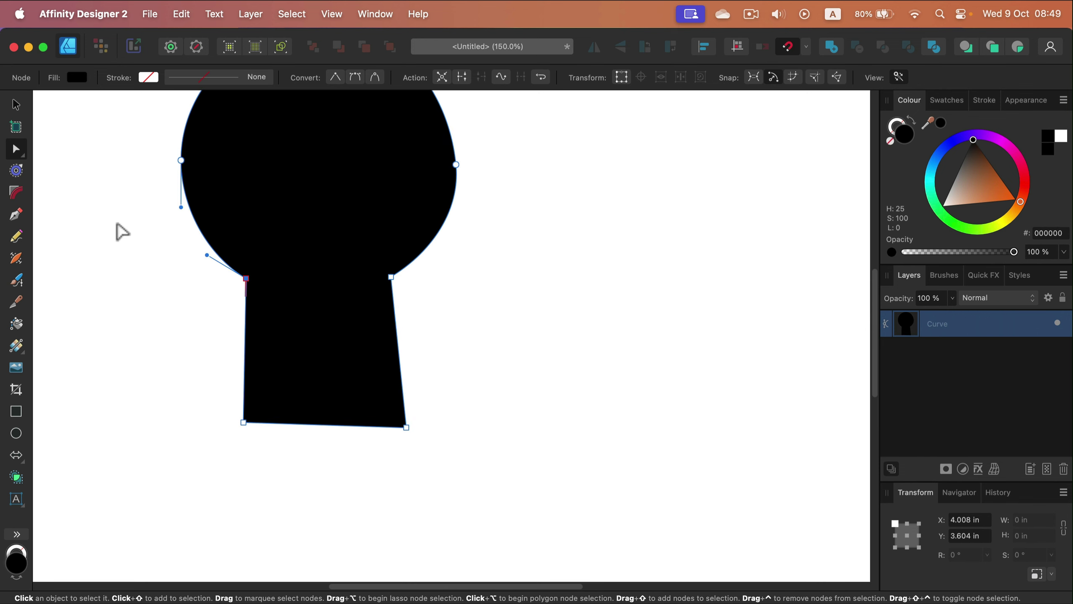
Cut a zigzag line across the jaw with the Knife tool and move the lower piece down to open a gap.
click(15, 303)
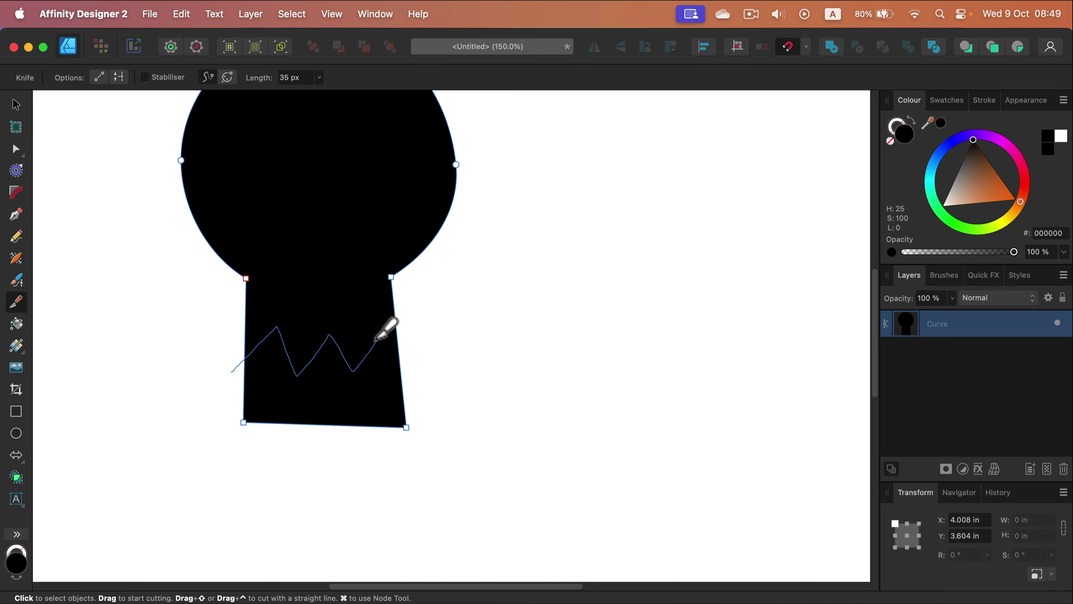
drag(427, 373, 428, 374)
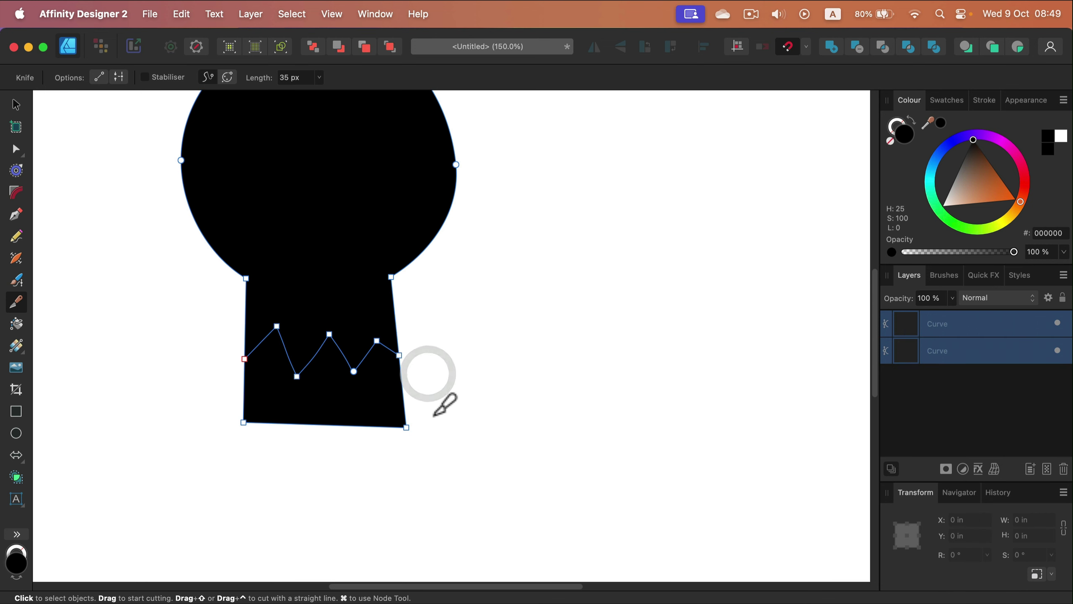
click(16, 104)
click(503, 288)
click(397, 376)
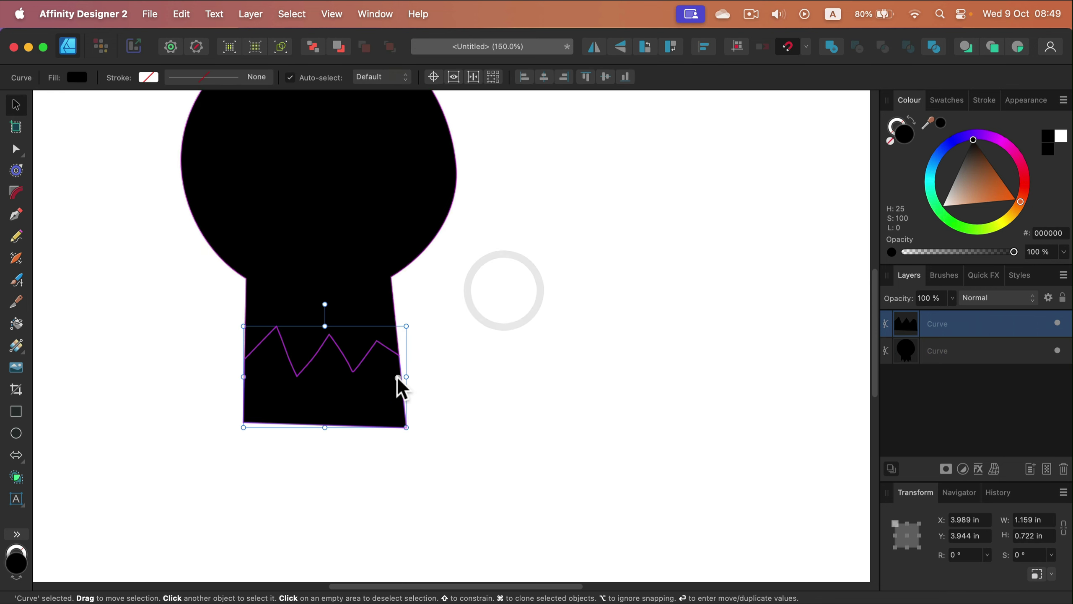
click(376, 408)
mouse_move(347, 398)
mouse_down()
mouse_move(353, 418)
mouse_move(350, 406)
mouse_up()
Reshape the upper skull piece's zigzag teeth by moving their nodes, flaring the outer corners and shifting the right jaw corner outward.
click(349, 254)
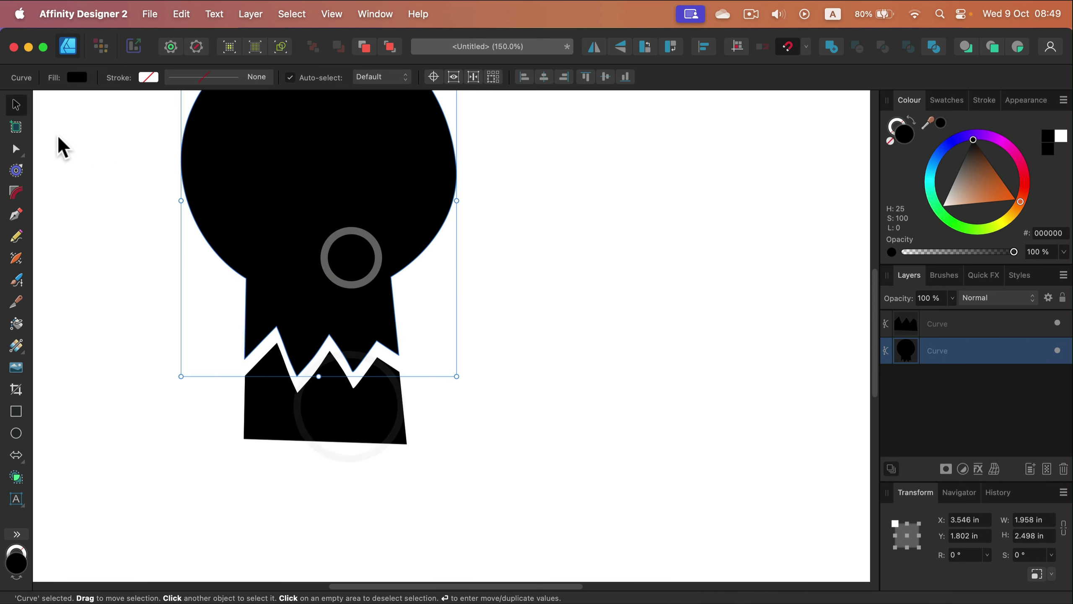
click(16, 149)
drag(244, 357, 277, 317)
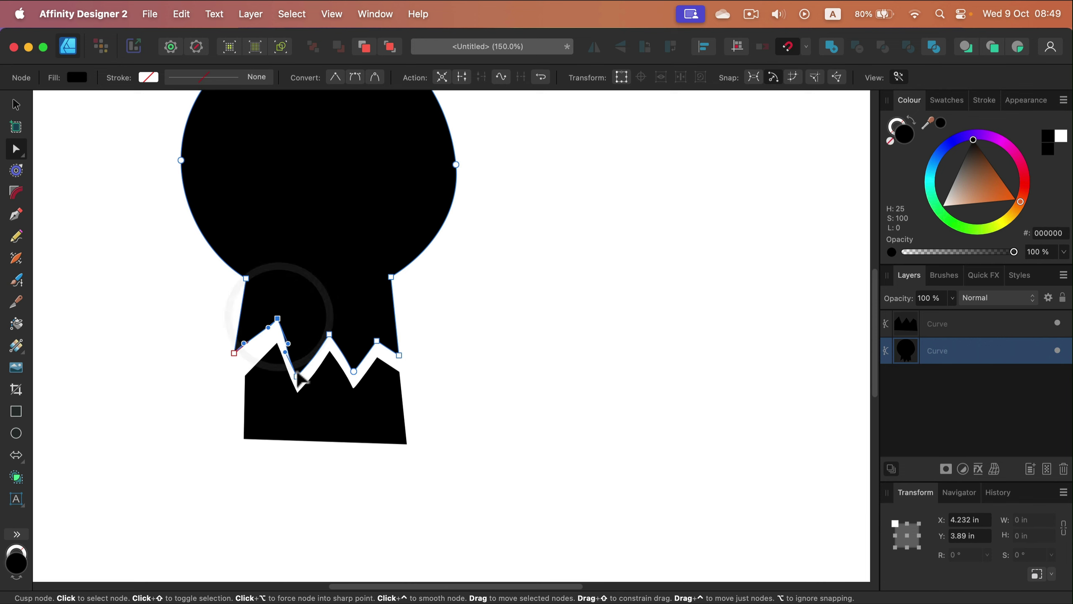
drag(297, 376, 299, 369)
drag(329, 334, 325, 329)
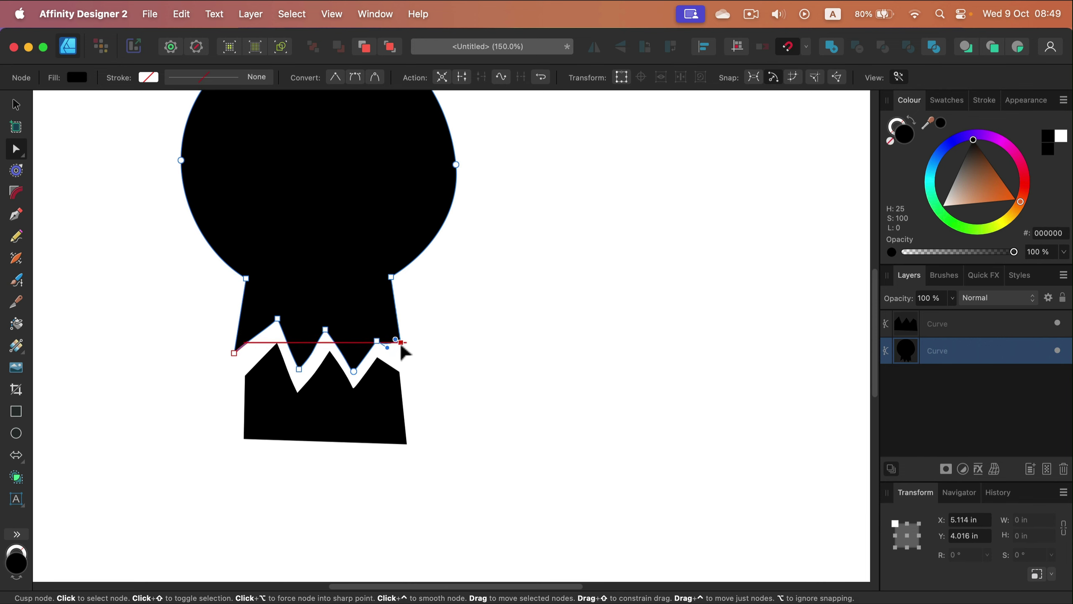
click(404, 350)
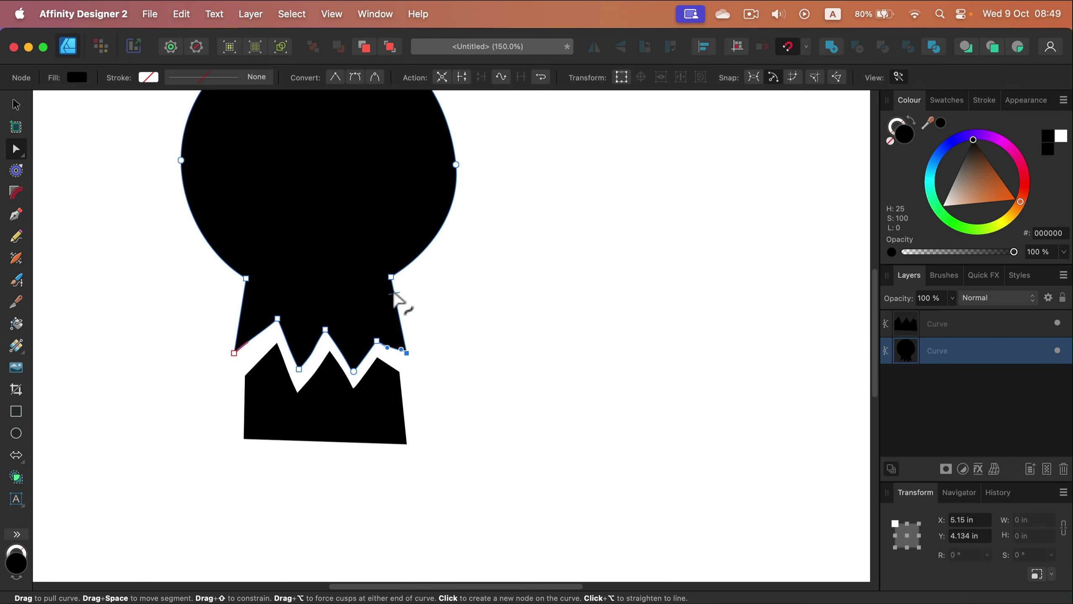
click(399, 281)
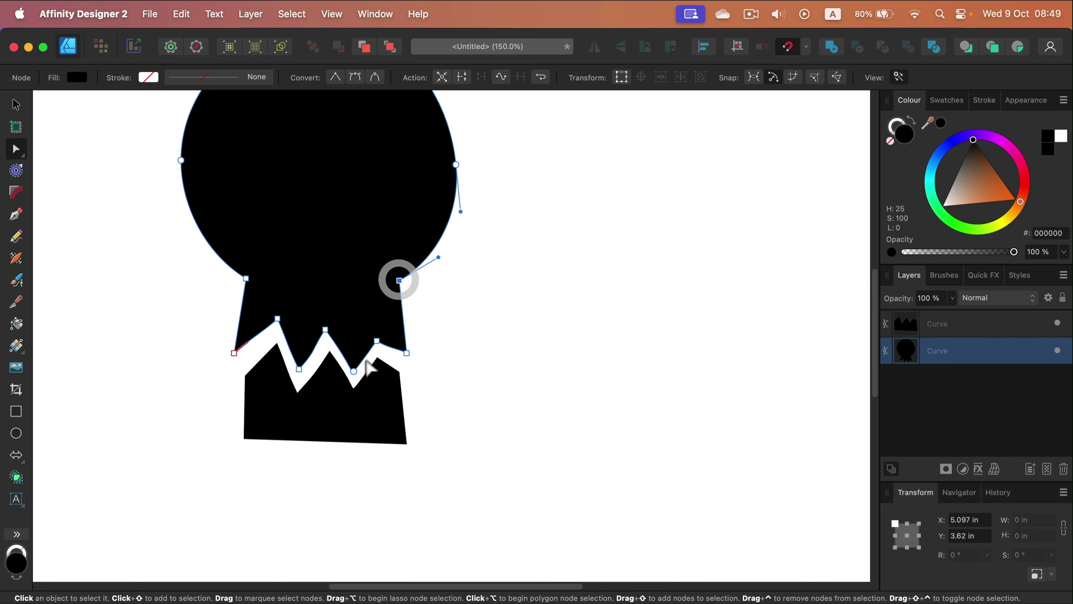
click(376, 336)
Draw a triangular nose about 0.34 by 0.41 in near the skull's centre and fill it with white.
scroll(357, 340, up, 2)
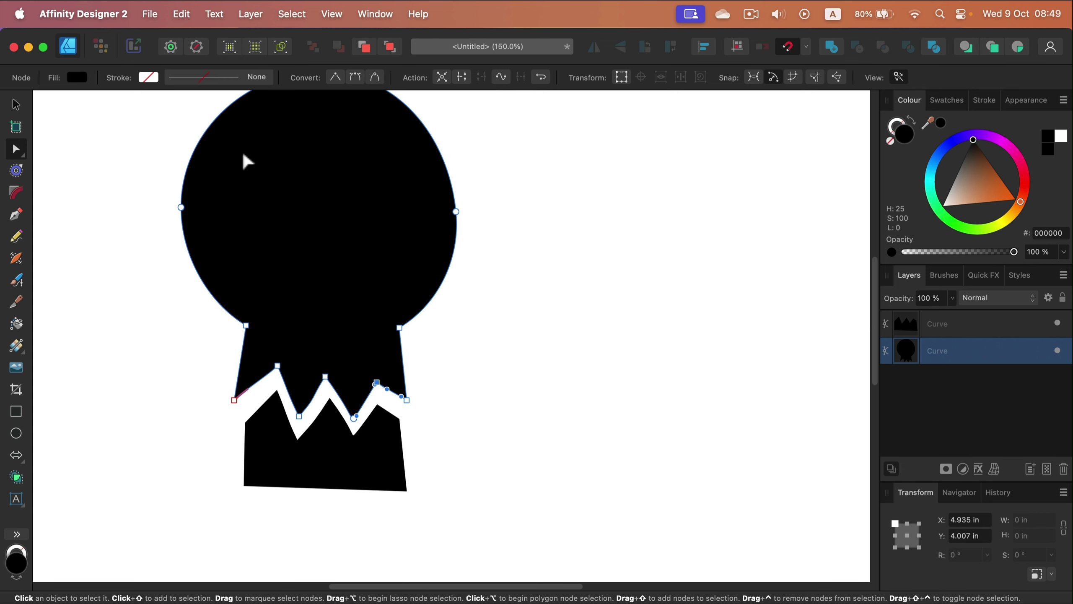
scroll(292, 243, up, 1)
key(m)
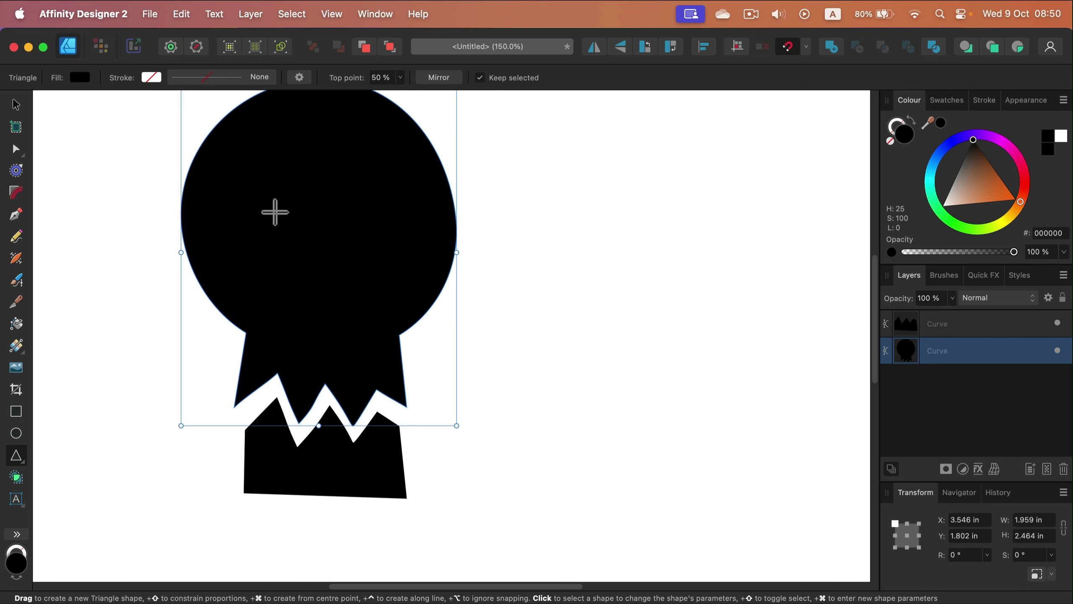
drag(19, 467, 130, 291)
drag(303, 224, 351, 282)
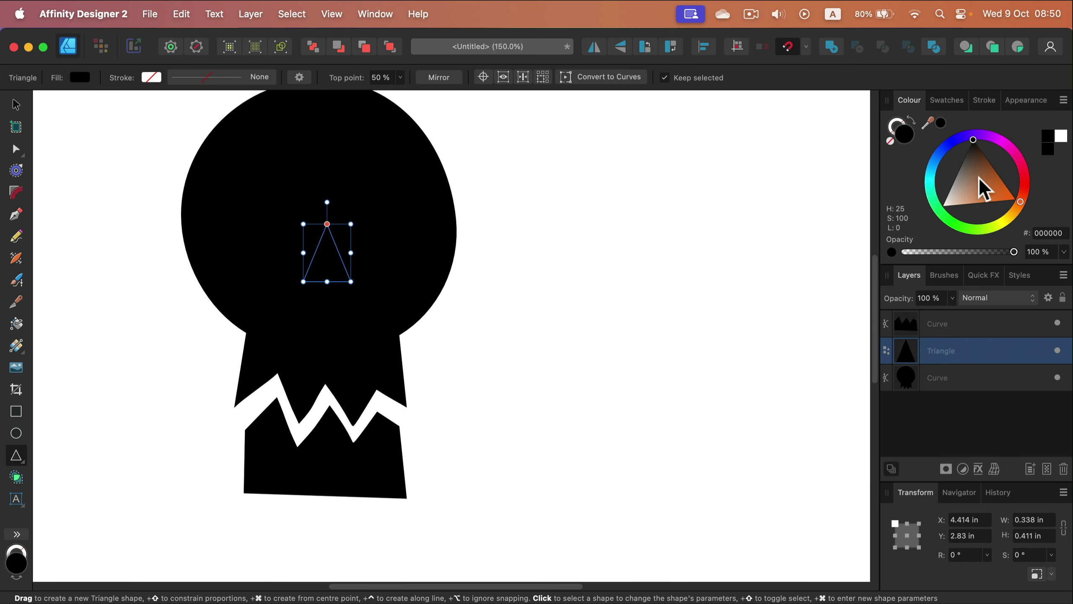
drag(979, 189, 871, 259)
Change the nose triangle's fill to orange FF6900 and shift it slightly left.
click(16, 105)
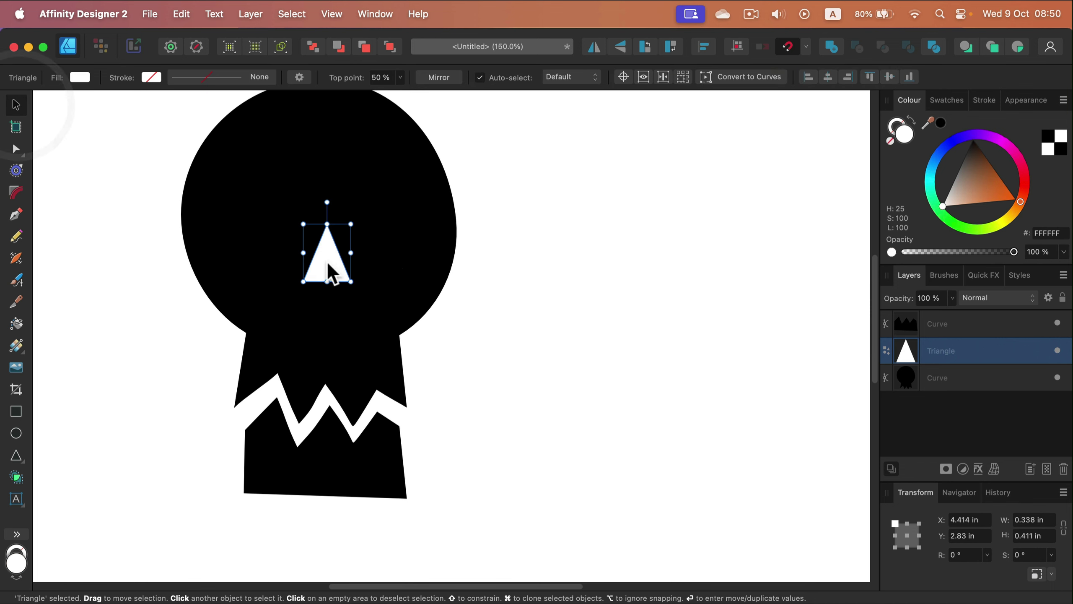
drag(328, 256, 342, 277)
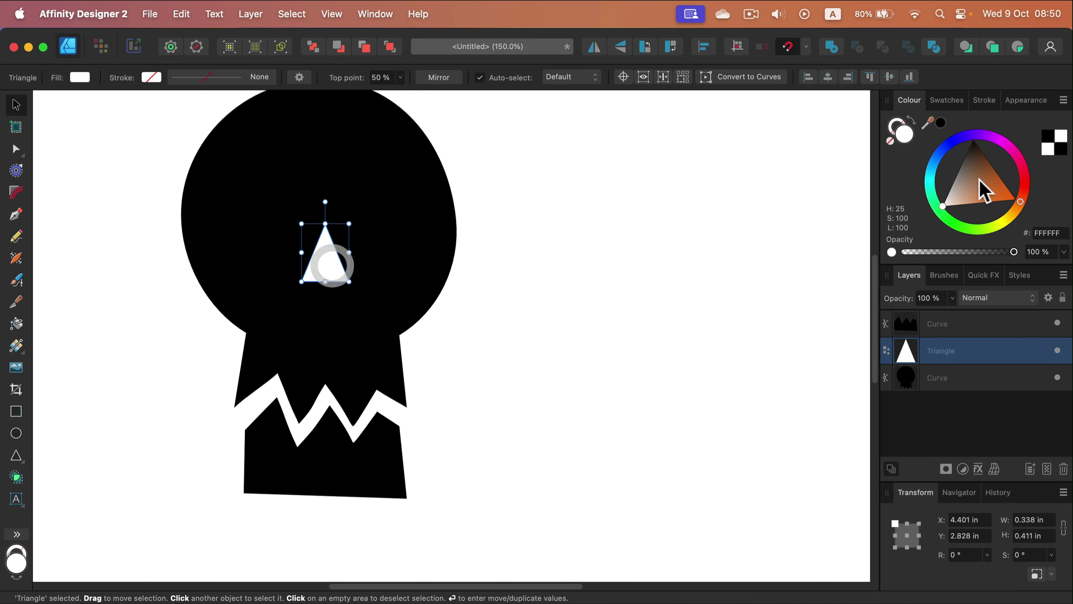
drag(1016, 190, 1065, 192)
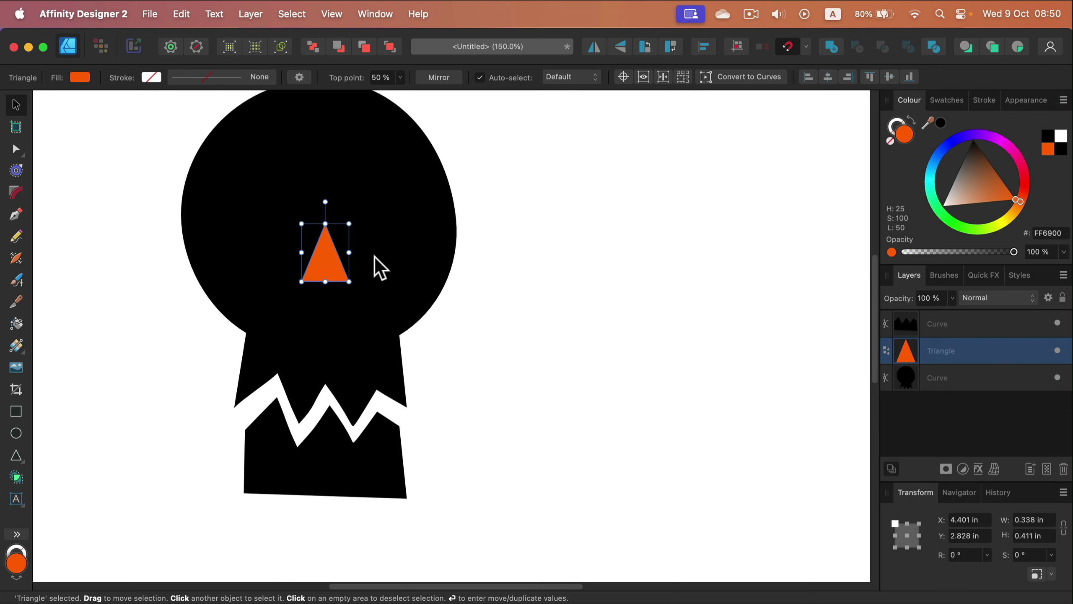
key(super+z)
scroll(305, 270, up, 2)
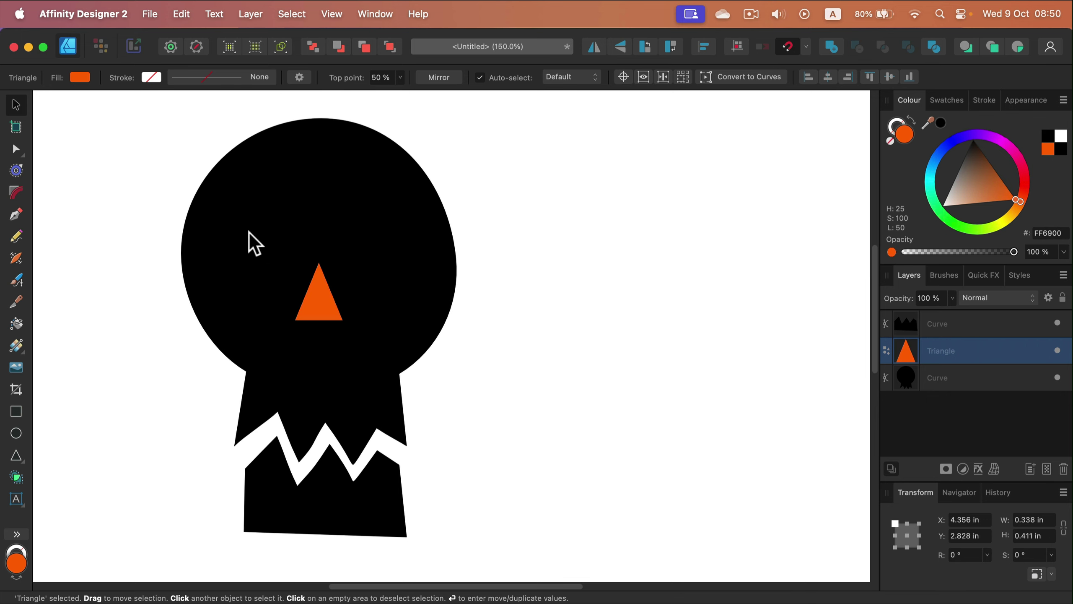
Draw an orange ellipse about 0.55 by 0.48 in as the skull's left eye, above the nose.
click(16, 433)
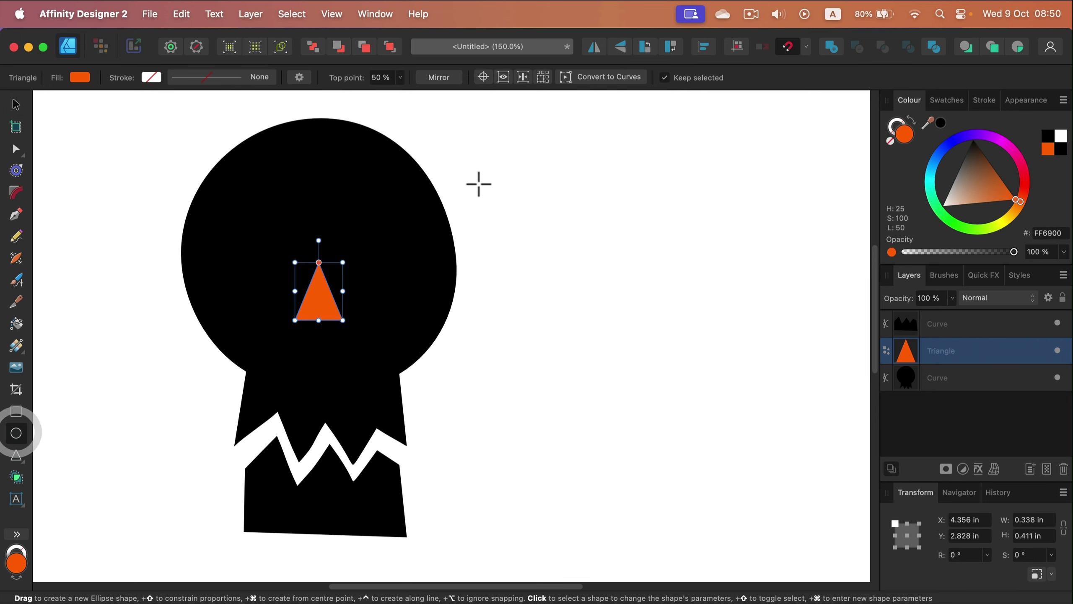
drag(235, 187, 312, 254)
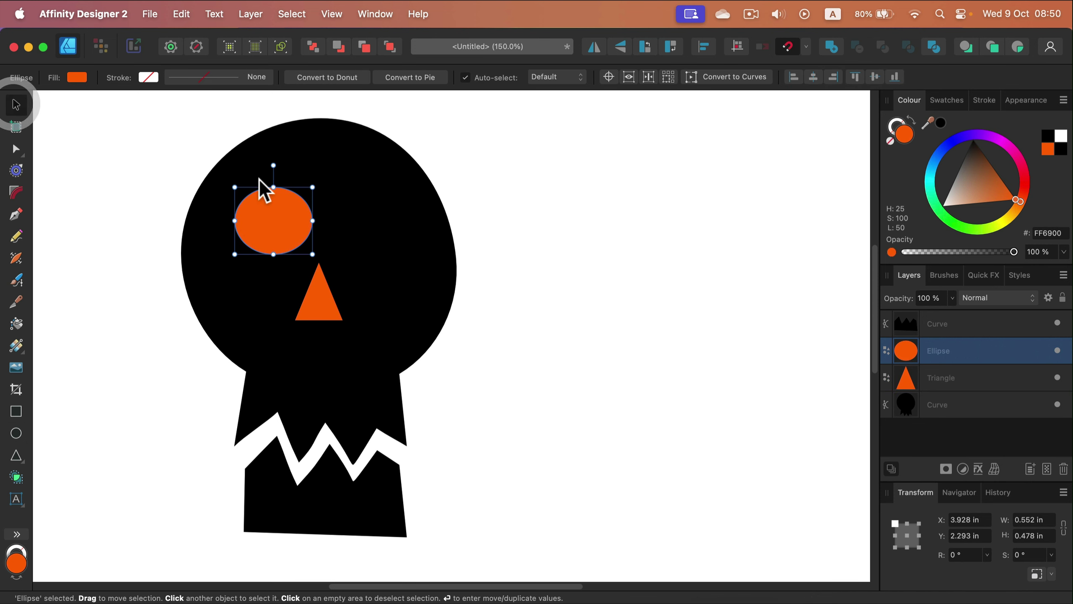
Convert the eye ellipse to curves and delete its top node to flatten the upper edge.
click(16, 149)
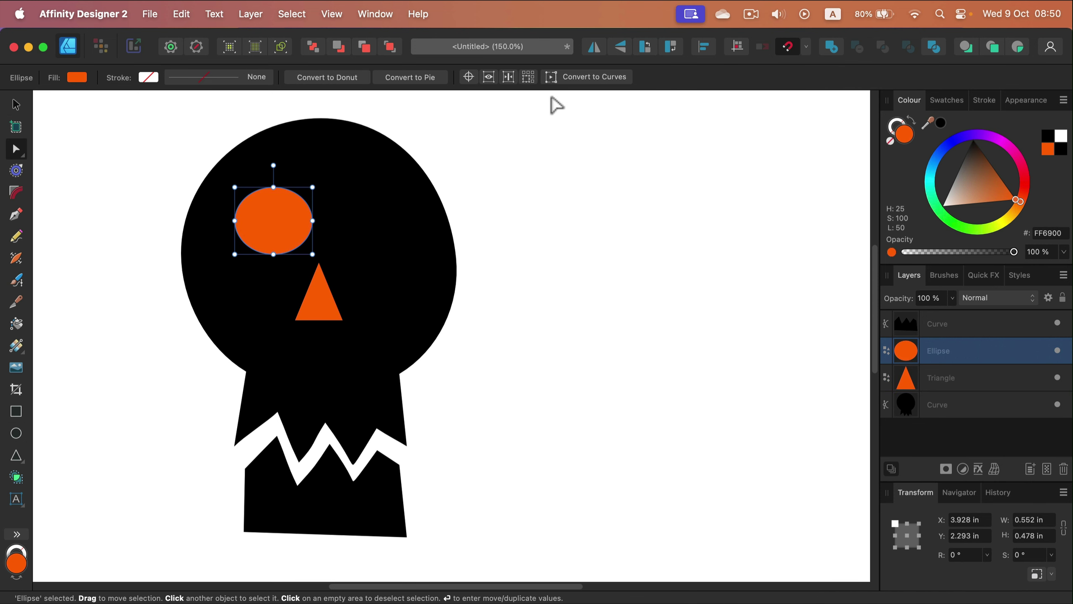
click(613, 78)
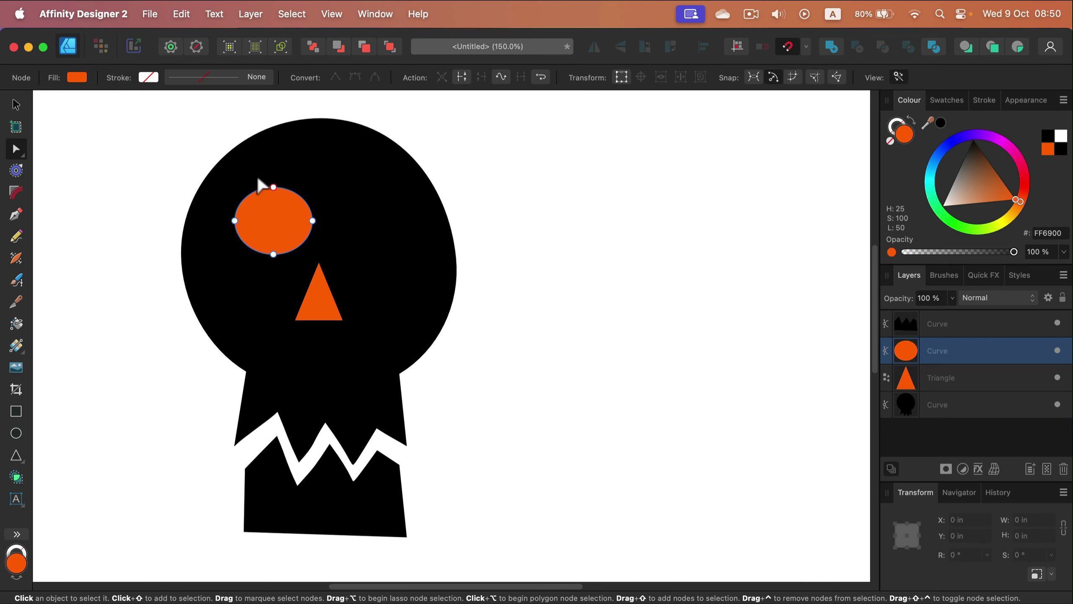
click(274, 187)
key(Delete)
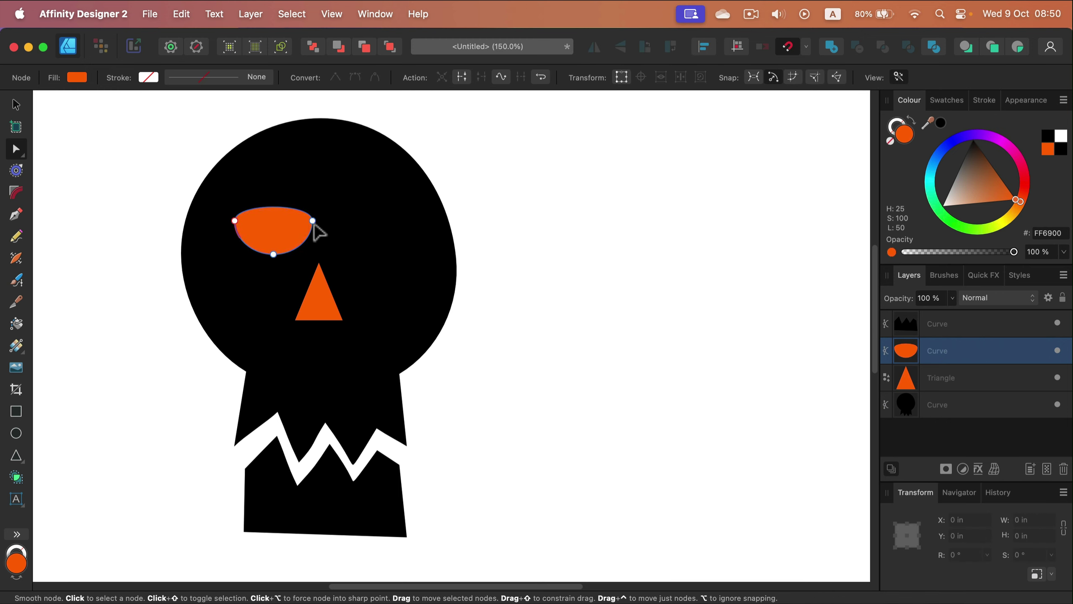
Lower the left eye's inner node, make it a sharp corner, and rotate the eye to about -15.5°.
drag(313, 222, 318, 237)
click(335, 77)
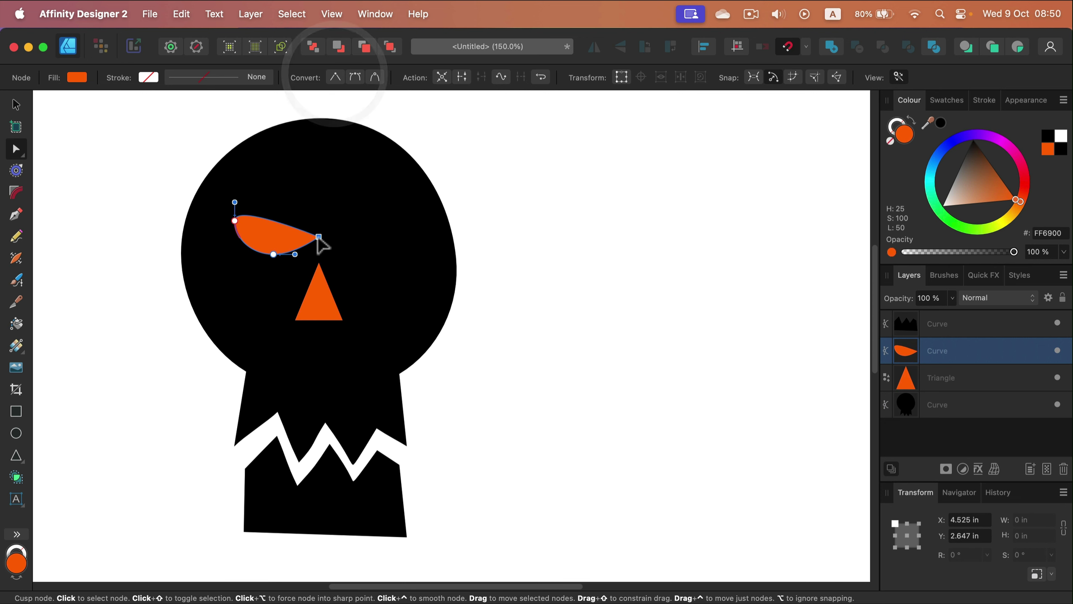
click(16, 105)
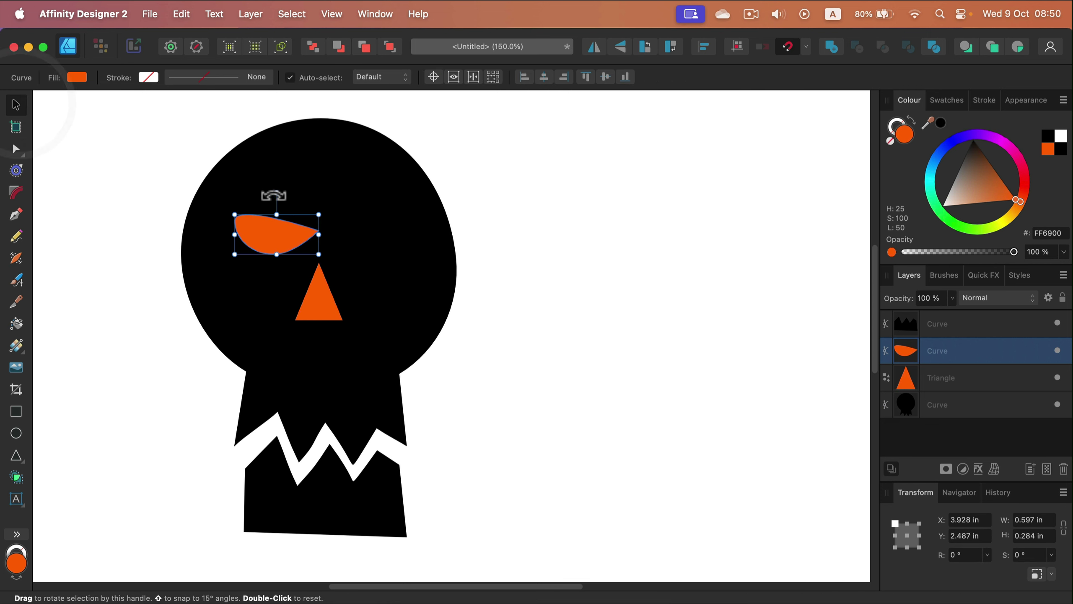
drag(277, 188, 292, 184)
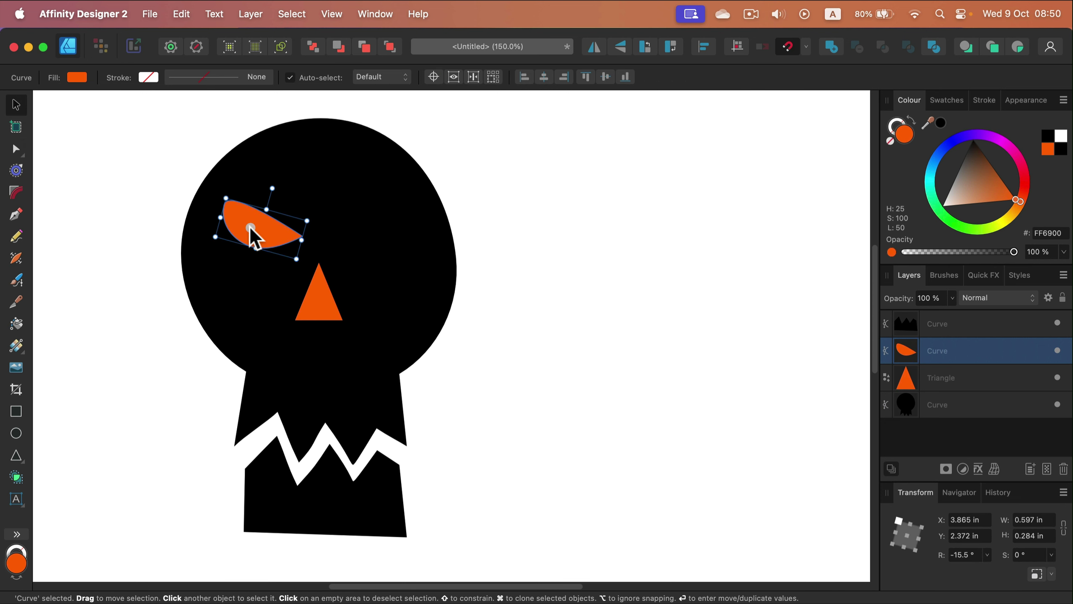
Place a horizontally flipped copy of the eye across the face and stretch both eyes to about 0.46 in high.
drag(251, 228, 359, 241)
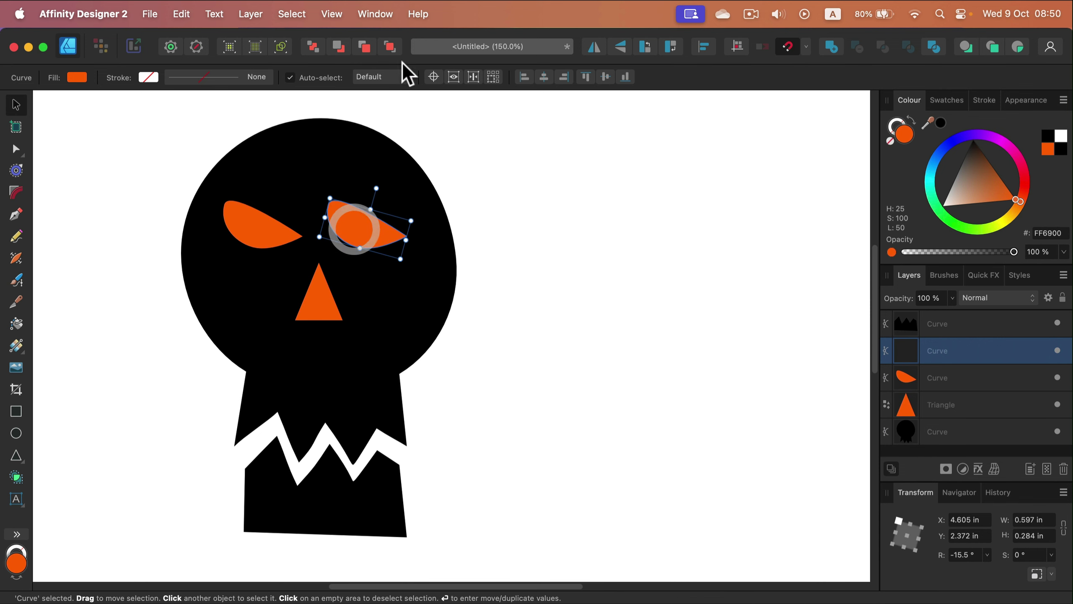
click(596, 47)
shift+click(258, 231)
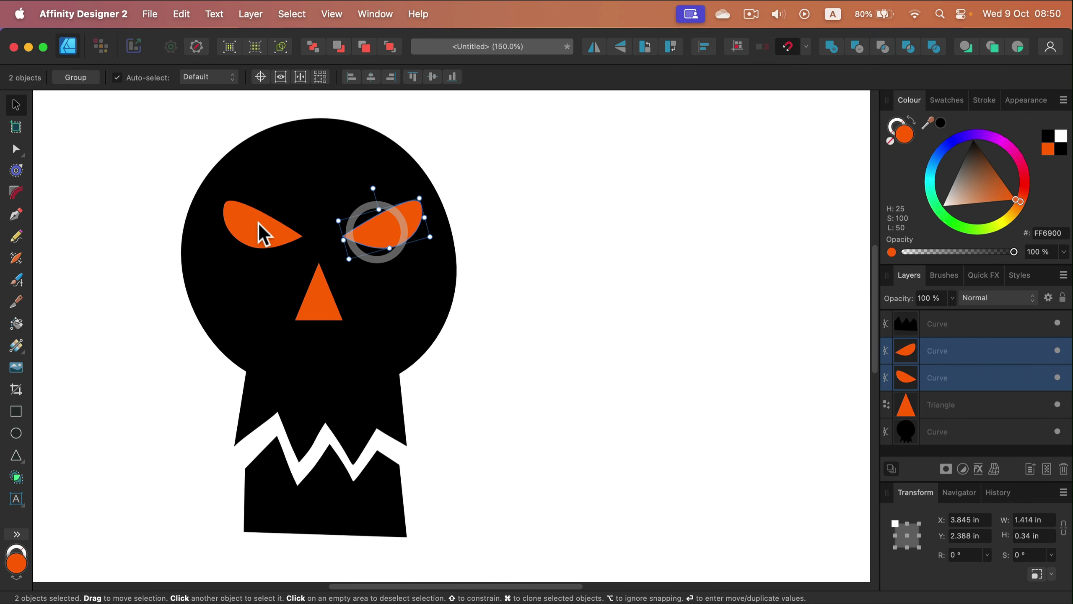
drag(383, 239, 376, 235)
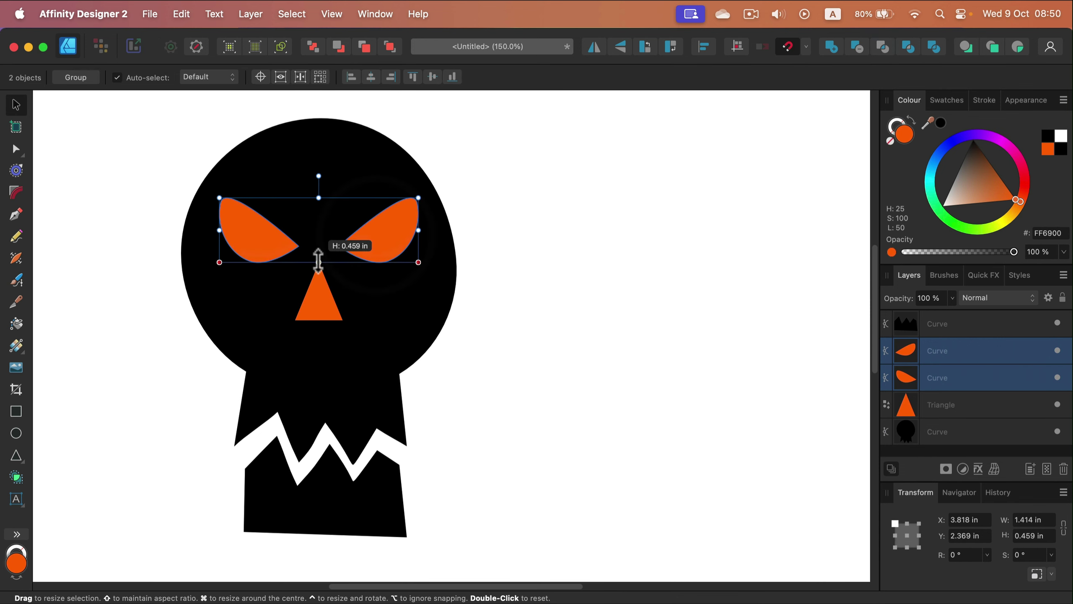
Convert the nose triangle to curves and add a slightly raised node at the middle of its base.
click(320, 307)
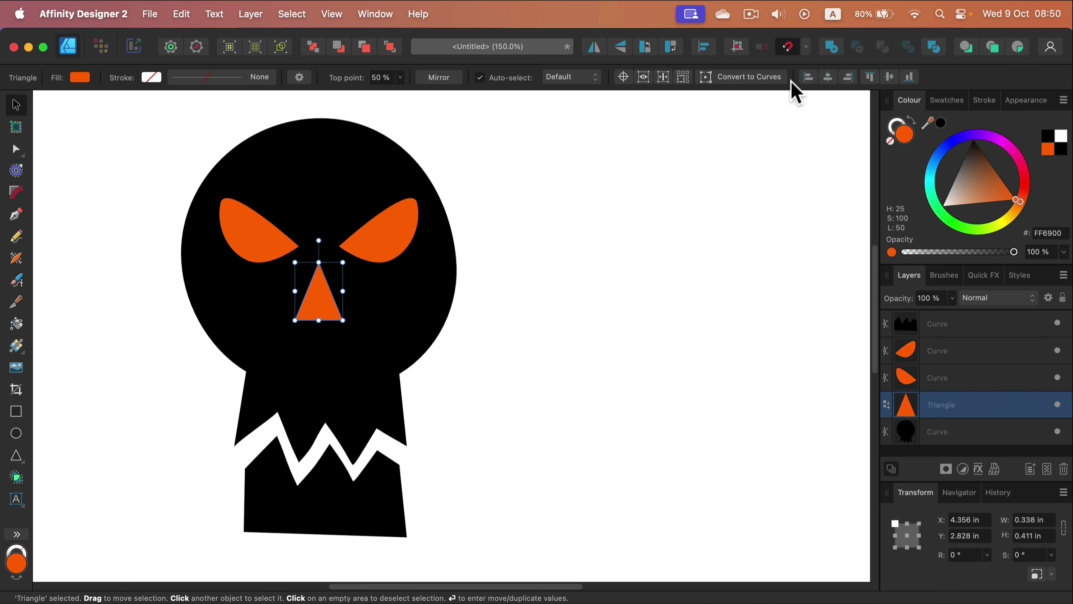
click(743, 77)
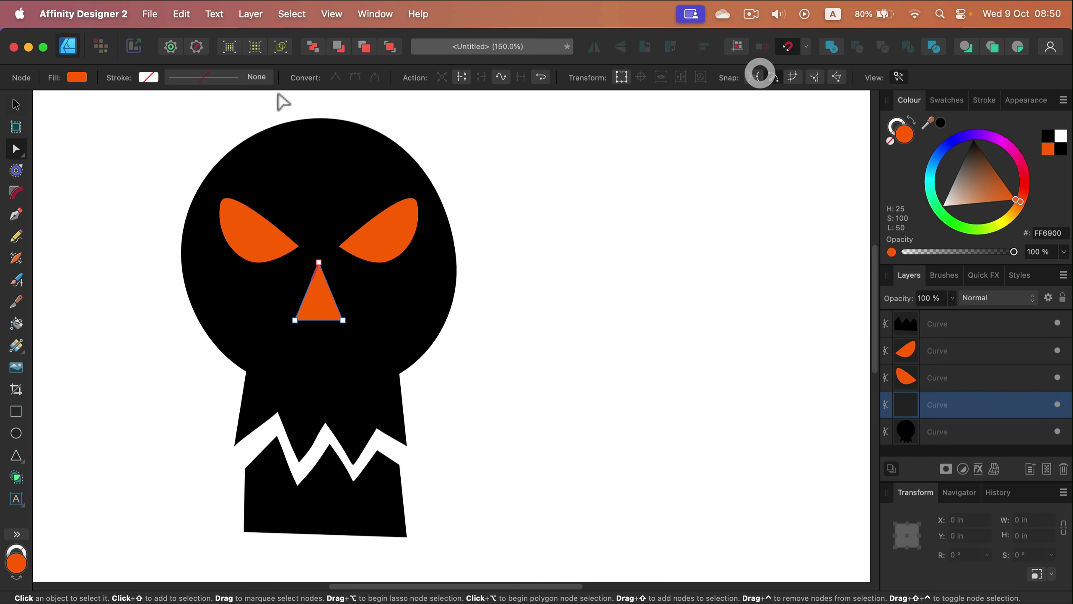
click(320, 320)
drag(319, 319, 319, 312)
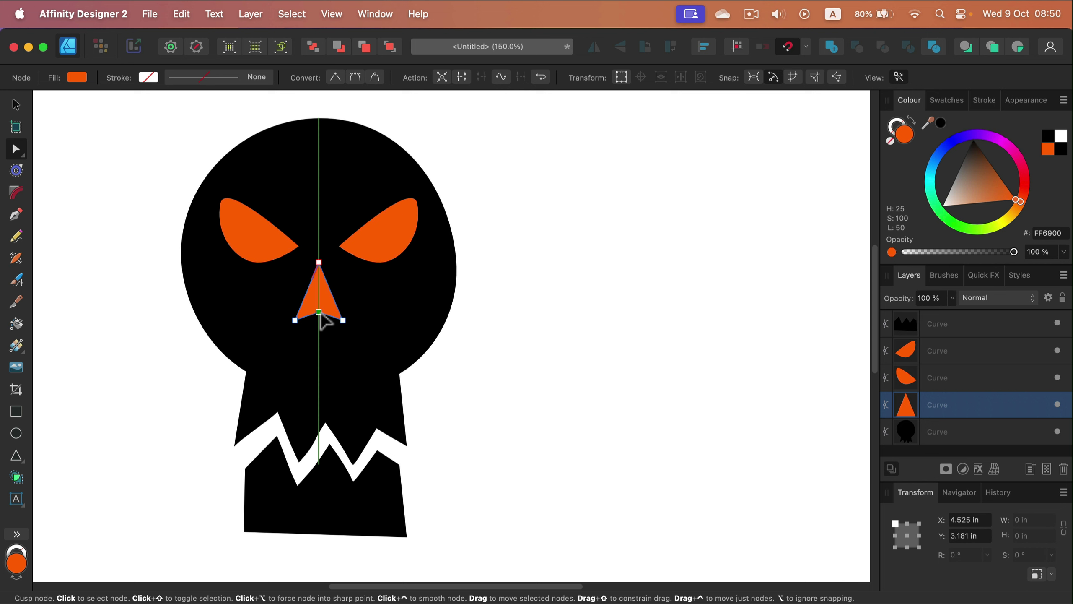
Convert the nose's two lower corner nodes to smooth nodes.
click(296, 320)
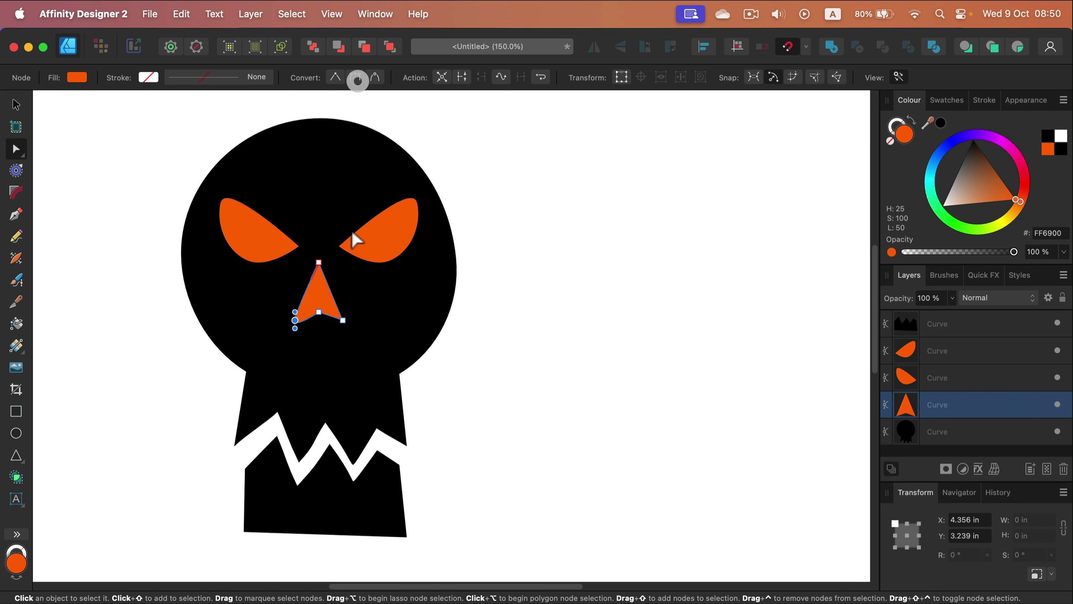
click(342, 320)
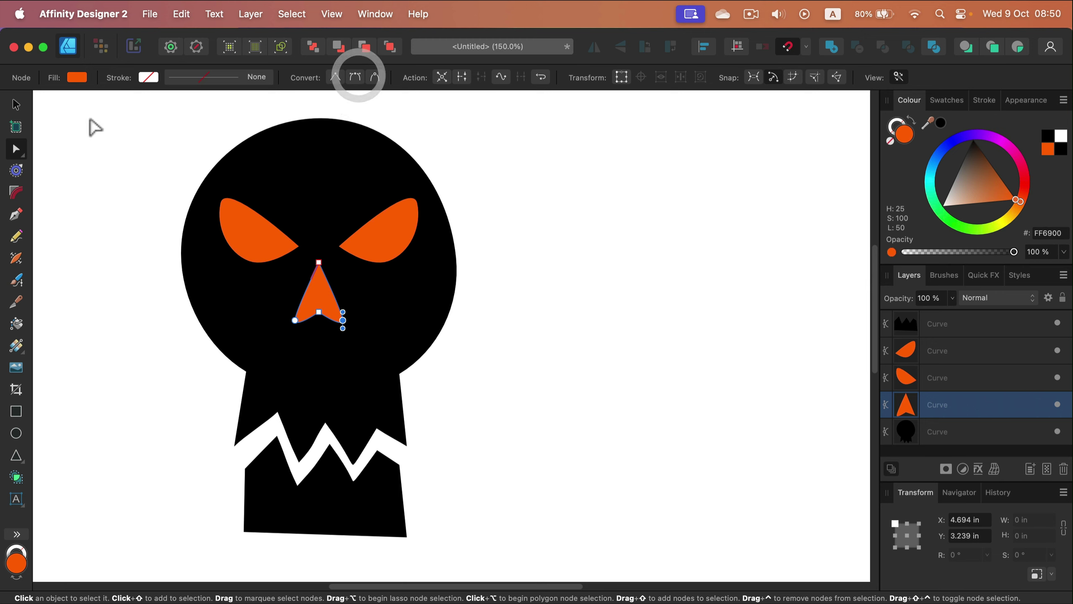
click(15, 104)
click(520, 384)
Scale the nose down to about 0.31 by 0.39 in and shift it slightly lower between the eyes.
click(323, 306)
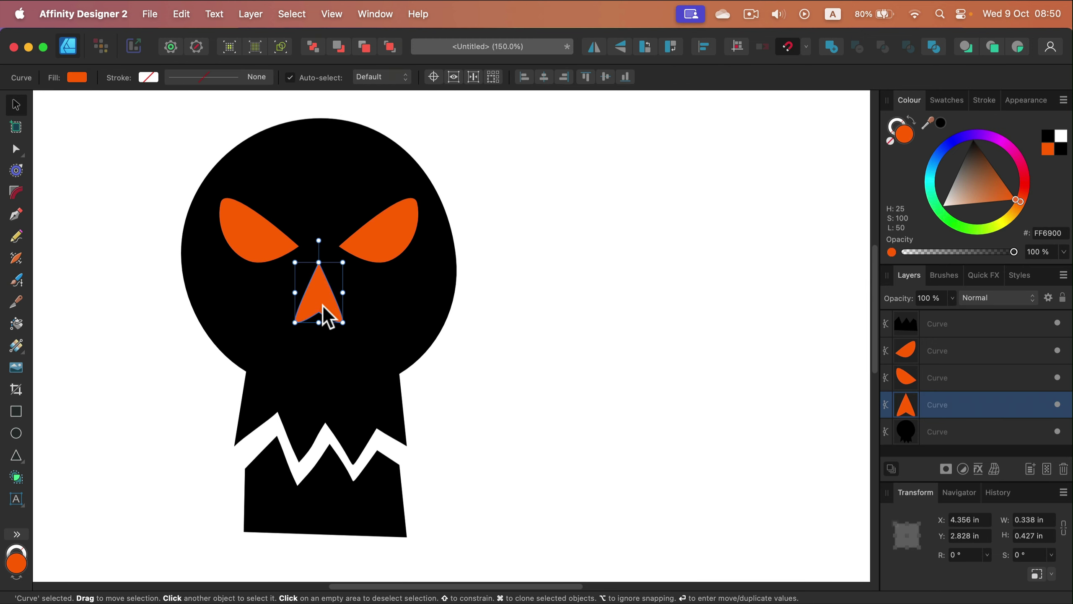
drag(343, 262, 335, 259)
drag(319, 301, 320, 305)
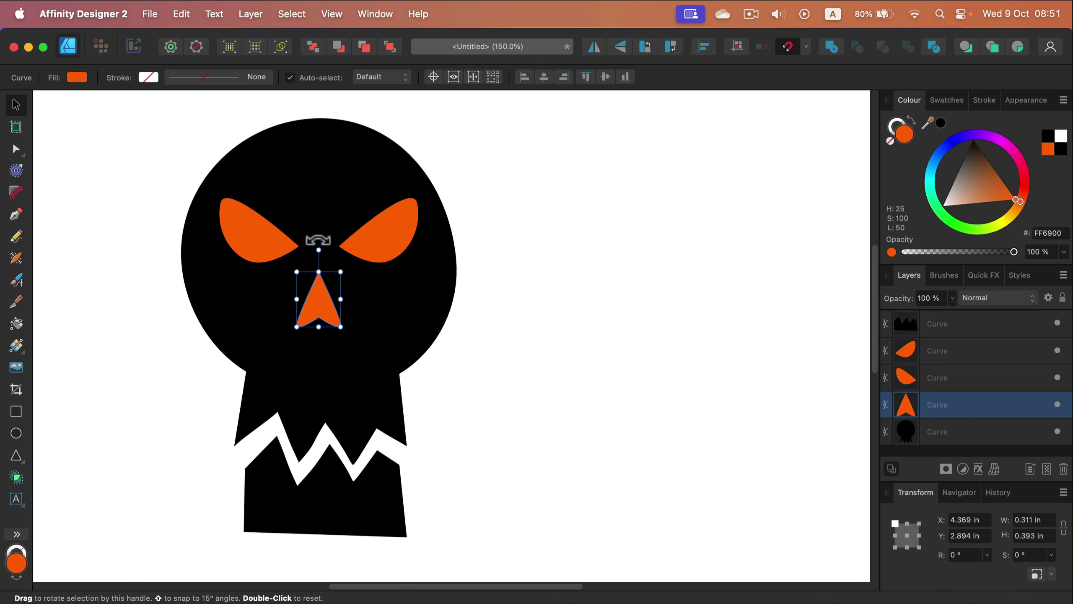
Merge both eyes and the nose into one shape and subtract it from the skull.
click(376, 242)
shift+click(318, 304)
shift+click(250, 233)
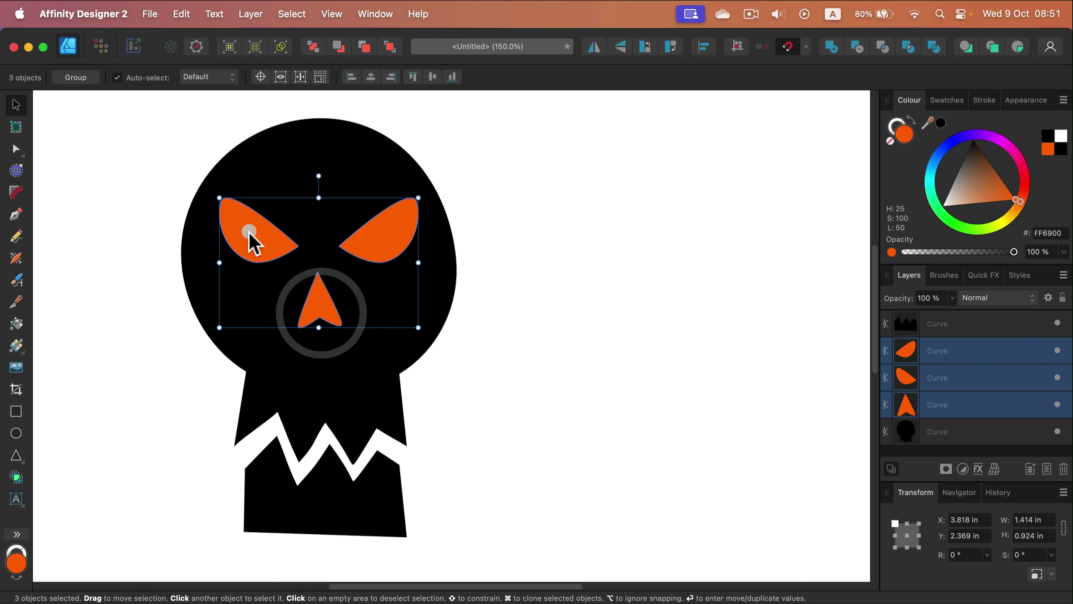
click(837, 47)
shift+click(384, 154)
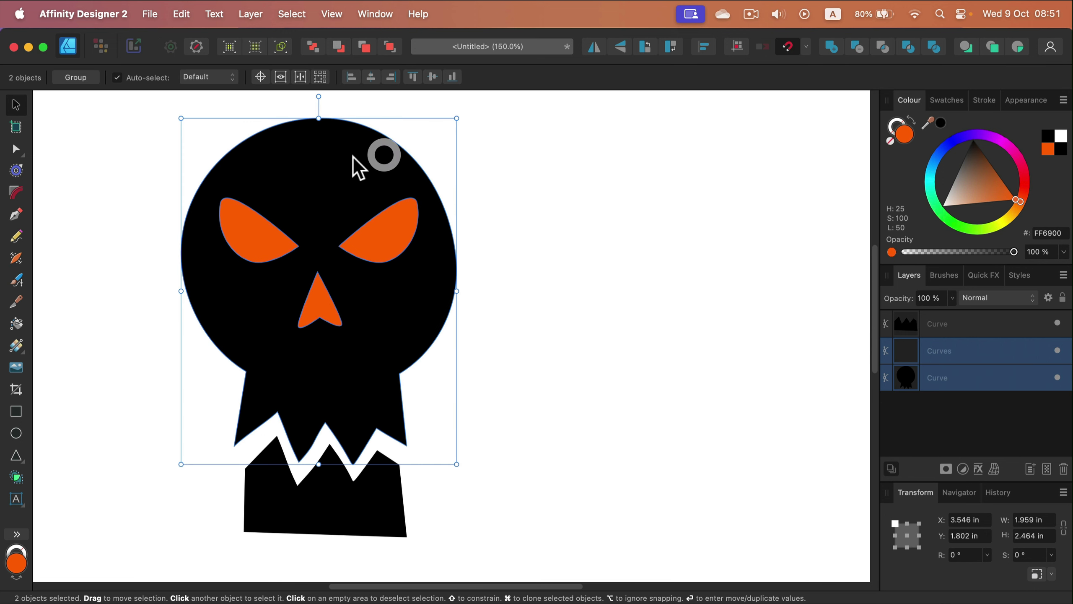
click(856, 48)
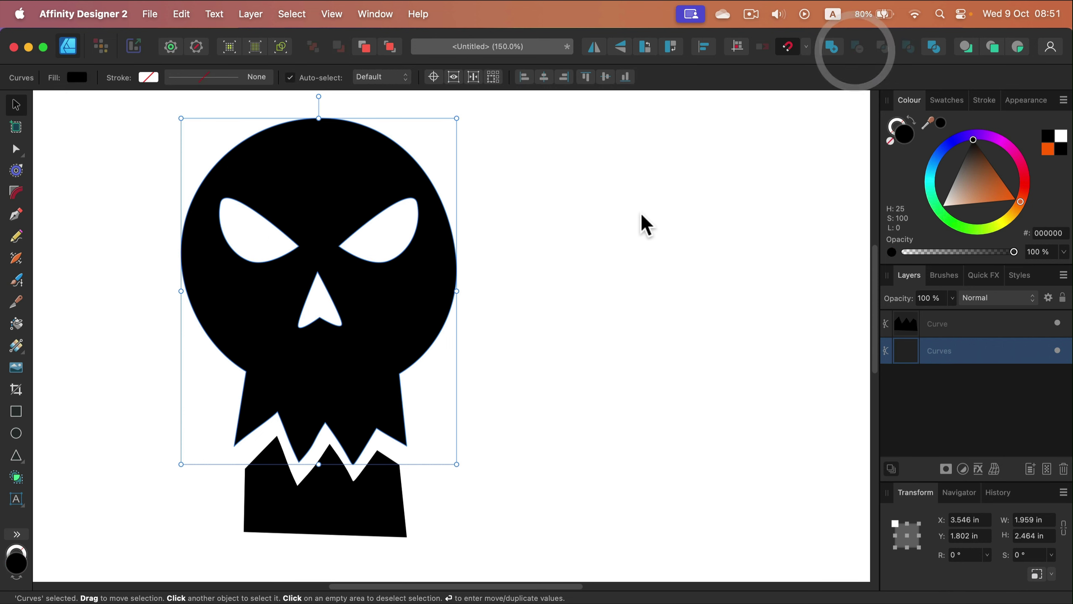
click(608, 272)
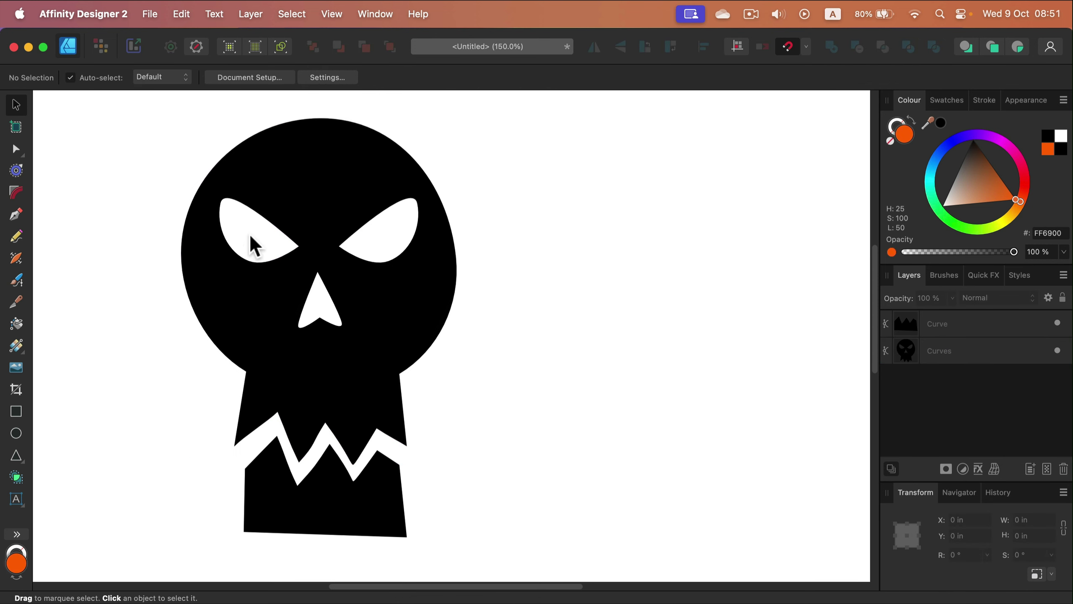
Move all the tooth nodes along the upper skull's zigzag edge up slightly to widen the mouth gap.
click(340, 191)
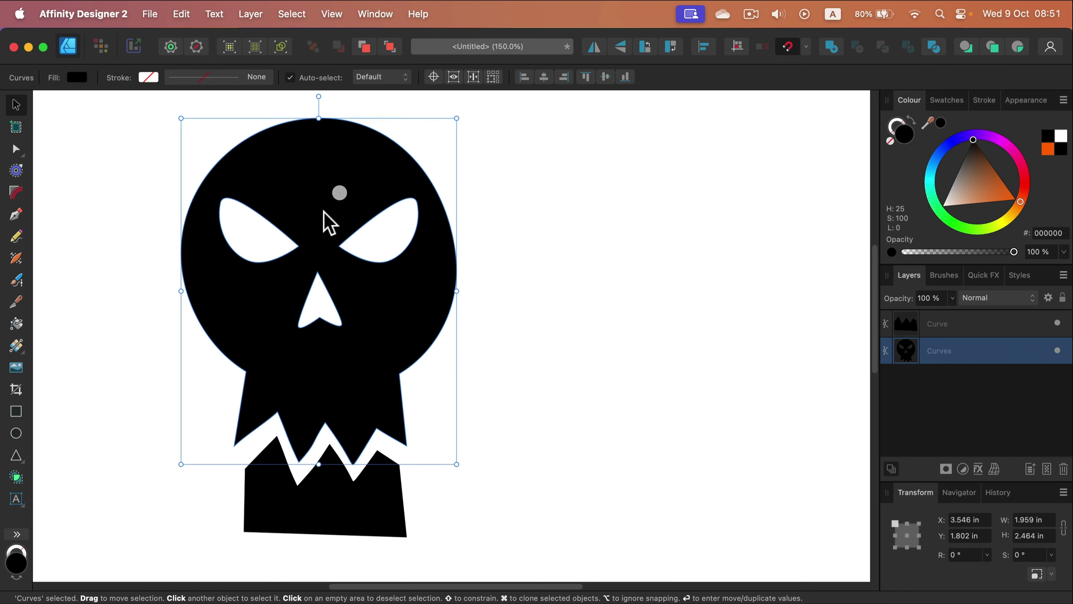
click(606, 292)
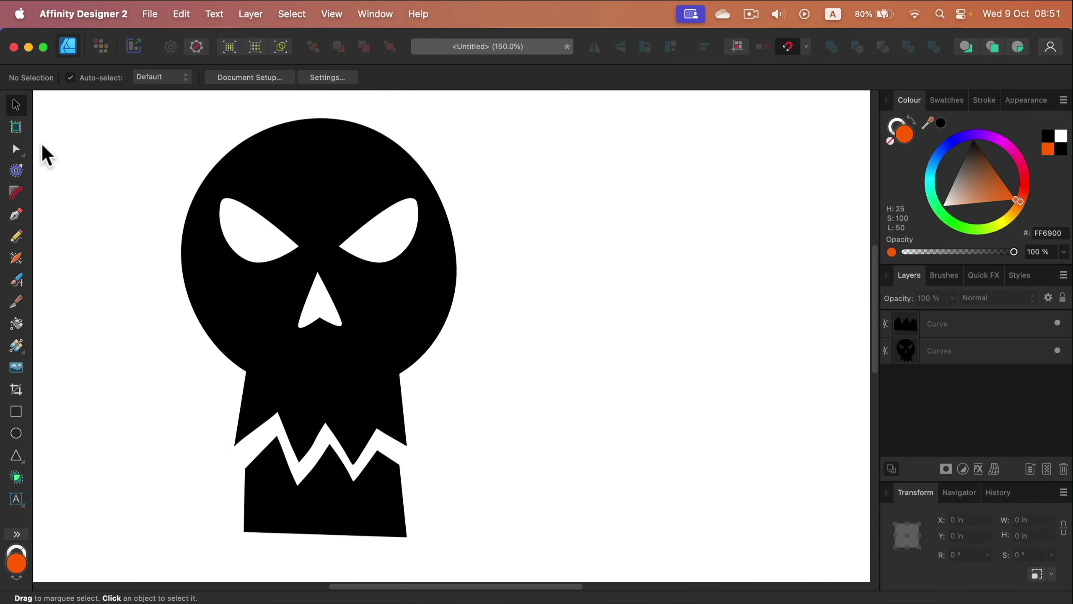
click(347, 336)
click(16, 149)
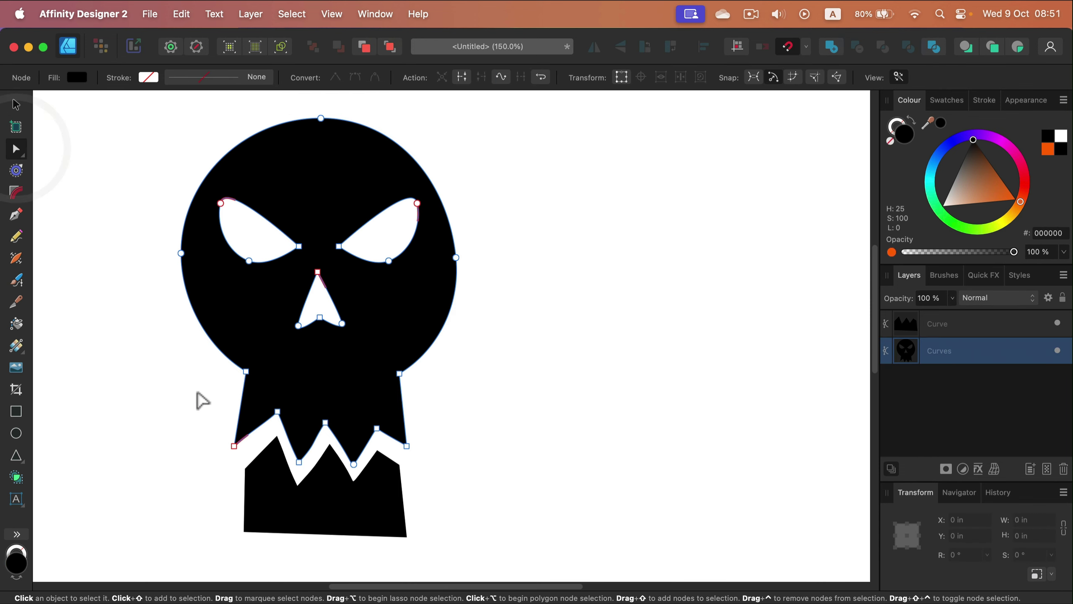
drag(202, 401, 482, 470)
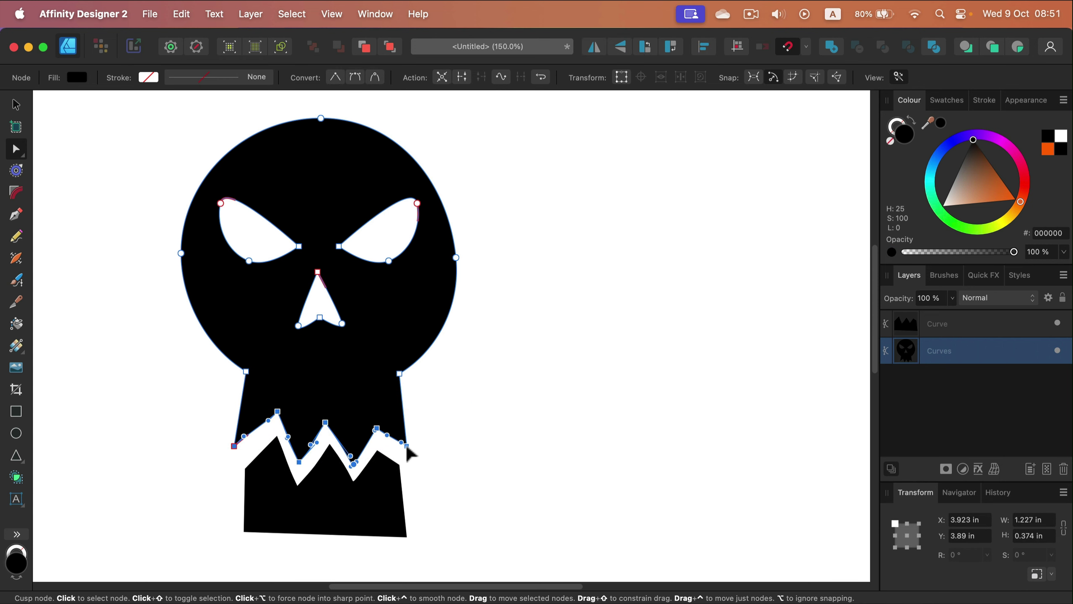
click(407, 437)
click(475, 451)
Round the right corner where the cranium meets the upper jaw to a radius of about 0.03 in and bake it.
scroll(256, 435, down, 5)
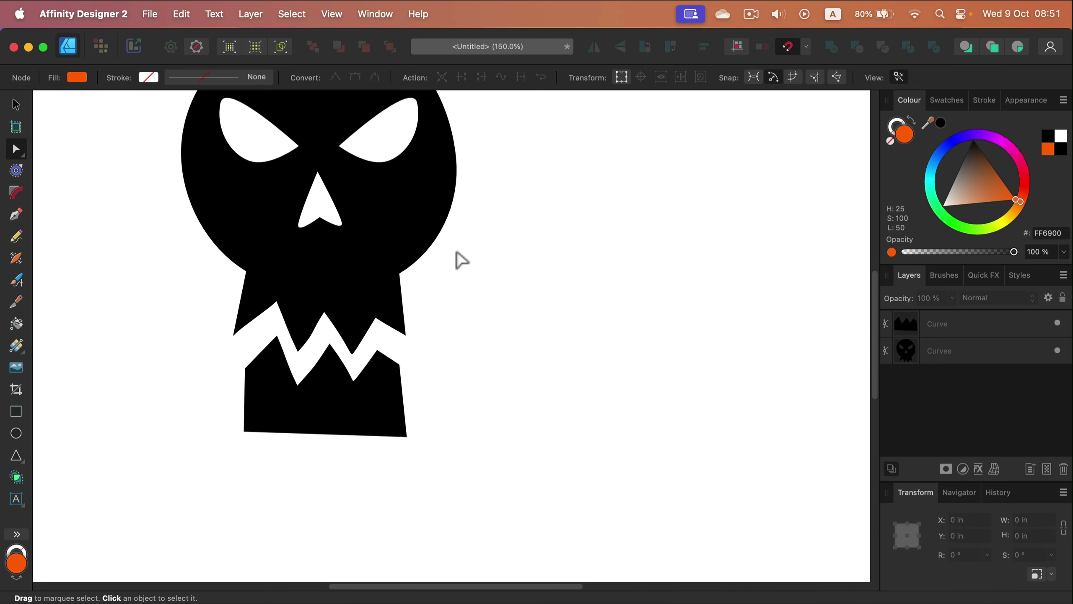
scroll(456, 252, up, 10)
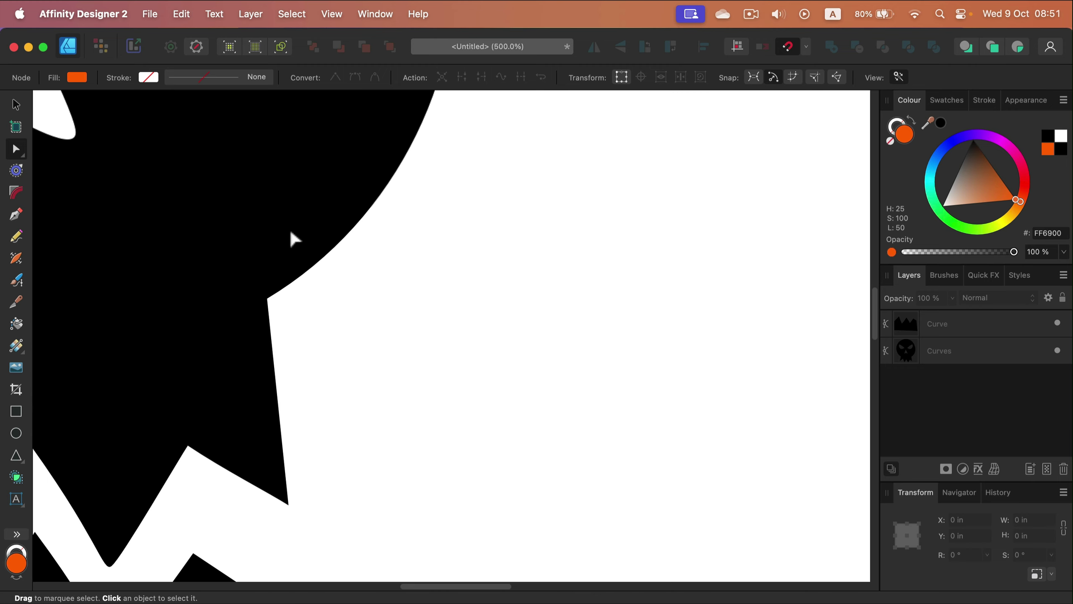
click(331, 217)
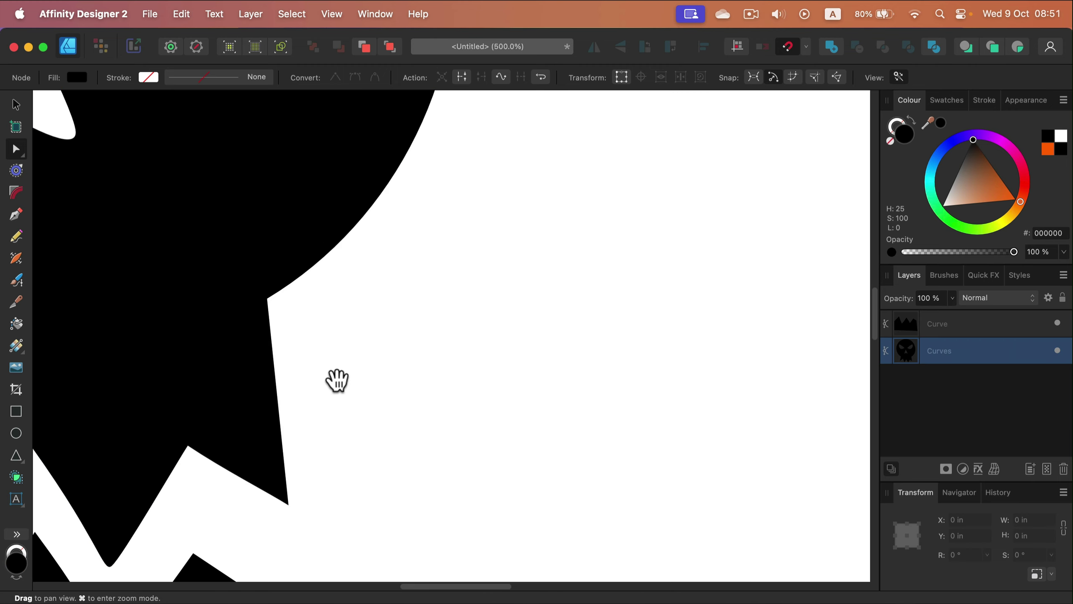
drag(337, 379, 722, 432)
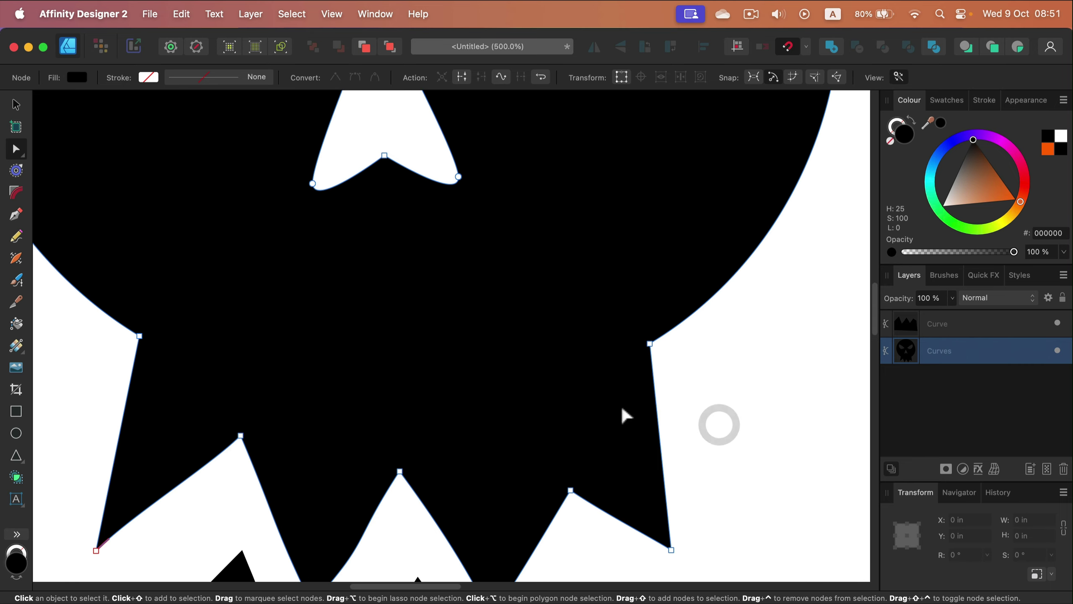
click(15, 193)
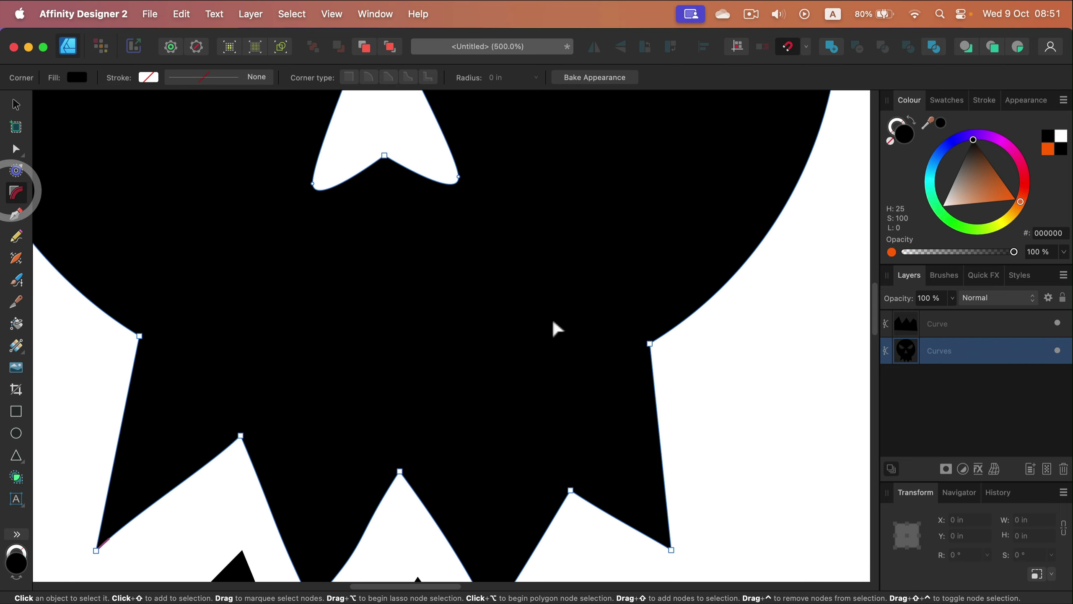
click(651, 345)
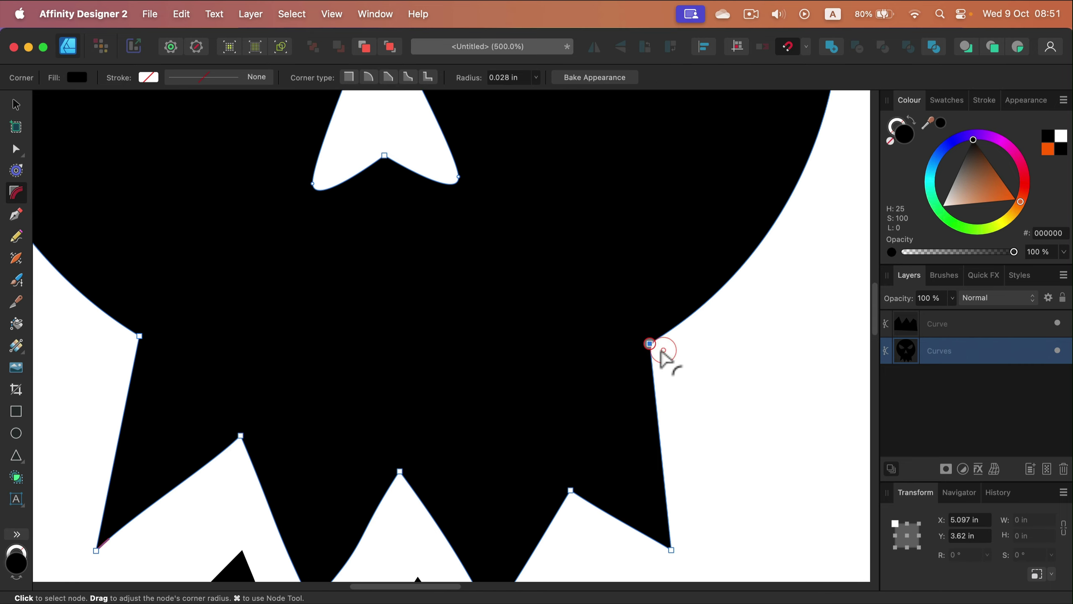
click(611, 77)
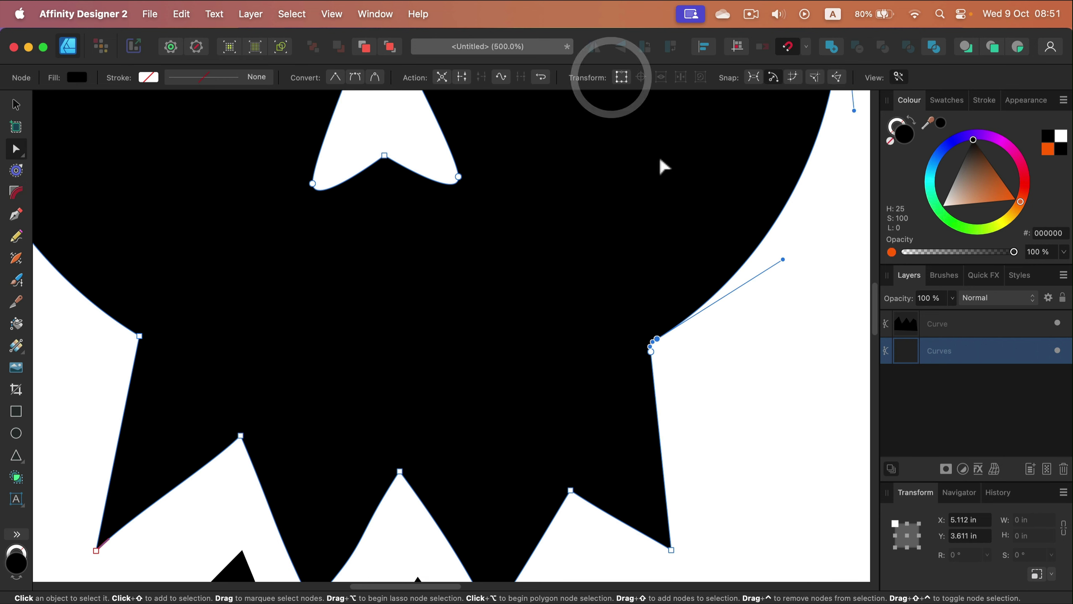
Round the left corner where the cranium meets the upper jaw to a radius of about 0.04 in and bake it.
click(139, 336)
click(15, 194)
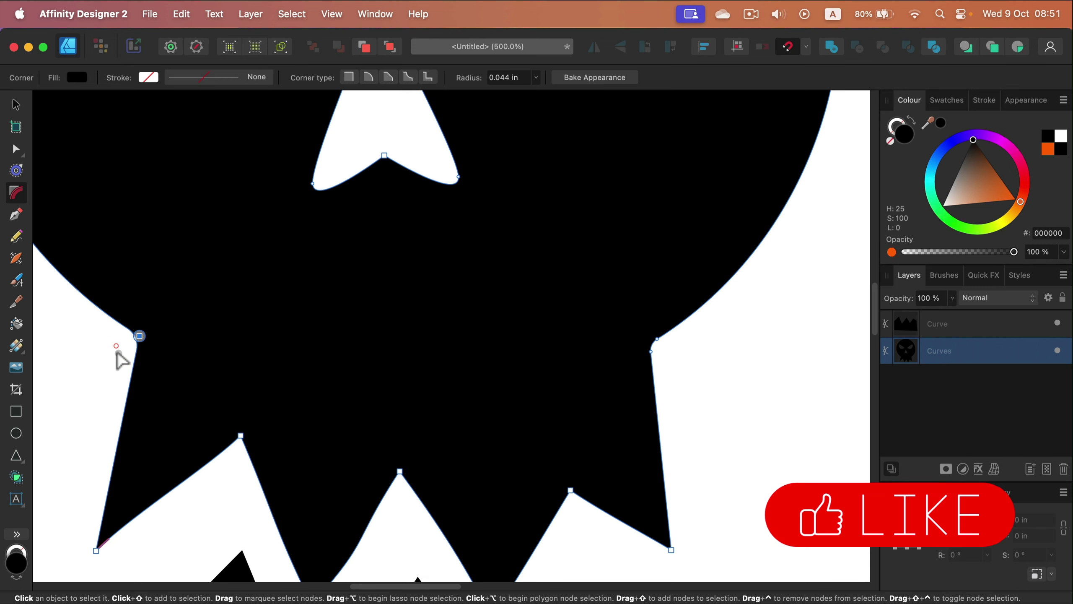
click(610, 78)
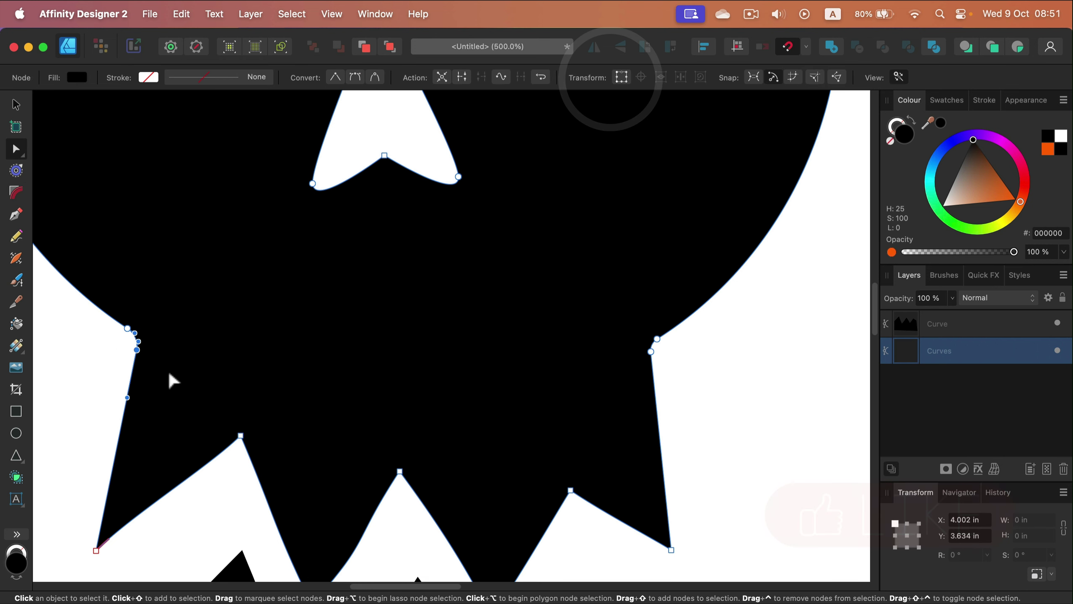
Examine the rounded jaw corners, the lower jaw and the overall skull silhouette.
scroll(313, 408, down, 10)
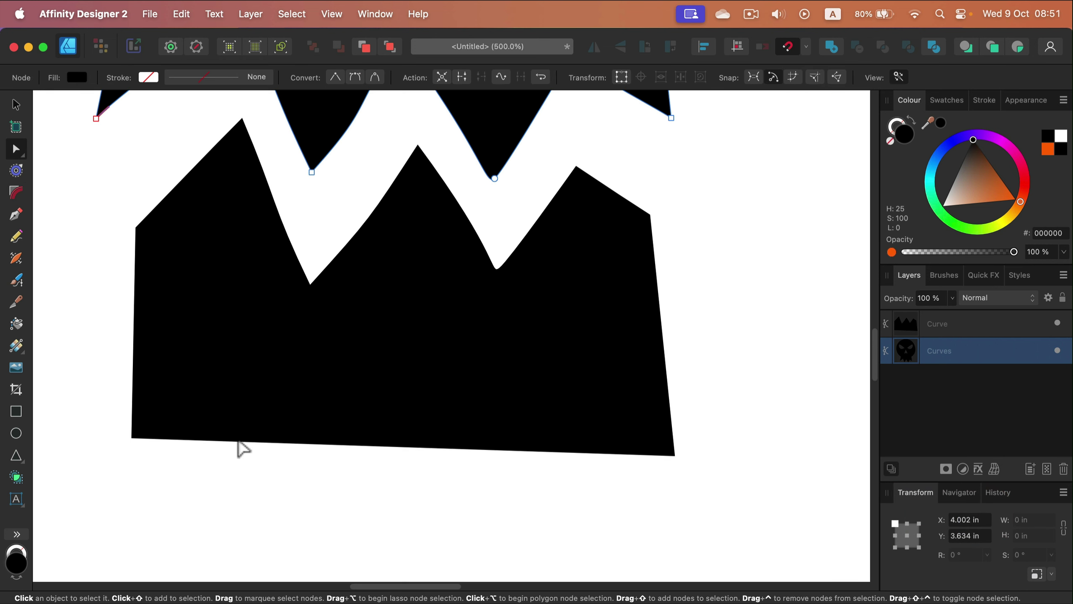
scroll(702, 359, up, 5)
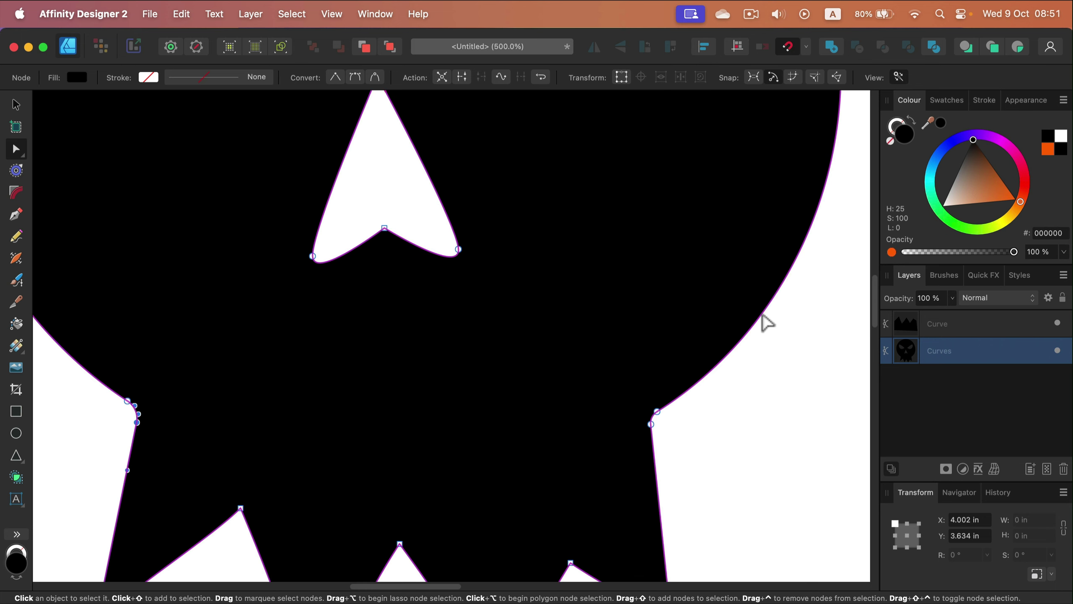
click(786, 412)
key(super+minus)
key(super+minus)
key(super+minus)
key(super+minus)
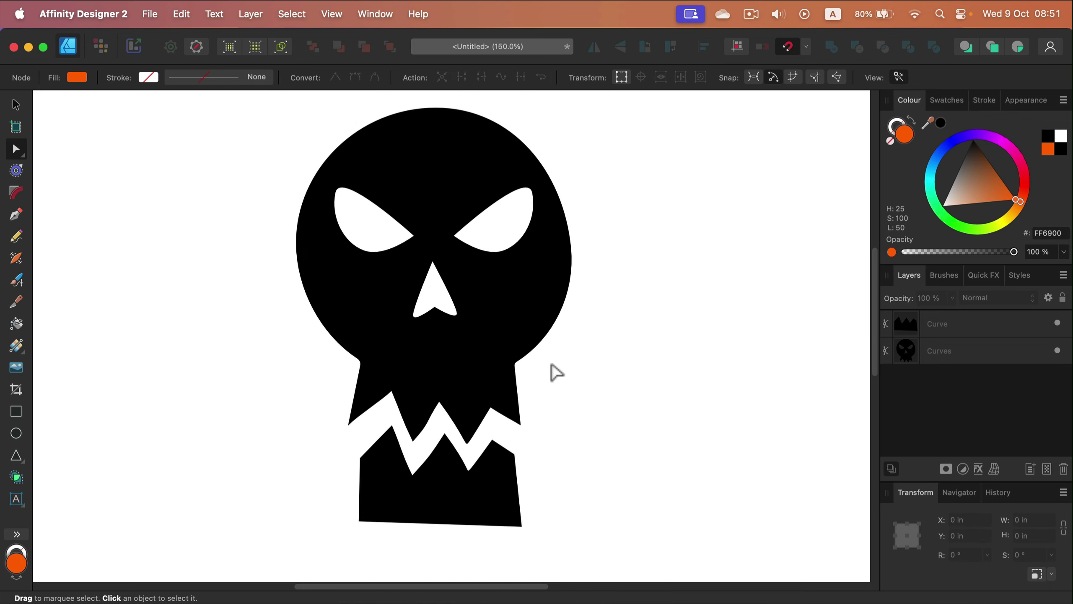
scroll(551, 368, down, 5)
scroll(254, 279, up, 3)
Shift the lower jaw up slightly and shorten it to about 0.67 in tall.
click(16, 104)
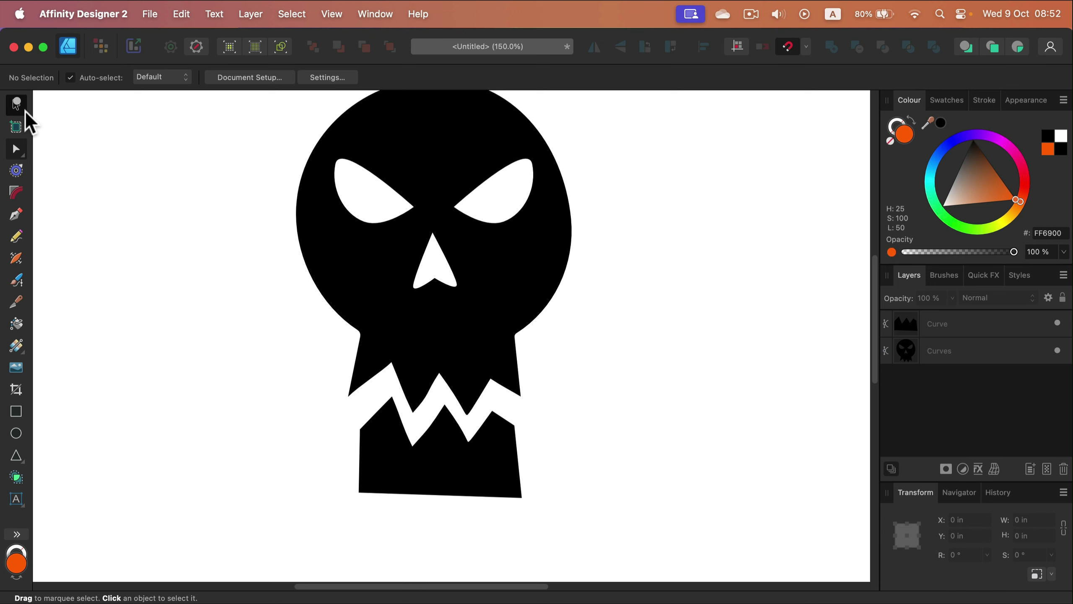
scroll(405, 382, up, 1)
click(440, 470)
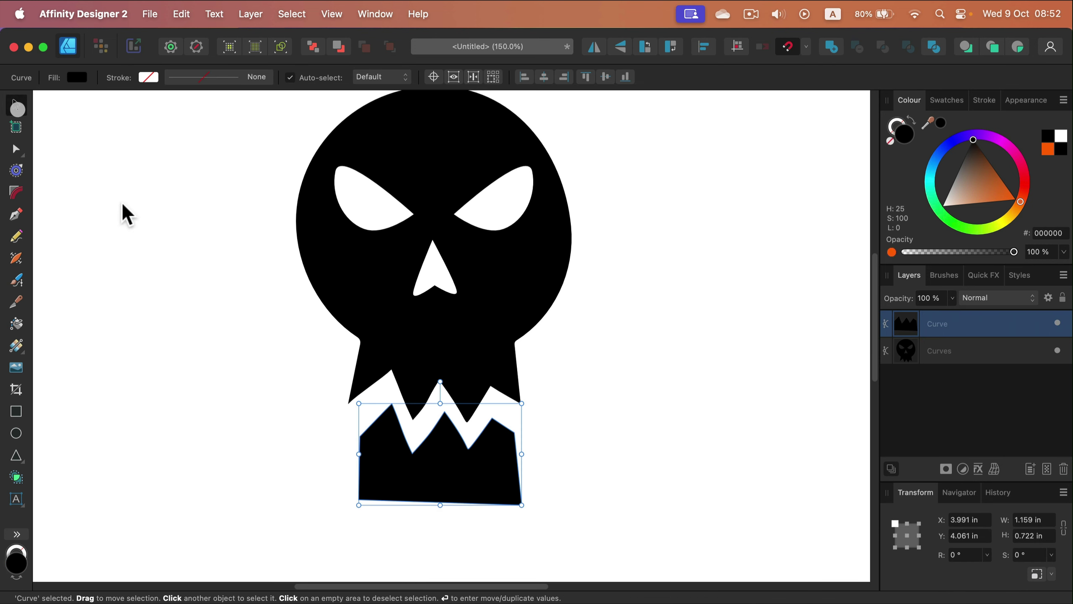
drag(440, 493, 440, 486)
drag(525, 398, 587, 373)
click(585, 366)
click(518, 444)
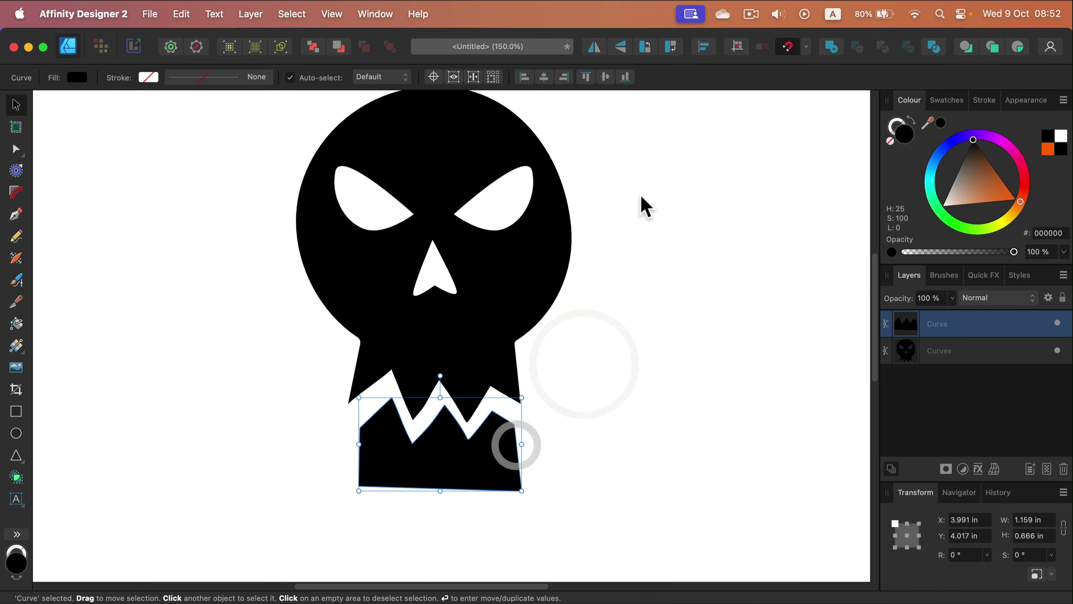
click(639, 192)
Unite the upper skull and the lower jaw into one object with the Boolean Add operation.
scroll(209, 146, up, 2)
drag(198, 129, 701, 577)
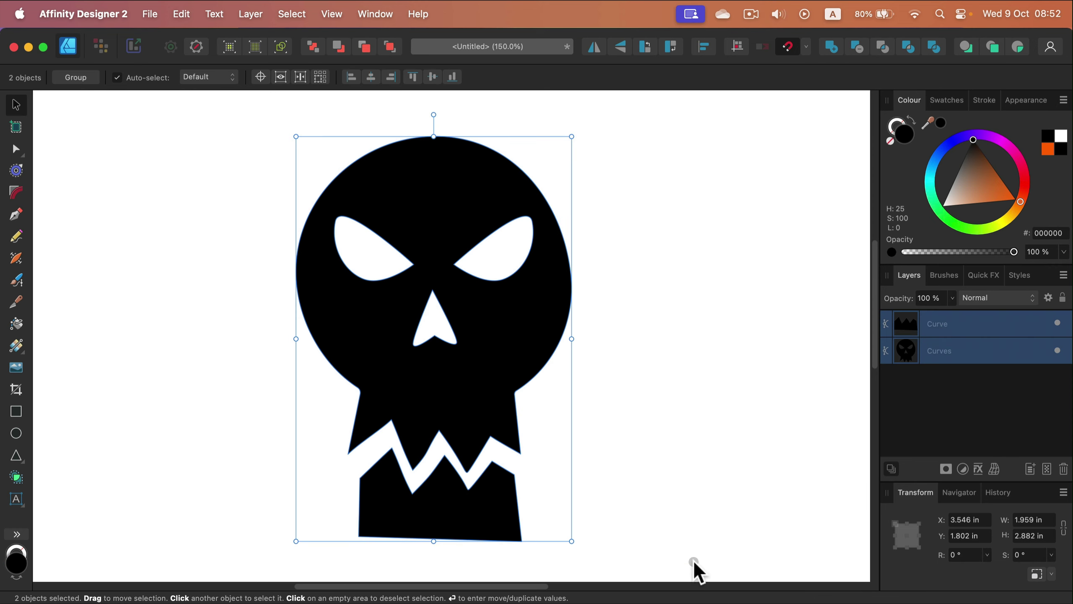
click(828, 48)
click(726, 258)
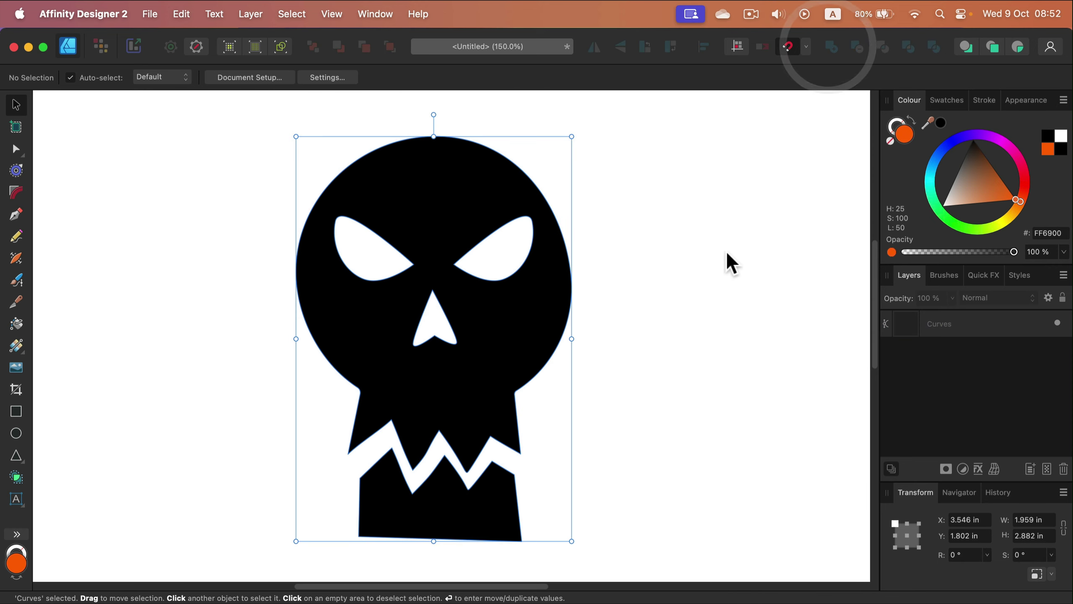
Move the finished skull to the upper-left area of the page to free space beside it.
drag(501, 316, 459, 298)
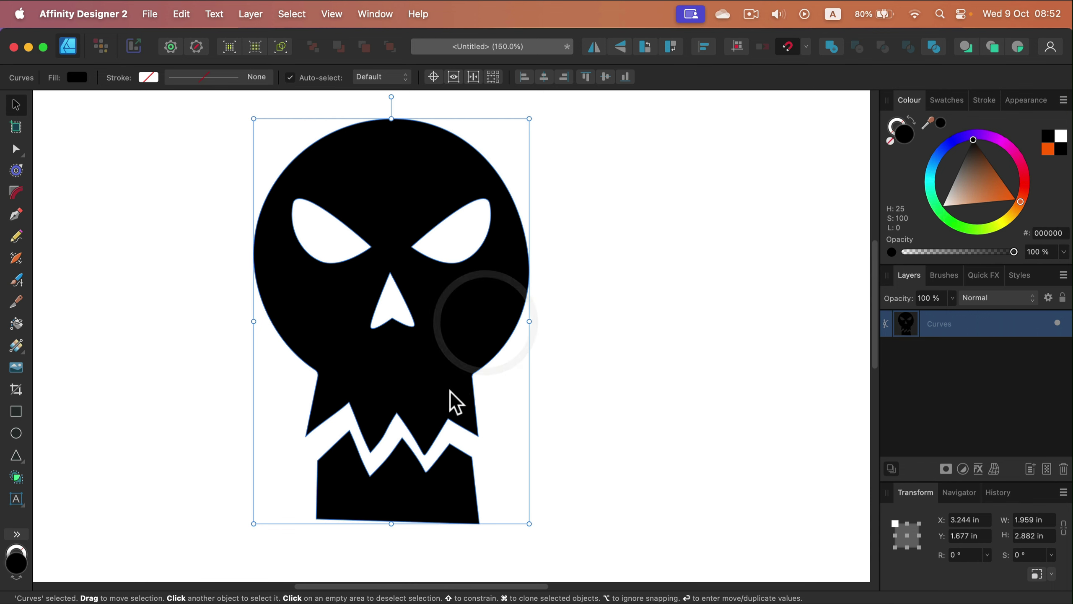
key(super+minus)
drag(499, 329, 294, 250)
click(460, 283)
scroll(496, 316, down, 2)
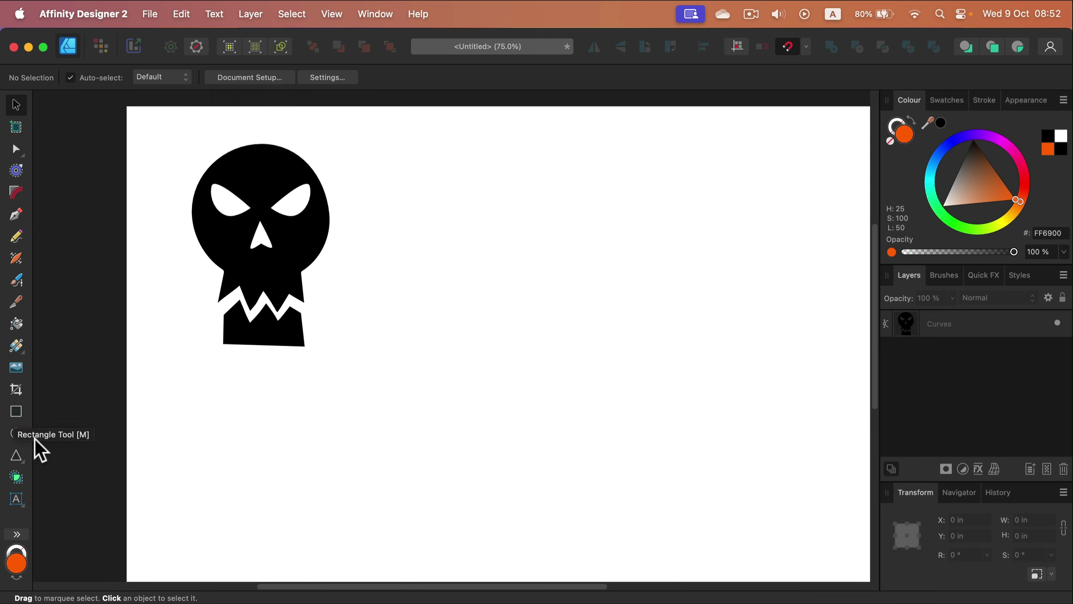
Draw an upright rectangle about 1.40 × 2.06 in to the right of the skull and fill it black.
click(14, 414)
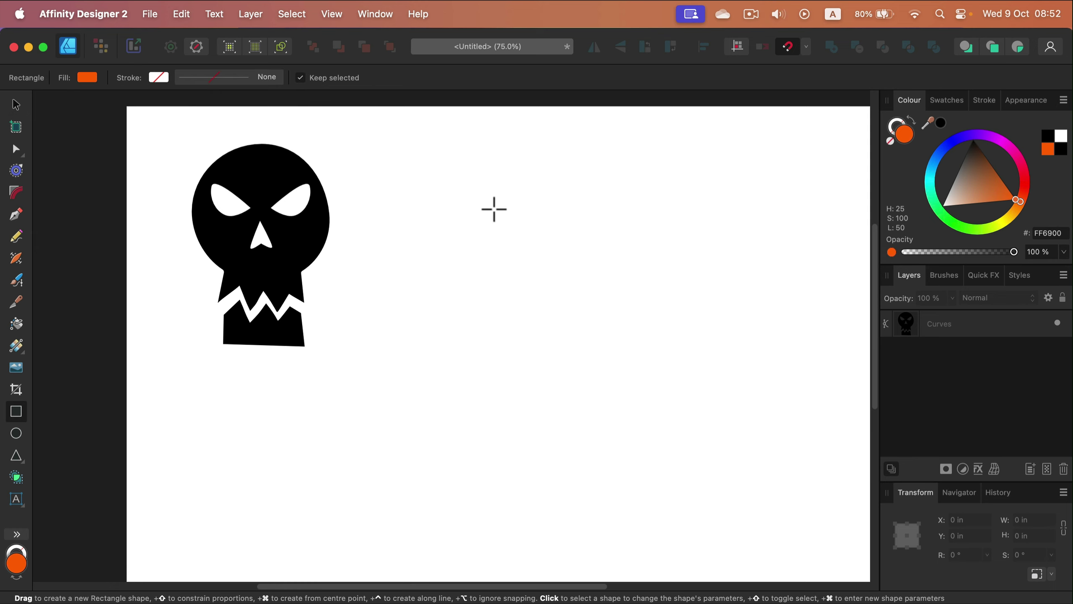
drag(494, 209, 593, 354)
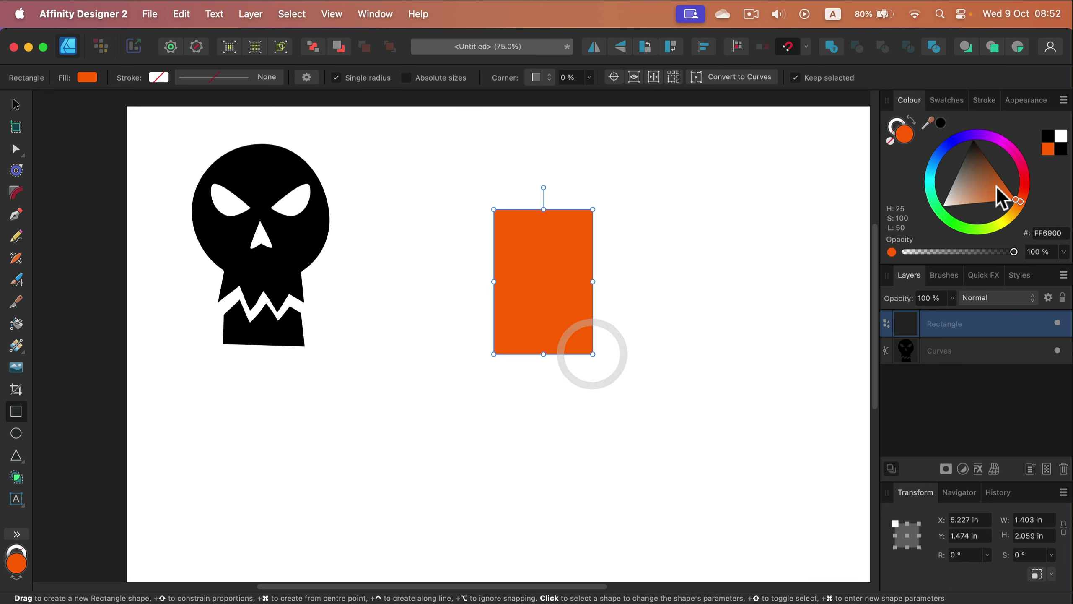
click(941, 122)
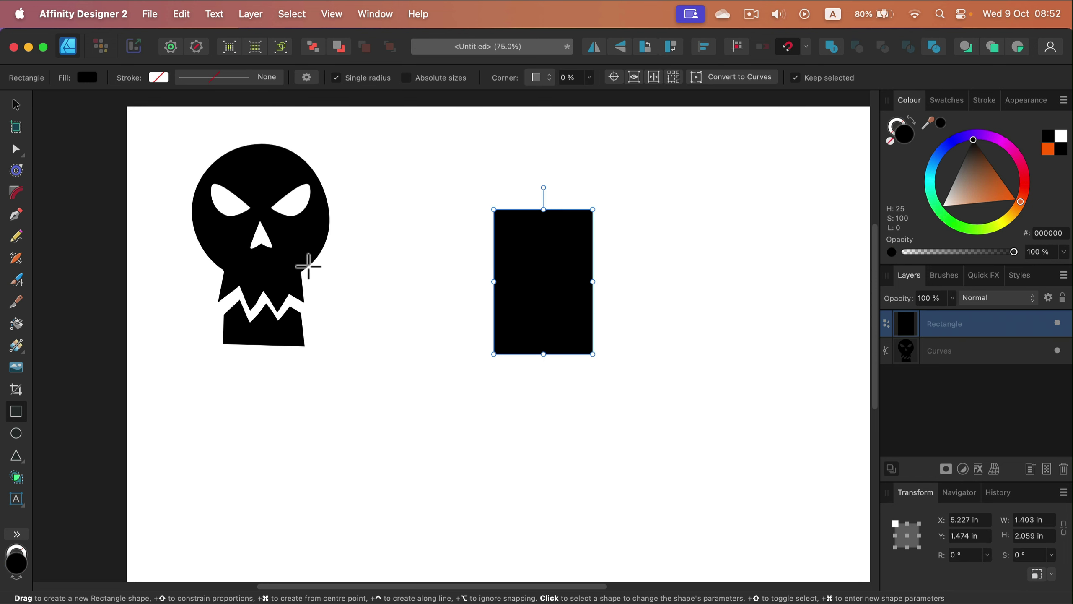
Round the rectangle's two upper corners as far as possible to form a full arch and bake them.
click(17, 194)
drag(462, 180, 665, 232)
drag(593, 212, 571, 308)
key(a)
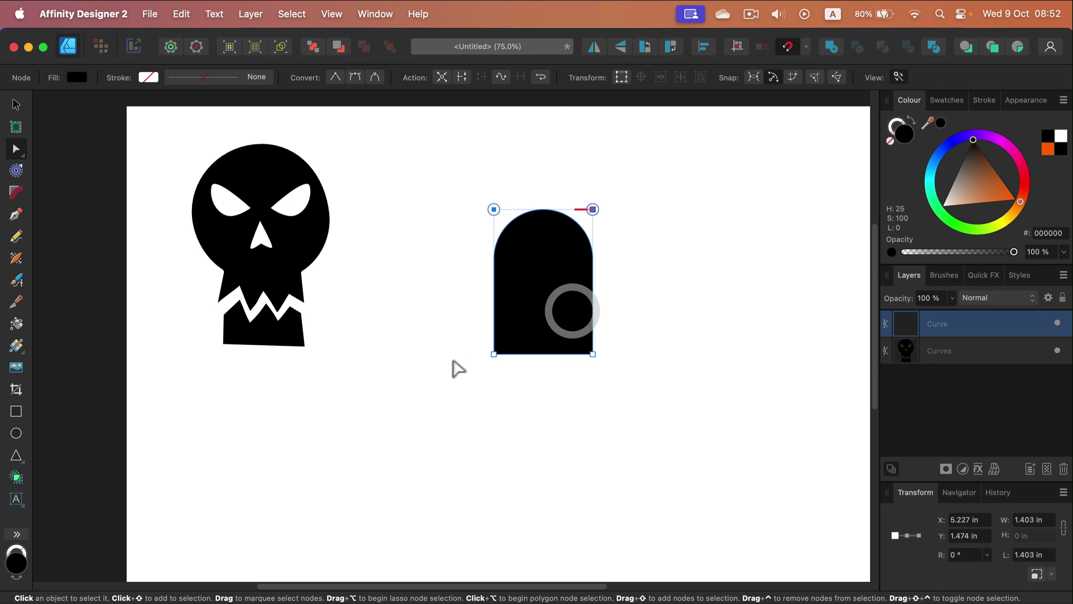
Draw a low base rectangle about 1.89 in wide across the arch's lower end and unite both shapes.
click(16, 411)
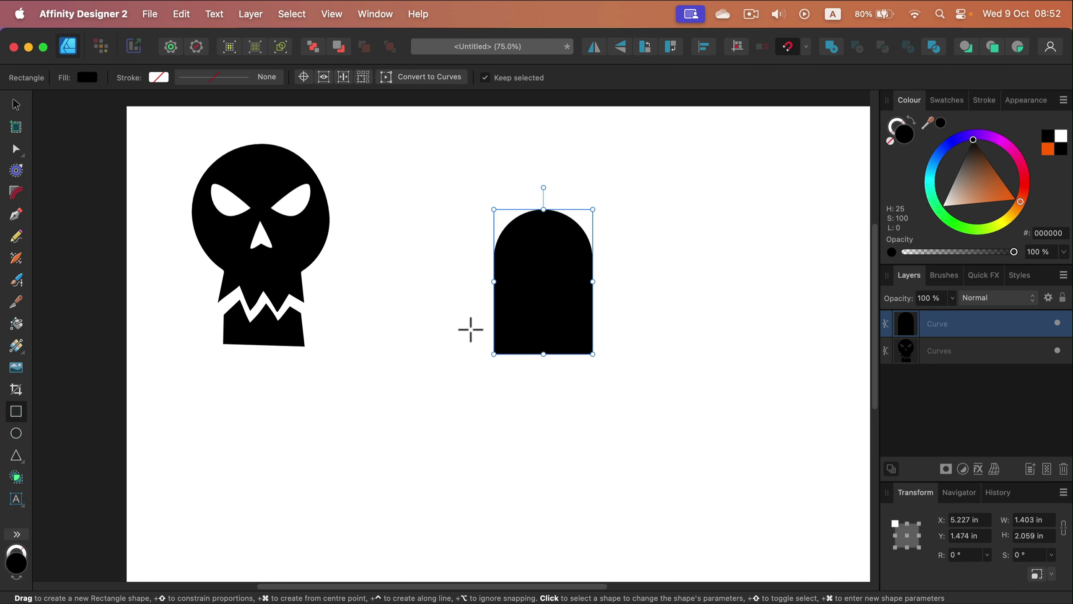
drag(477, 330, 567, 339)
click(16, 104)
drag(688, 176, 432, 404)
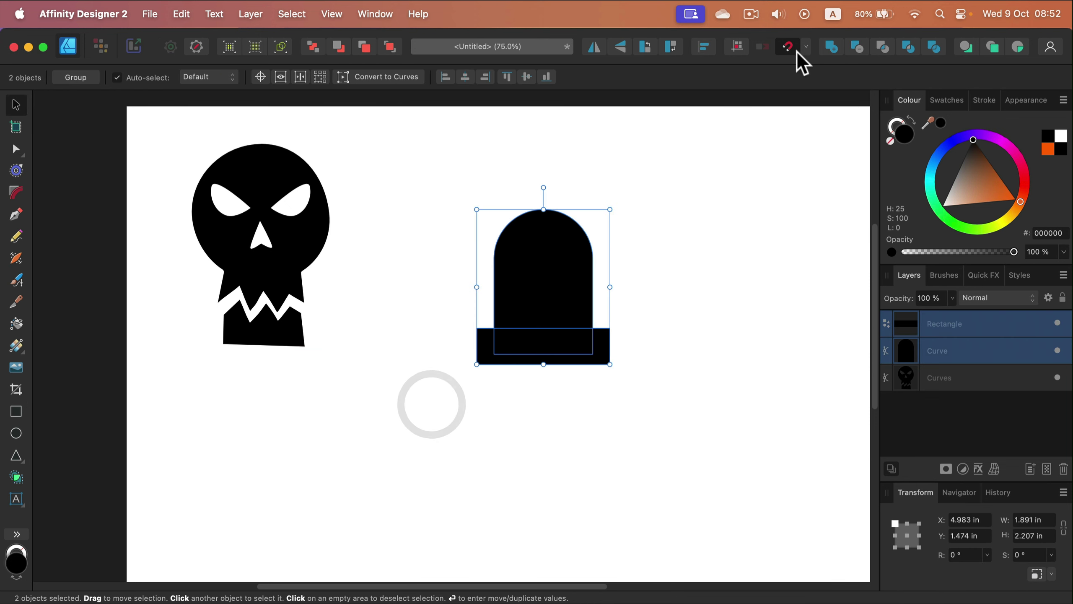
click(830, 47)
Draw a narrow upright bar about 0.20 × 0.89 in between the skull and the tombstone and fill it orange.
click(15, 411)
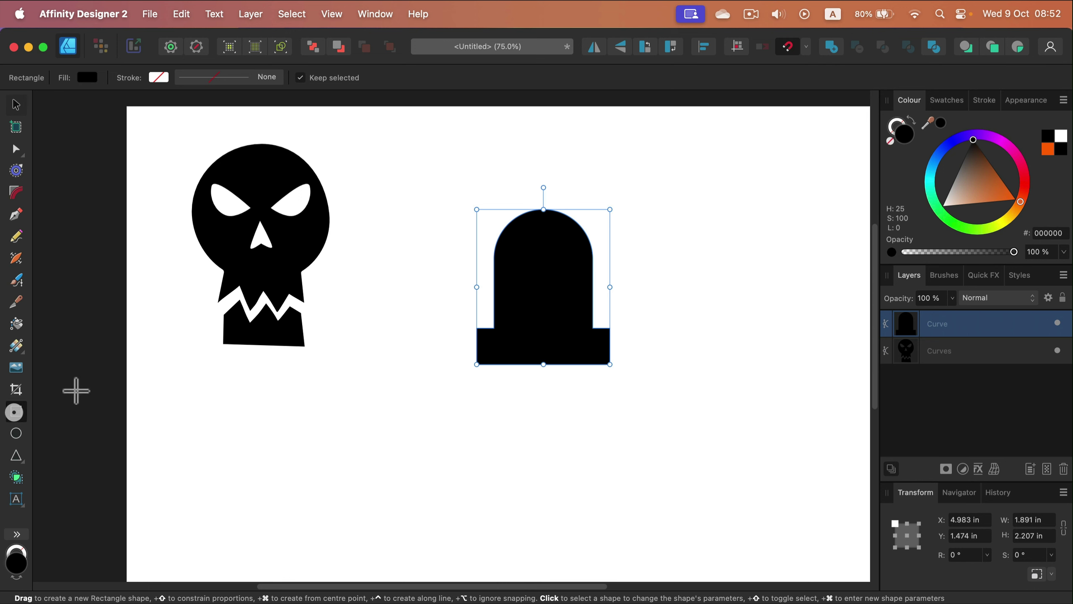
drag(415, 209, 429, 272)
click(16, 104)
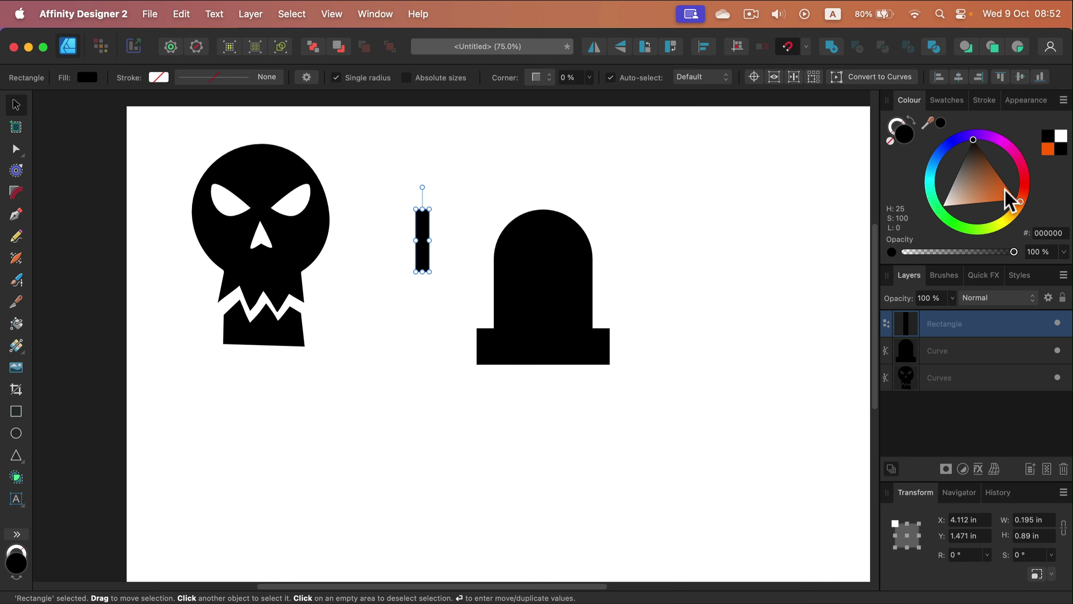
click(1047, 149)
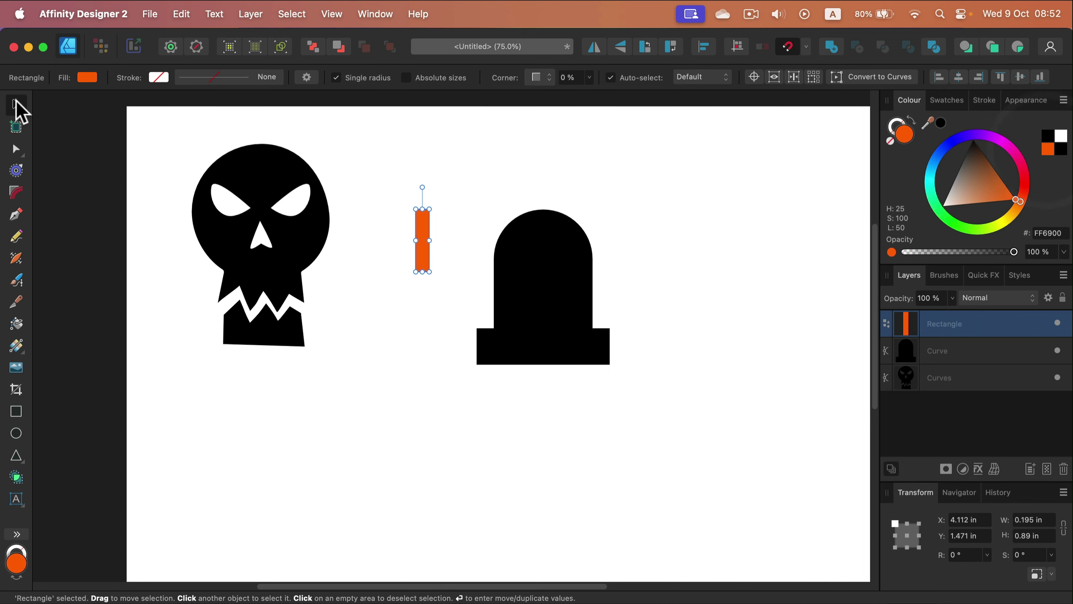
click(485, 168)
scroll(456, 178, up, 3)
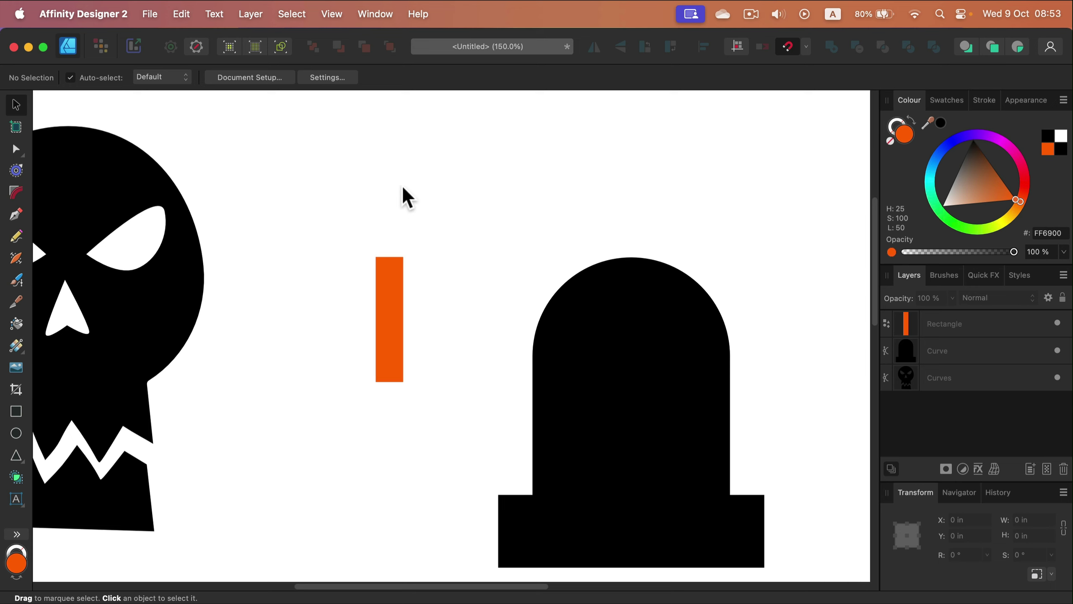
Fill the narrow bar white and try to find it against the page.
click(397, 286)
drag(982, 186, 750, 290)
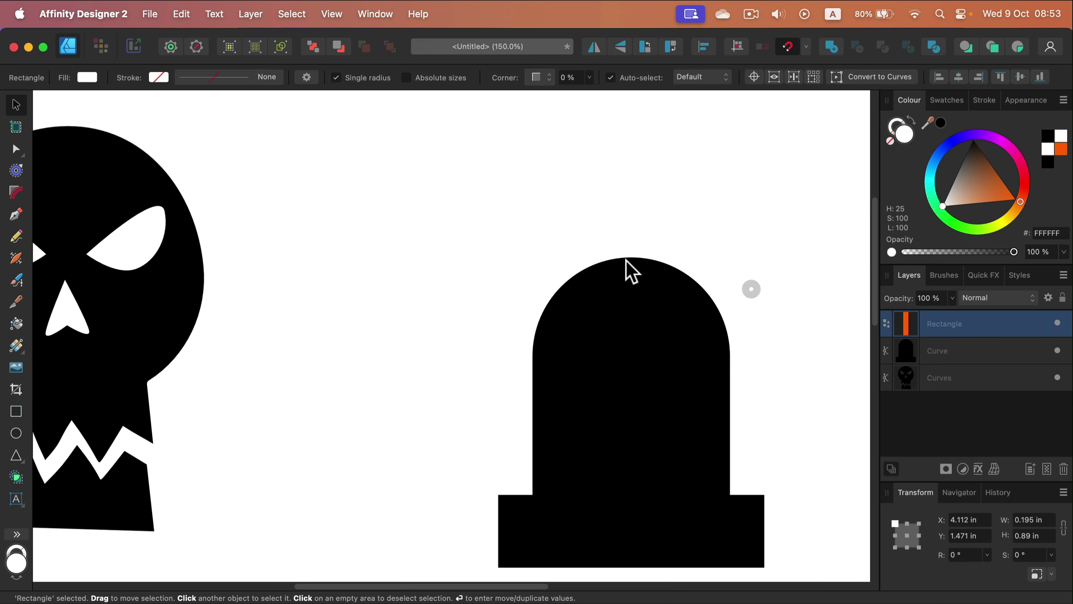
click(554, 191)
drag(513, 185, 332, 419)
click(432, 153)
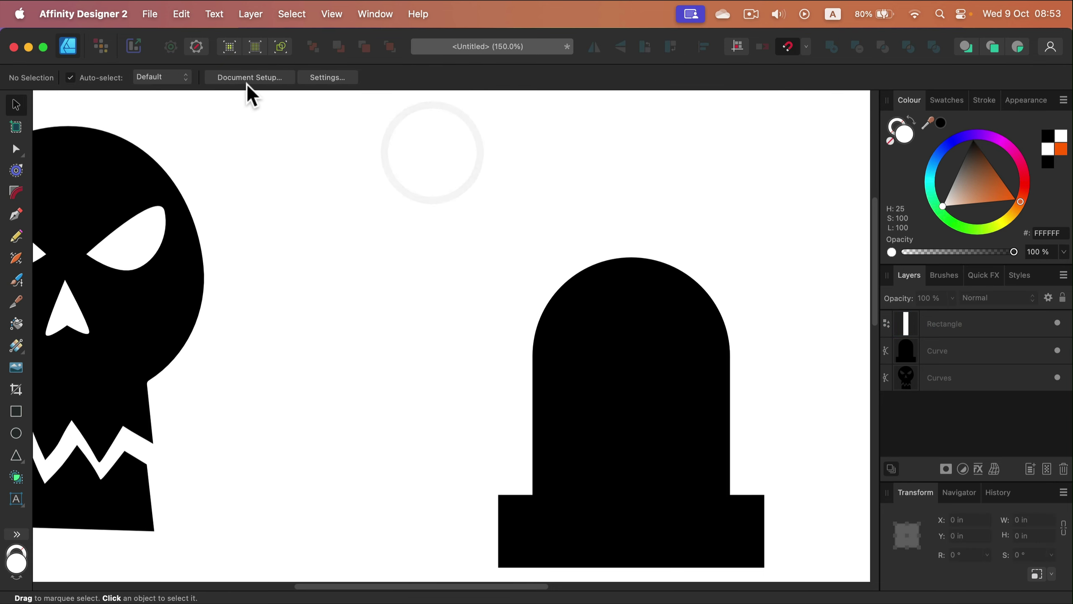
Turn on a transparent background in the document's colour setup.
click(256, 77)
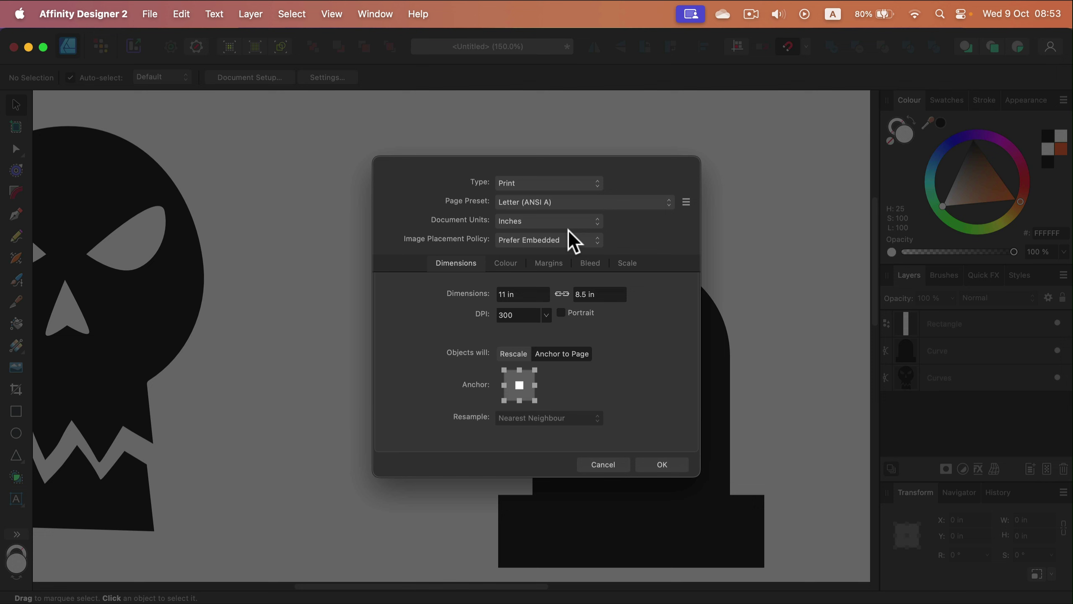
click(505, 263)
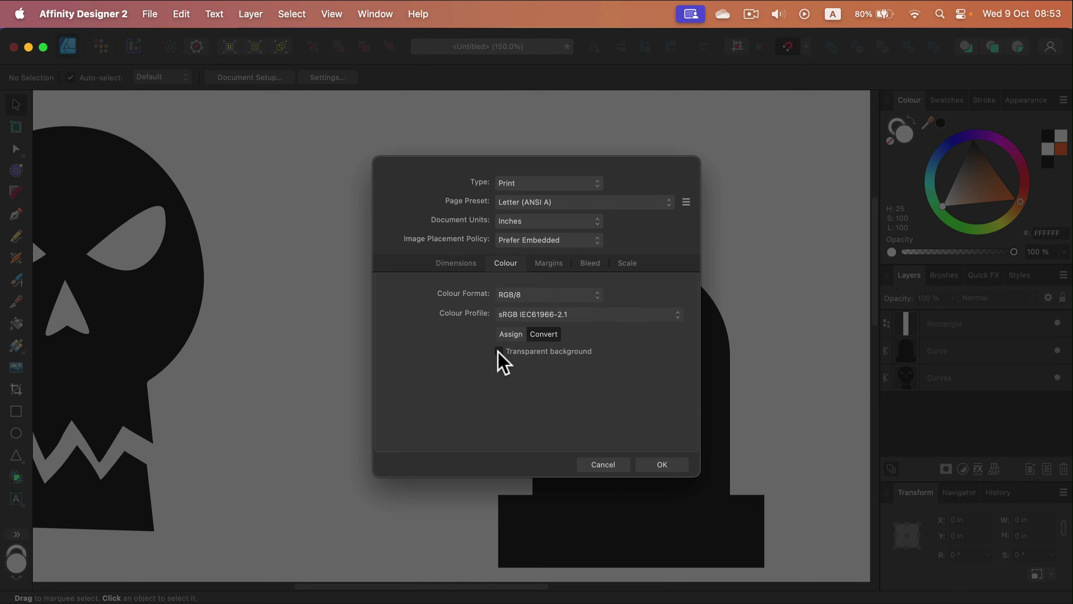
click(499, 351)
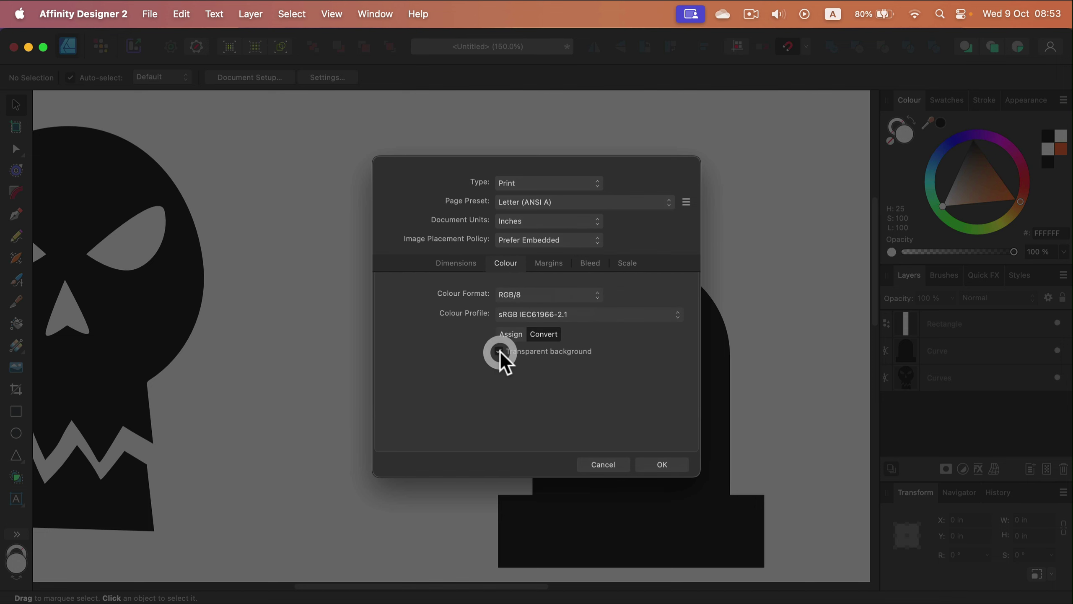
click(665, 463)
click(492, 273)
Move the narrow bar slightly down towards the tombstone and fill it orange (FF6900).
drag(399, 292, 425, 326)
scroll(450, 369, down, 1)
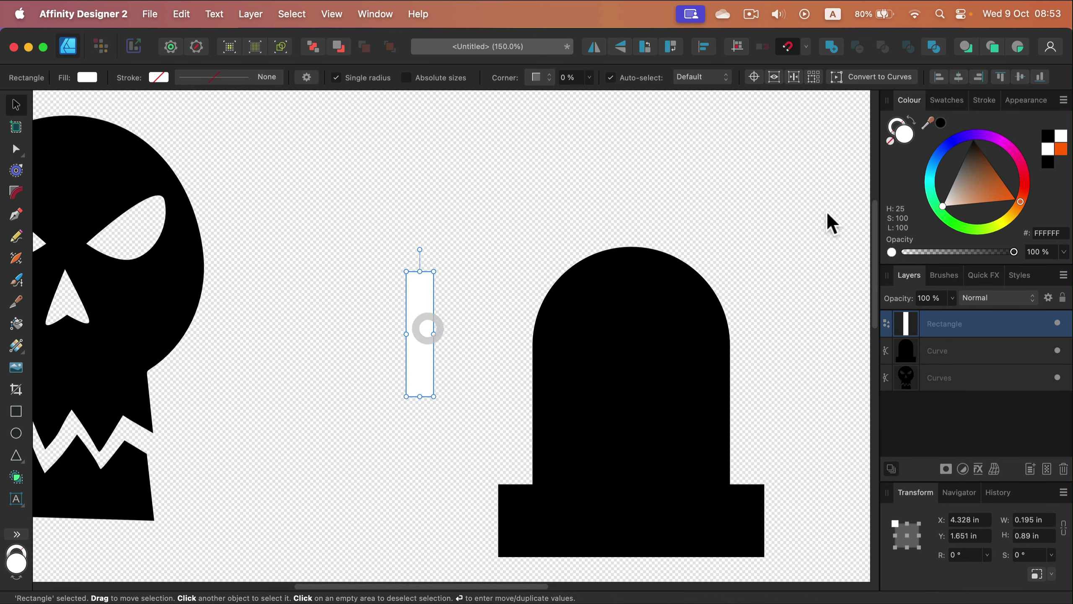
click(1061, 149)
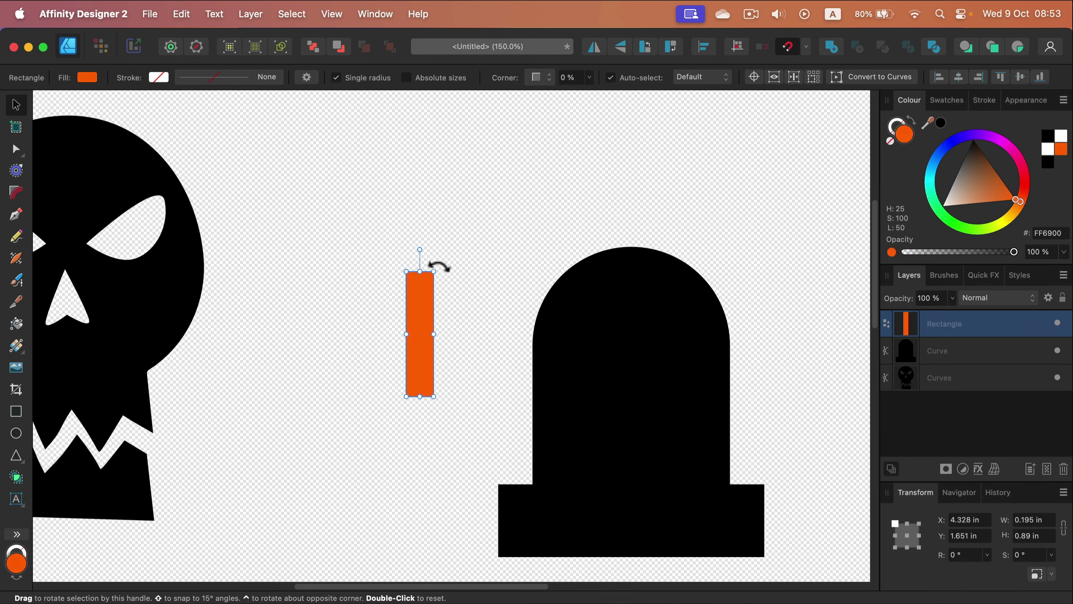
Narrow the bar to about 0.16 in and add a copy rotated 90° as a crossbar about 0.68 in long.
drag(434, 272, 441, 319)
key(super+j)
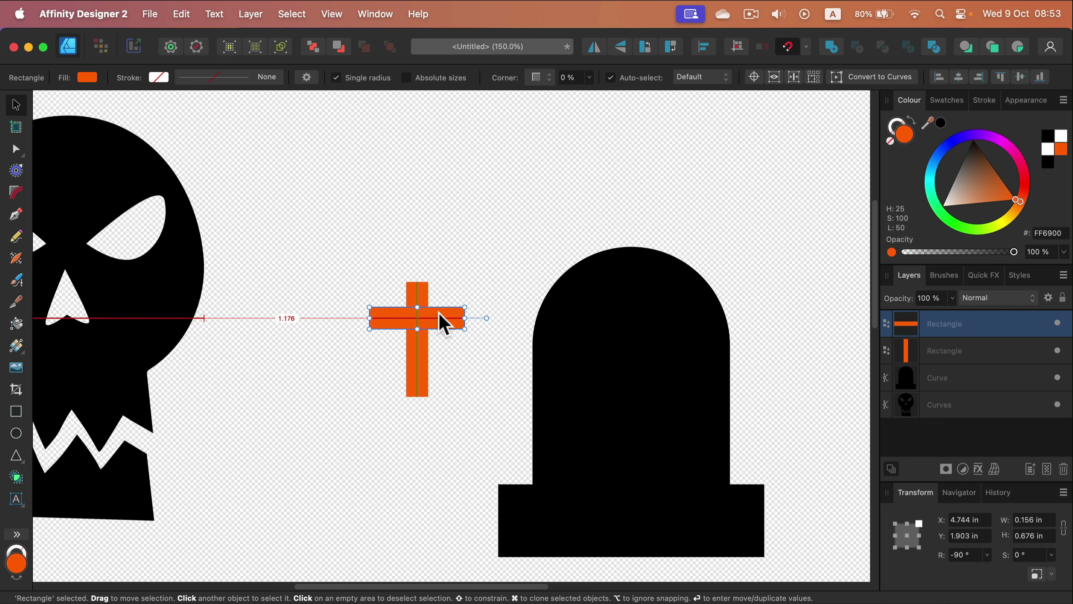
Lengthen the upright bar to about 0.92 in, shift it up a little and unite it with the crossbar.
click(422, 366)
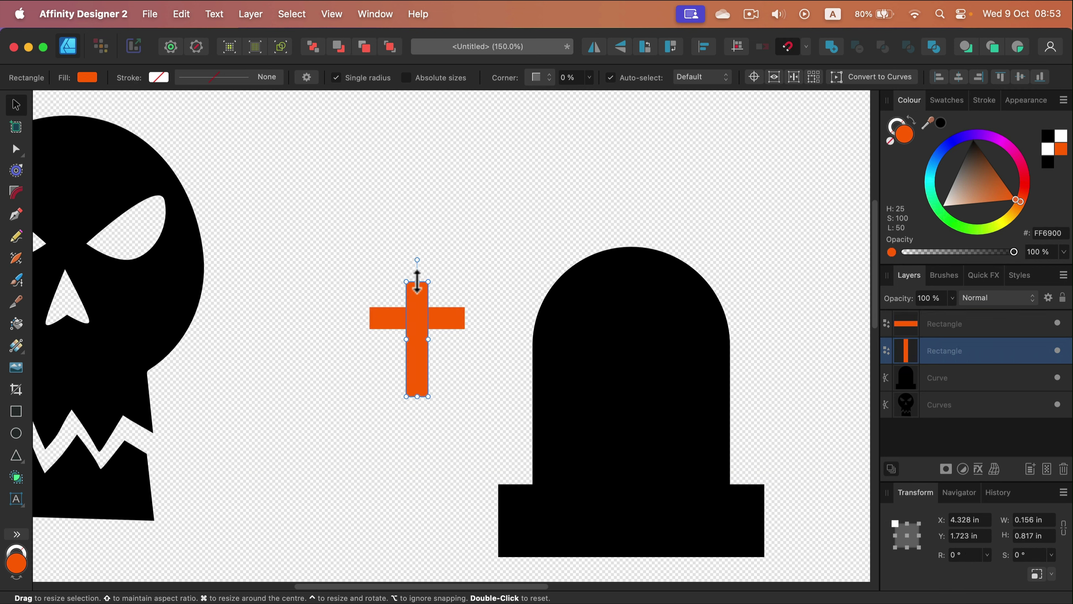
drag(419, 405, 417, 406)
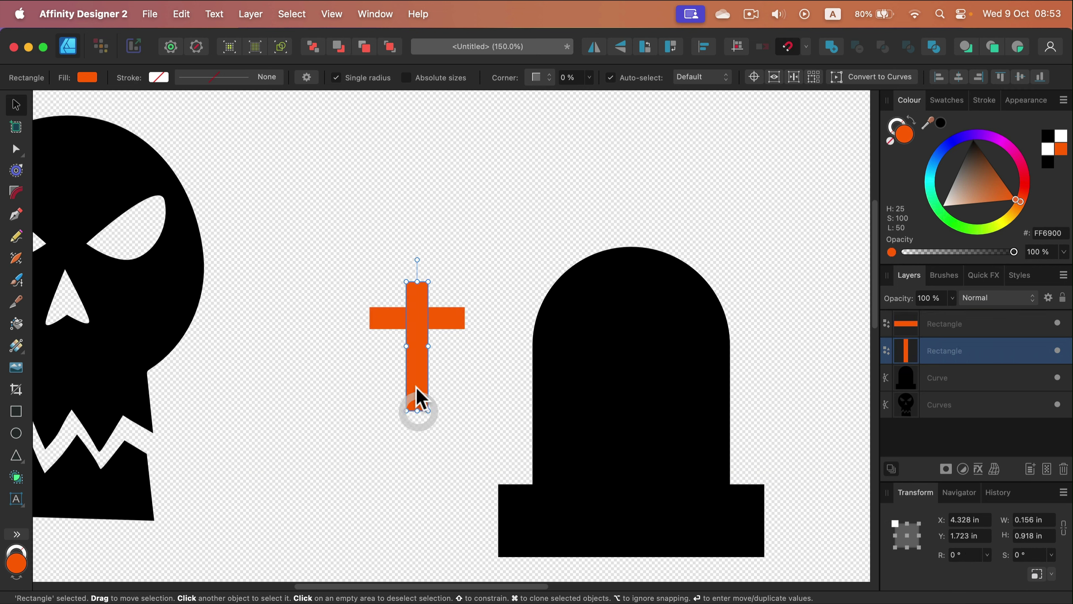
click(351, 312)
drag(338, 228, 492, 424)
click(833, 46)
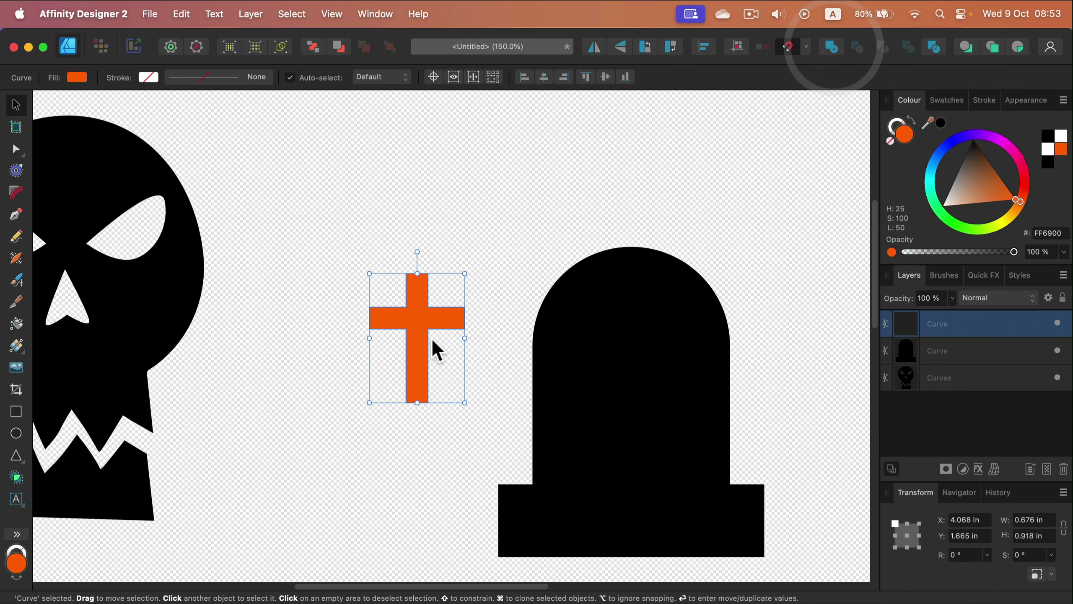
Centre the cross in the tombstone's upper half, scale it down and subtract it from the tombstone.
drag(428, 341, 641, 357)
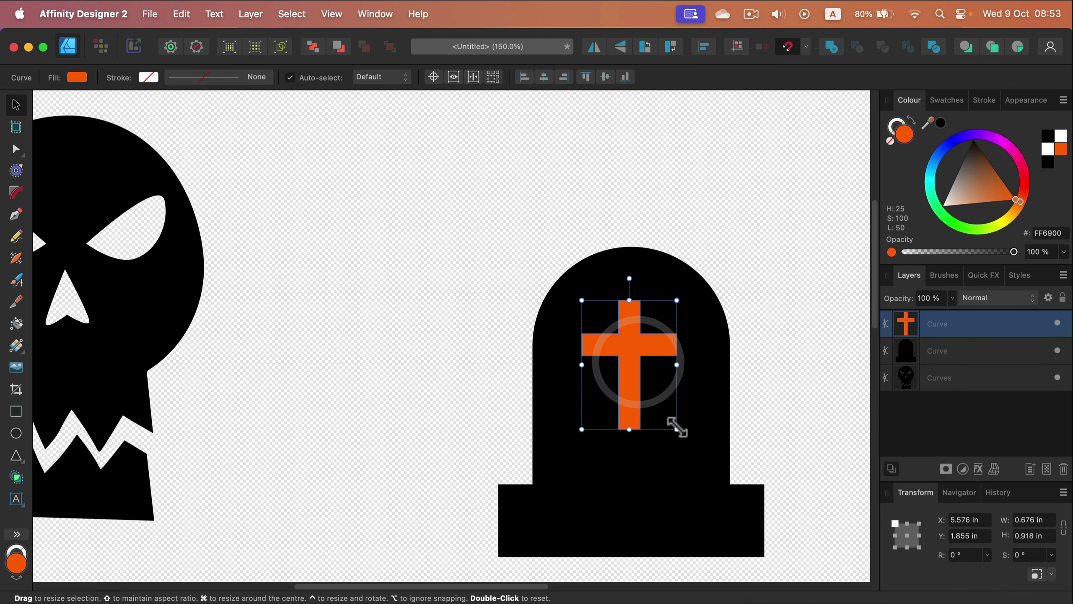
drag(676, 429, 639, 368)
click(703, 422)
shift+click(714, 407)
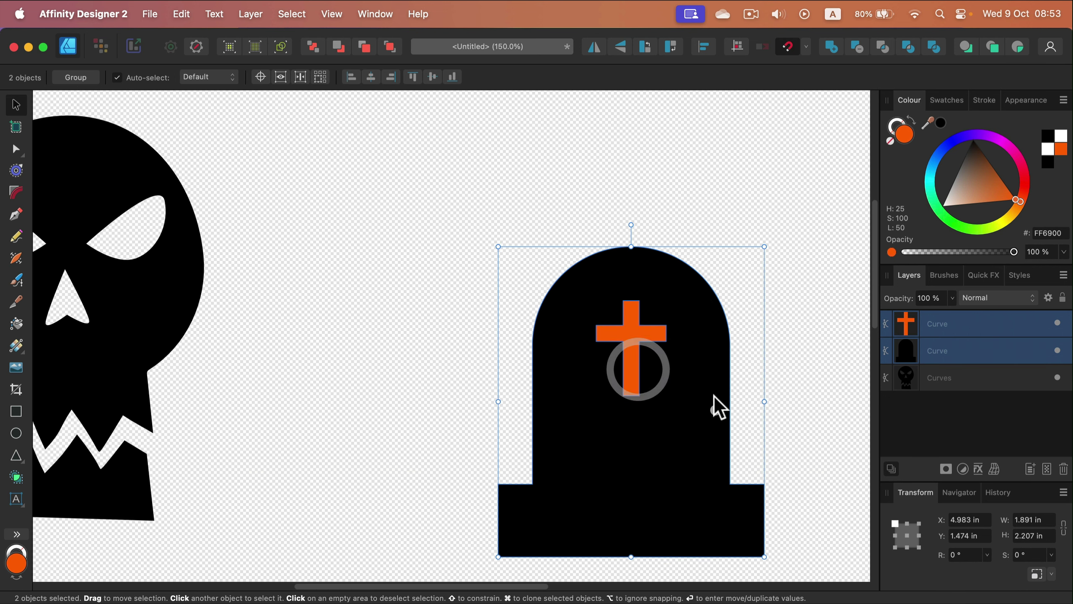
click(855, 46)
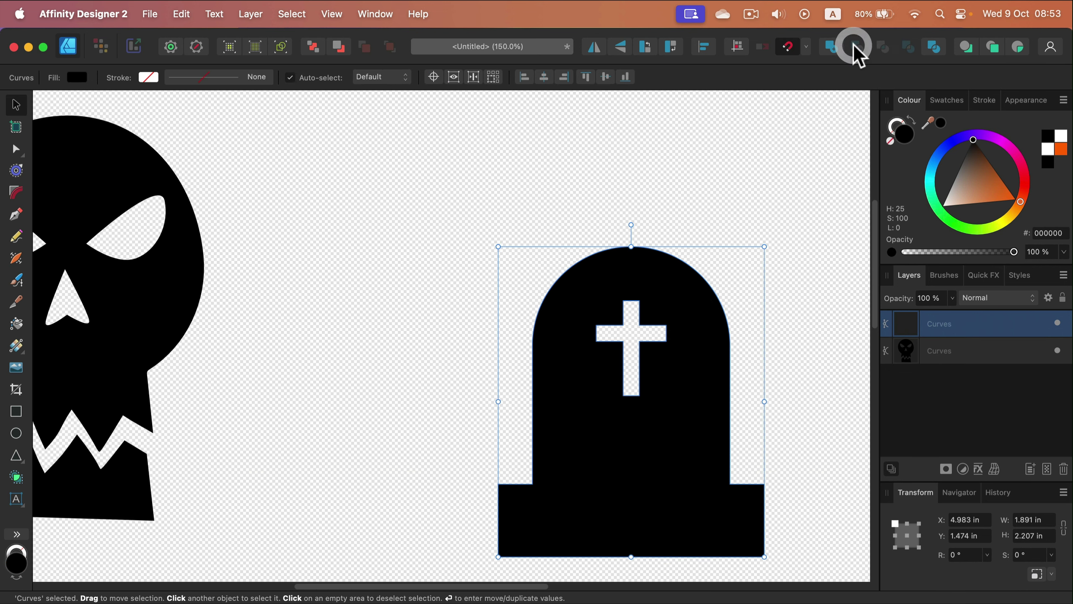
Edit the tombstone's nodes: raise the right shoulder slightly, shift the left shoulder down and outwards, and pull the base's lower-left corner outwards.
click(16, 149)
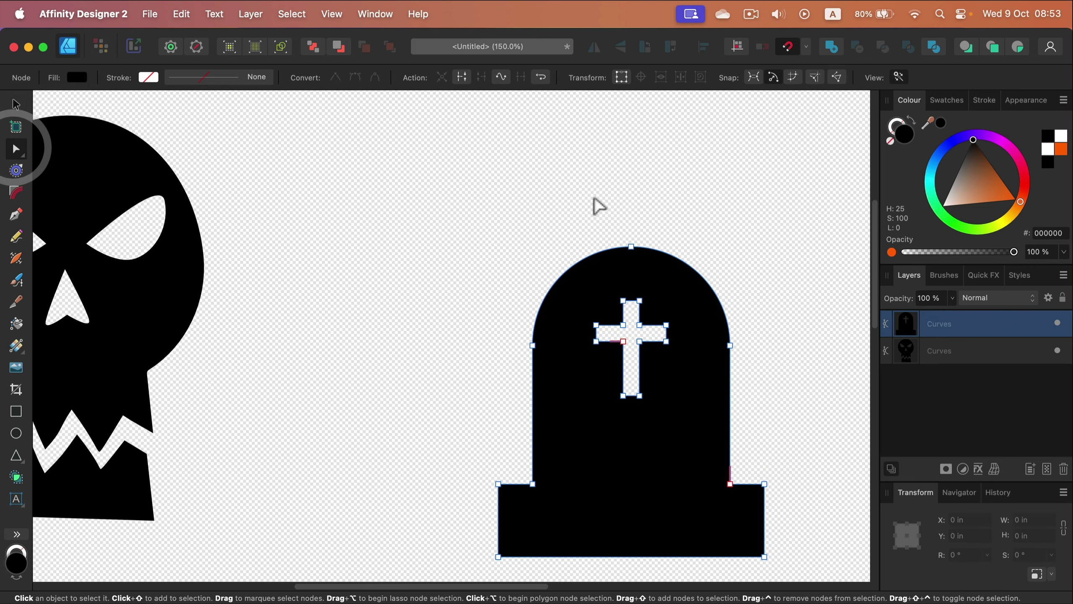
scroll(612, 199, down, 3)
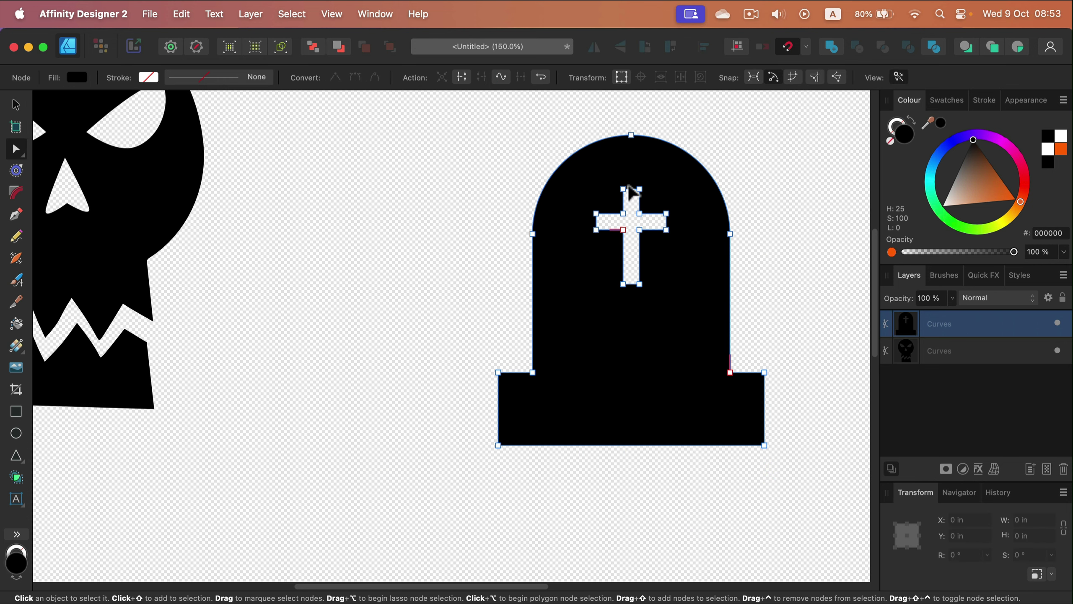
ctrl+click(730, 234)
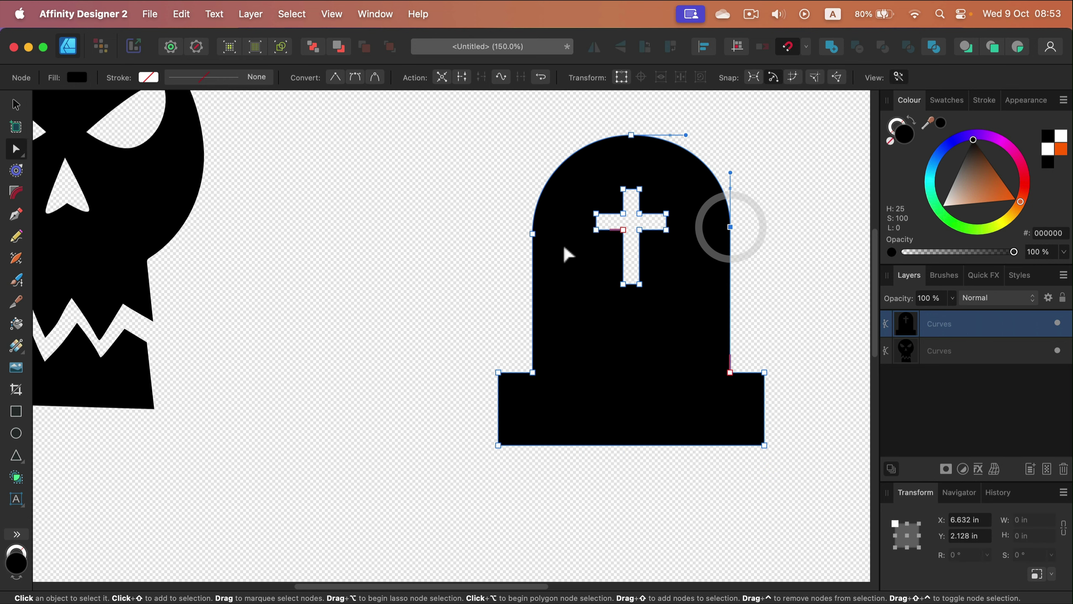
click(529, 240)
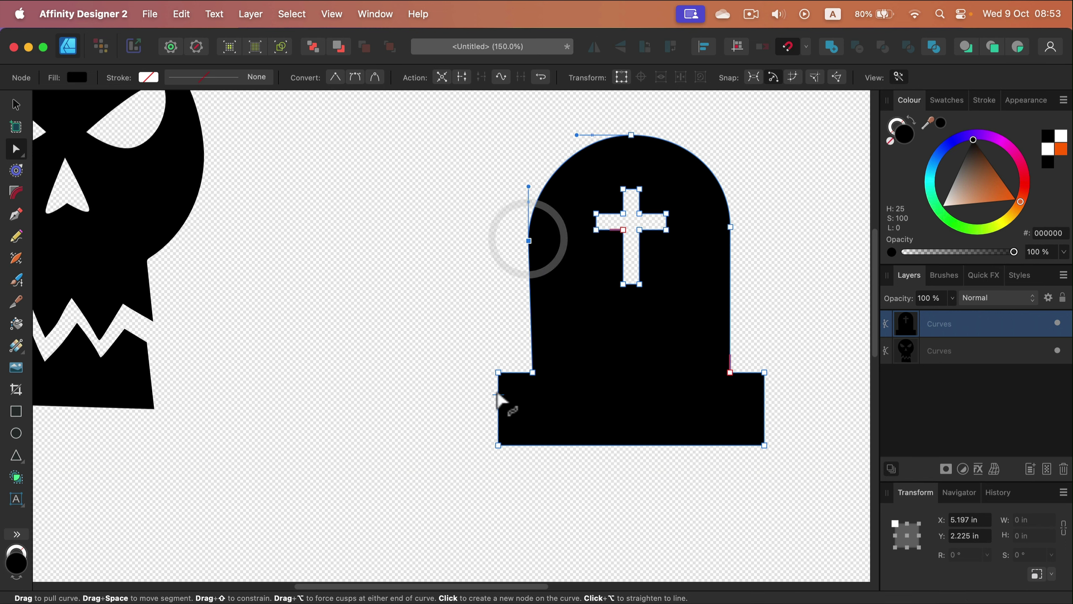
click(495, 446)
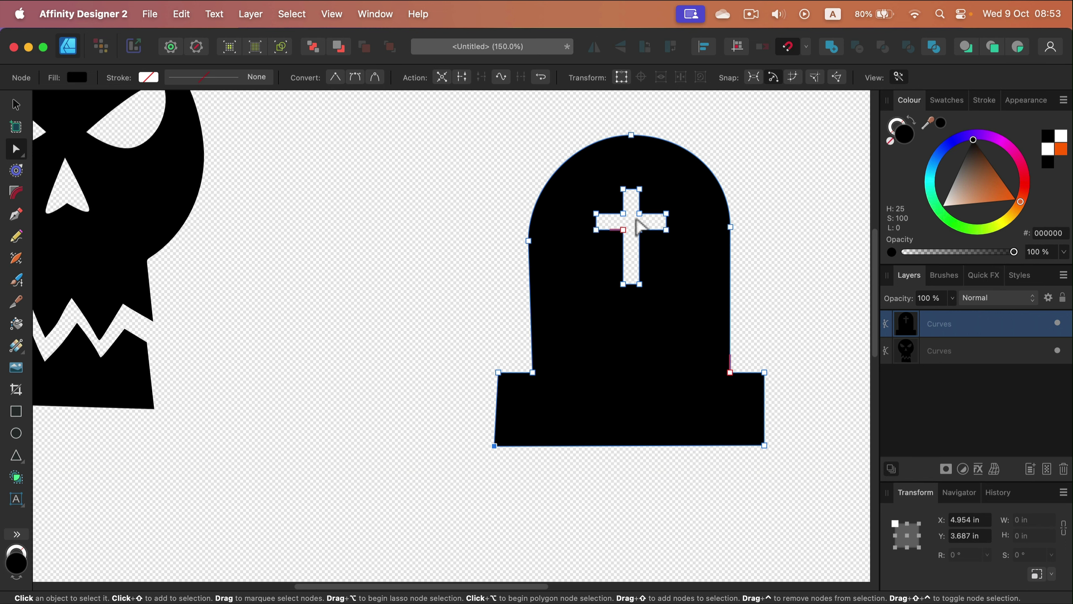
Make the cross cut-out irregular by moving its lower-right foot node outwards and its upper-left inner corner slightly left and down.
click(642, 283)
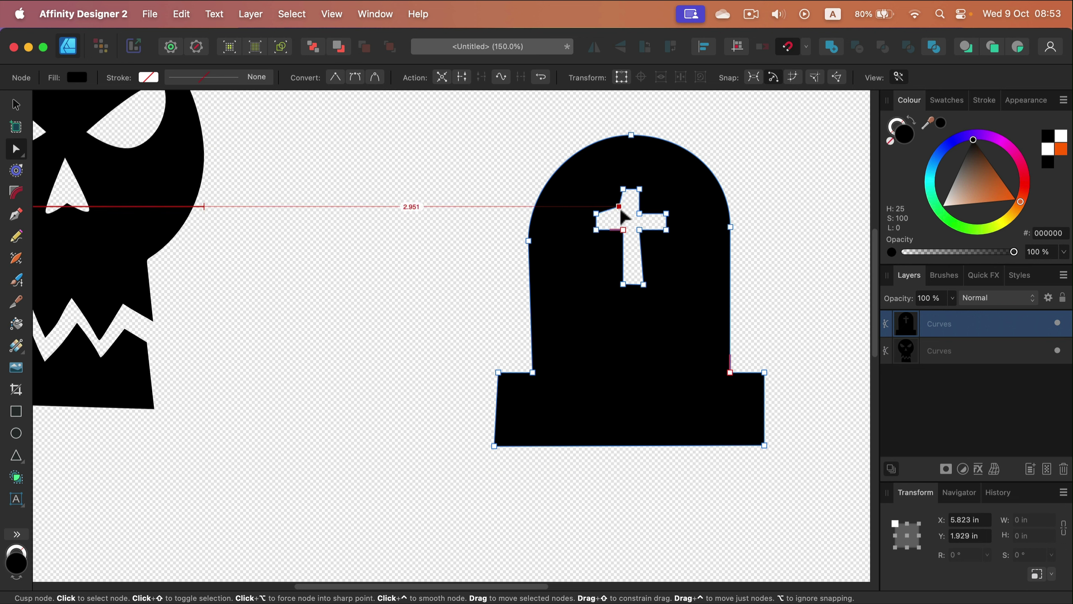
drag(625, 216, 626, 220)
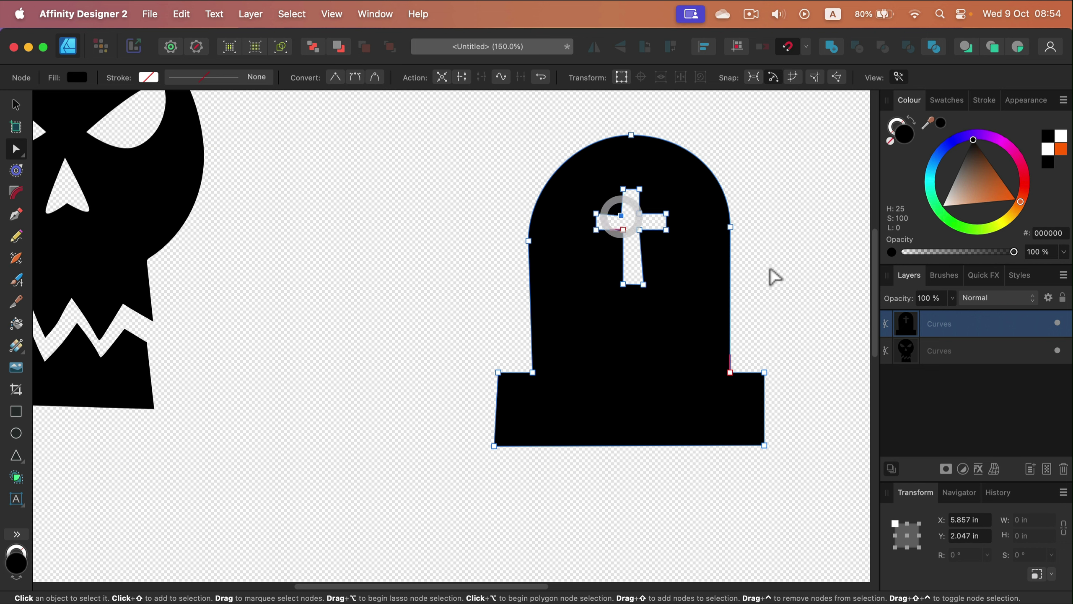
click(809, 249)
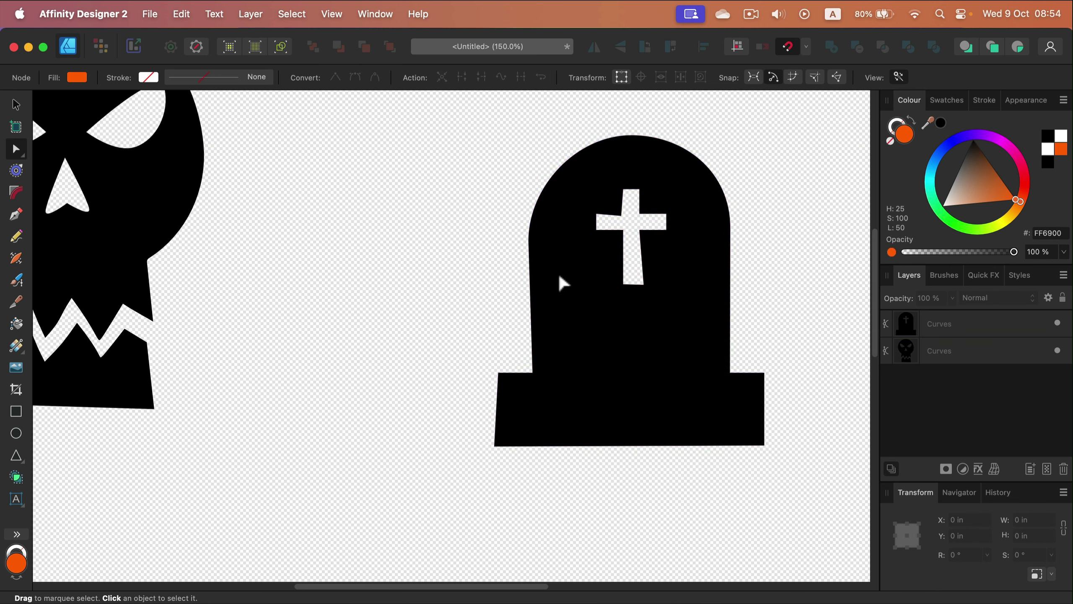
Move the tombstone up close beside the skull and scale it up slightly.
click(7, 103)
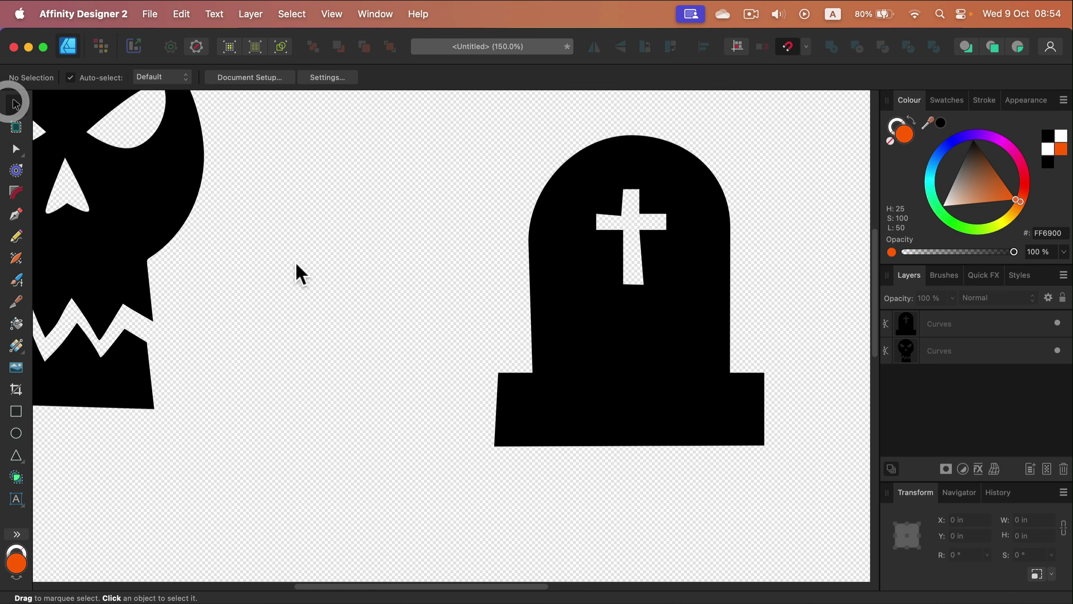
click(479, 279)
scroll(471, 272, down, 3)
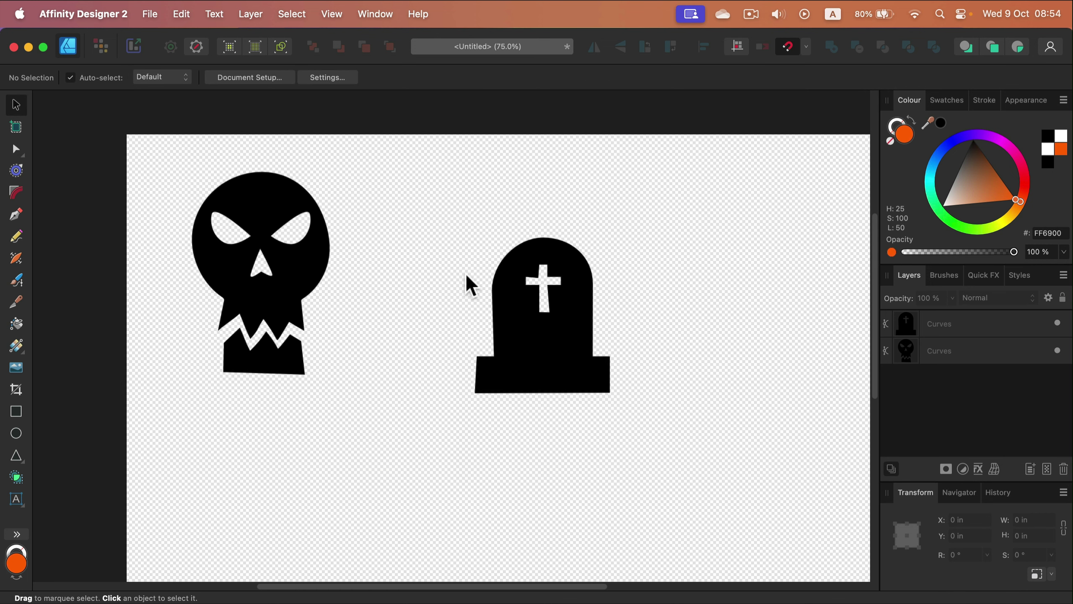
drag(503, 317, 454, 352)
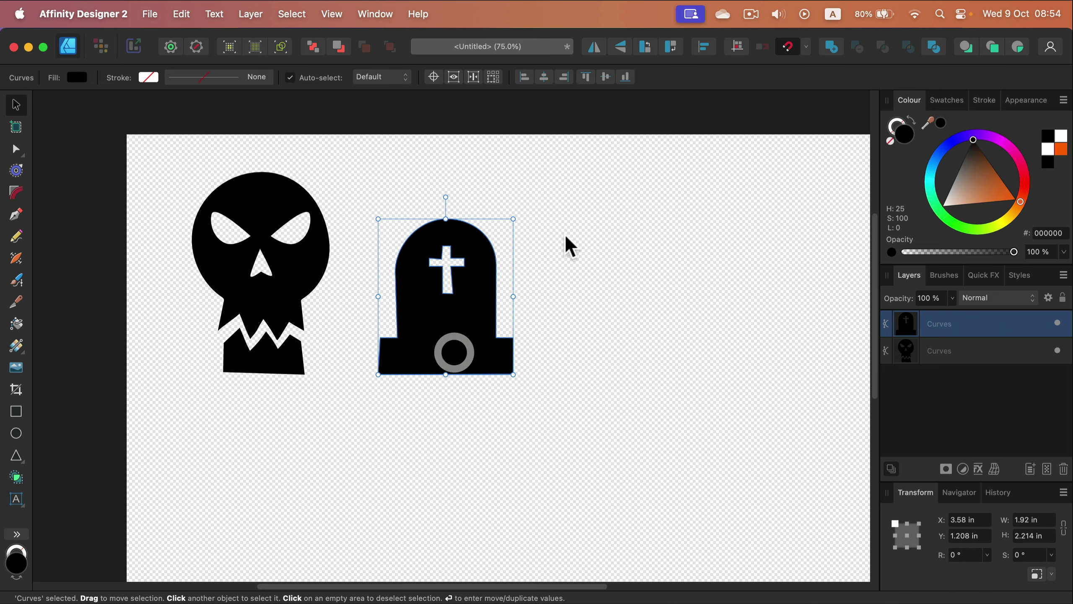
drag(513, 218, 532, 192)
click(661, 288)
Draw a tall black ellipse about 0.87 by 1.98 in in the empty area below the tombstone.
key(space)
drag(664, 319, 604, 209)
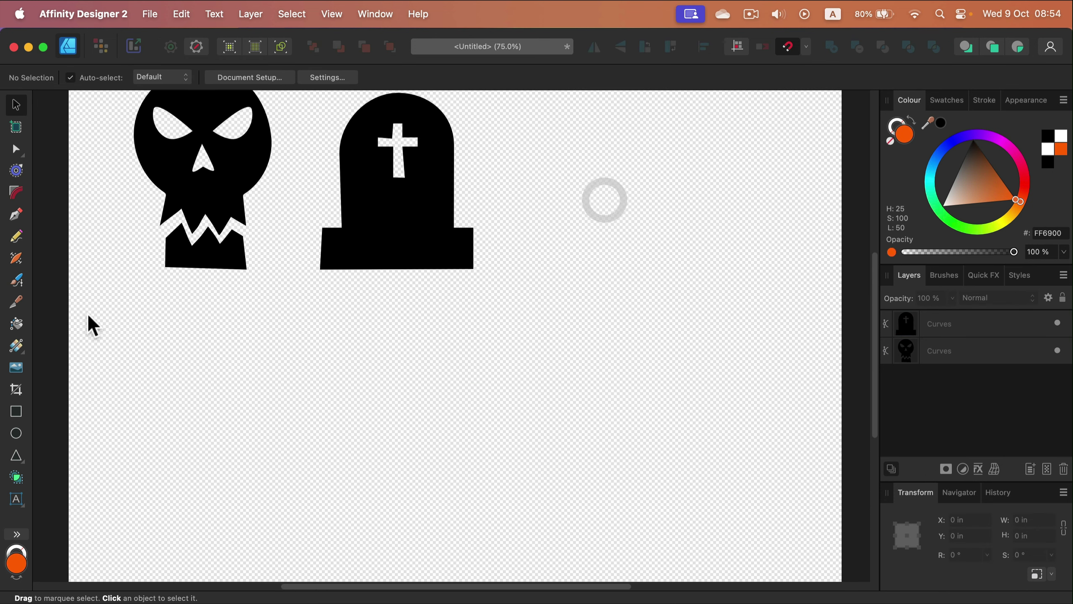
click(17, 434)
drag(369, 336, 430, 474)
key(d)
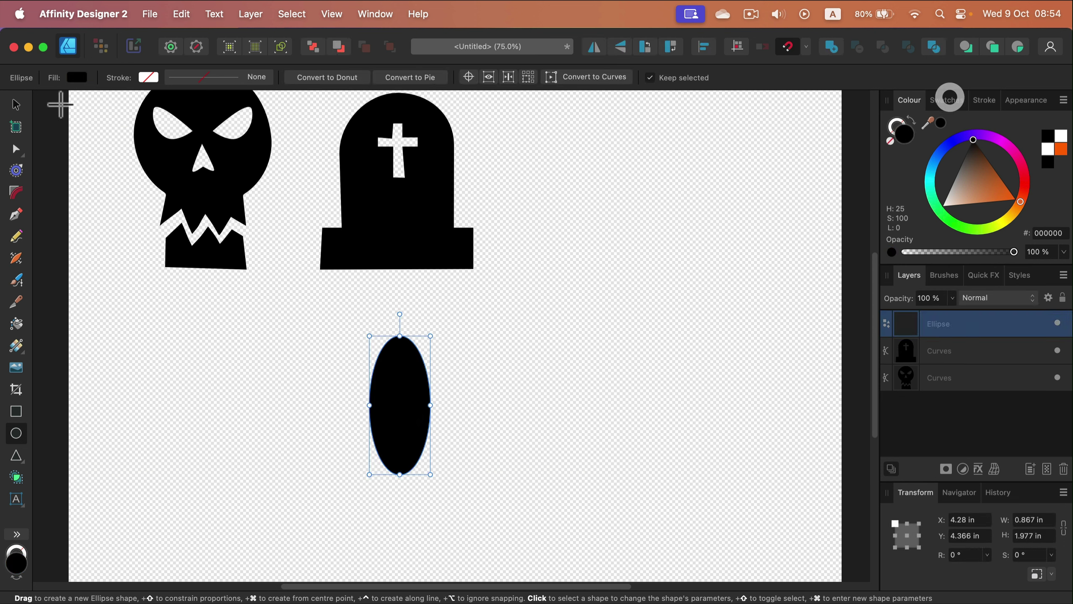
Duplicate the ellipse sideways into an even row of four overlapping ellipses spanning about 2.66 in.
click(16, 104)
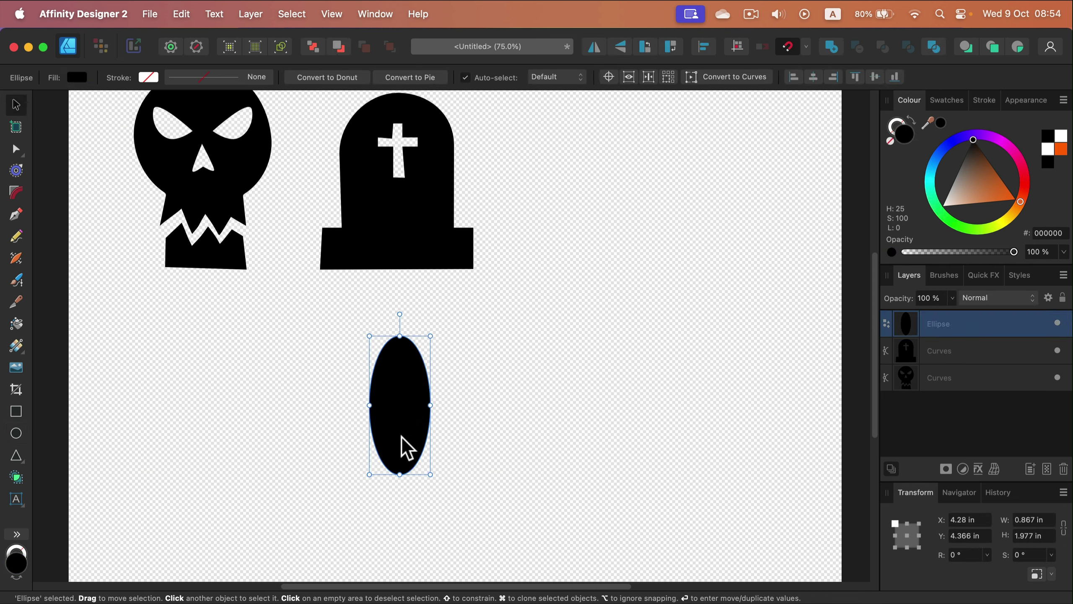
mouse_move(409, 440)
mouse_down()
mouse_move(547, 447)
mouse_move(529, 448)
mouse_up()
click(661, 423)
Shorten the two outer ellipses symmetrically about their centres to a height of about 1.71 in.
click(545, 378)
shift+click(387, 369)
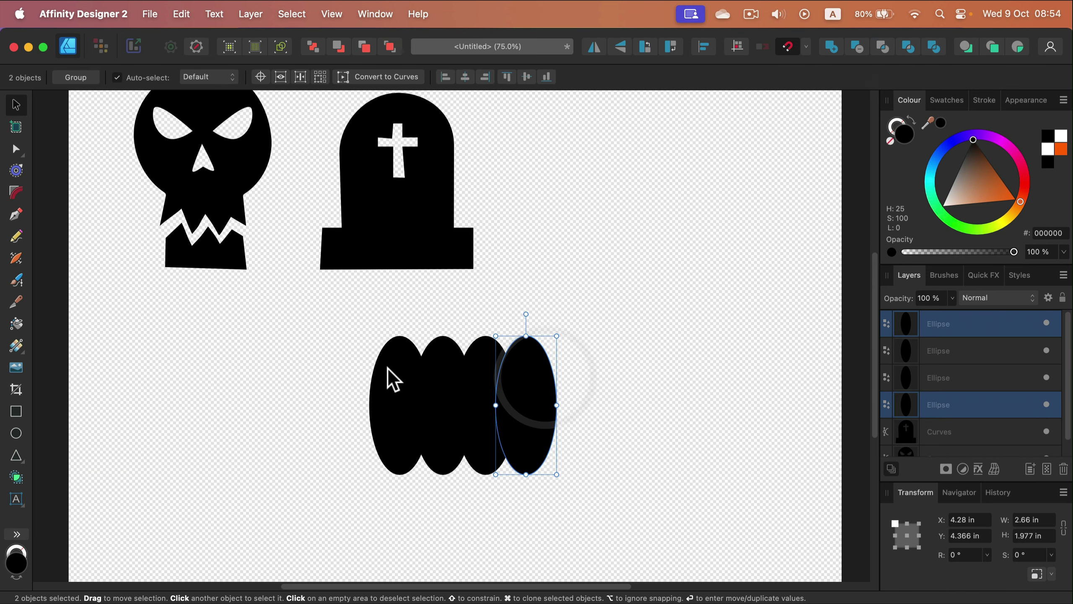
click(464, 349)
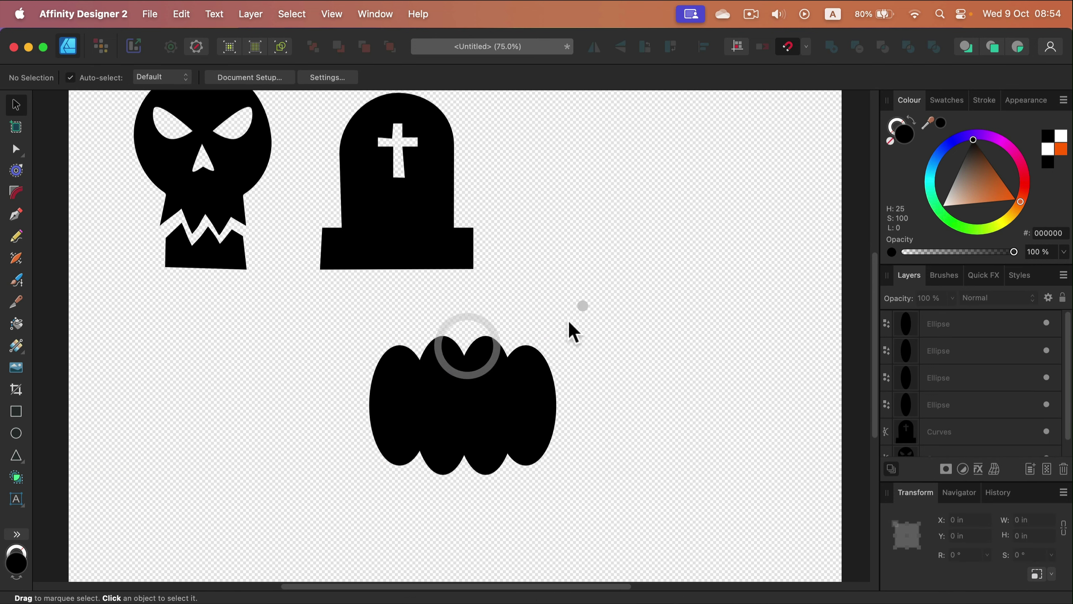
click(582, 306)
Move both outer ellipses slightly inwards so they overlap the inner pair more.
click(490, 361)
click(394, 391)
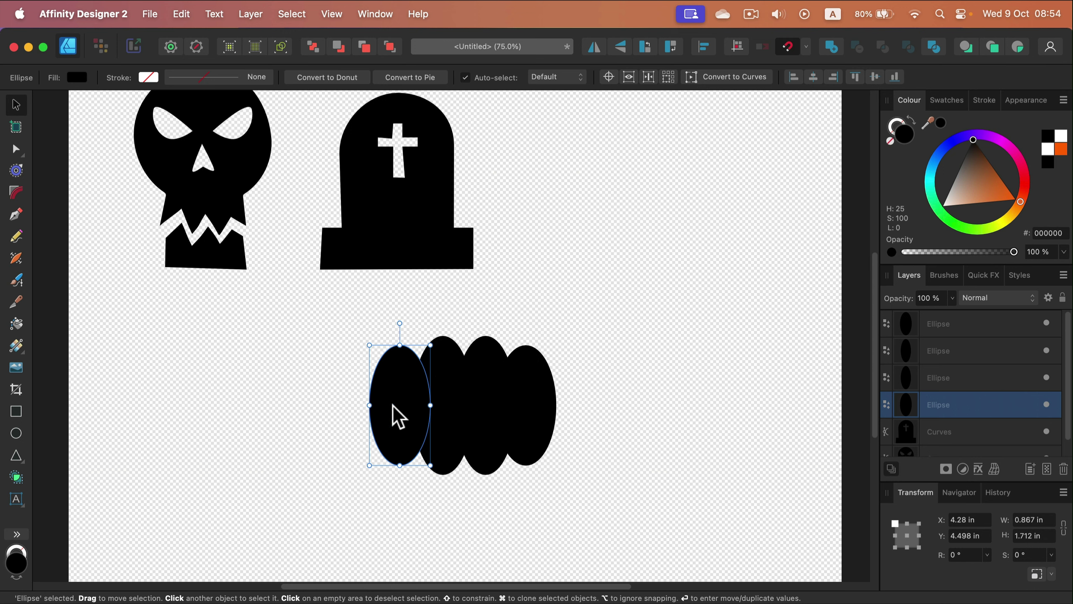
drag(393, 406, 419, 417)
mouse_move(536, 410)
mouse_down()
mouse_move(479, 395)
mouse_move(543, 407)
mouse_up()
click(593, 316)
Duplicate an inner ellipse, centre the copy in the row and stretch it to about 2.23 in high.
click(477, 414)
key(super+j)
drag(477, 408, 468, 485)
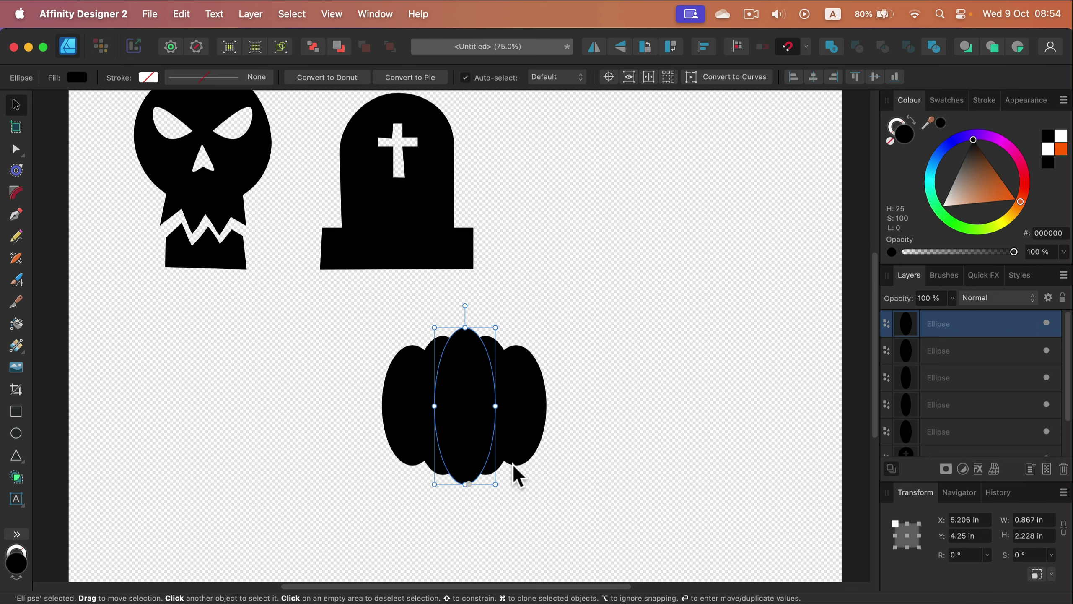
Select all five overlapping ellipses and unite them into a single pumpkin shape.
click(612, 434)
drag(613, 299, 335, 519)
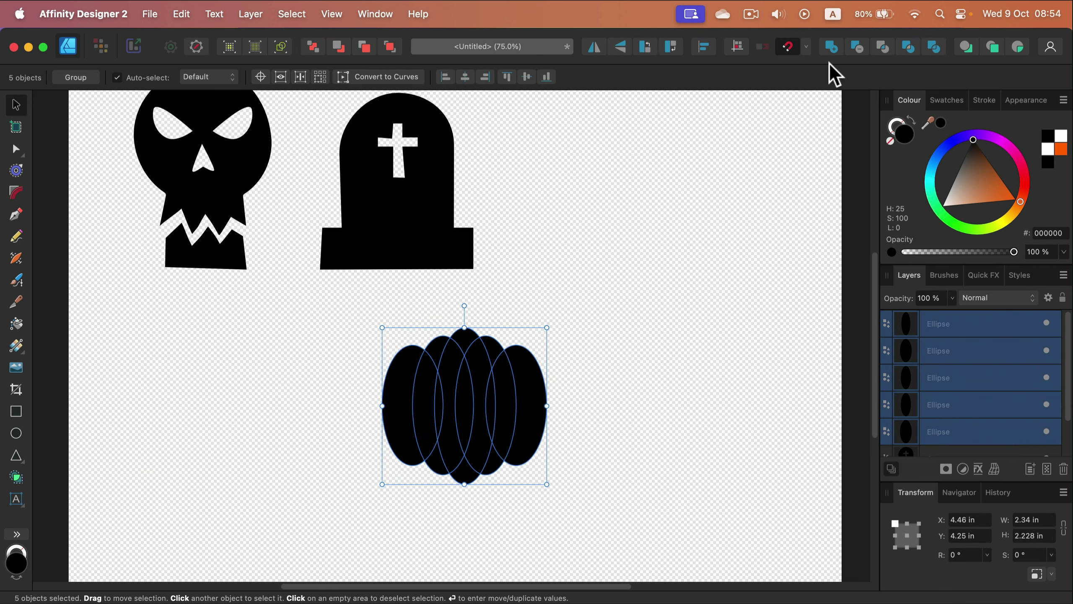
click(830, 47)
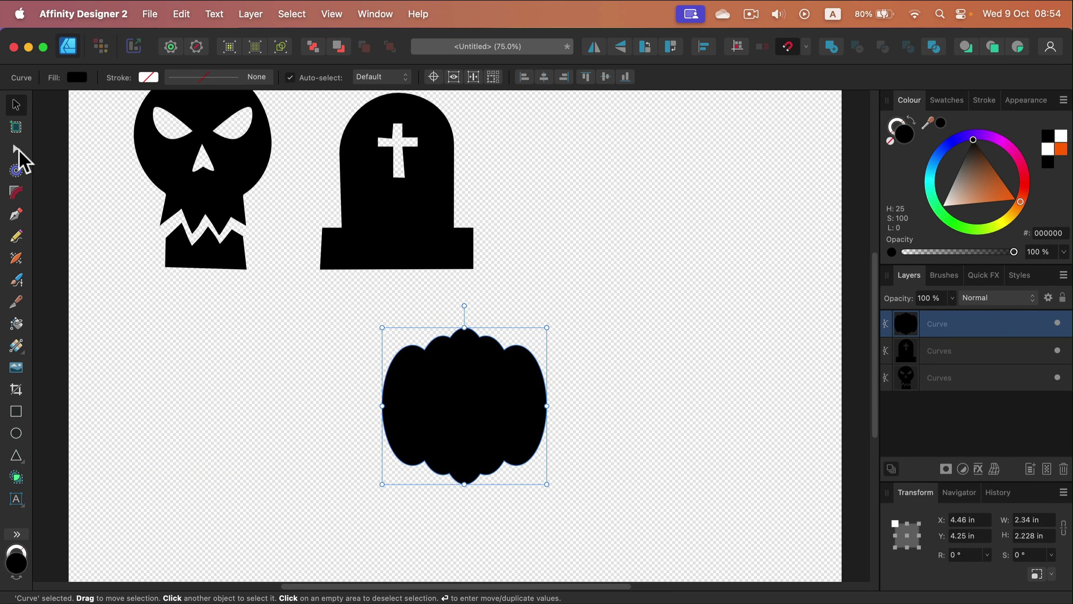
Raise the pumpkin's lowest centre node to Y 6.398 in to flatten the bottom bump.
click(18, 150)
scroll(485, 359, down, 2)
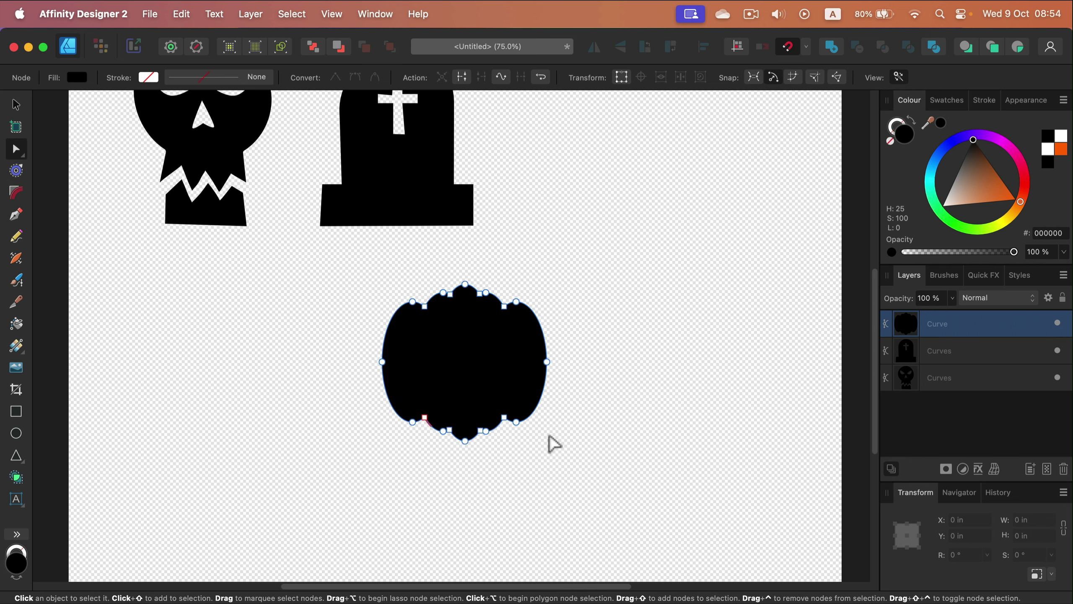
key(super+plus)
click(483, 542)
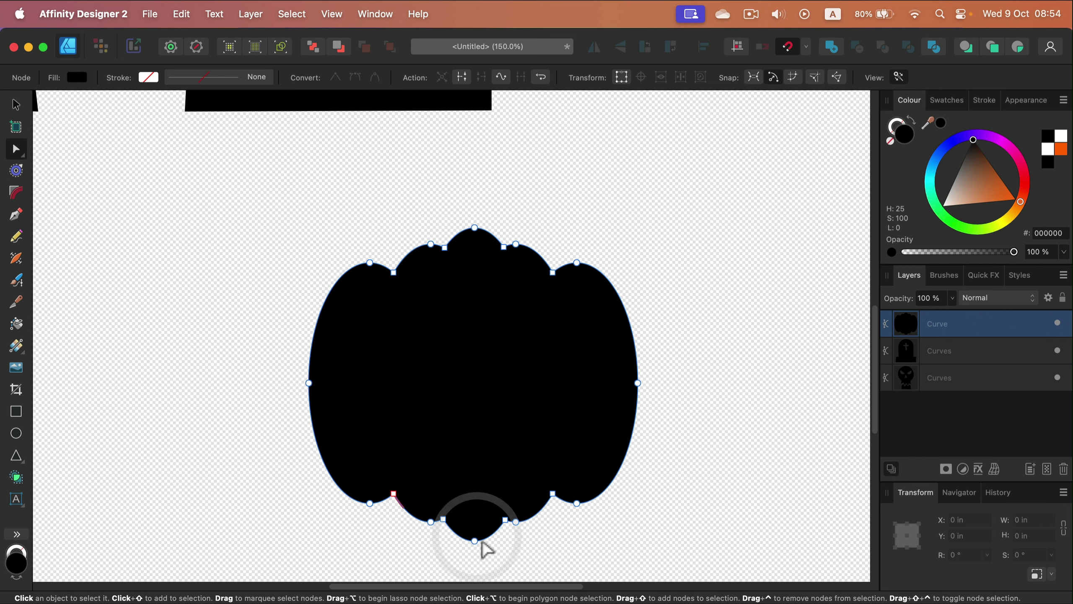
click(475, 542)
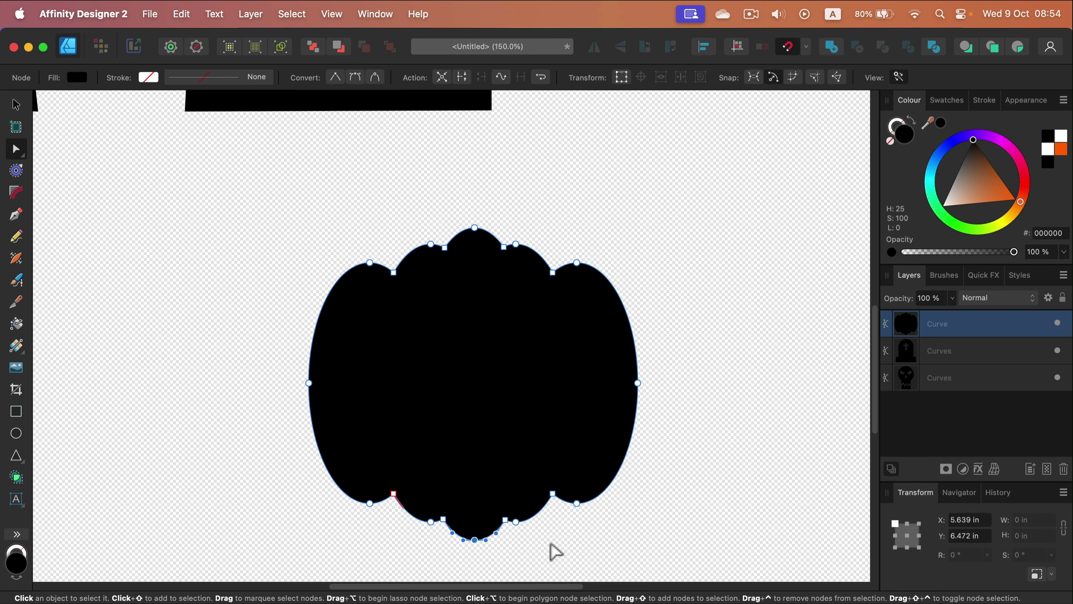
click(570, 547)
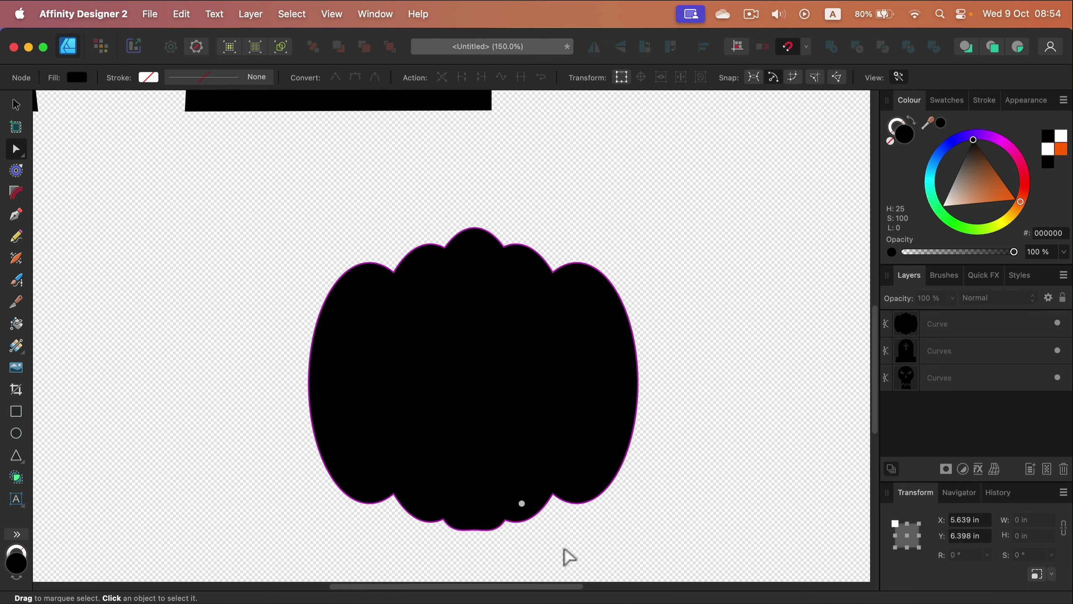
Lower the pumpkin's top centre node slightly and raise the two outer upper notch nodes to make the notches shallower.
scroll(502, 423, down, 1)
click(492, 308)
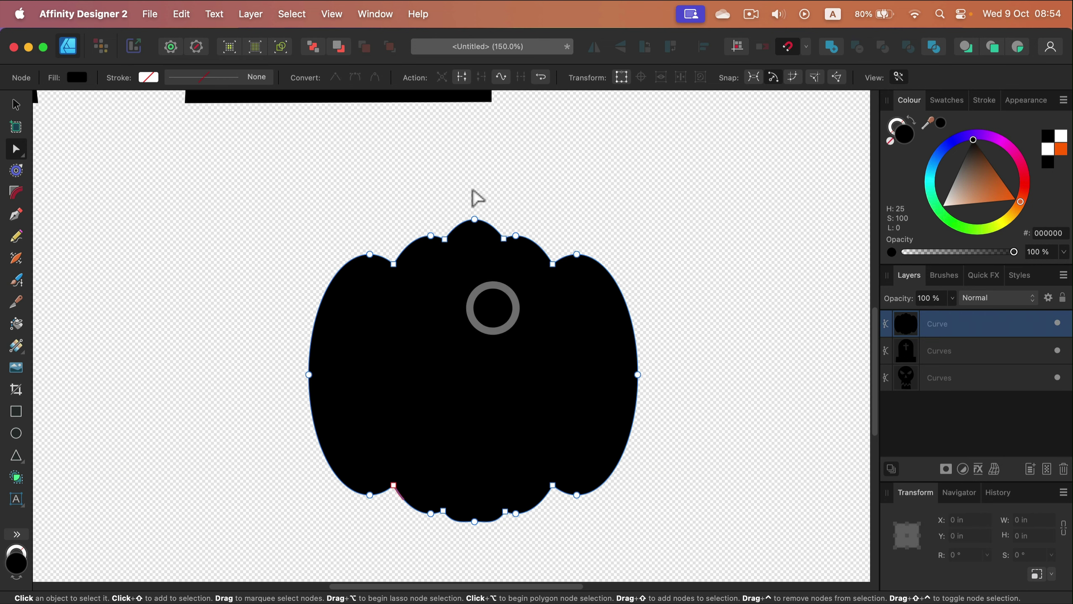
click(475, 219)
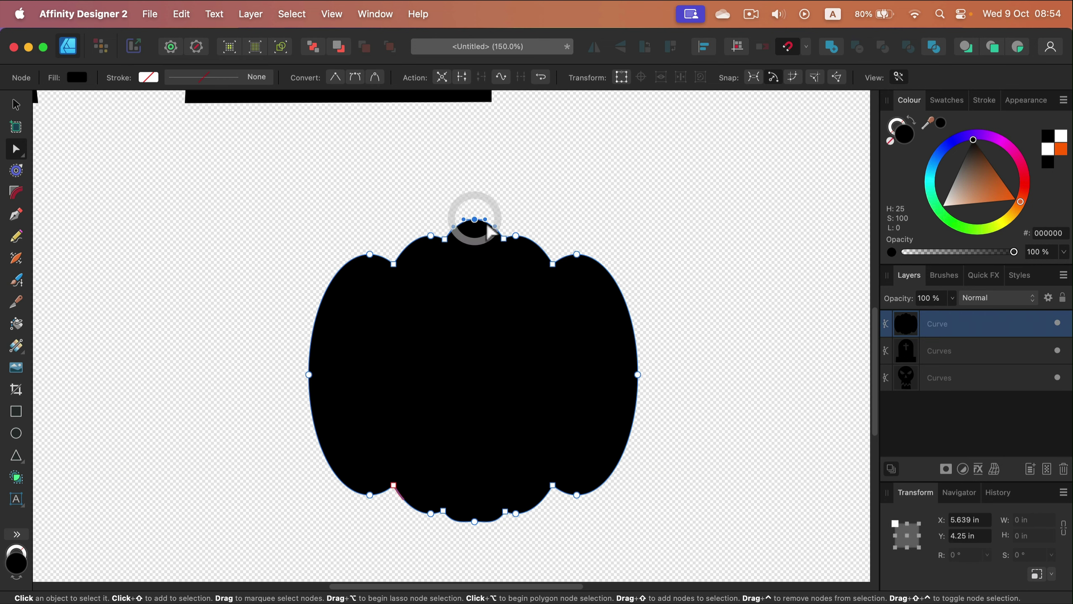
click(553, 263)
click(393, 264)
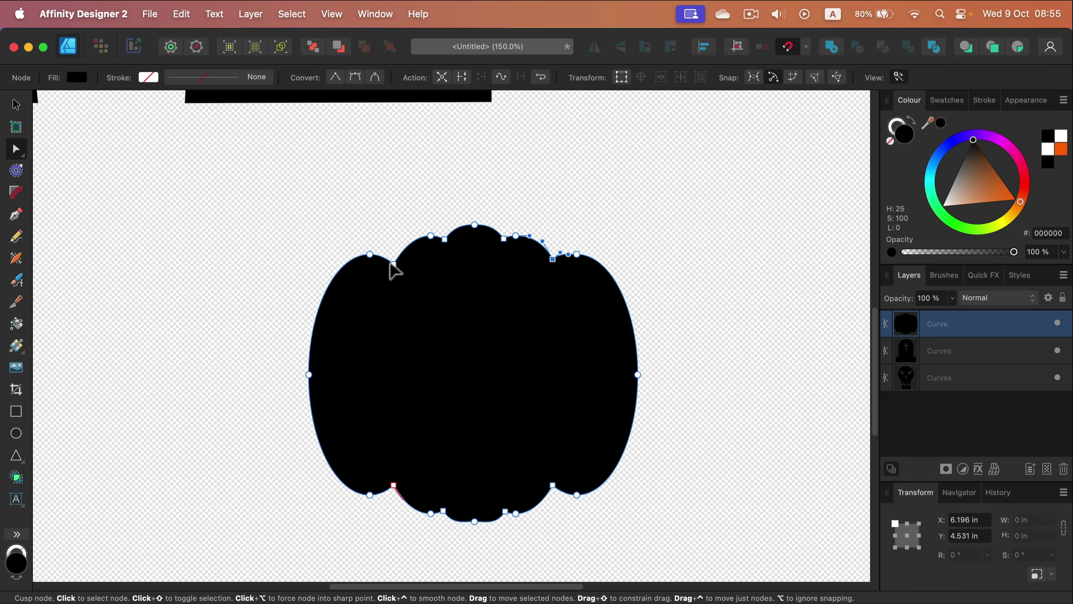
Shift the pumpkin's right side node down and inwards, lower the left side node, and nudge the lower-right lobe node slightly.
drag(639, 374, 632, 395)
click(309, 375)
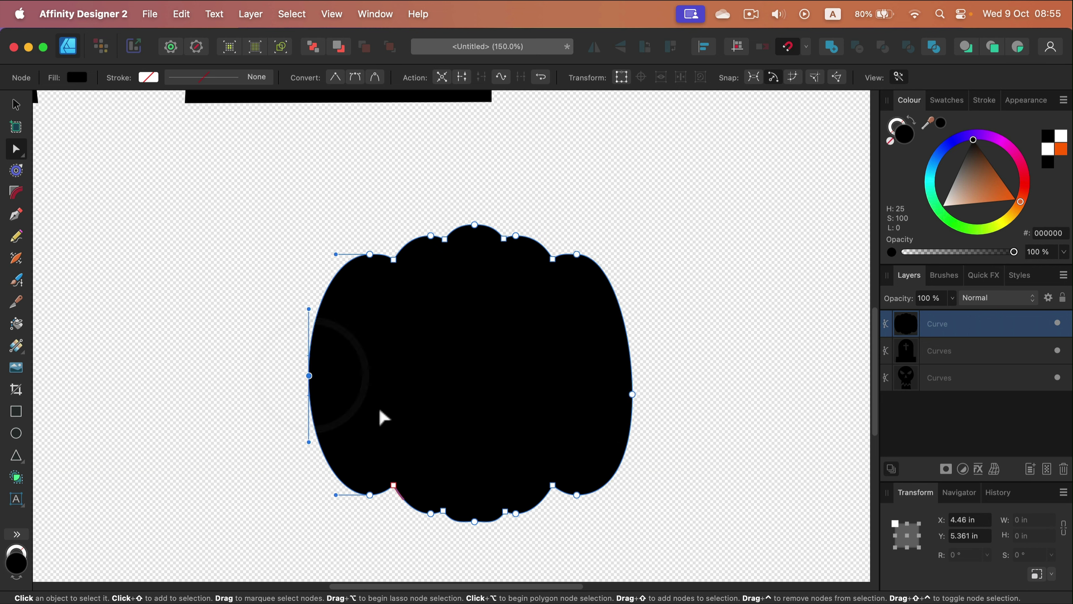
key(Down)
key(Down)
key(Down)
key(Down)
key(Down)
key(Down)
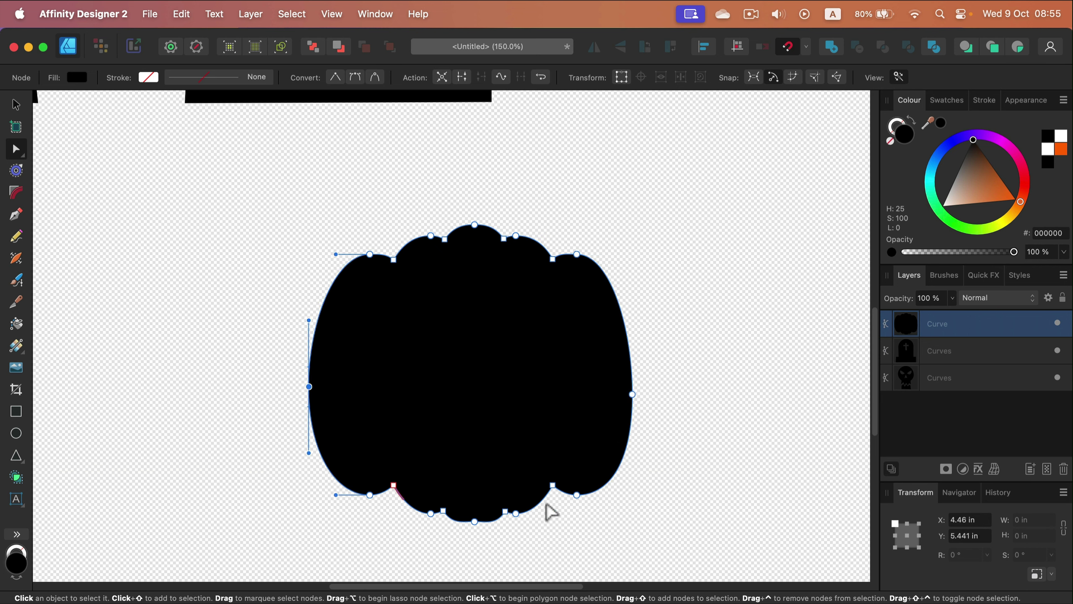
key(Down)
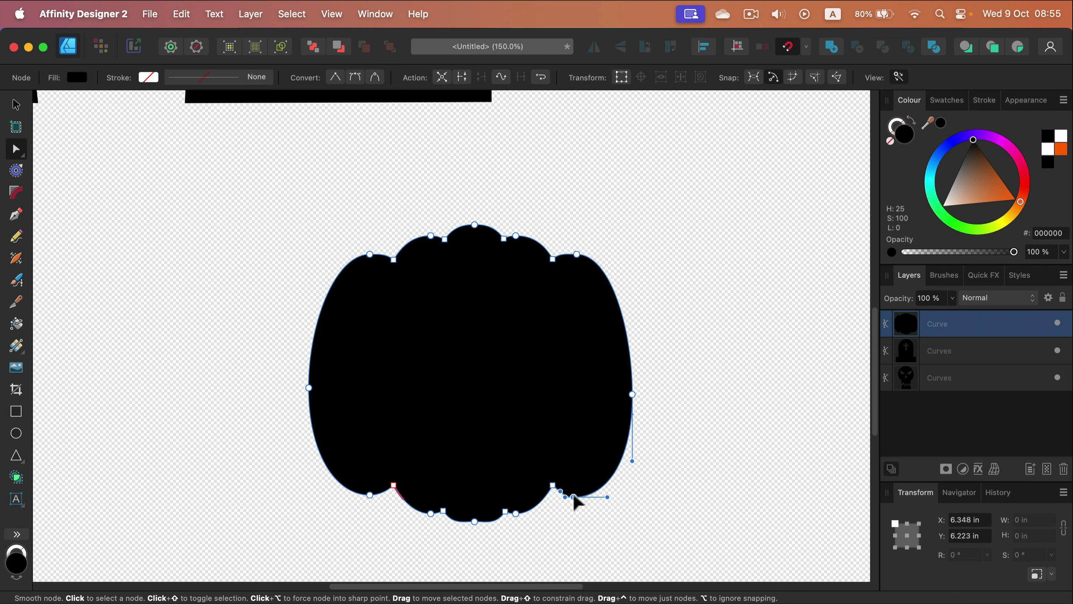
Round the pumpkin's two outer lower notch corners together with a radius of about 0.044 in.
click(553, 485)
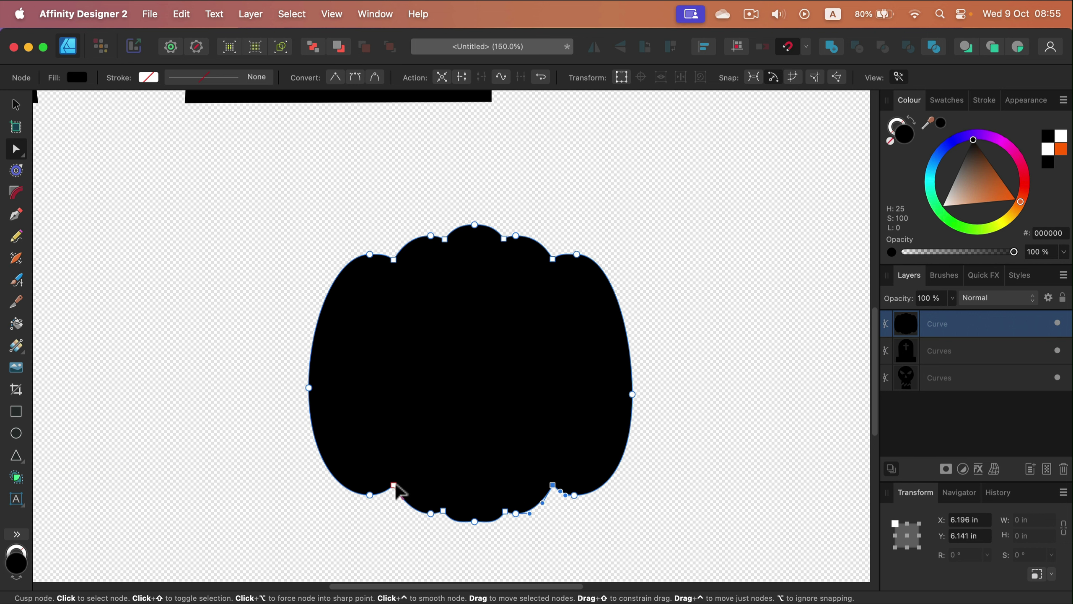
shift+click(393, 485)
scroll(455, 484, down, 3)
key(super+equal)
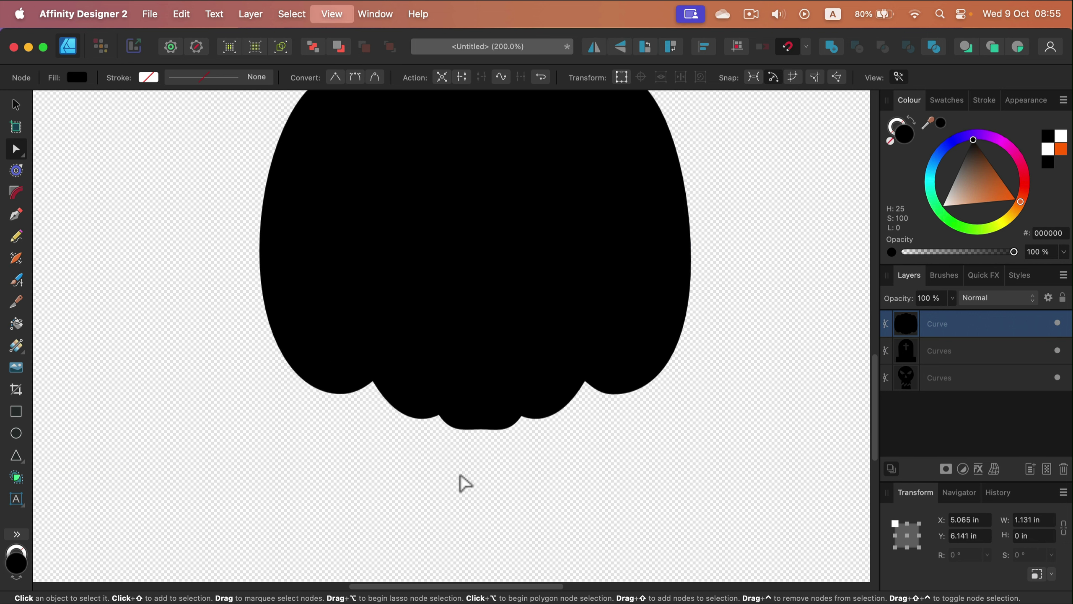
key(super+equal)
scroll(476, 463, down, 2)
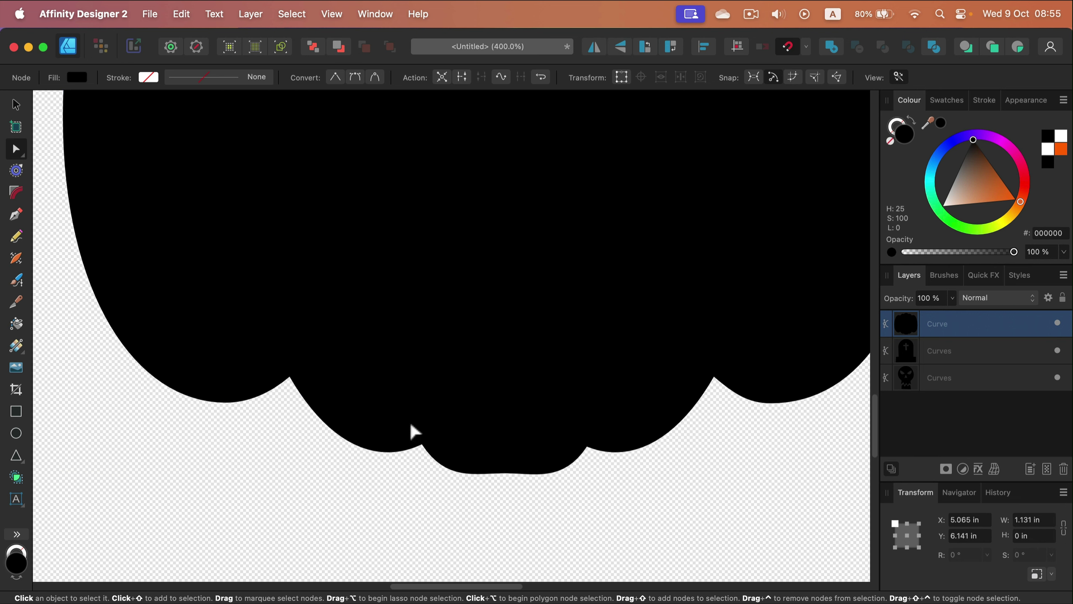
click(16, 190)
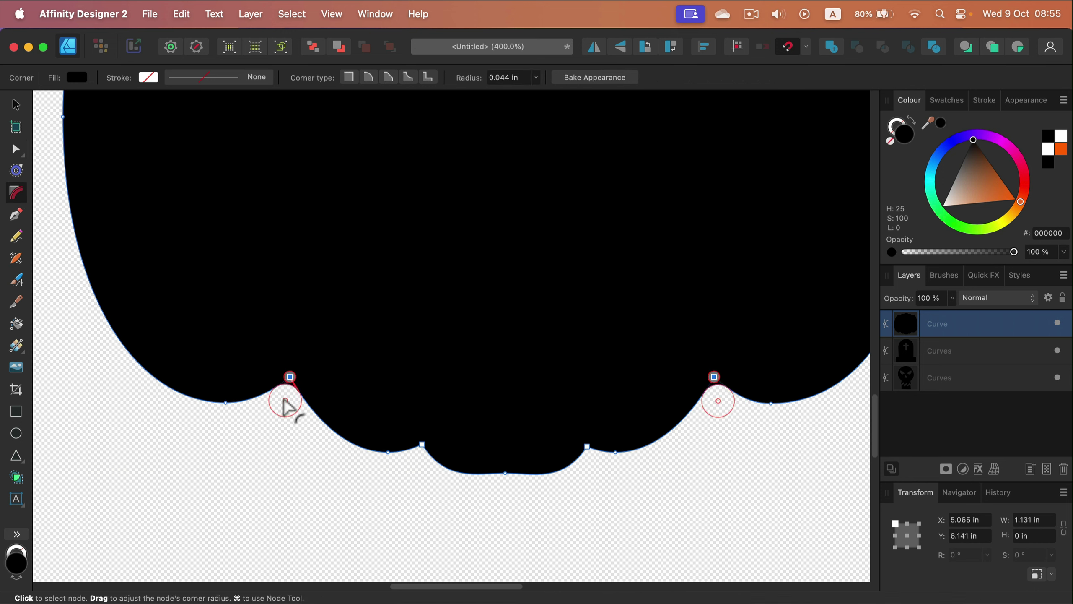
click(731, 469)
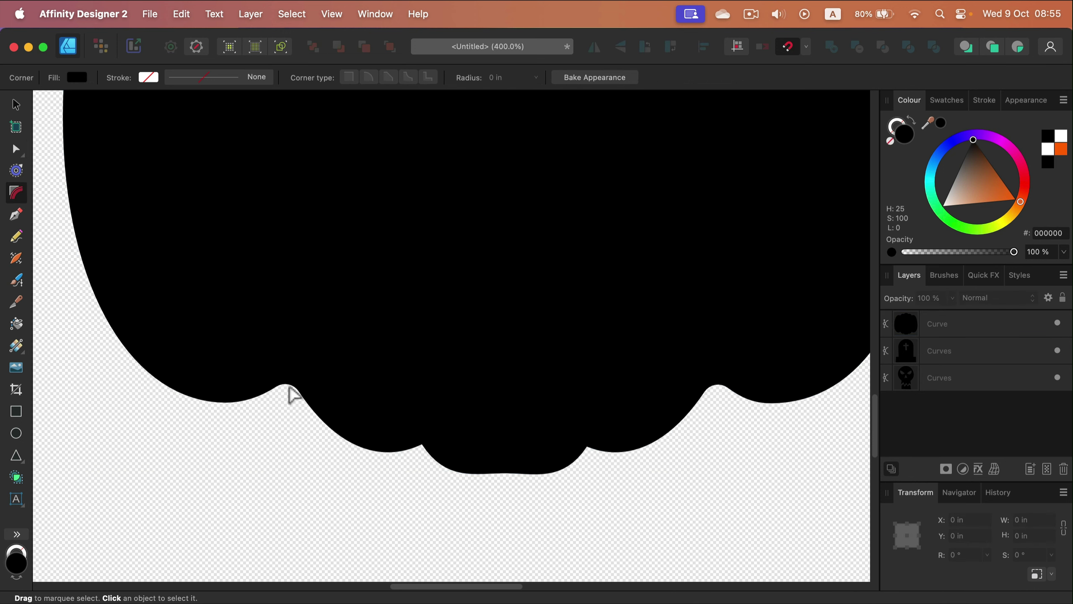
Round the pumpkin's two inner lower notch corners together with a radius of about 0.025 in.
click(494, 431)
click(422, 443)
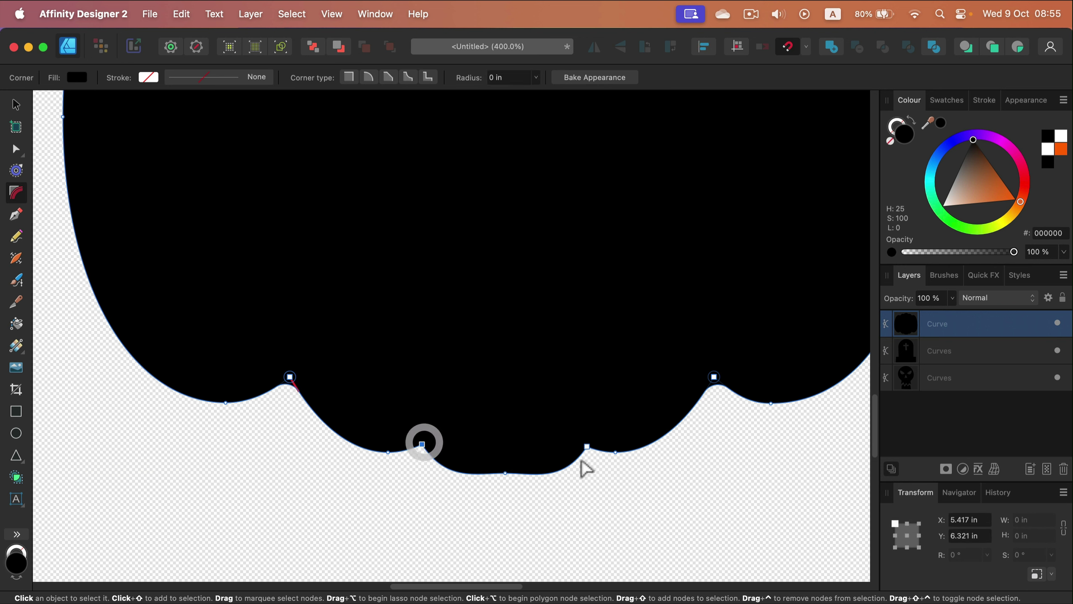
shift+click(586, 446)
drag(593, 455, 582, 431)
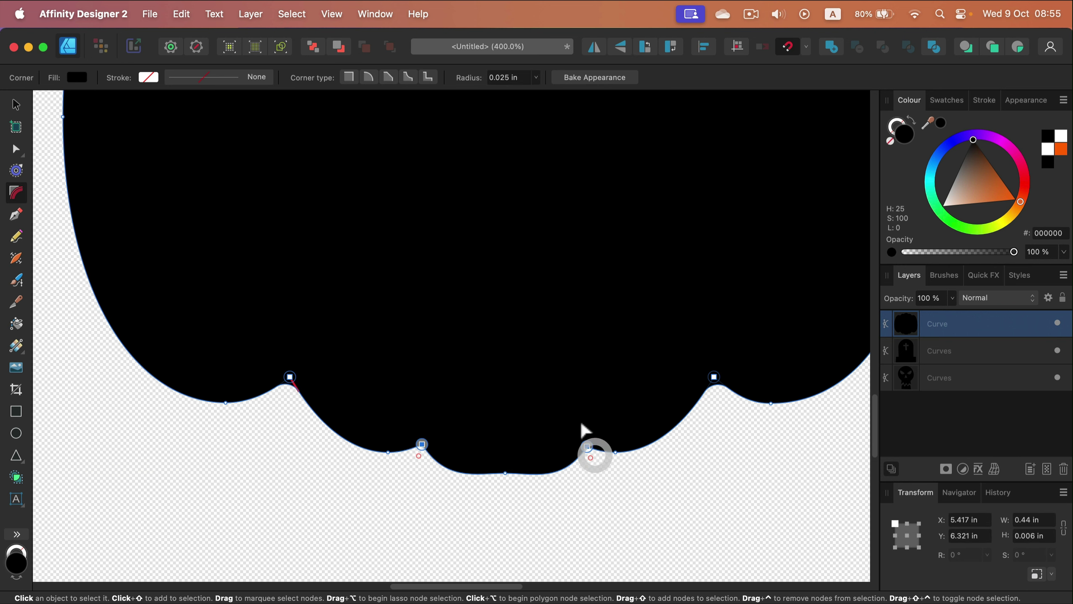
Round the pumpkin's four upper notch corners individually, using radii of about 0.037 in for the left inner and 0.046 in for the left outer.
scroll(576, 420, up, 10)
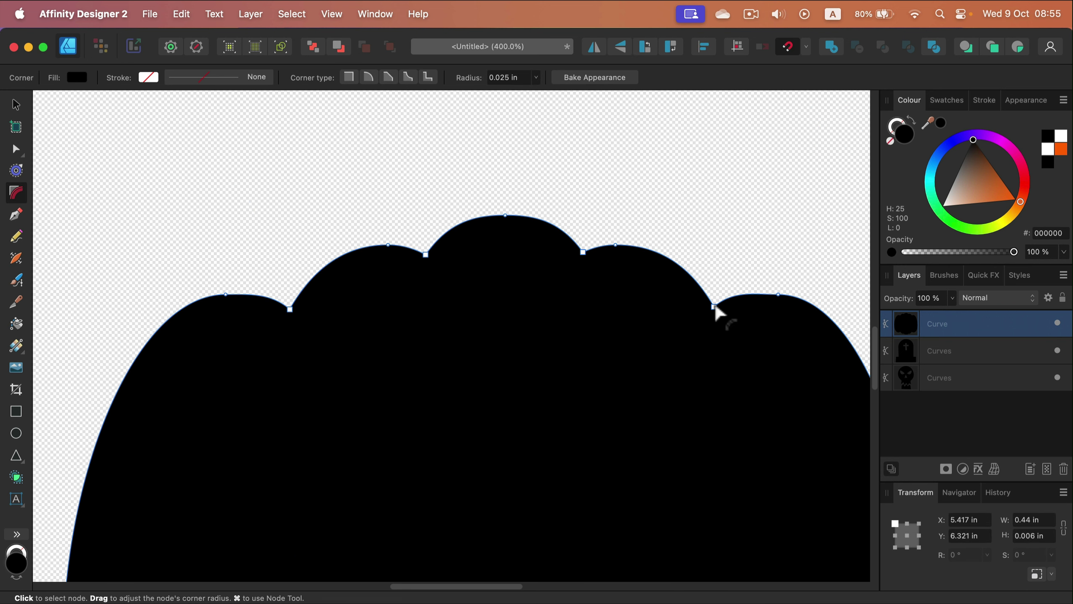
click(714, 306)
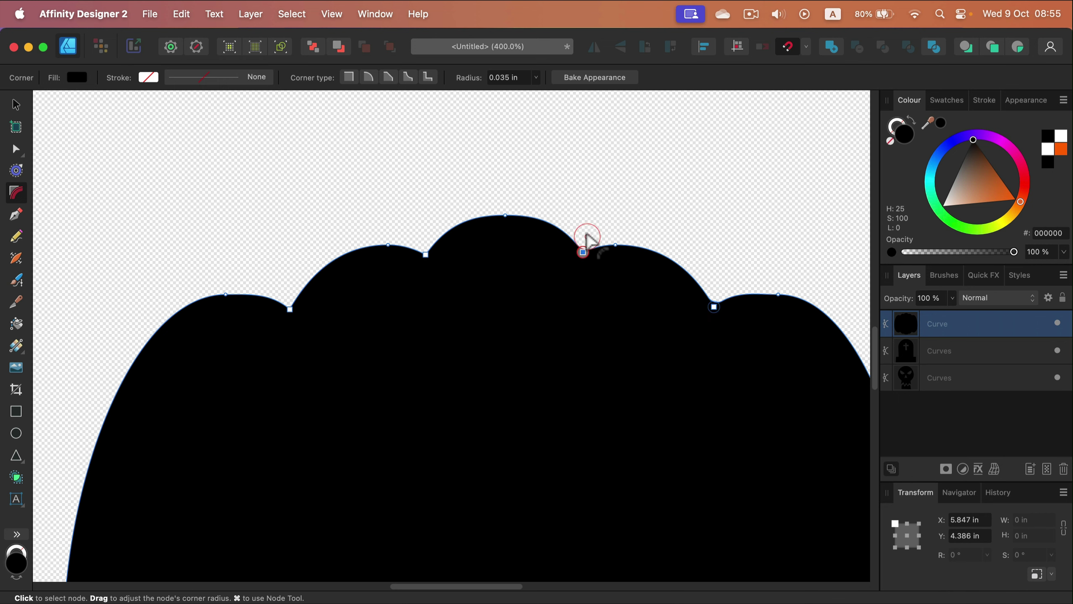
drag(588, 239, 587, 232)
click(423, 238)
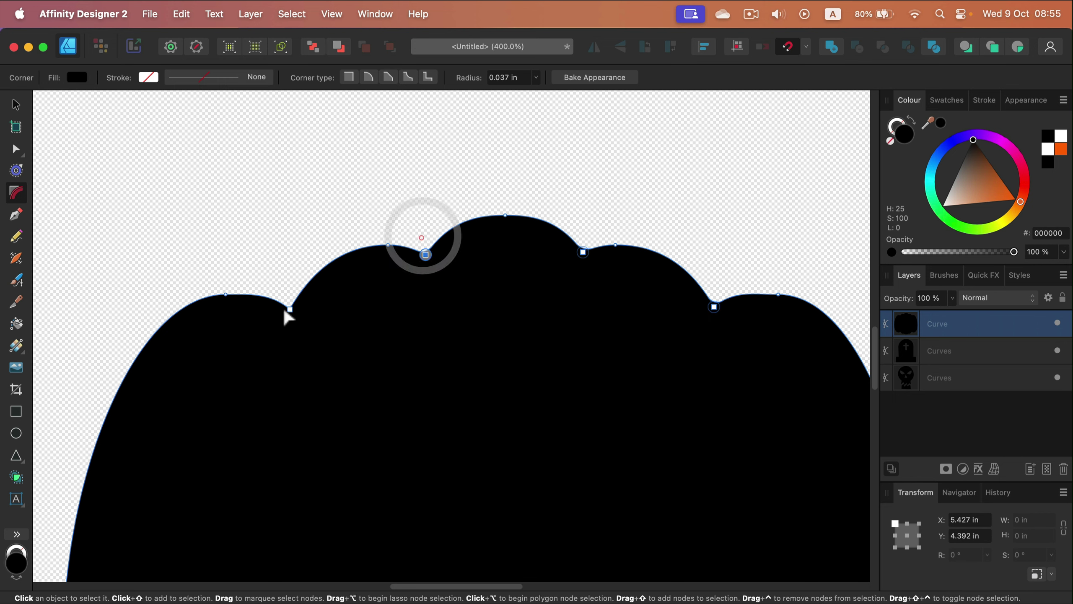
click(283, 286)
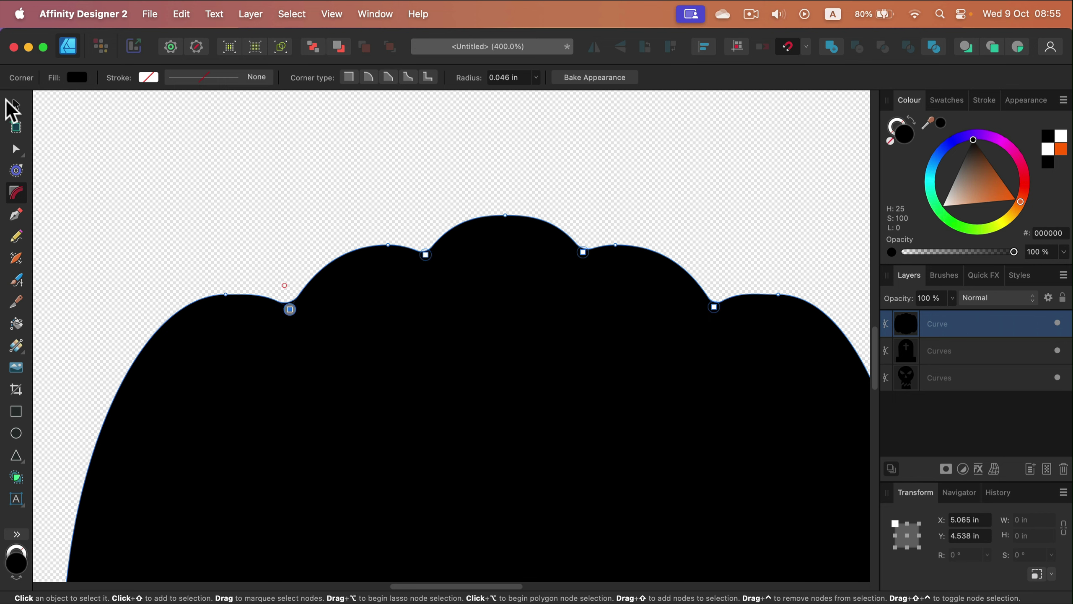
Convert the pumpkin outline with its rounded corners to curves so the rounding becomes actual nodes.
click(12, 106)
click(178, 122)
click(513, 359)
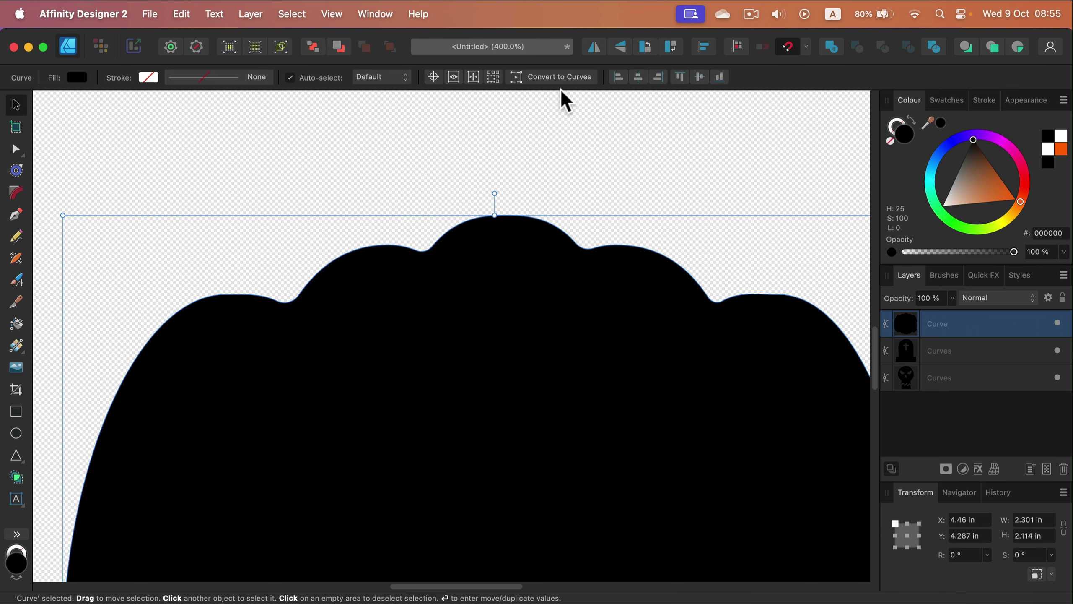
click(555, 77)
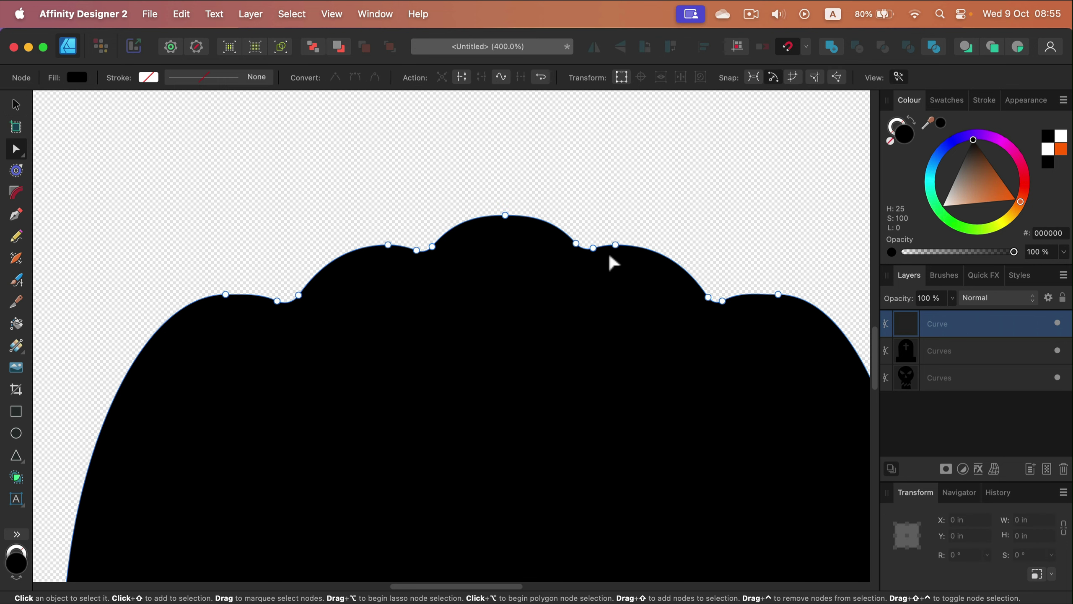
key(super+shift+v)
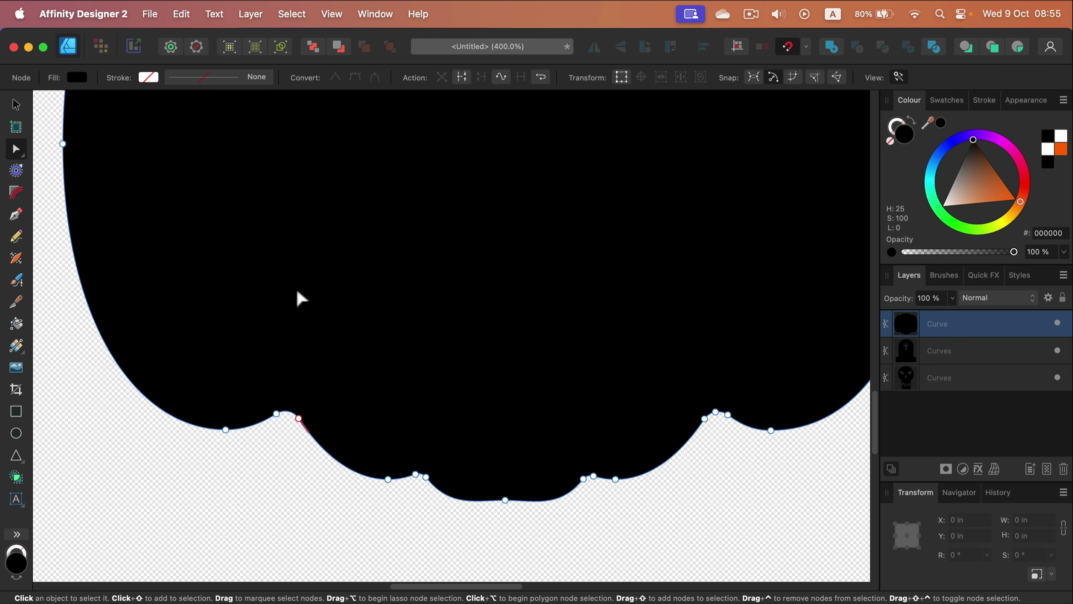
key(super+0)
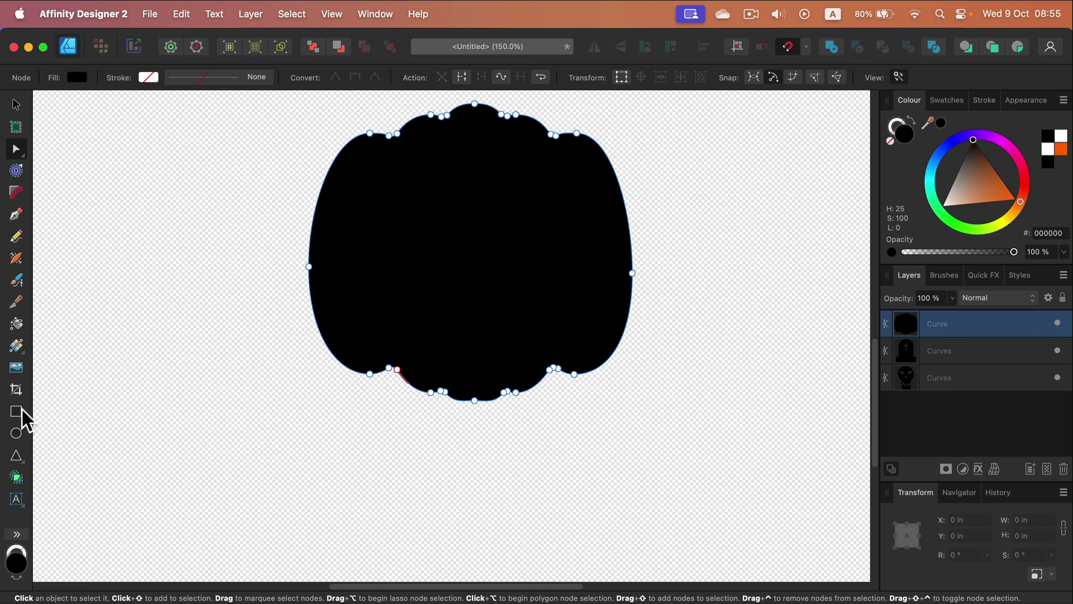
Draw a black test rectangle about 0.77 × 0.79 in left of the pumpkin and strongly round its upper-right corner.
click(16, 410)
drag(110, 274, 218, 386)
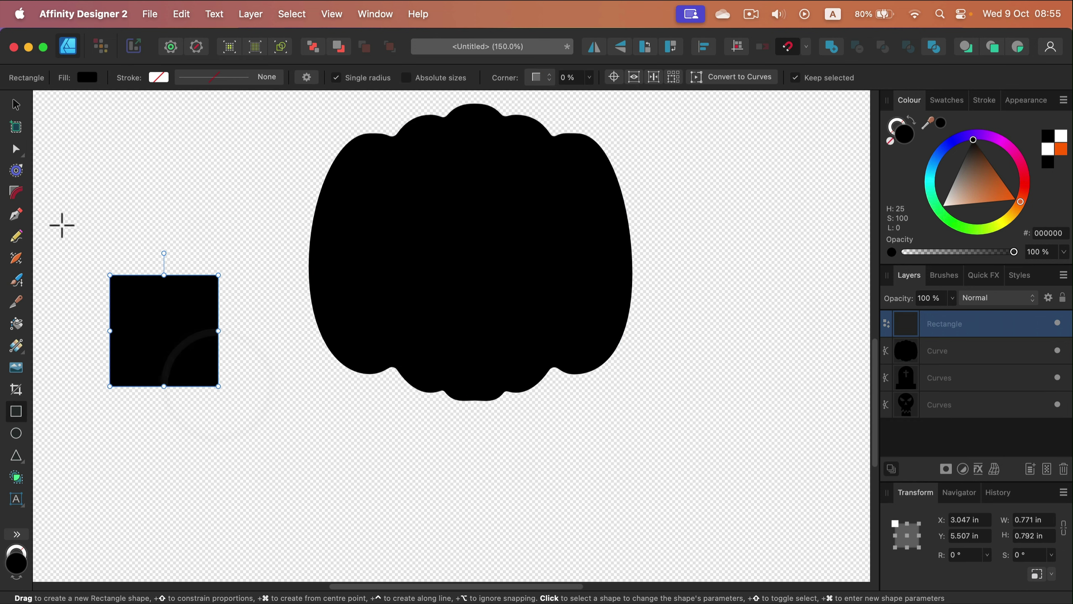
click(15, 193)
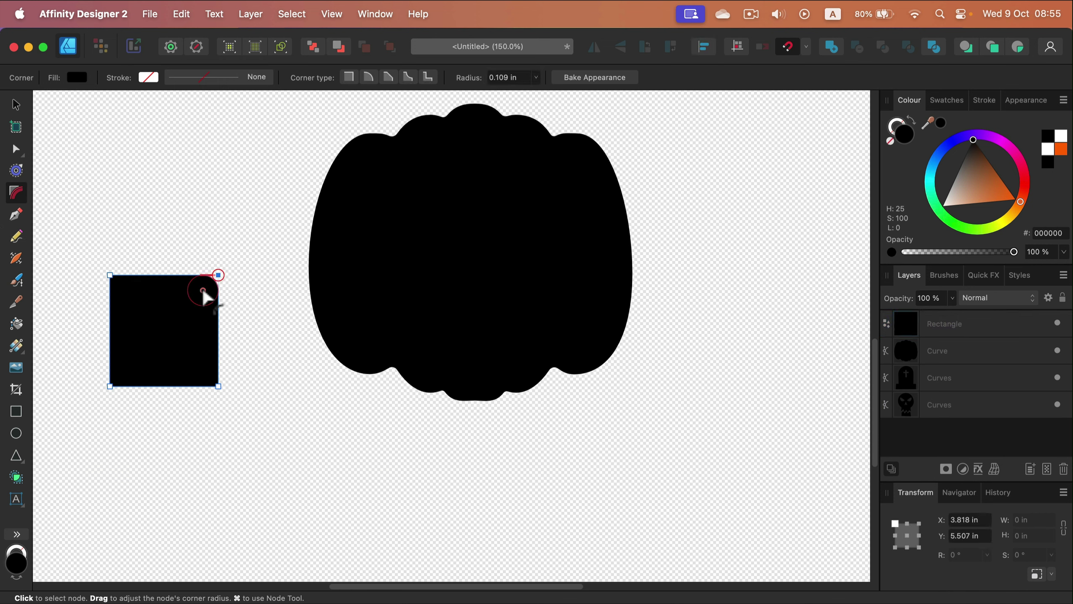
drag(203, 285, 147, 334)
key(a)
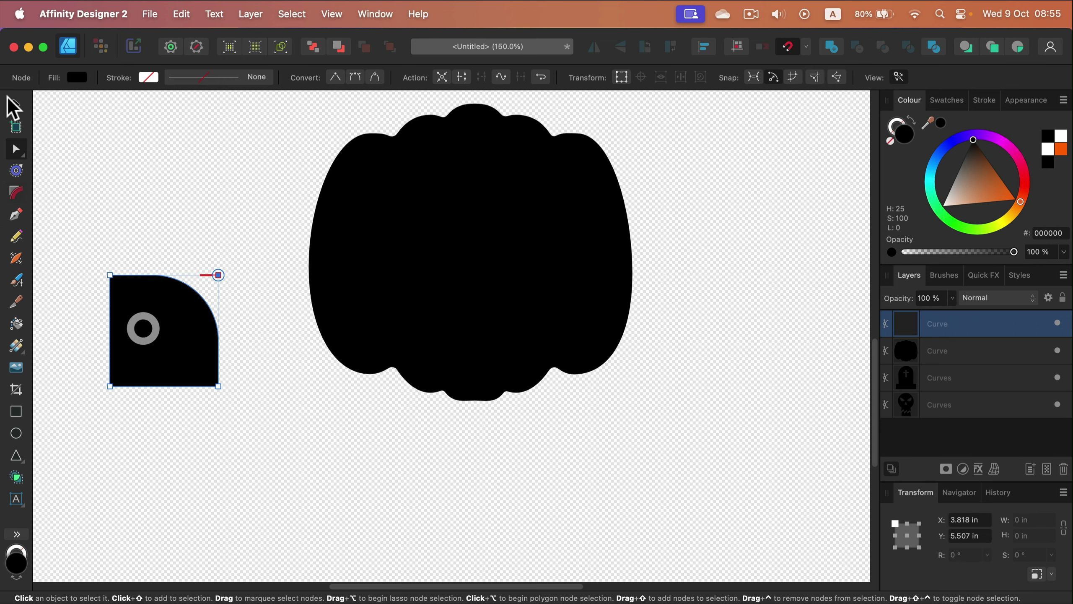
Try enlarging the test shape to about 4.43 × 4.55 in with its corner rounding still live, and undo the scaling.
click(16, 104)
drag(219, 273, 391, 97)
scroll(403, 206, up, 5)
drag(385, 286, 613, 215)
scroll(600, 275, up, 8)
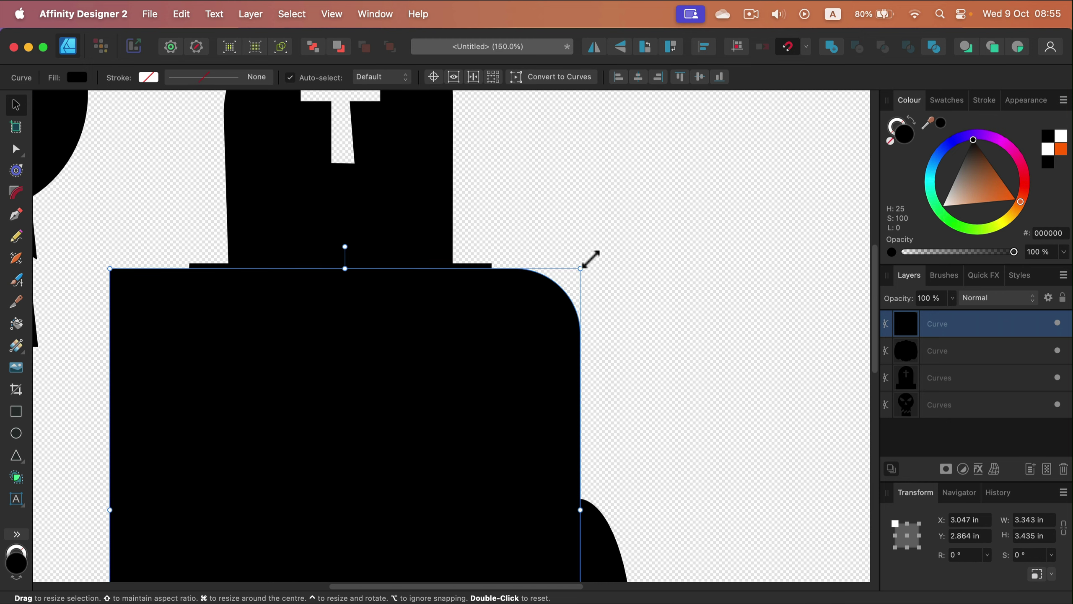
drag(580, 268, 733, 112)
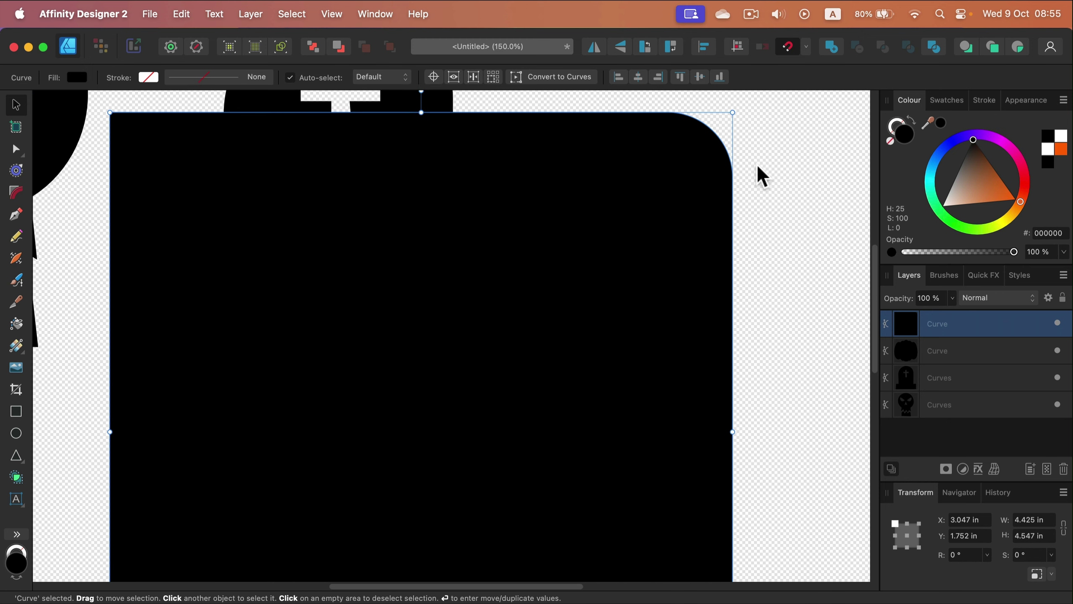
key(super+z)
key(super+z)
key(super+z)
scroll(504, 345, down, 10)
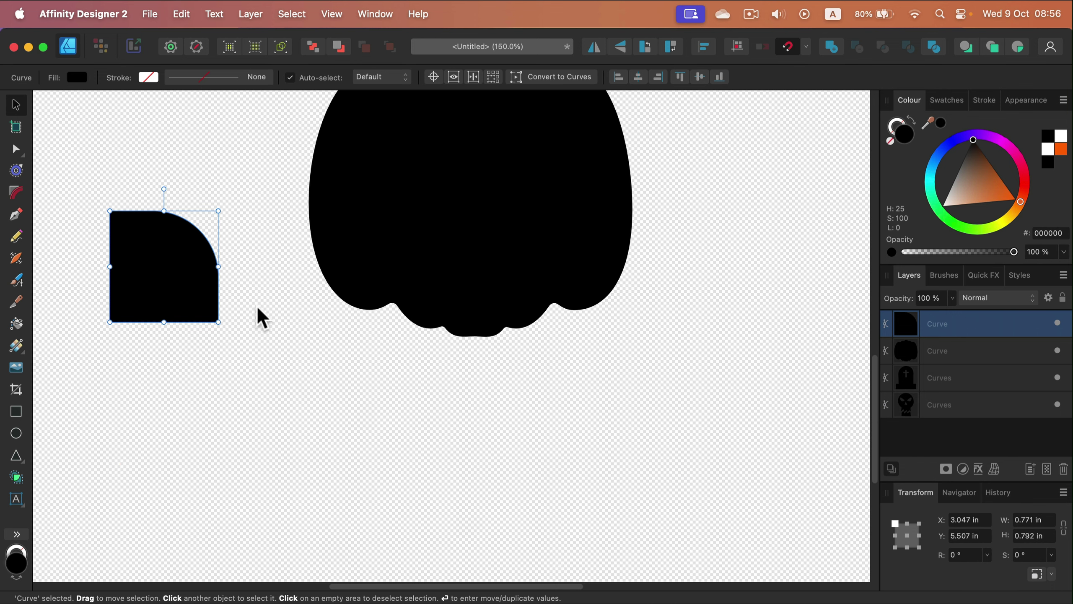
Try enlarging the test shape to about 2.71 × 2.79 in after converting it to curves, and delete it.
click(547, 78)
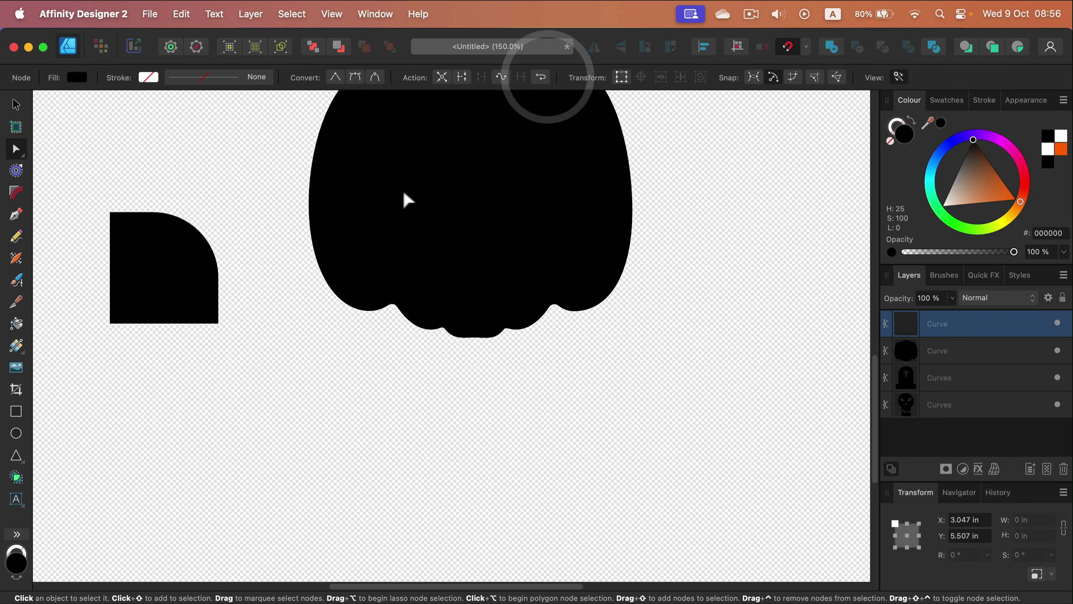
scroll(402, 199, up, 1)
click(16, 103)
scroll(197, 195, up, 5)
scroll(228, 379, down, 3)
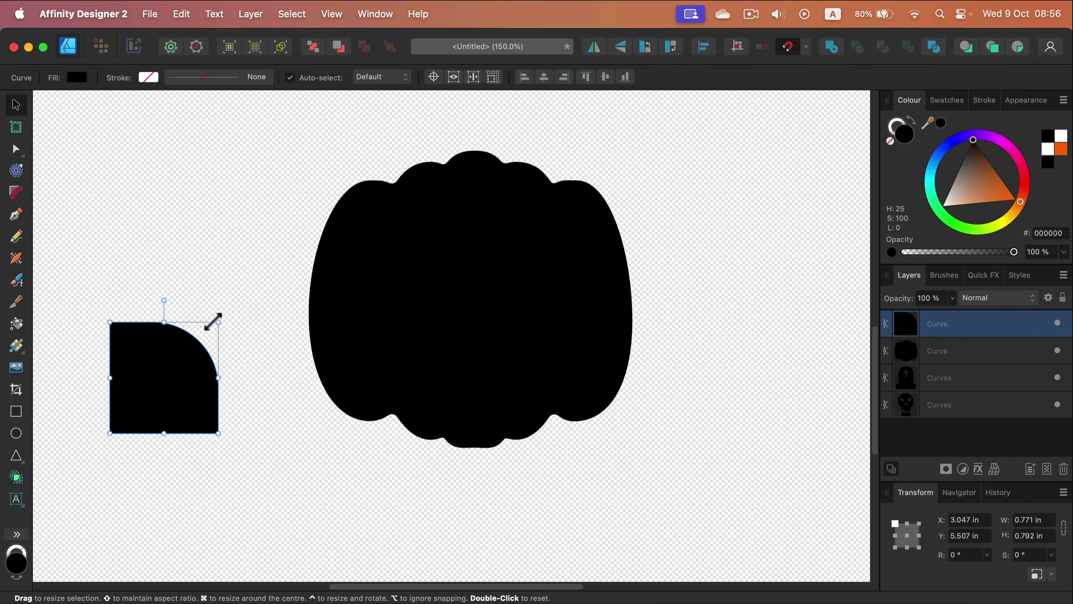
drag(215, 319, 492, 259)
scroll(437, 208, up, 3)
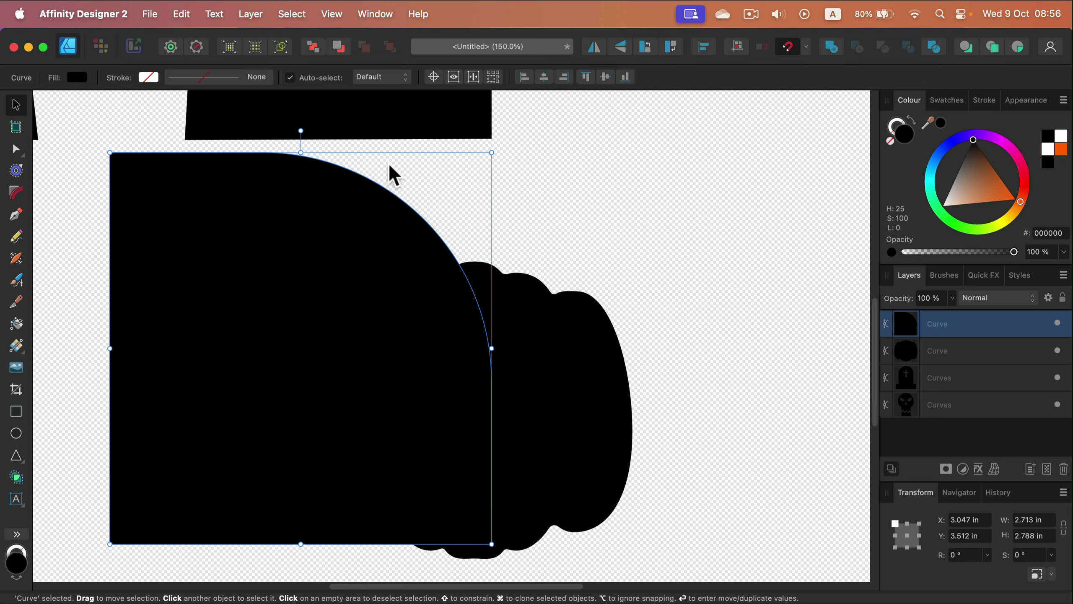
key(Delete)
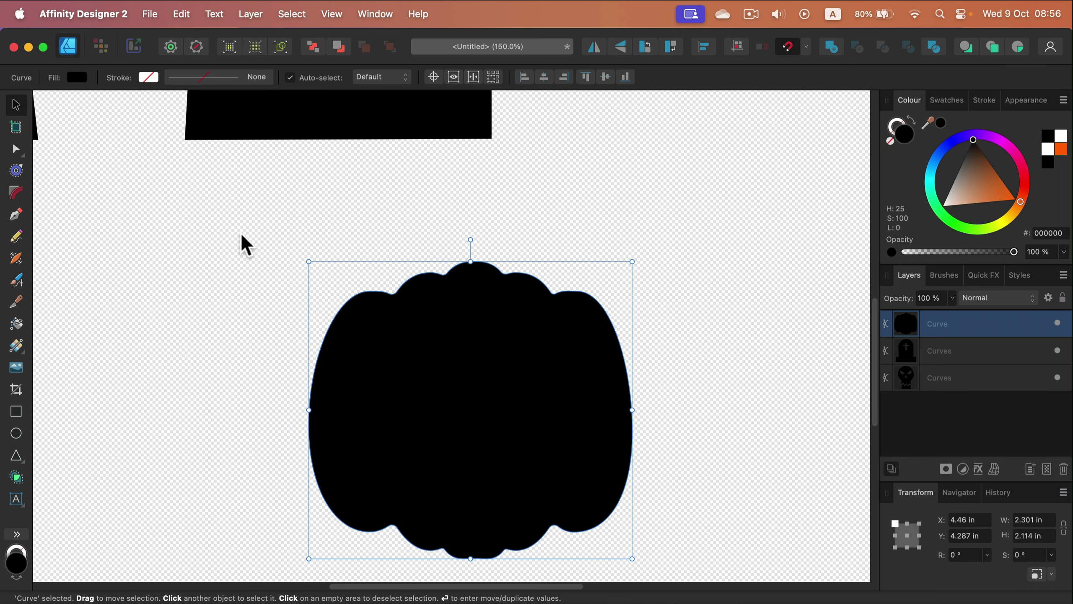
click(705, 314)
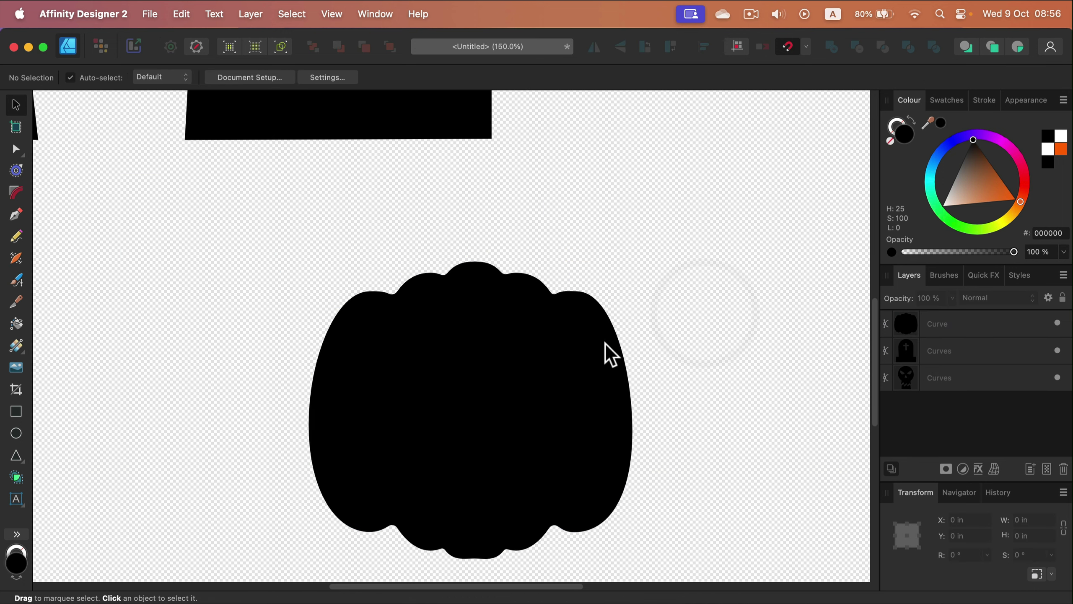
Move the pumpkin up beside the tombstone's right side, to about X 6.597 in, Y 1.411 in.
scroll(600, 329, down, 5)
scroll(550, 321, up, 4)
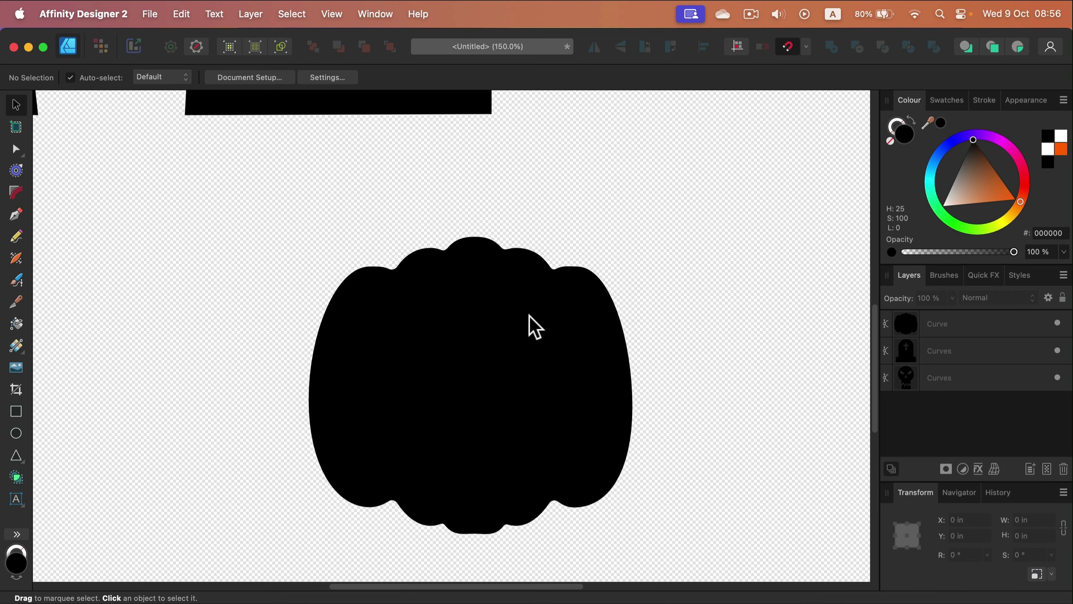
scroll(528, 321, down, 1)
scroll(511, 316, down, 4)
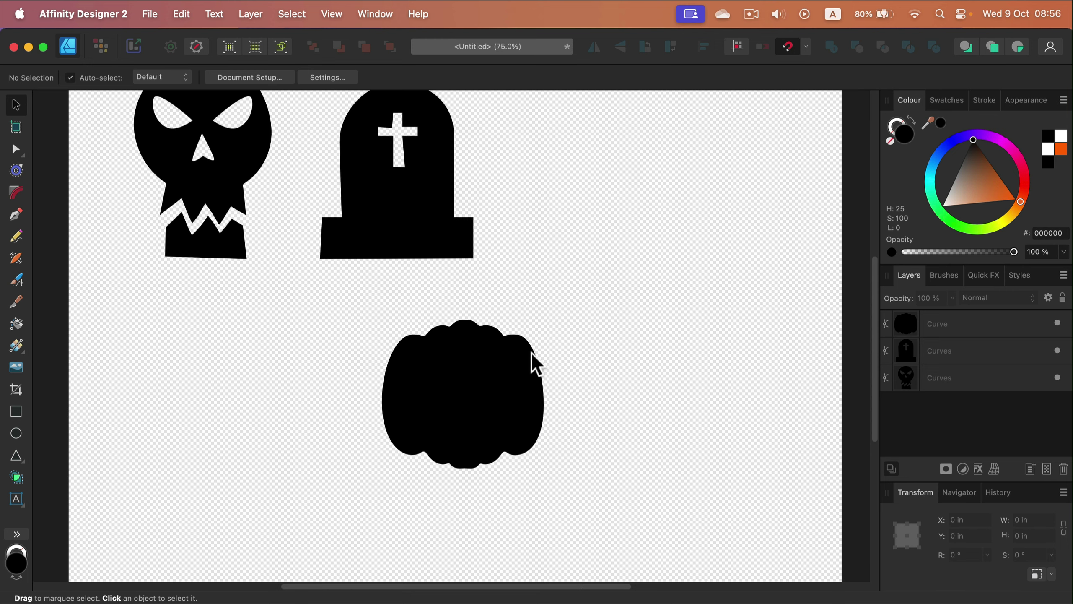
drag(462, 410, 607, 223)
scroll(426, 412, right, 3)
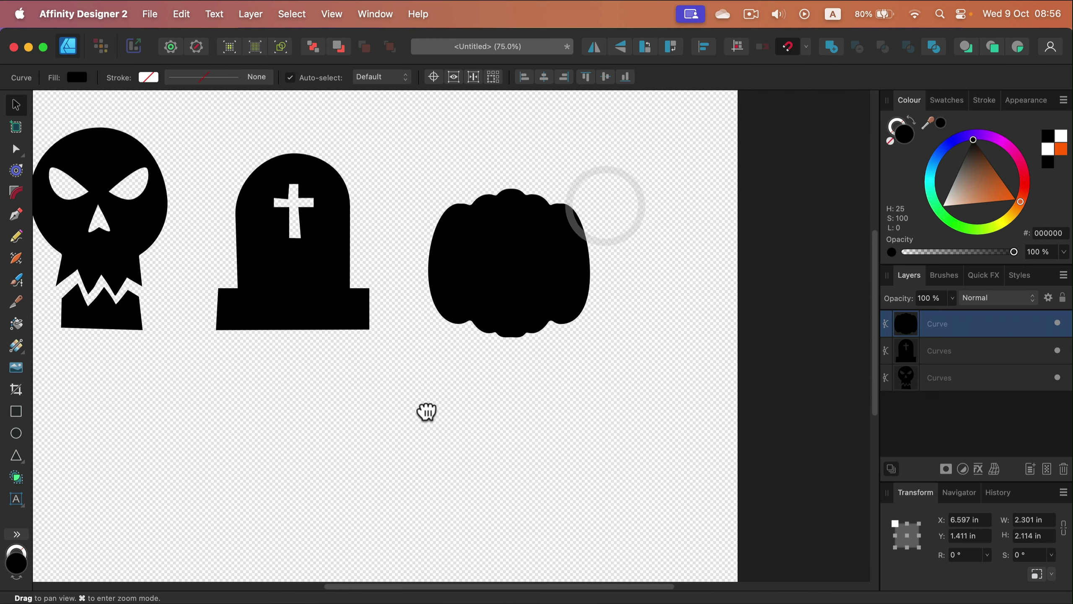
Draw a pointed, curved left eye about 0.50 × 0.30 in on the pumpkin with the Pen tool and fill it orange FF6900.
scroll(429, 411, up, 3)
scroll(428, 411, up, 3)
scroll(651, 270, up, 3)
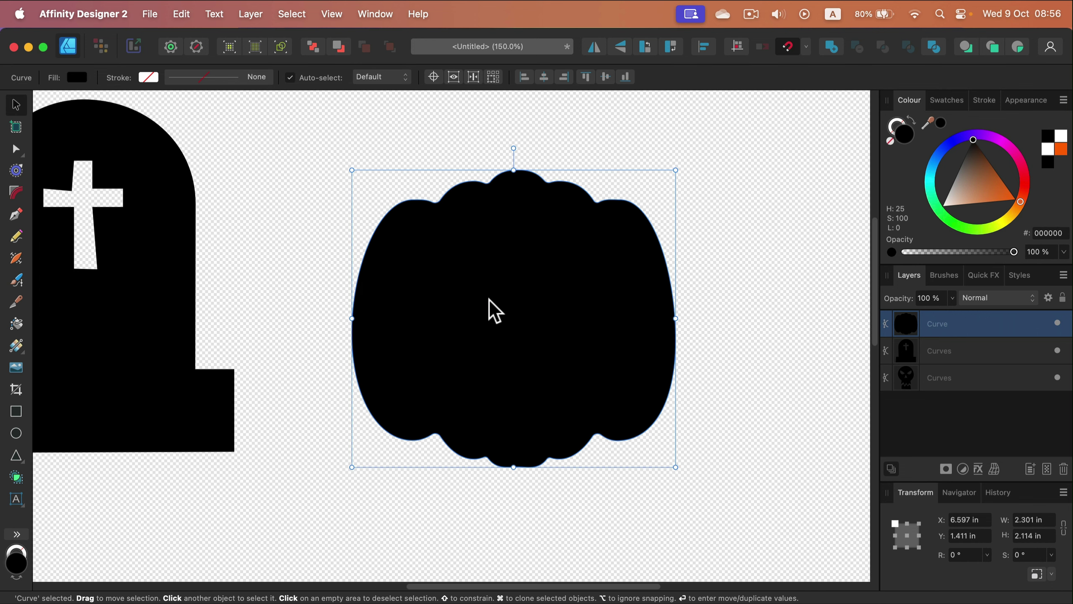
click(19, 214)
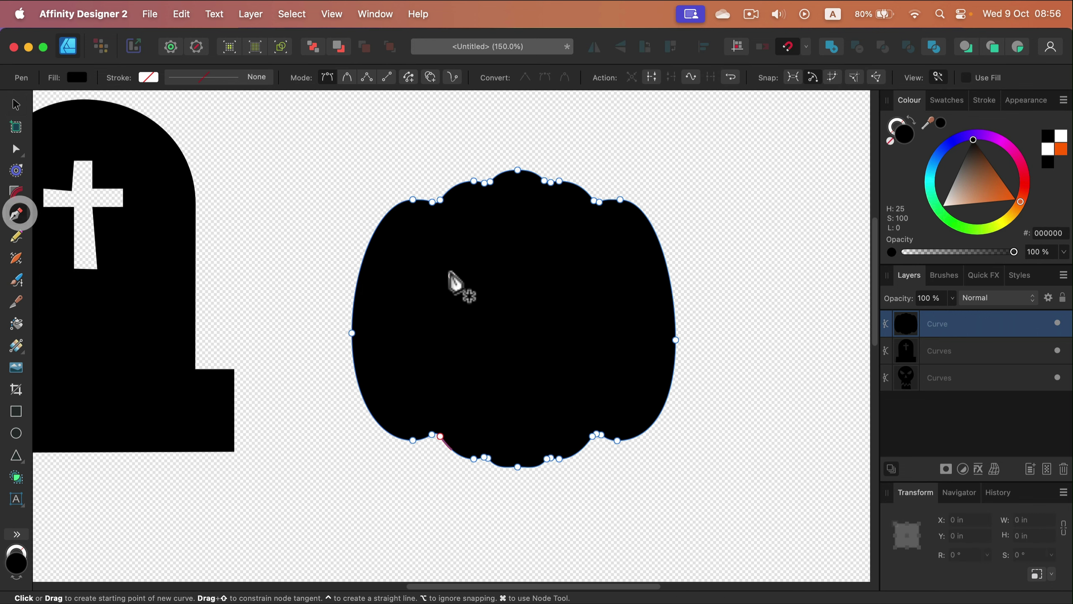
click(484, 287)
drag(428, 254, 413, 293)
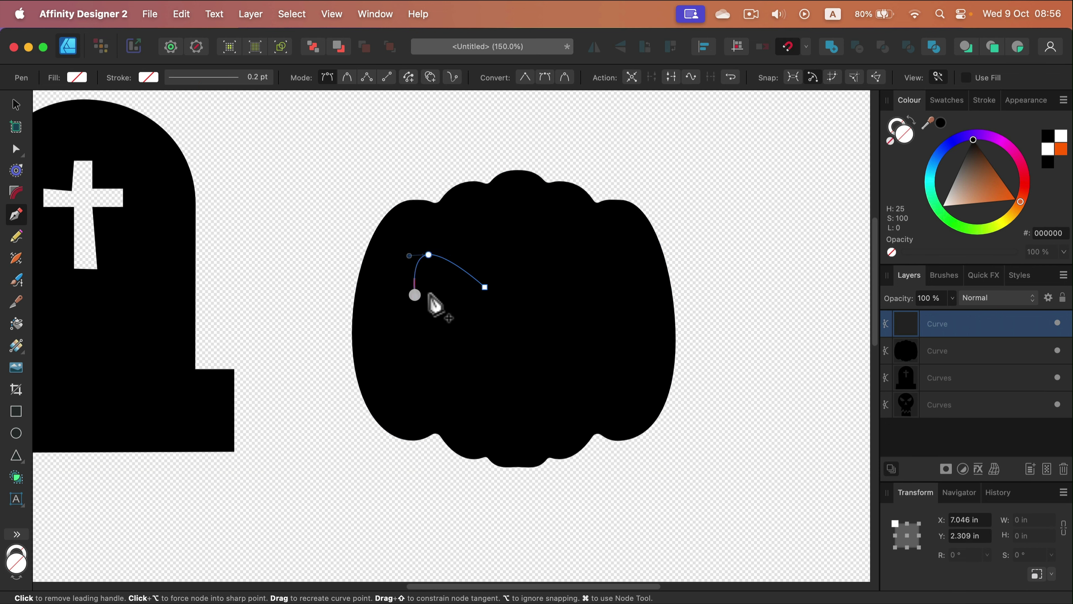
click(415, 295)
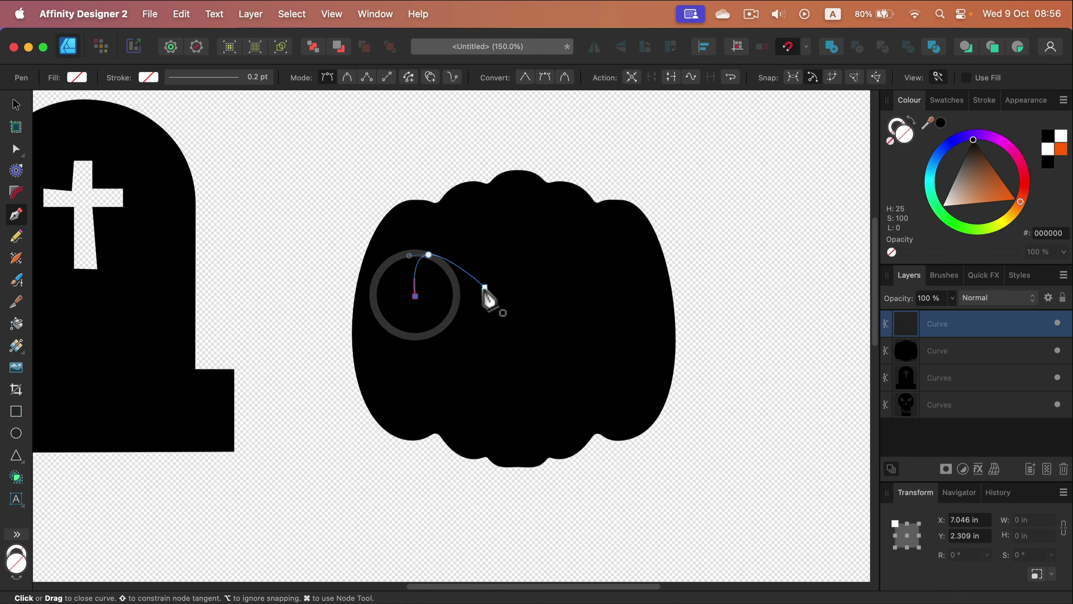
click(511, 293)
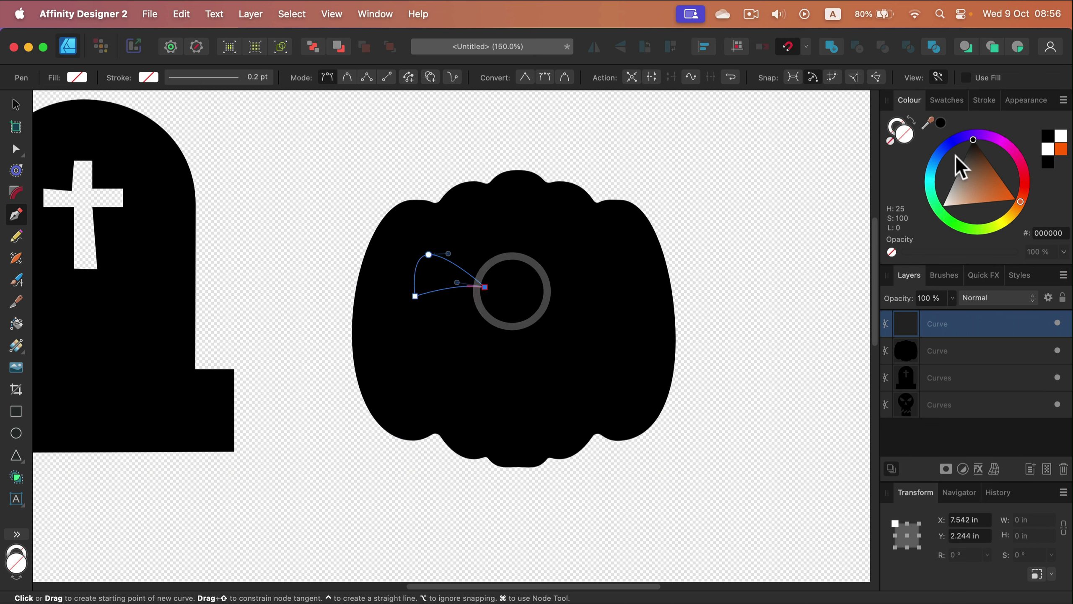
click(1061, 150)
click(16, 104)
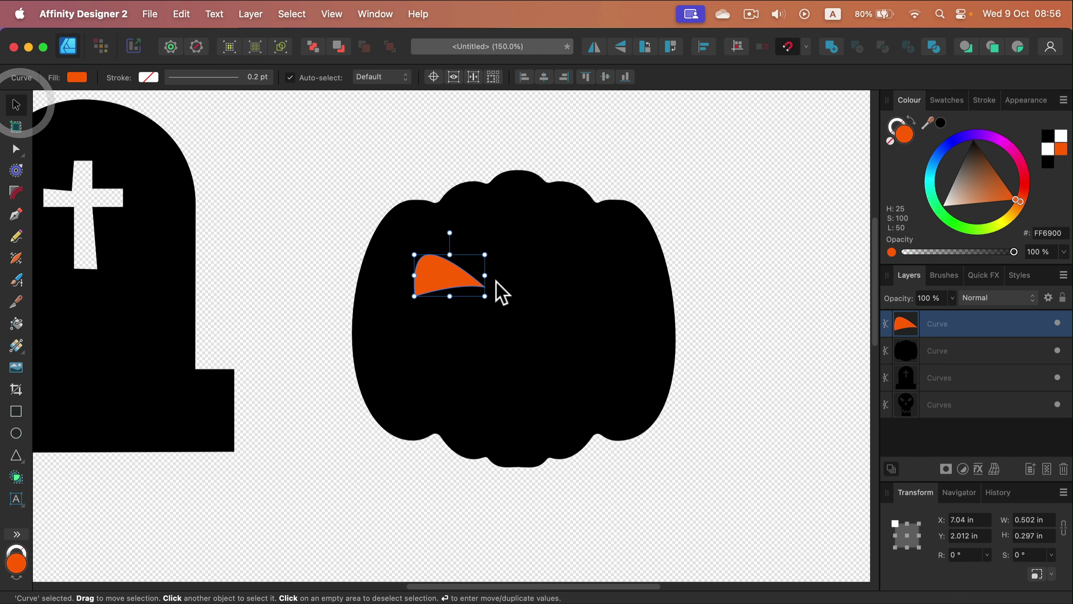
Place a larger, mirrored and tilted copy of the eye on the pumpkin's right side, and rotate the left eye to about 11.9° slightly lower.
mouse_move(429, 275)
mouse_down()
mouse_move(555, 277)
mouse_move(549, 264)
mouse_move(594, 290)
mouse_up()
drag(577, 255, 577, 234)
click(437, 280)
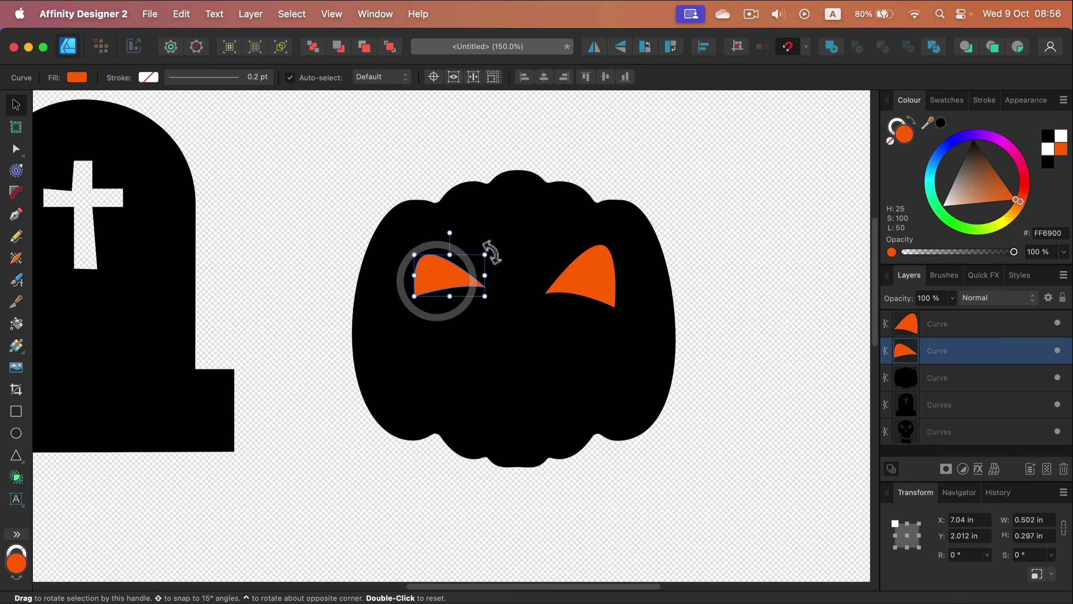
drag(487, 249, 490, 235)
drag(440, 286, 437, 304)
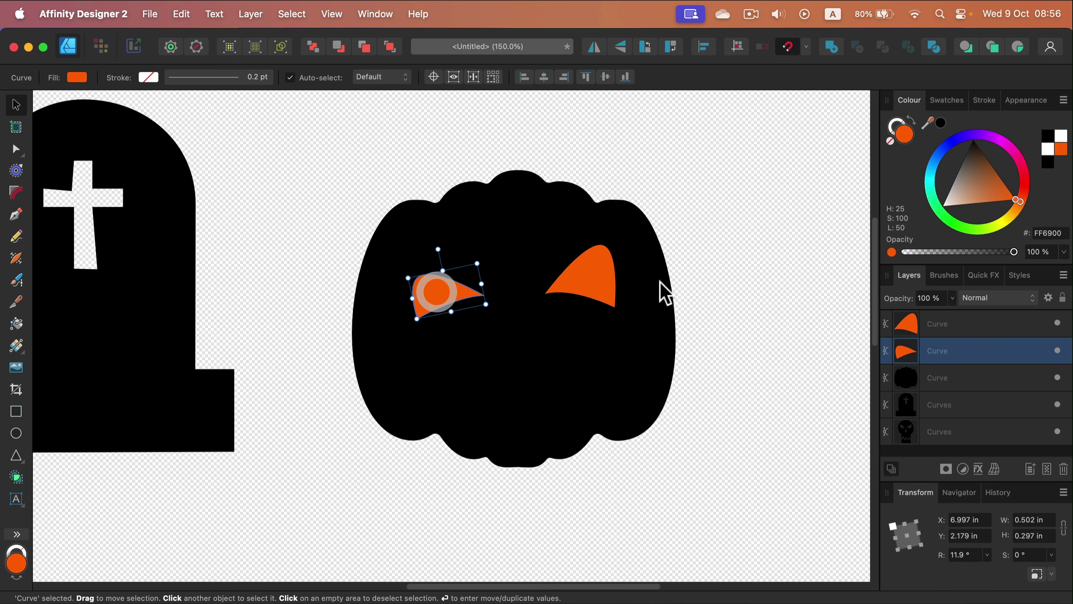
click(724, 293)
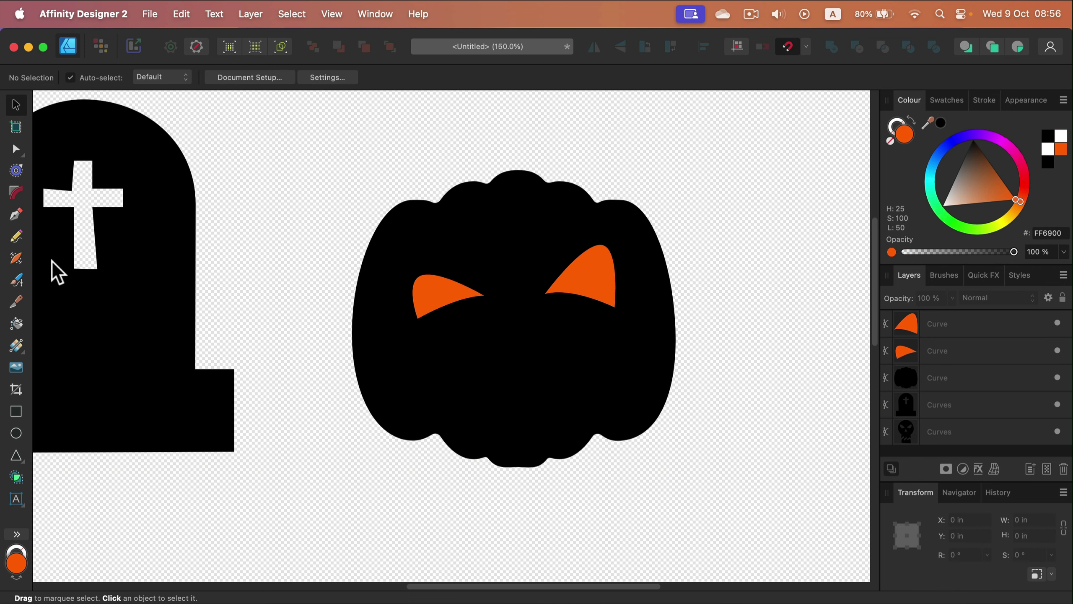
Draw an open zigzag mouth line of eight nodes under the pumpkin's eyes with the Pen tool.
click(16, 216)
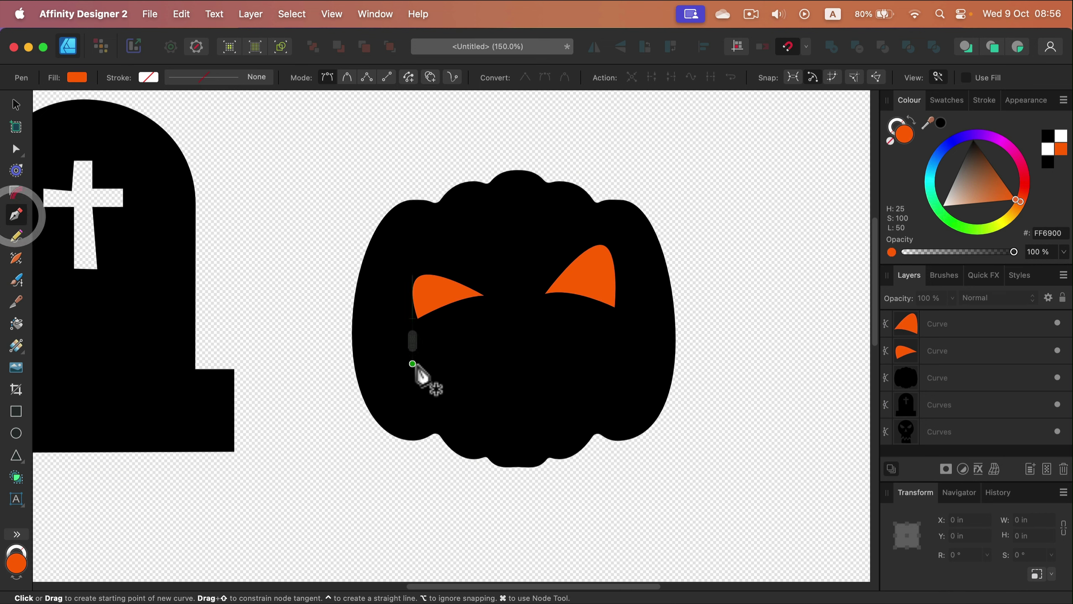
click(437, 390)
click(474, 349)
click(494, 391)
click(513, 363)
click(545, 391)
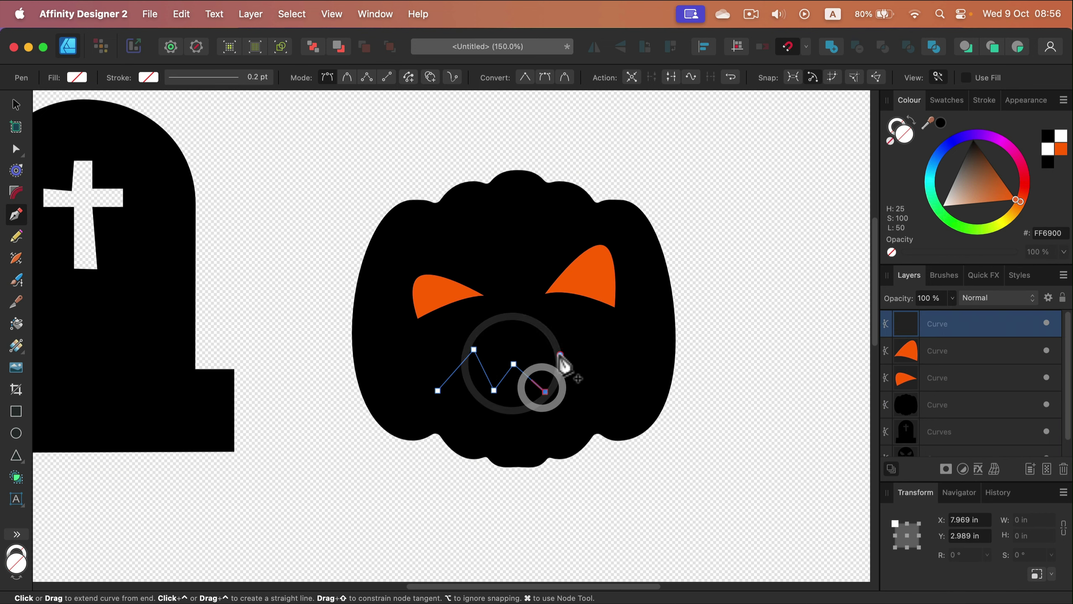
click(560, 354)
click(601, 379)
click(616, 341)
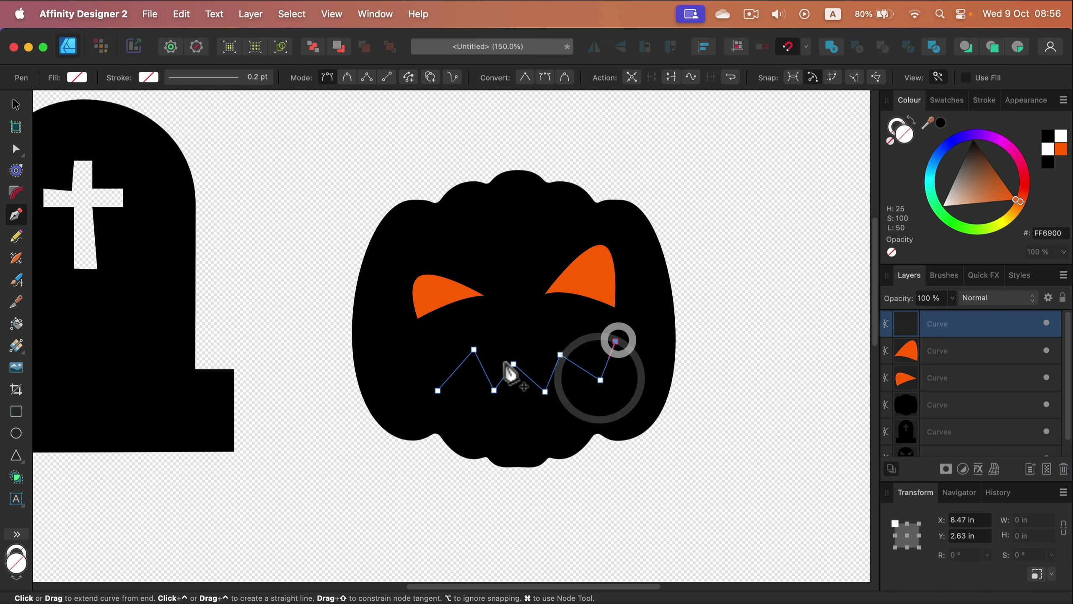
Style the mouth line as an orange 9.5 pt stroke with butt caps and bevel joins, and expand the stroke into a shape.
click(892, 119)
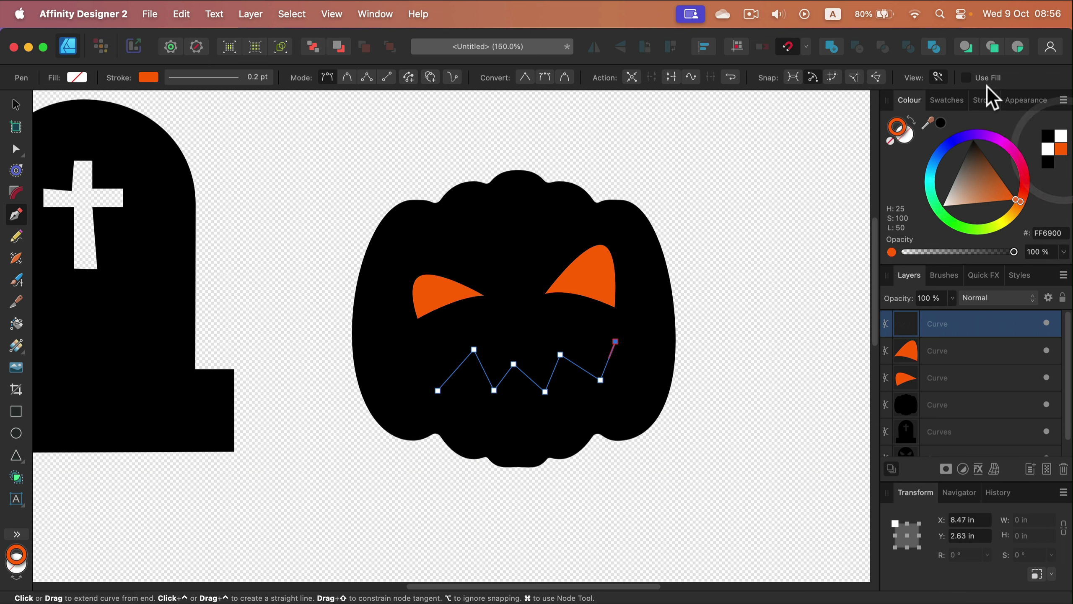
click(984, 100)
mouse_move(960, 144)
mouse_down()
mouse_move(969, 142)
mouse_move(959, 143)
mouse_up()
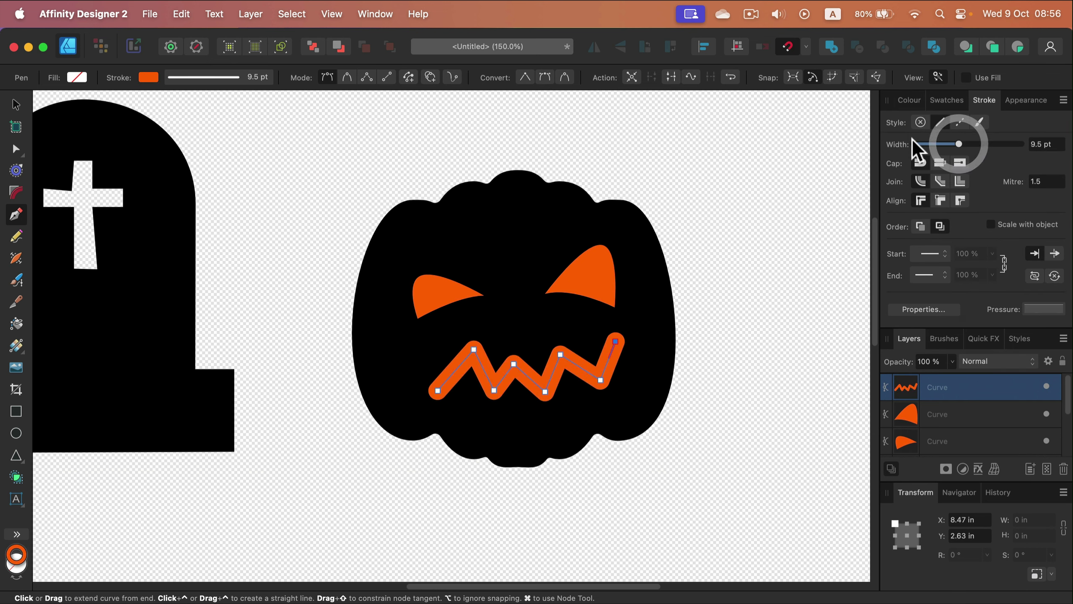
click(940, 162)
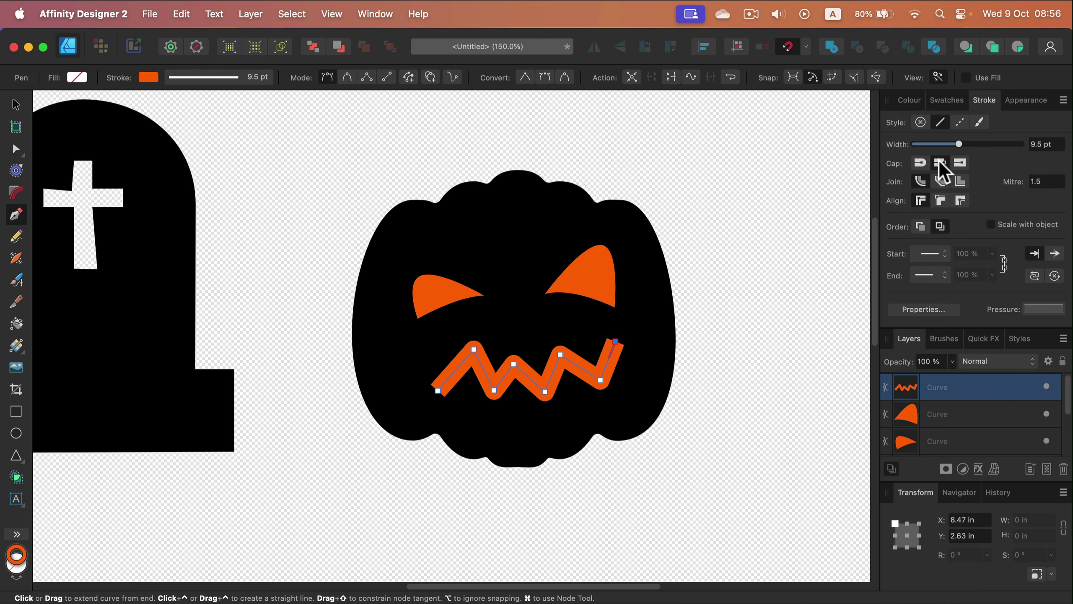
click(960, 183)
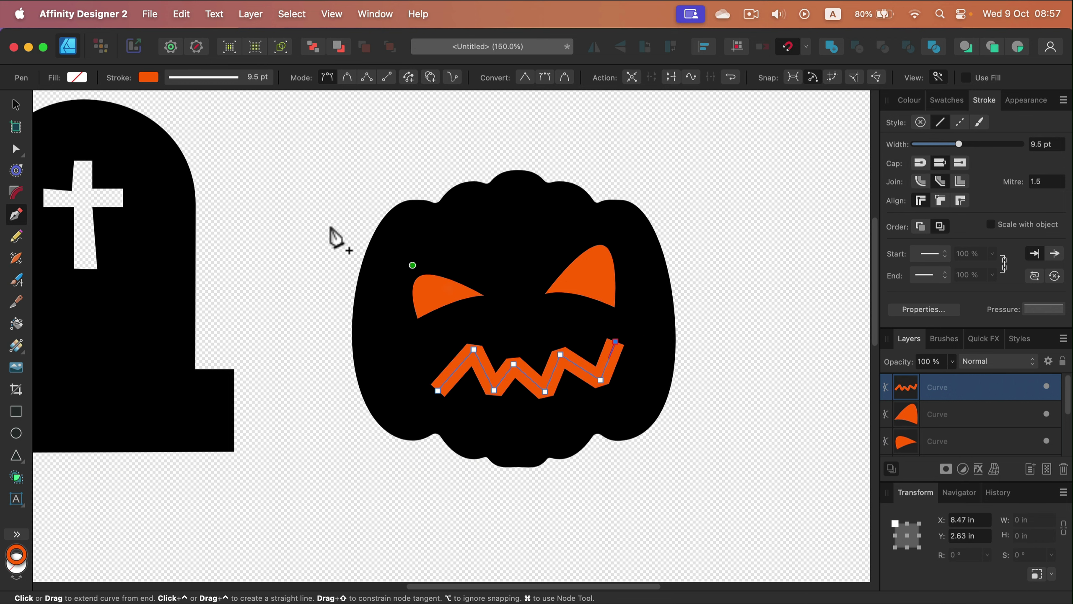
click(250, 14)
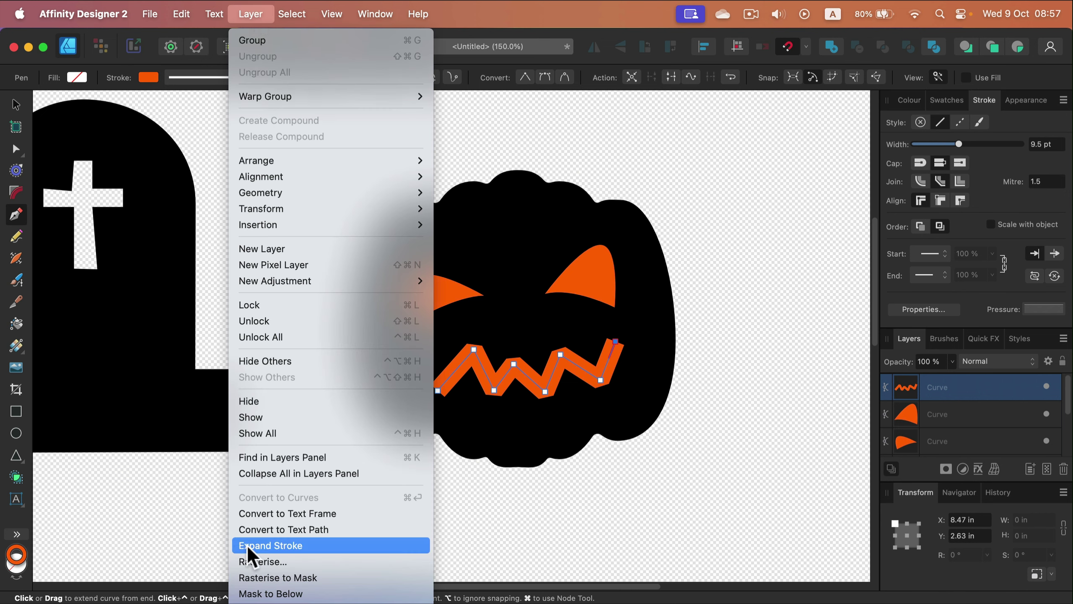
click(266, 545)
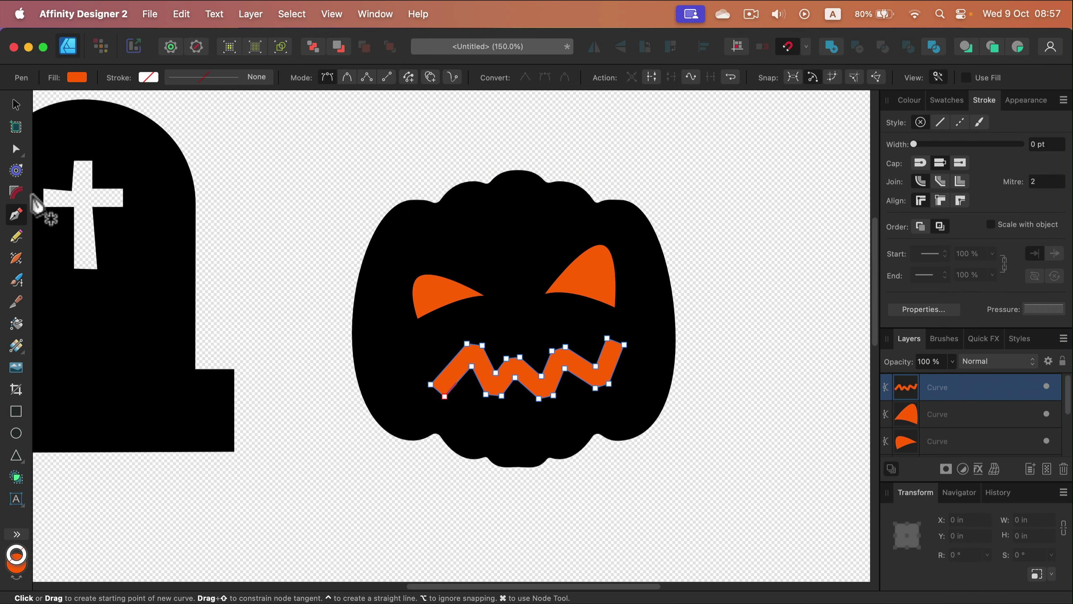
Sharpen the left part of the expanded mouth by lowering its outer corner, deleting the first peak's second node and raising the peak.
click(13, 149)
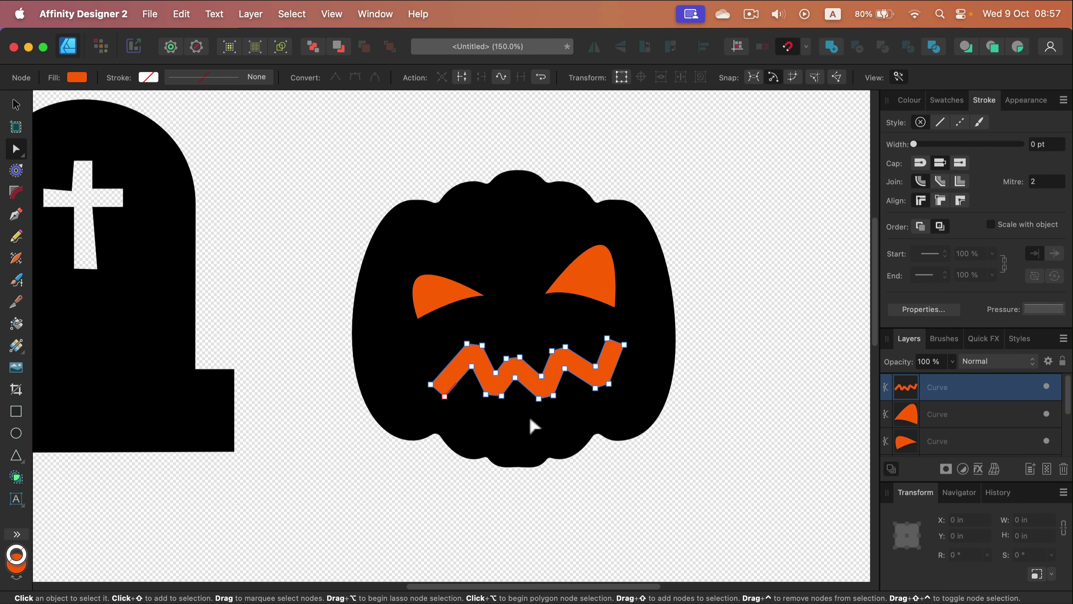
key(super+equal)
key(super+equal)
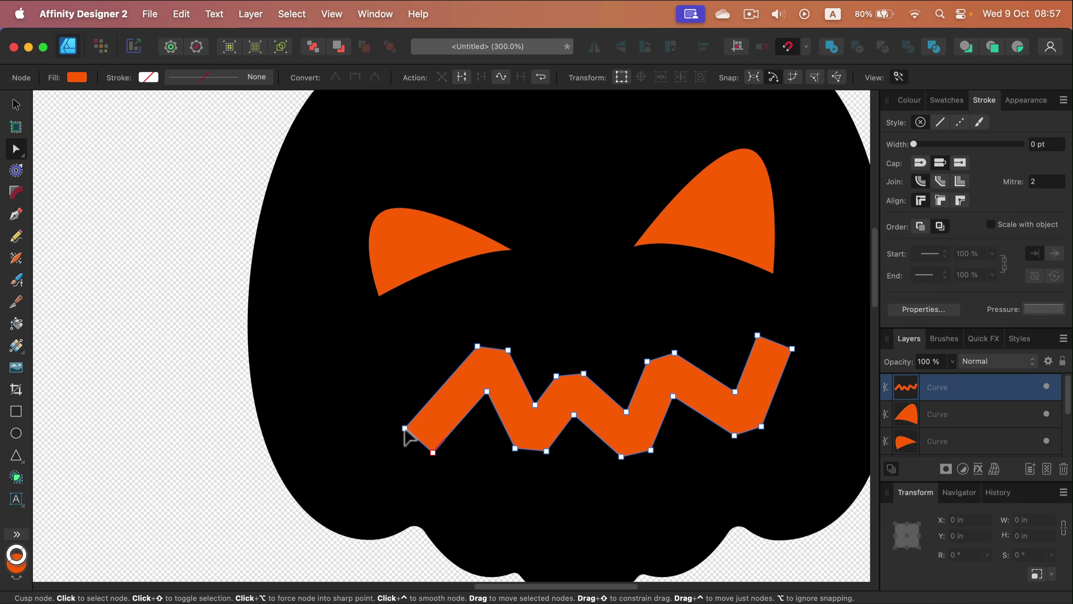
drag(405, 428, 407, 440)
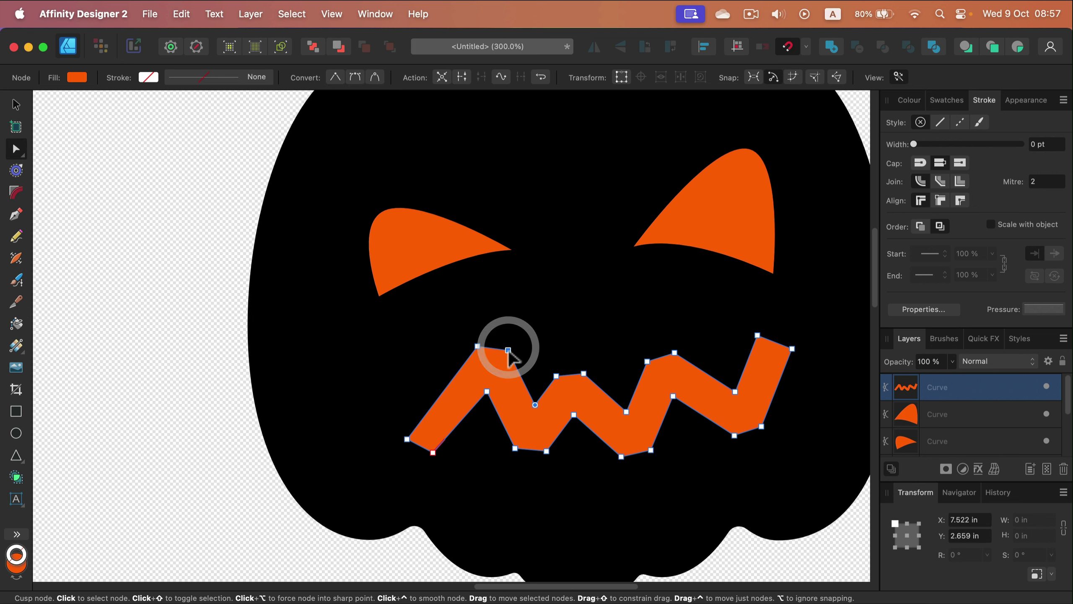
key(Delete)
drag(478, 346, 485, 335)
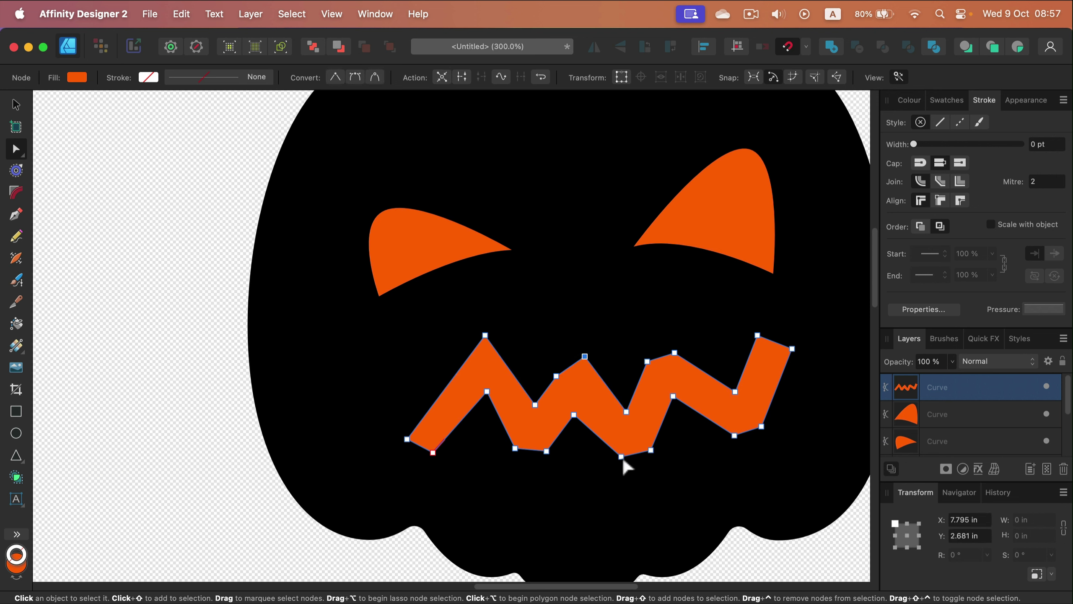
Roughen the mouth's right half by widening its lowest tooth, shifting its lower nodes and deleting the upper node of the right end.
drag(621, 457, 609, 466)
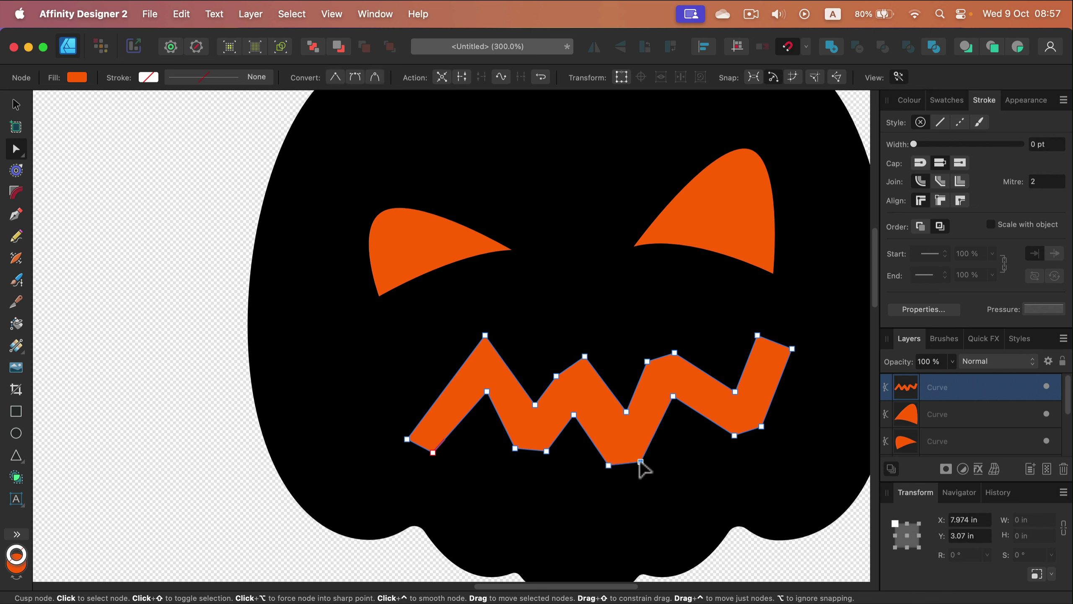
click(641, 461)
click(744, 424)
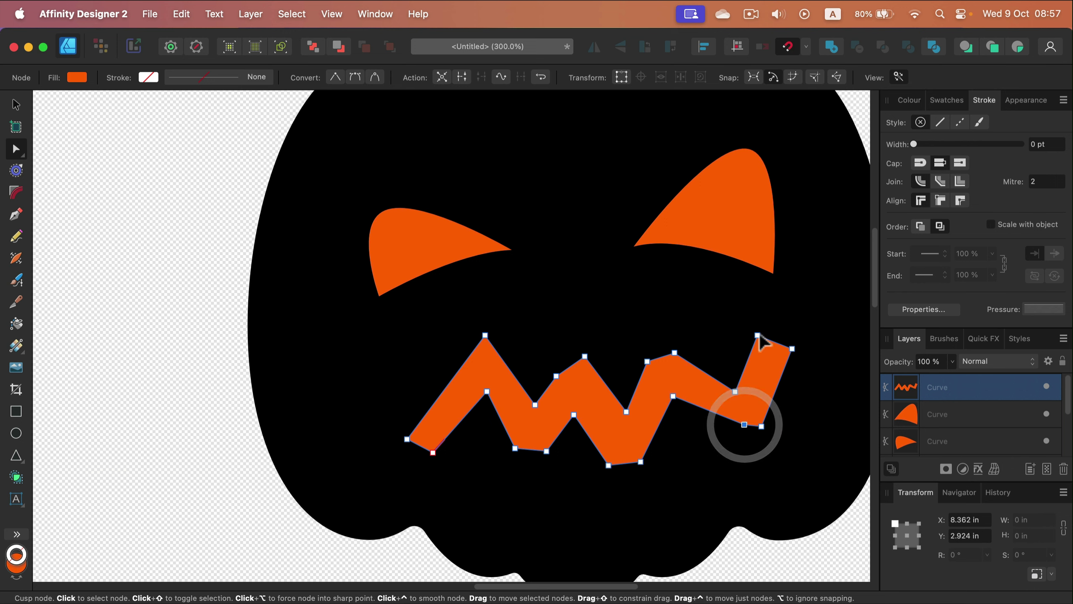
click(757, 336)
key(Delete)
scroll(668, 399, down, 3)
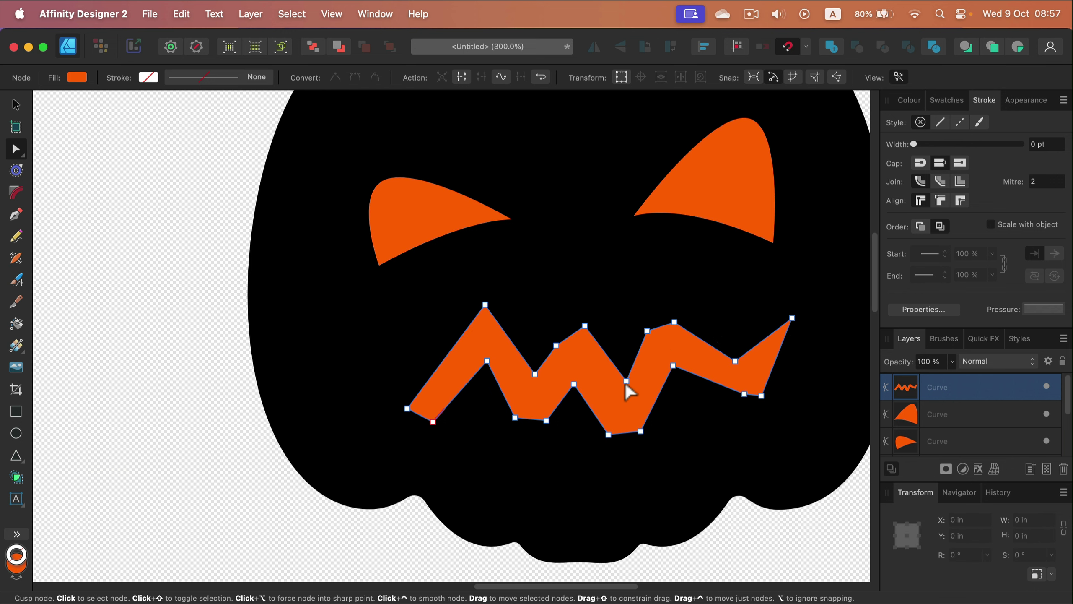
click(619, 397)
click(556, 486)
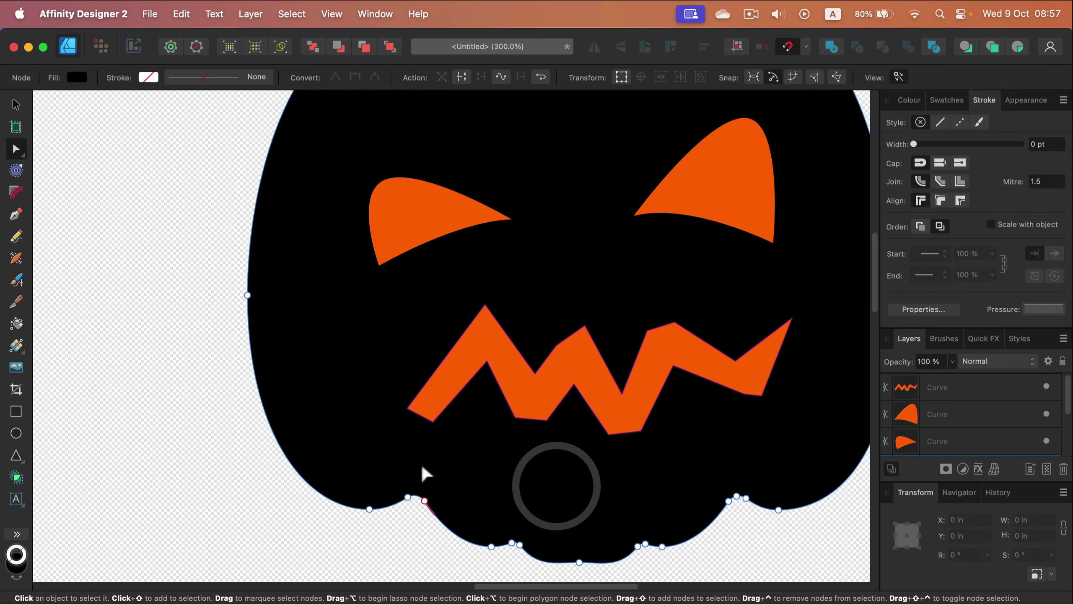
Select both eyes and the mouth and nudge them together to about X 6.995 in, Y 1.905 in.
click(16, 104)
scroll(180, 163, down, 5)
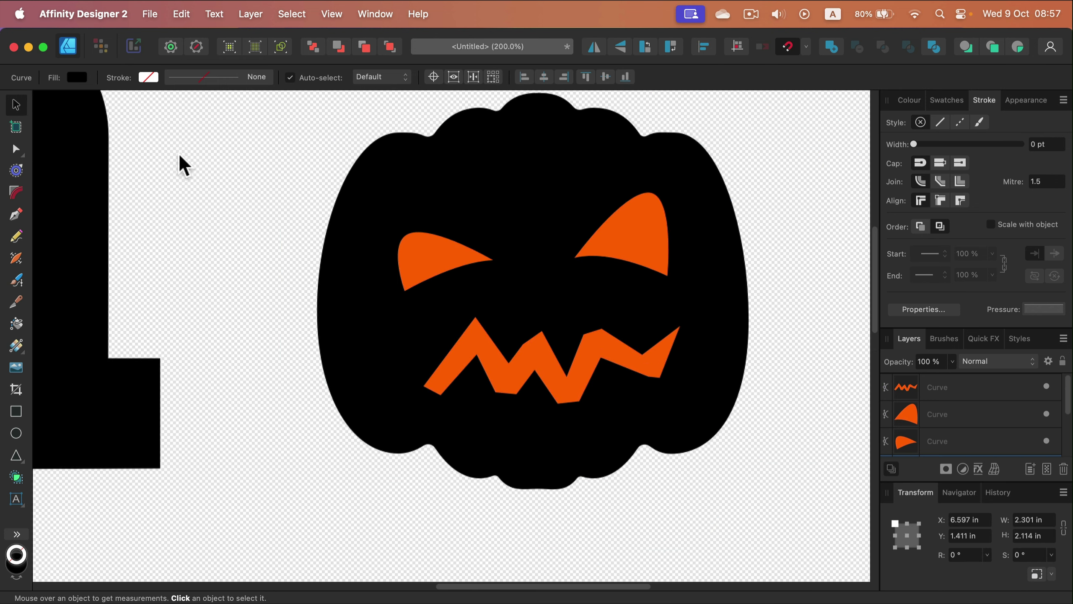
click(619, 180)
click(550, 287)
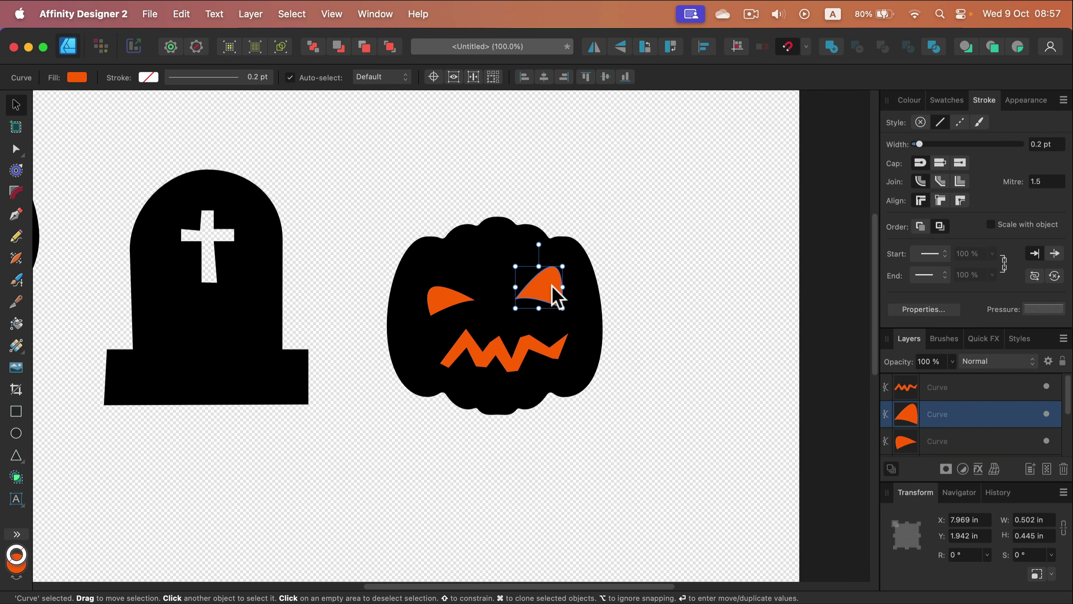
shift+click(446, 297)
shift+click(516, 362)
drag(518, 361, 516, 358)
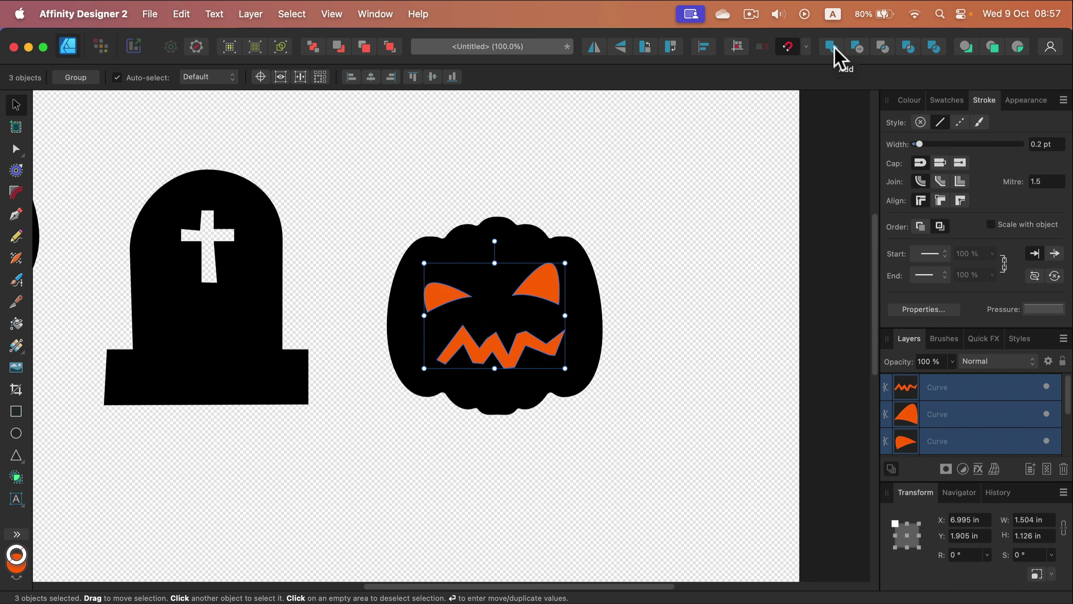
Merge the eyes and mouth into one shape and subtract it from the pumpkin.
click(839, 59)
click(622, 201)
drag(681, 141, 353, 513)
click(858, 46)
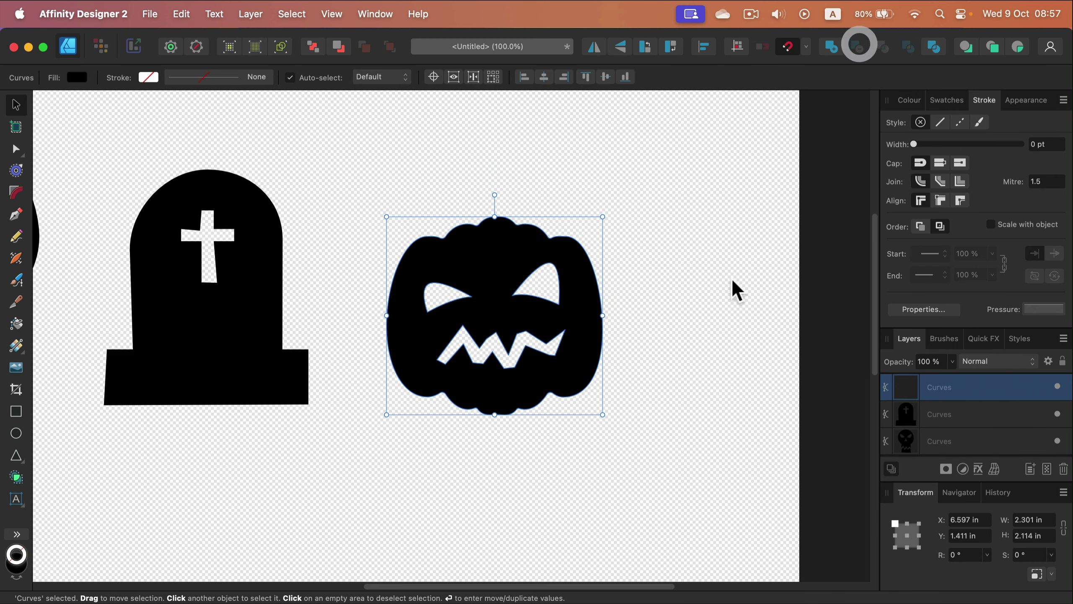
click(704, 333)
Enlarge the carved pumpkin to about 2.58 × 2.37 in, at about X 6.85 in, Y 1.052 in.
scroll(549, 381, left, 5)
drag(522, 362, 531, 342)
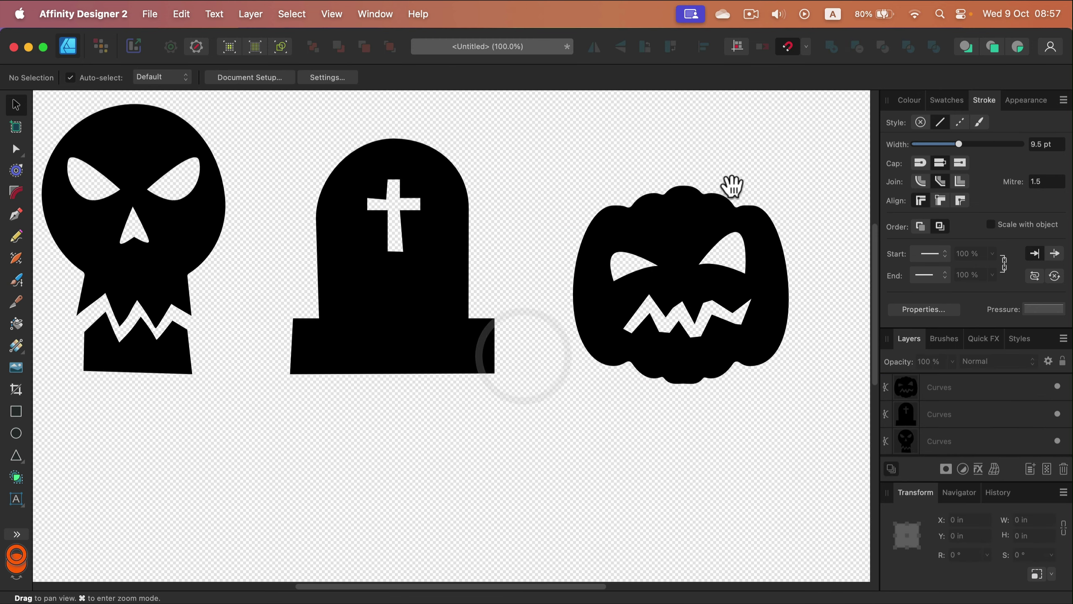
click(678, 247)
scroll(678, 247, right, 3)
scroll(647, 300, left, 5)
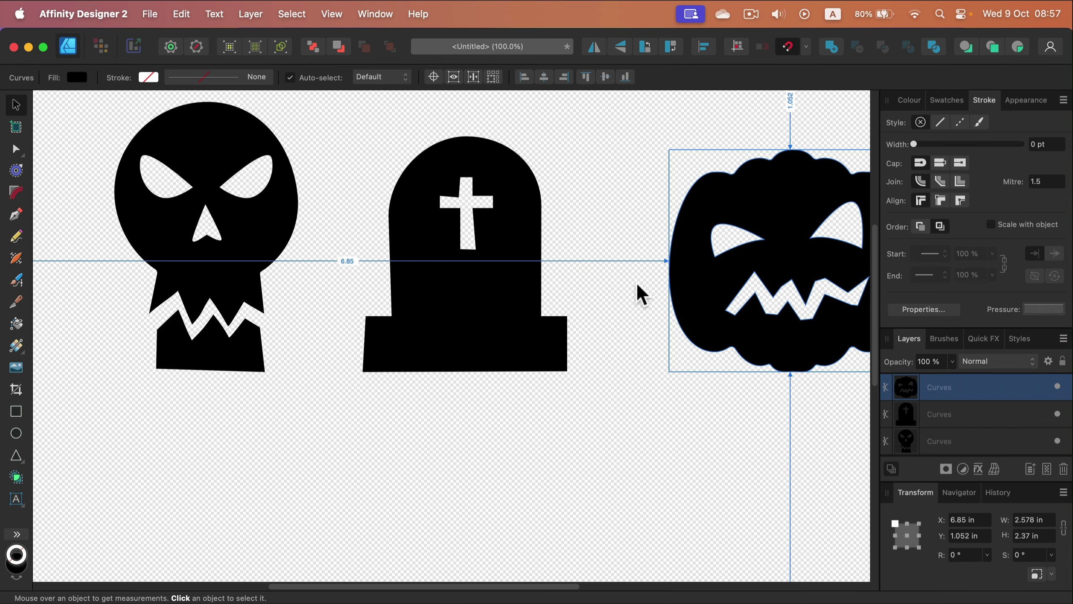
Draw an ellipse about 2.89 × 1.91 in below the skull and subtract a copy offset down and left, forming a crescent wing.
scroll(592, 298, down, 5)
scroll(457, 371, down, 5)
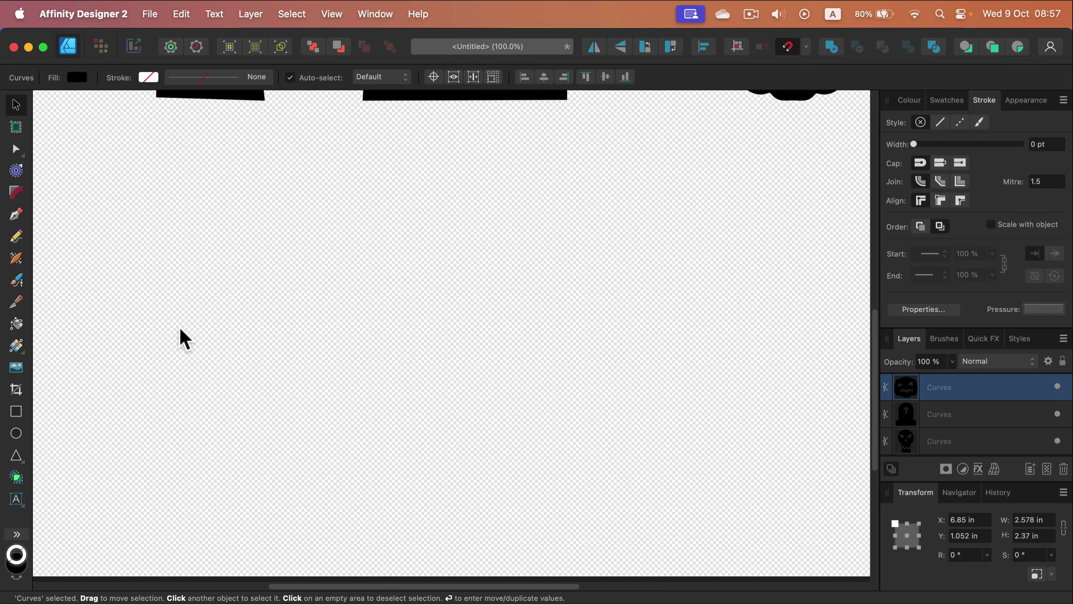
scroll(179, 336, up, 3)
click(16, 432)
drag(166, 276, 443, 456)
key(v)
drag(381, 355, 323, 398)
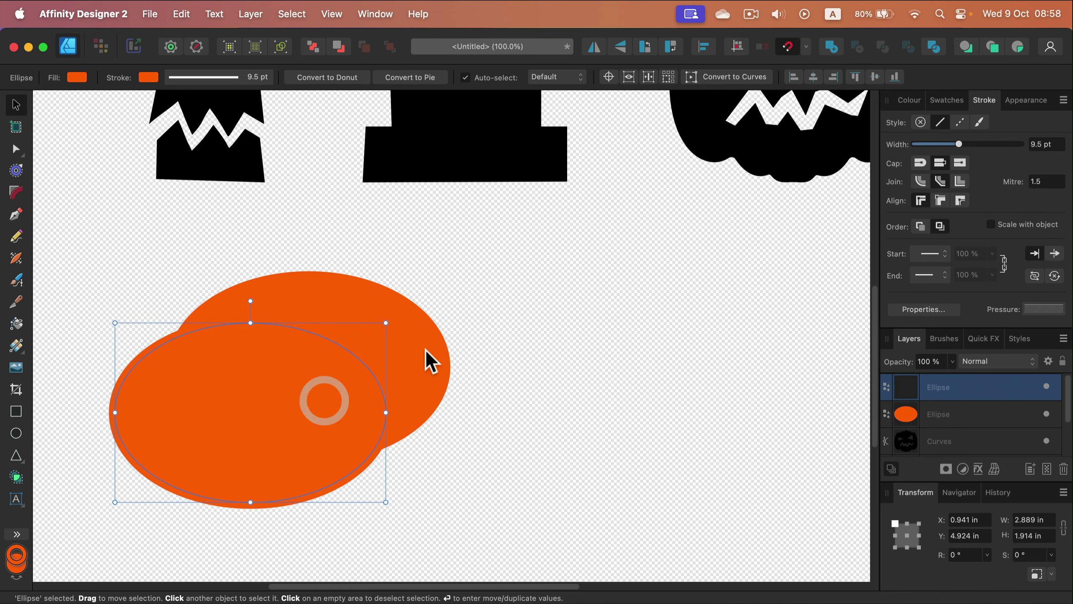
shift+click(424, 350)
click(862, 46)
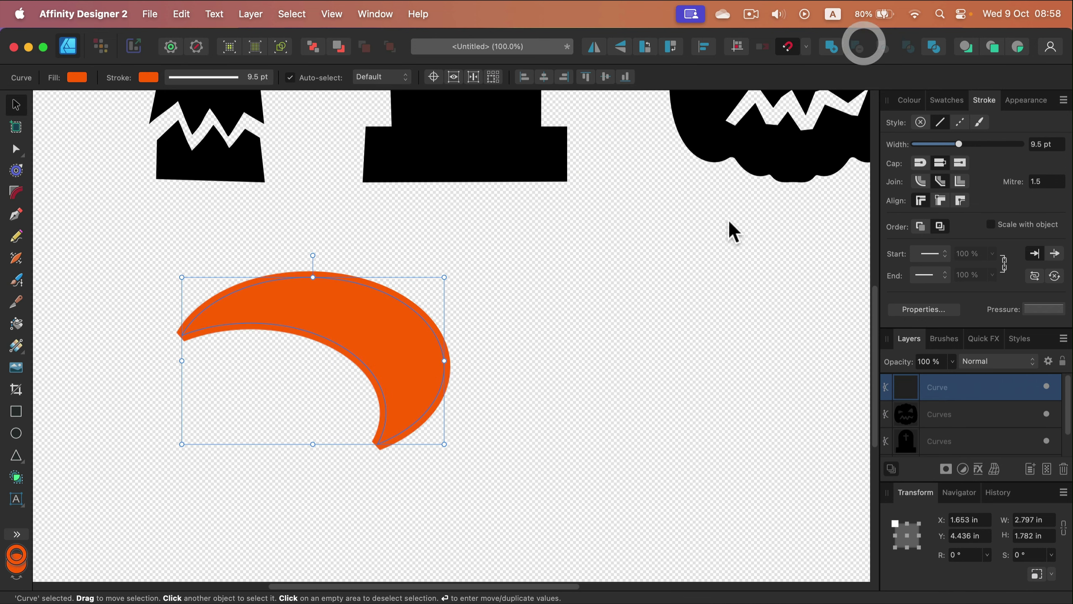
Remove the crescent's stroke and fill it with black 000000.
click(908, 100)
click(892, 141)
click(941, 123)
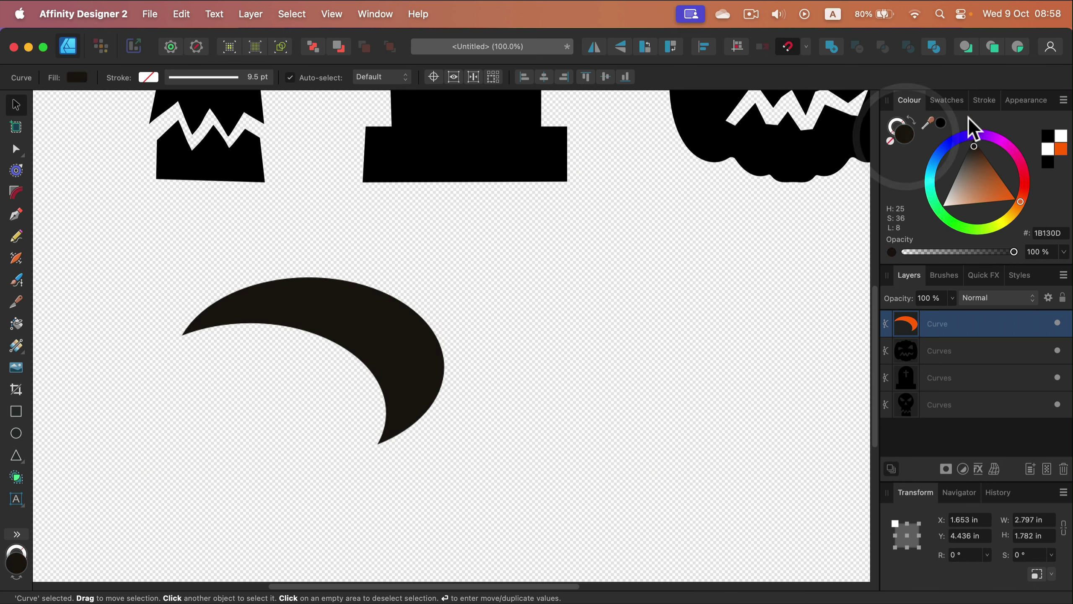
click(527, 300)
Mirror a copy of the crescent horizontally, overlap both at the centre and merge them into a bat body about 5.09 in wide.
mouse_move(404, 340)
mouse_down()
mouse_move(354, 392)
mouse_move(546, 381)
mouse_move(580, 391)
mouse_up()
click(594, 47)
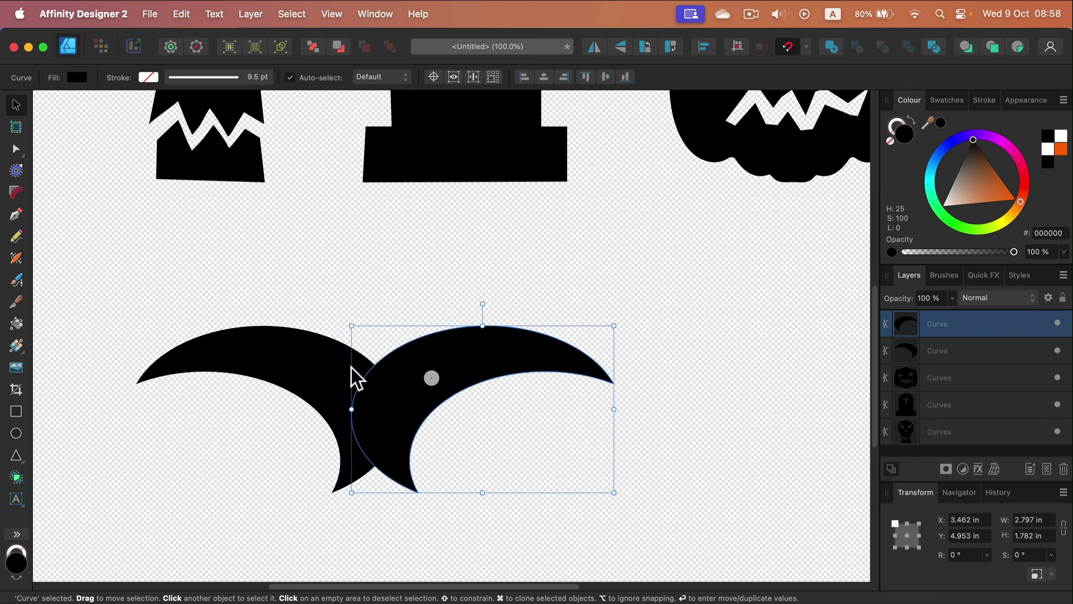
shift+click(293, 366)
click(833, 47)
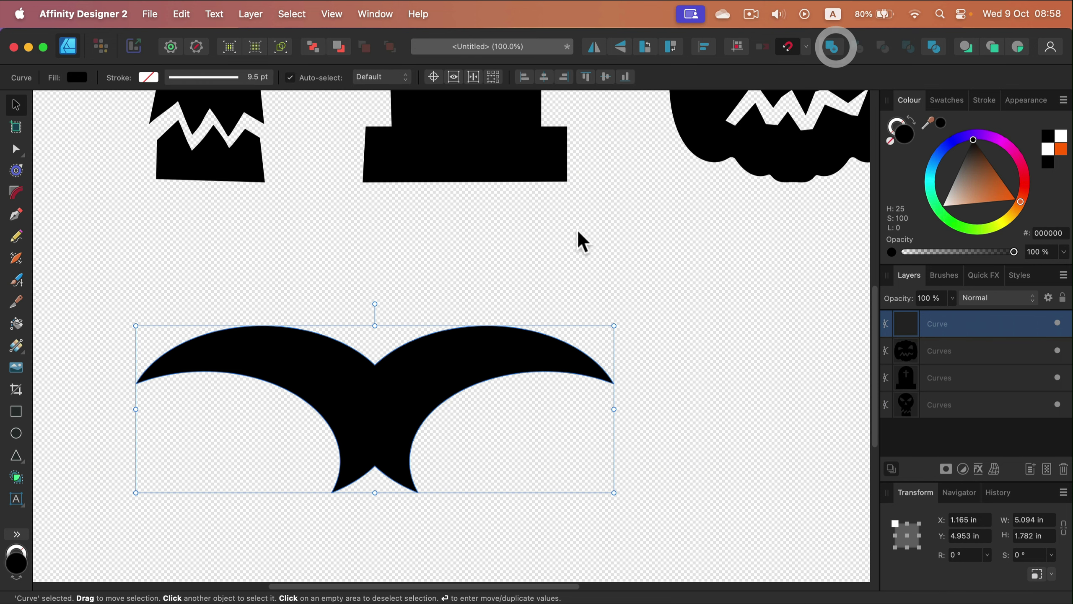
Draw a rectangle about 0.68 × 1.03 in for the head, centre it over the top of the bat and merge it with the wings.
click(16, 411)
drag(341, 283, 377, 361)
key(v)
click(467, 374)
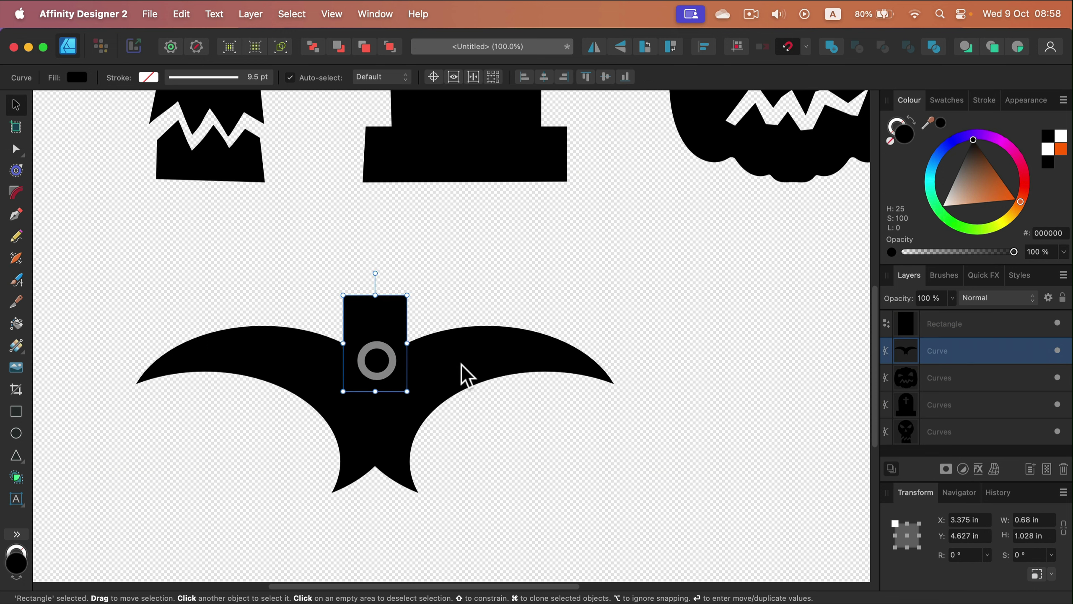
click(371, 311)
mouse_move(401, 305)
mouse_down()
mouse_move(412, 316)
mouse_move(397, 310)
mouse_up()
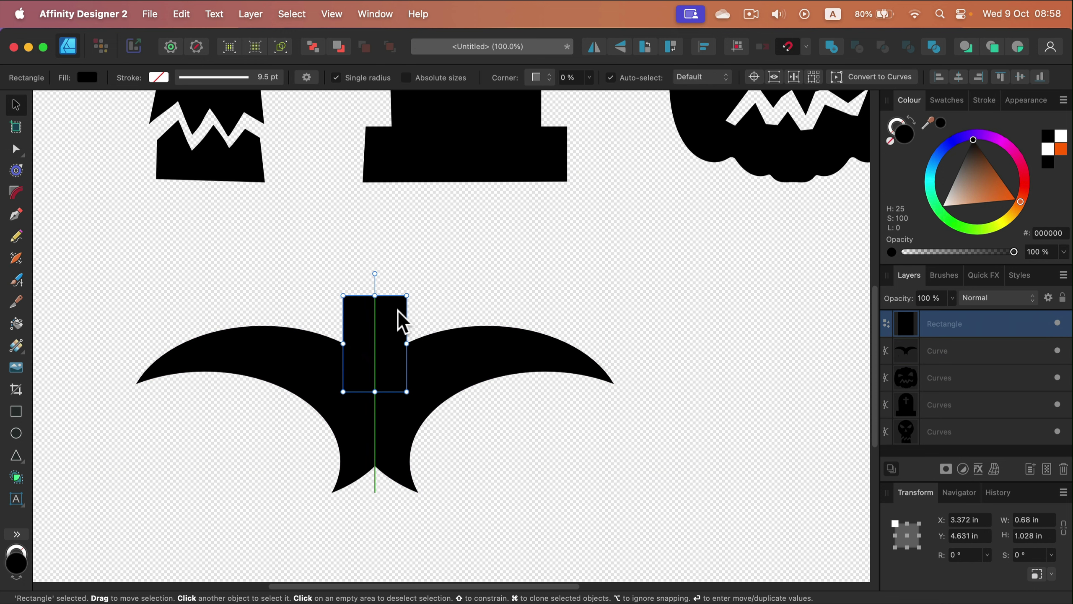
shift+click(472, 357)
click(831, 47)
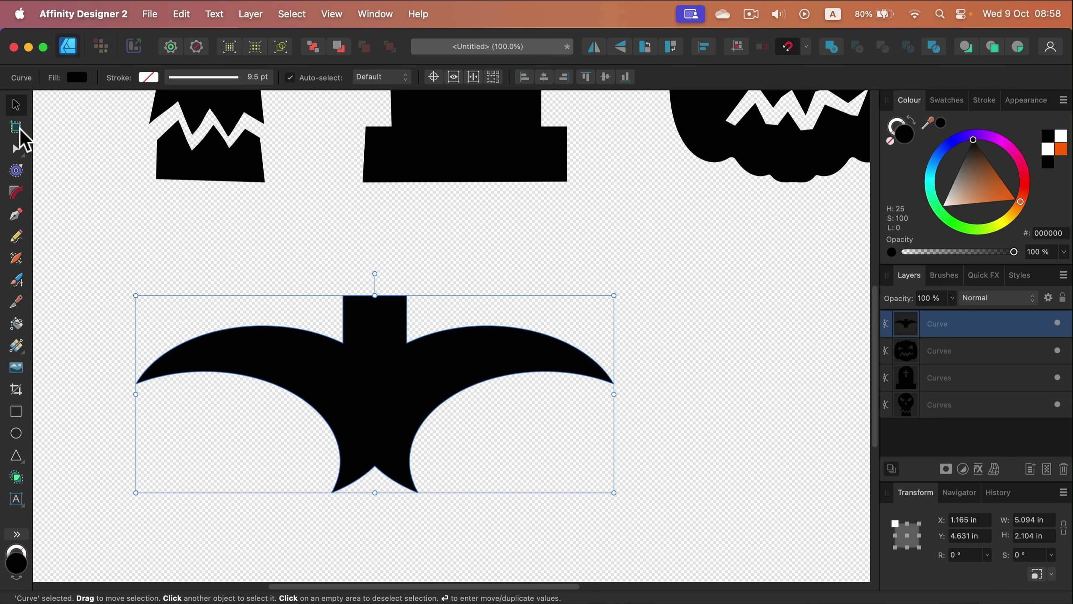
Shape two pointed ears by adding two nodes on the head's top edge and lowering them, and raise the whole top of the head slightly.
click(17, 149)
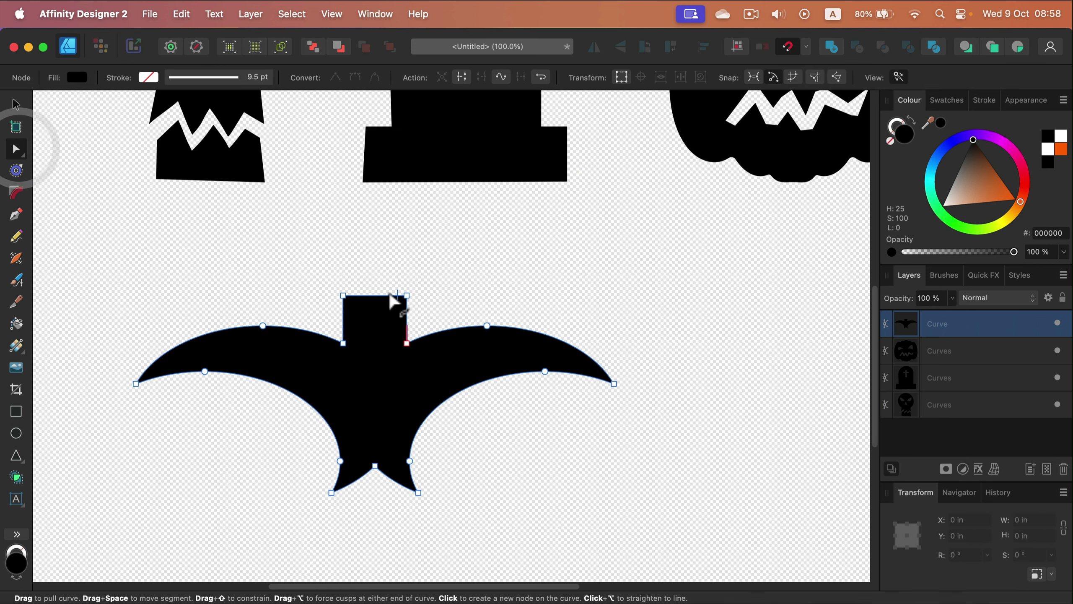
click(361, 296)
drag(360, 313, 394, 316)
click(391, 316)
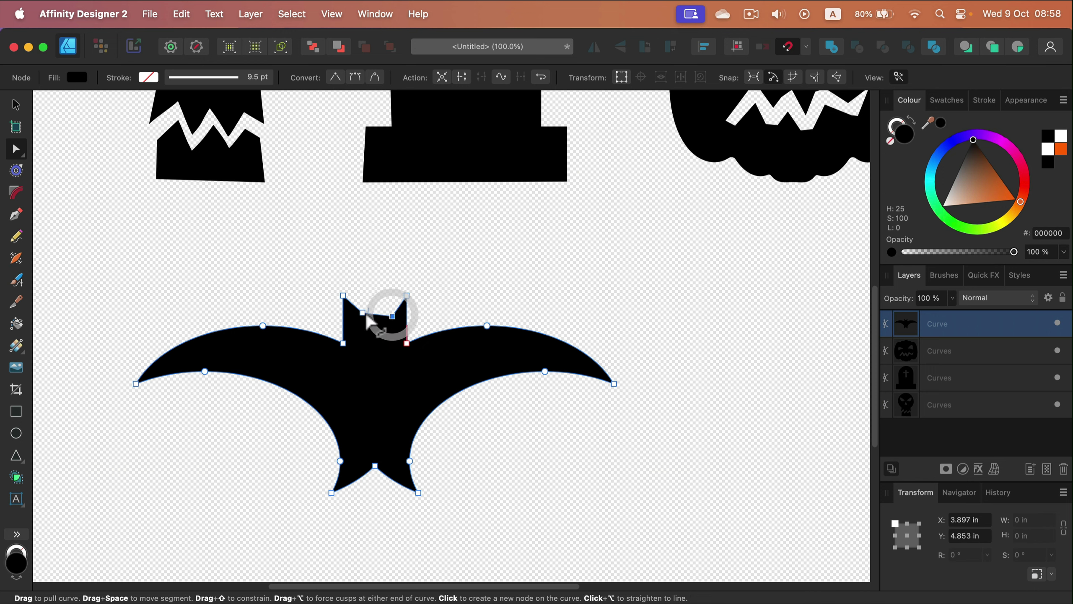
drag(319, 279, 408, 283)
click(421, 292)
click(365, 463)
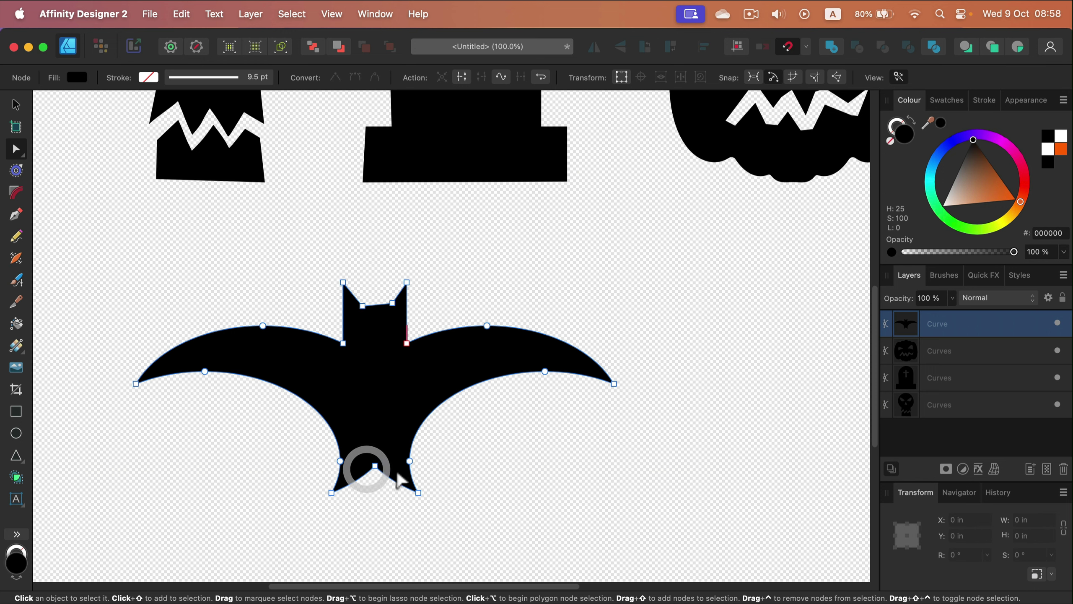
Delete the node notching the bat's tail, and scallop the right wing's lower edge by adding nodes along it and shifting some.
click(374, 464)
key(Delete)
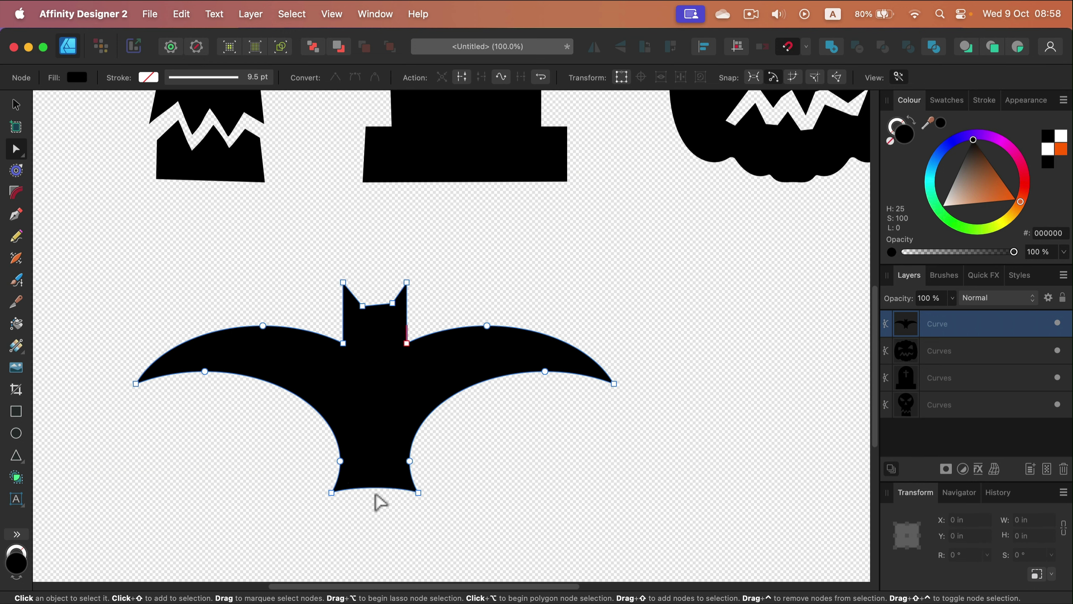
scroll(389, 379, down, 5)
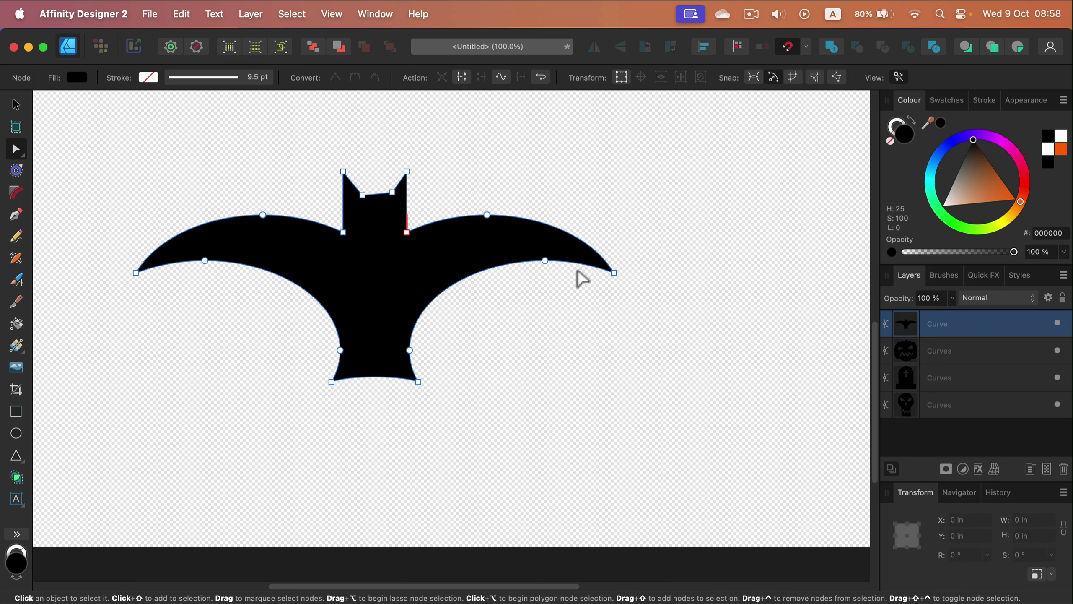
key(super+2)
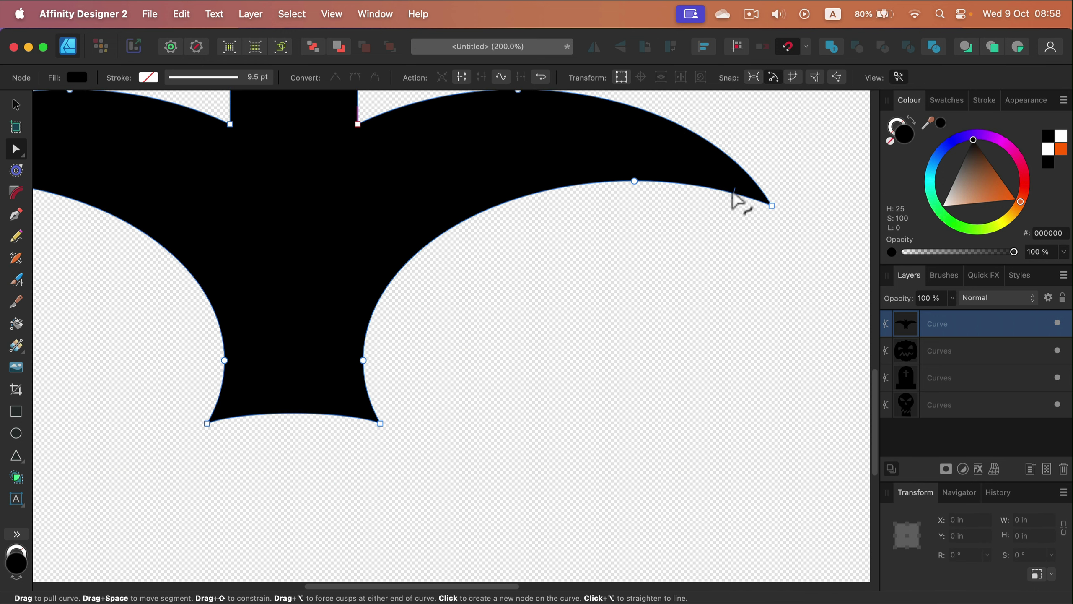
drag(731, 193, 735, 216)
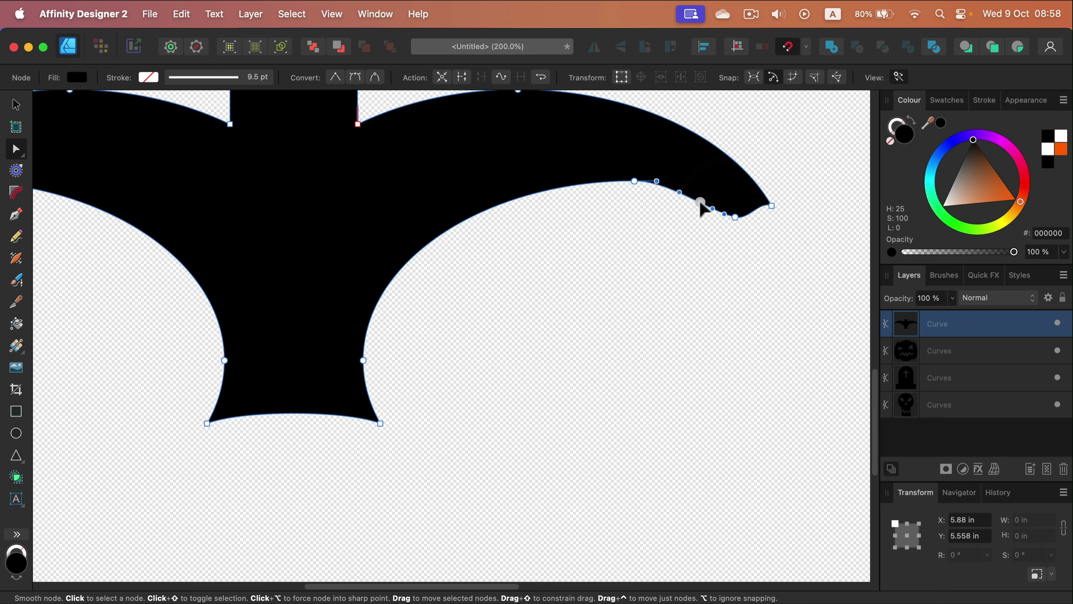
click(694, 197)
drag(588, 181, 473, 238)
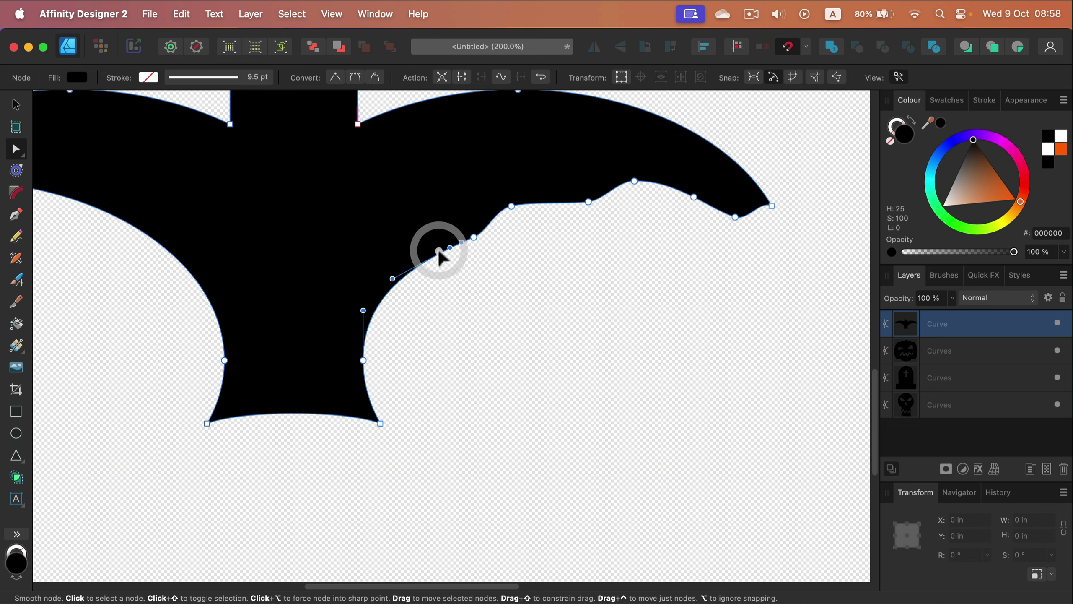
drag(420, 264, 419, 244)
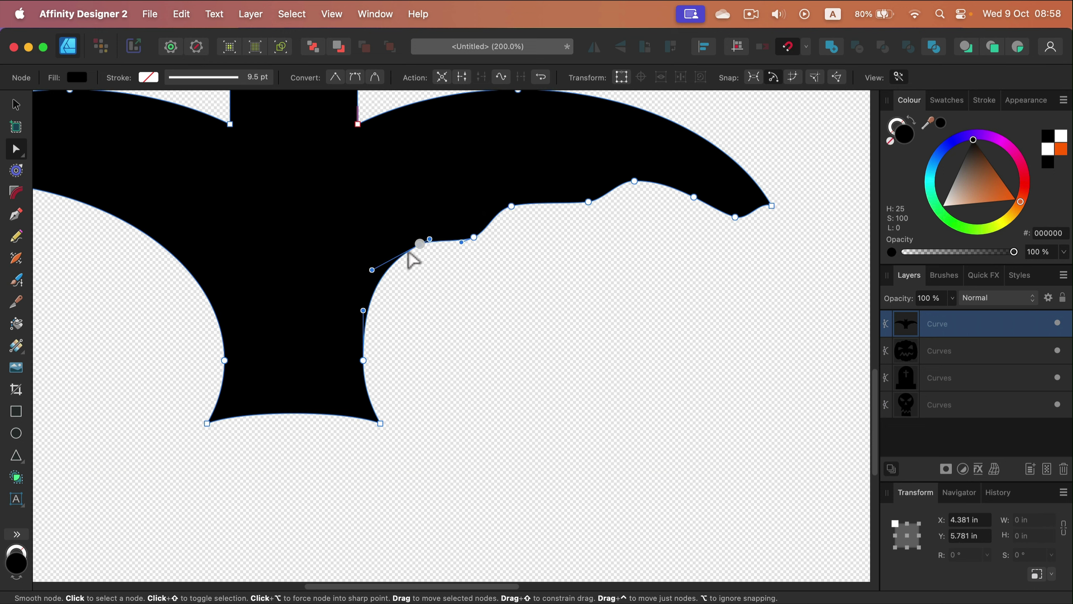
click(395, 268)
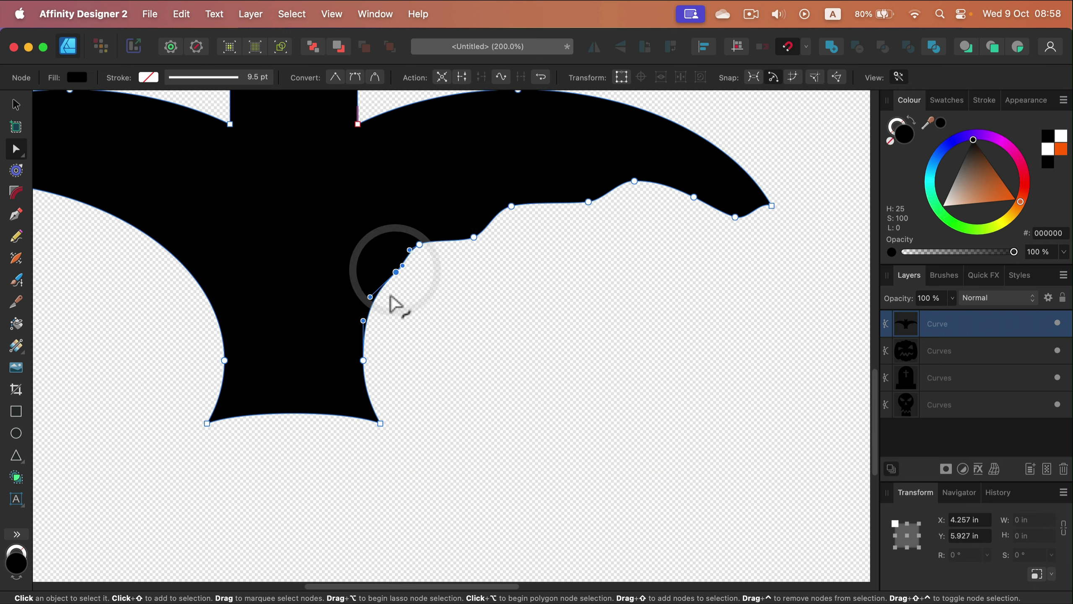
Scallop the left wing's lower edge by adding nodes from the body to the wing tip and offsetting them alternately.
scroll(570, 275, left, 10)
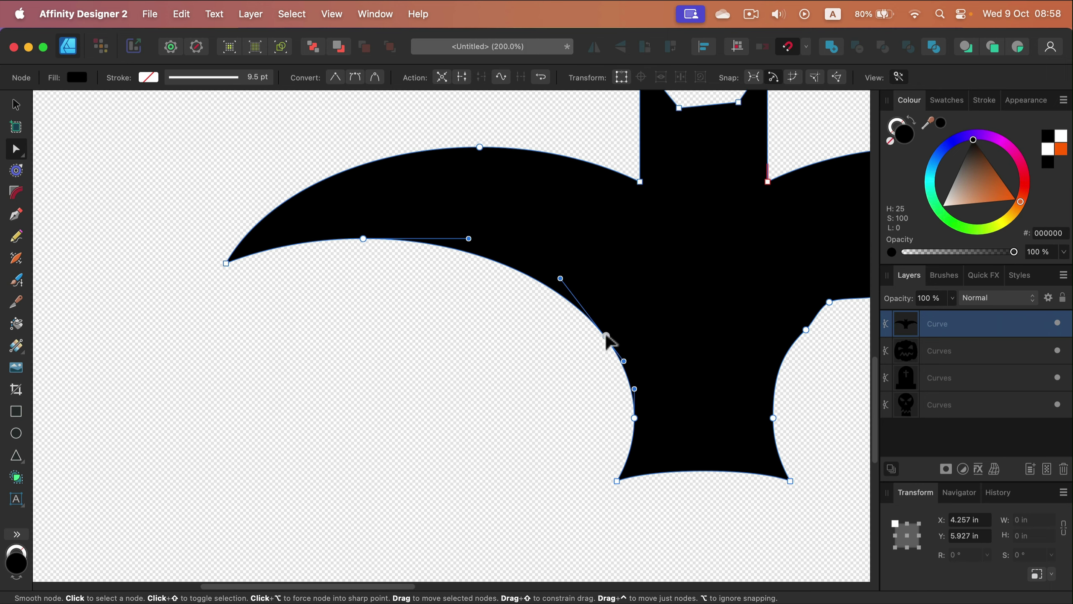
click(606, 337)
click(575, 317)
drag(575, 318, 536, 280)
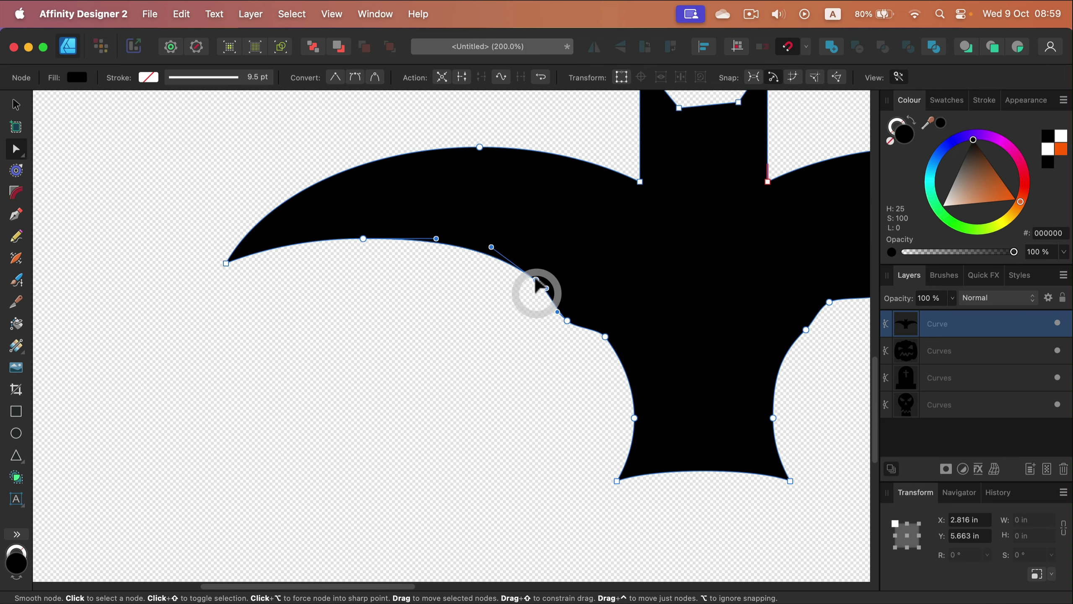
click(489, 266)
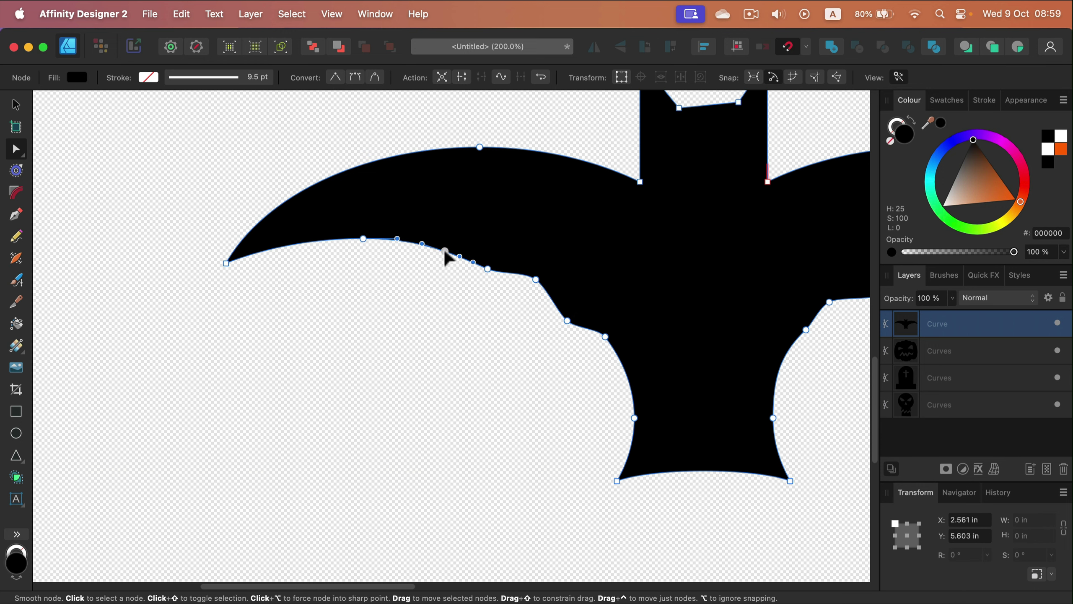
drag(449, 253, 400, 245)
click(399, 239)
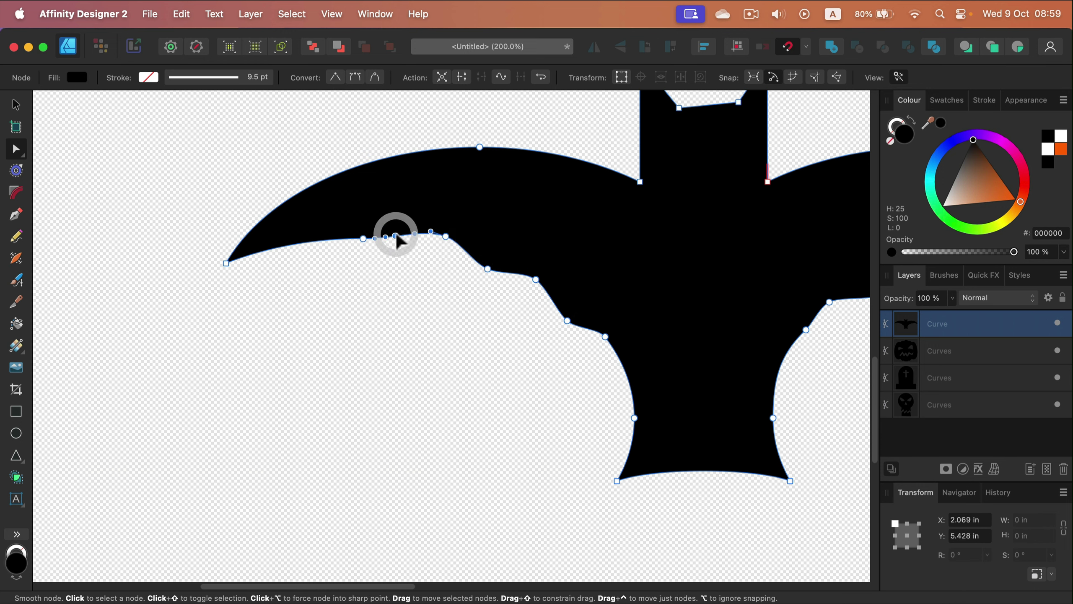
click(323, 243)
drag(323, 243, 320, 252)
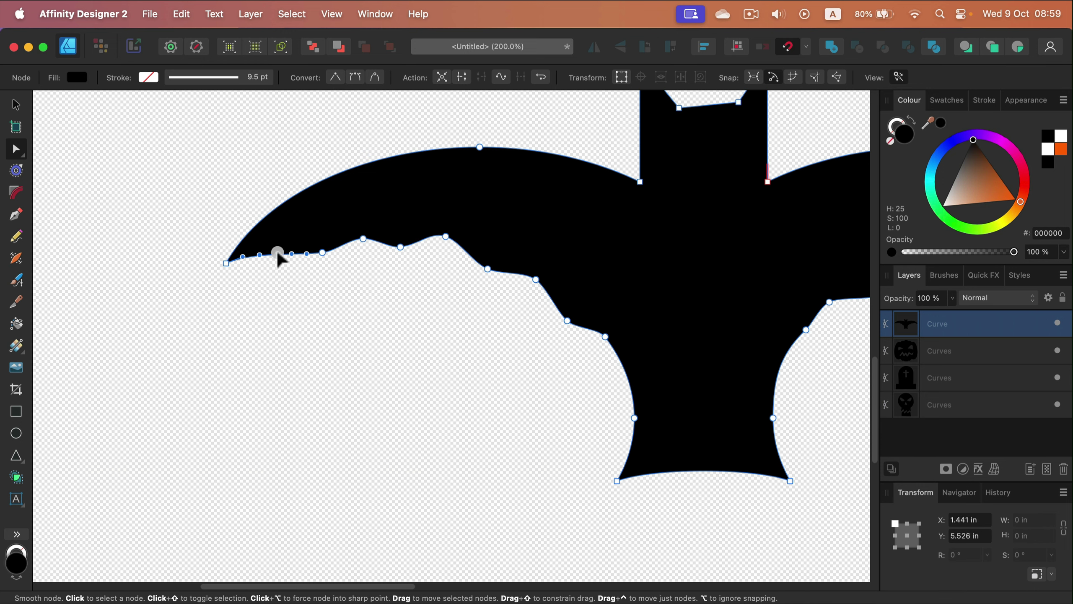
click(277, 252)
click(291, 247)
click(266, 251)
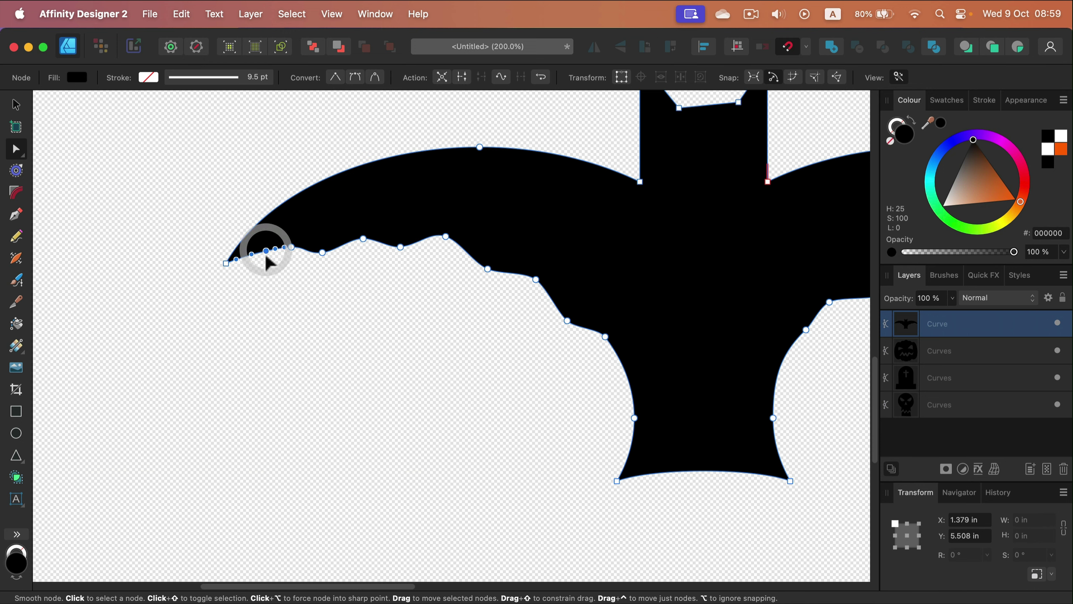
click(356, 294)
Scale the whole bat down proportionally to about 3.13 in wide and rotate it to about -13.4°.
key(space)
drag(676, 330, 467, 330)
scroll(557, 321, right, 5)
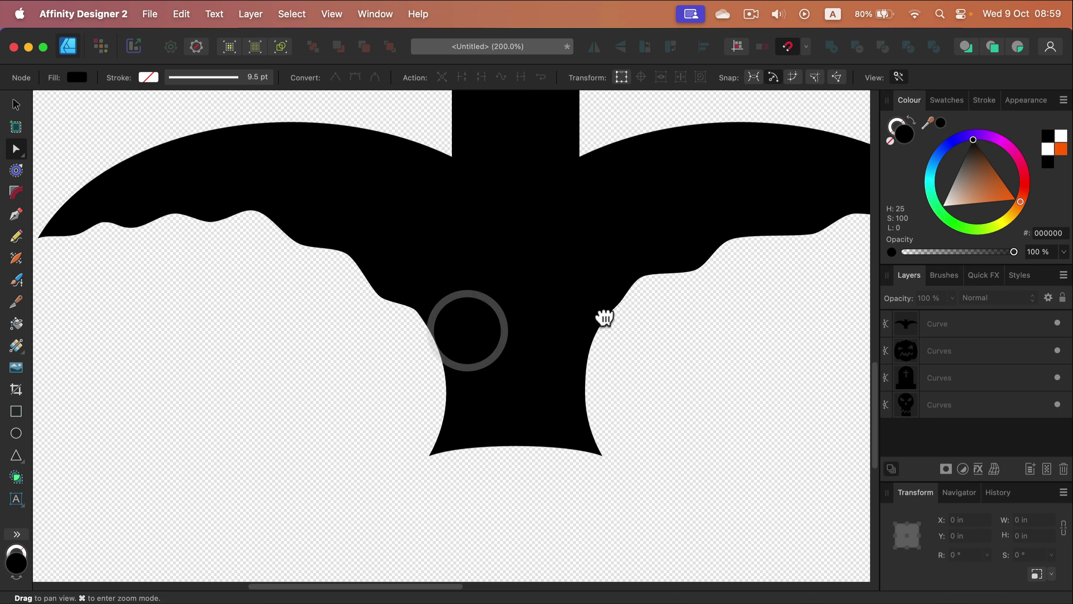
scroll(561, 314, down, 6)
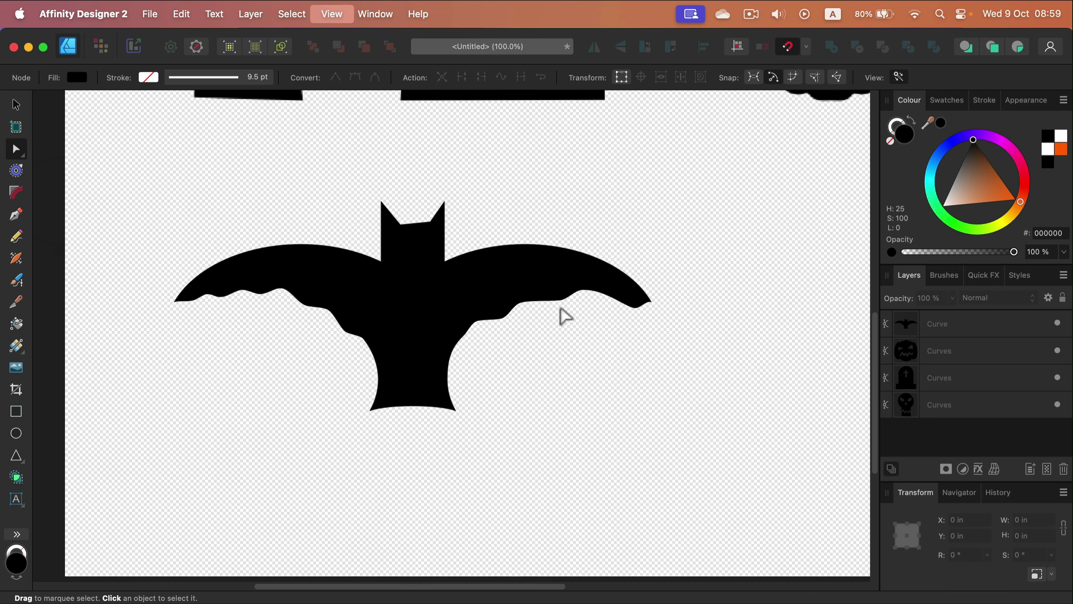
click(16, 105)
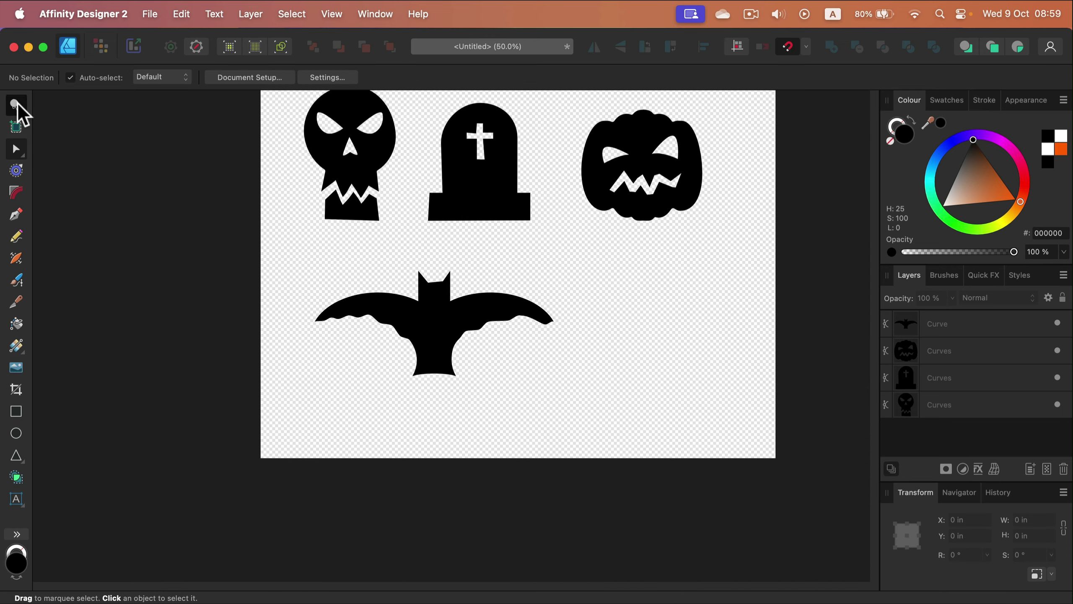
click(460, 301)
drag(554, 271, 479, 319)
drag(419, 352, 479, 304)
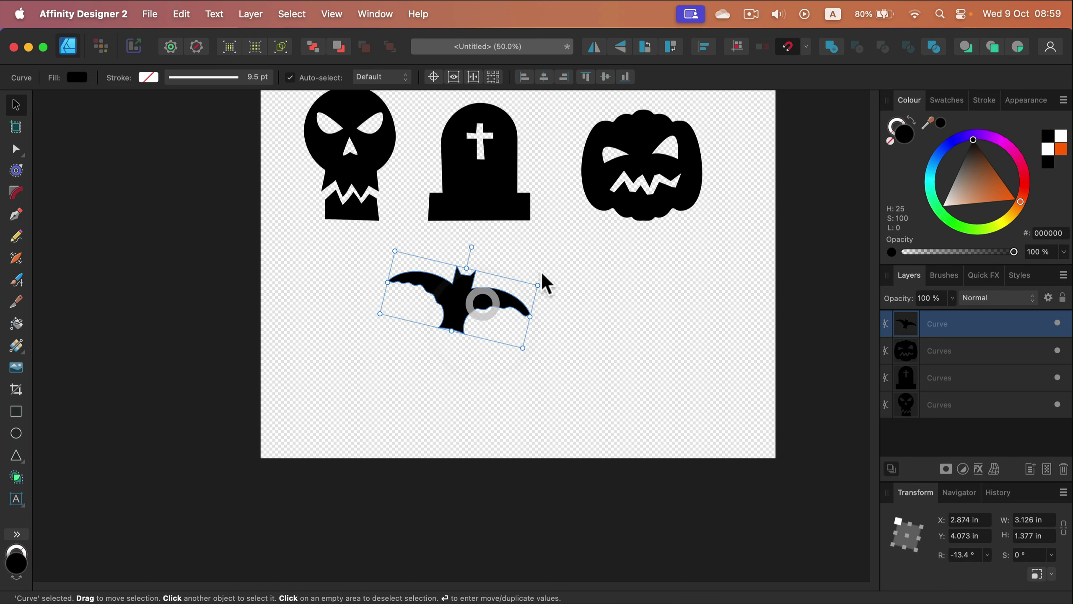
Shrink the bat further and add two smaller copies beside and below it, tilting the first copy, about 1.86 in wide, to 15°.
mouse_move(546, 283)
mouse_down()
mouse_move(556, 264)
mouse_move(419, 364)
mouse_move(427, 351)
mouse_up()
drag(389, 314, 363, 310)
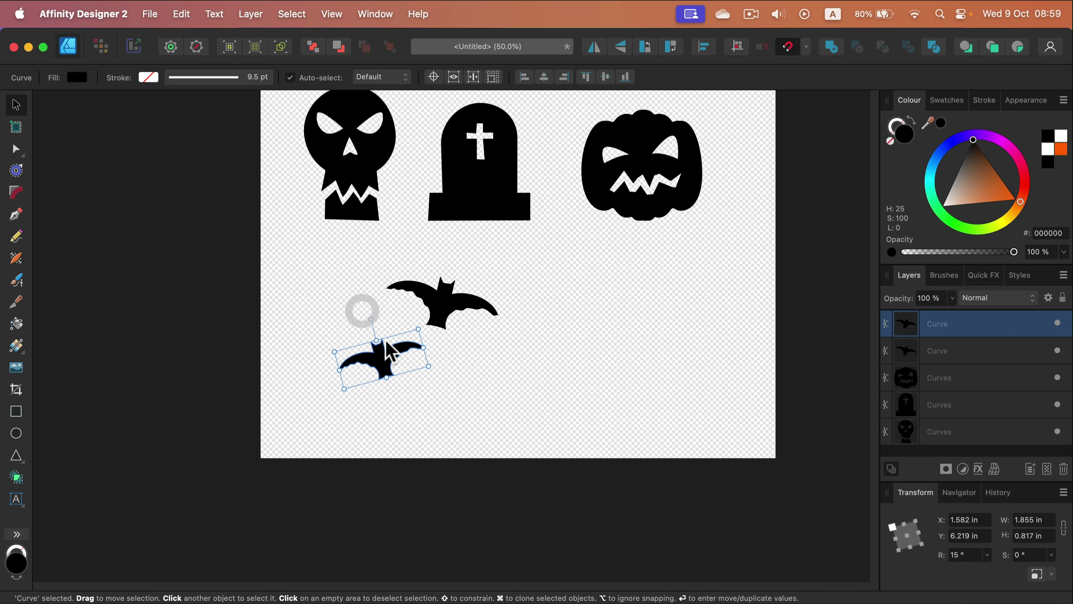
mouse_move(373, 353)
mouse_down()
mouse_move(363, 325)
mouse_move(486, 381)
mouse_up()
mouse_move(494, 339)
mouse_down()
mouse_move(472, 357)
mouse_move(451, 343)
mouse_move(463, 357)
mouse_up()
Merge the three bats into one object and move it beneath the skull.
drag(316, 250, 486, 383)
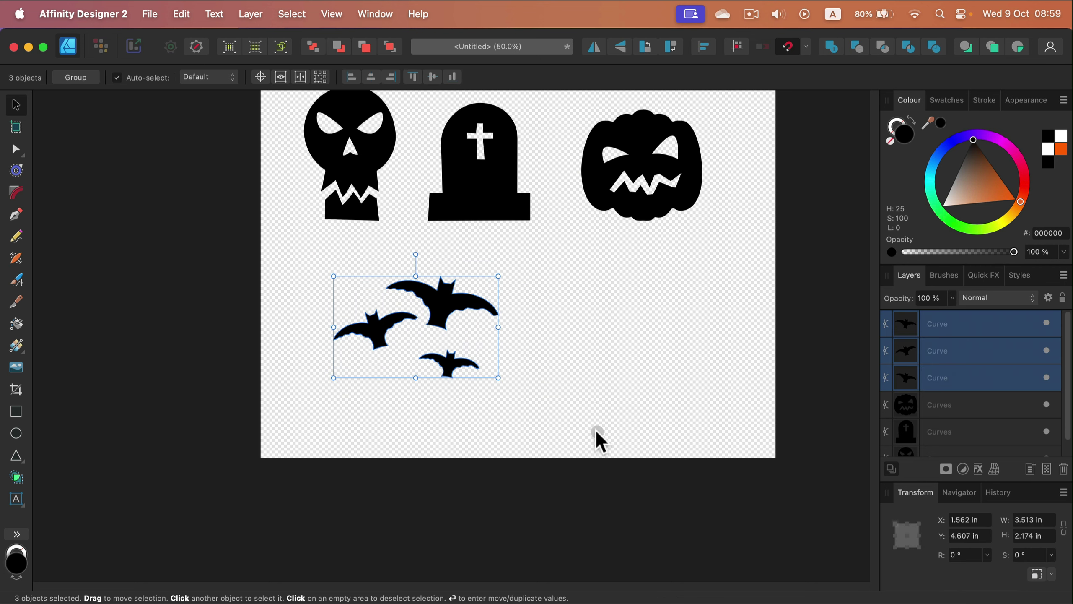
click(829, 49)
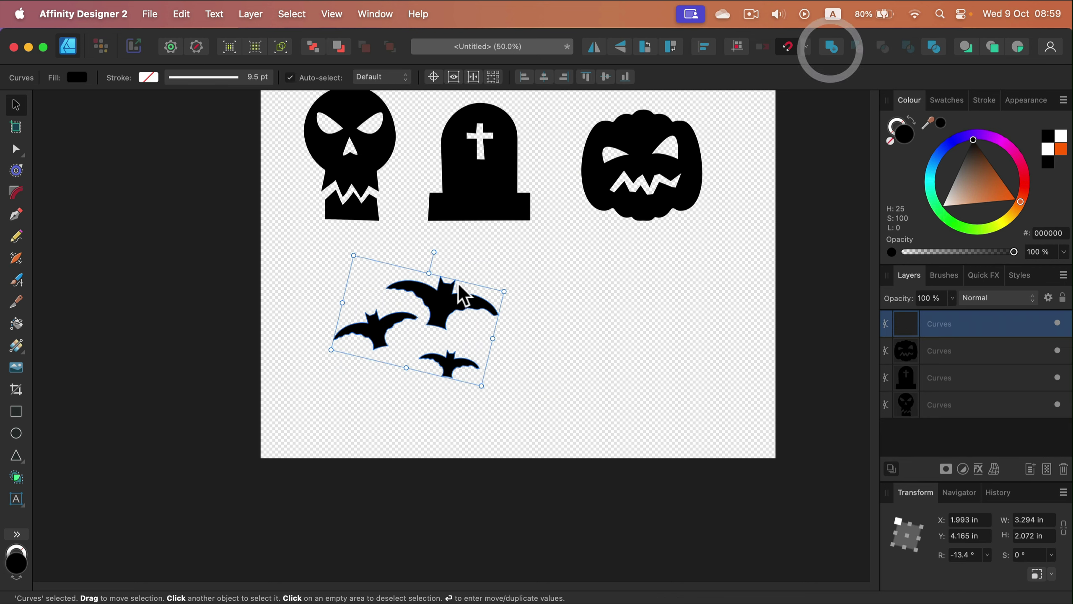
drag(464, 302, 428, 315)
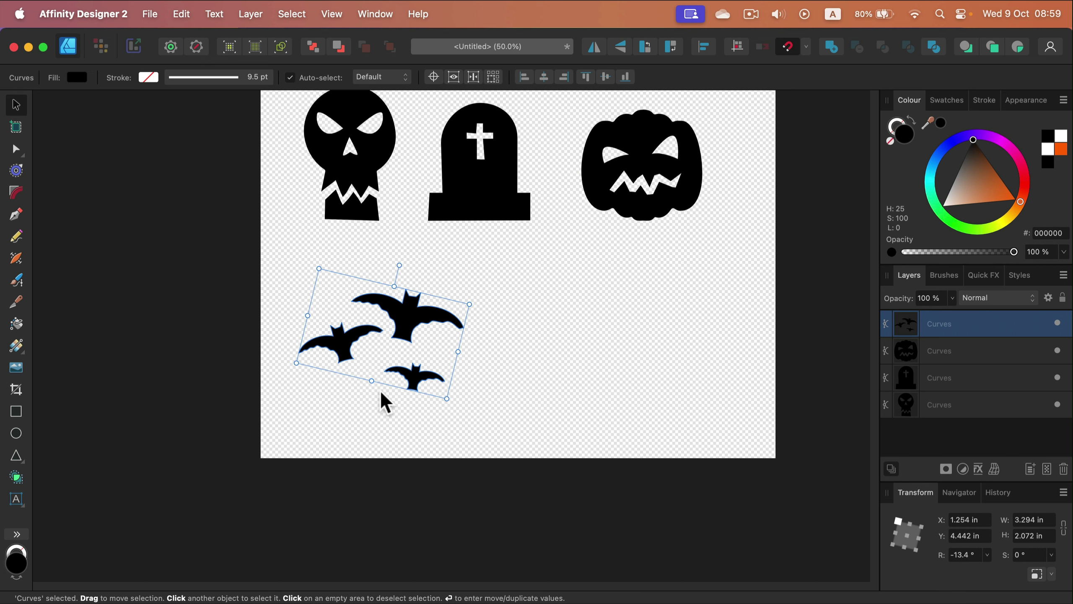
drag(420, 324, 402, 307)
Move the tombstone and pumpkin together away from the skull to X 4.275 in, and nudge the bats slightly left.
scroll(462, 251, up, 2)
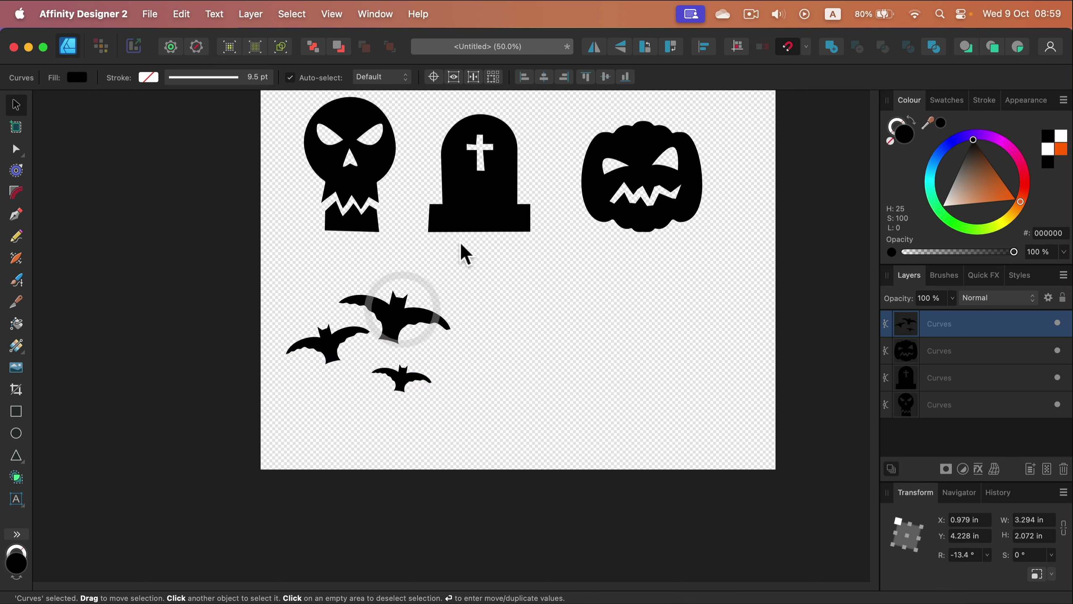
scroll(509, 268, up, 4)
click(516, 296)
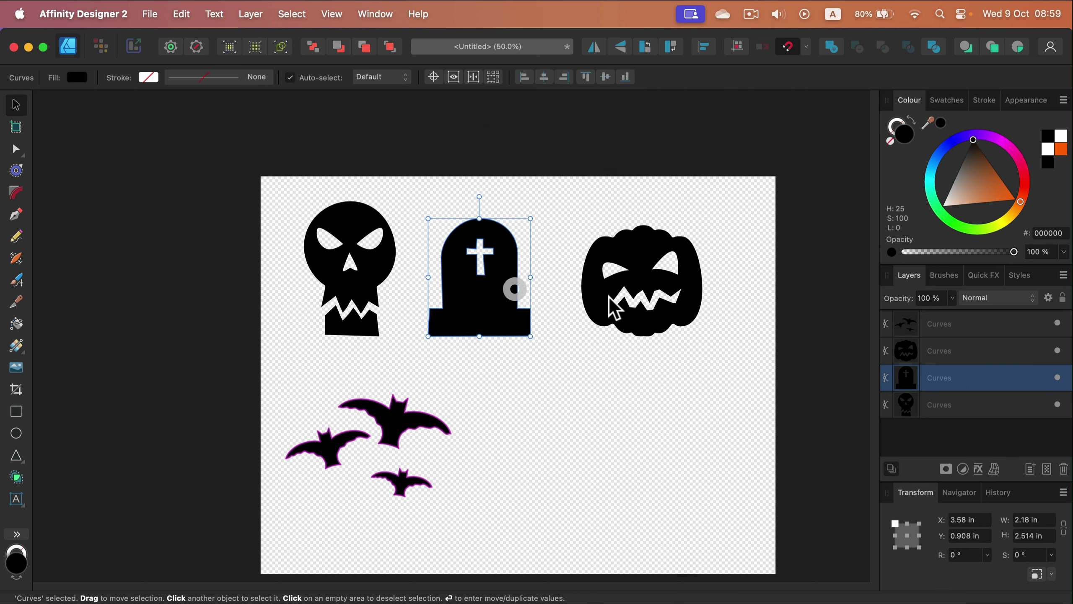
shift+click(642, 311)
drag(642, 312, 678, 319)
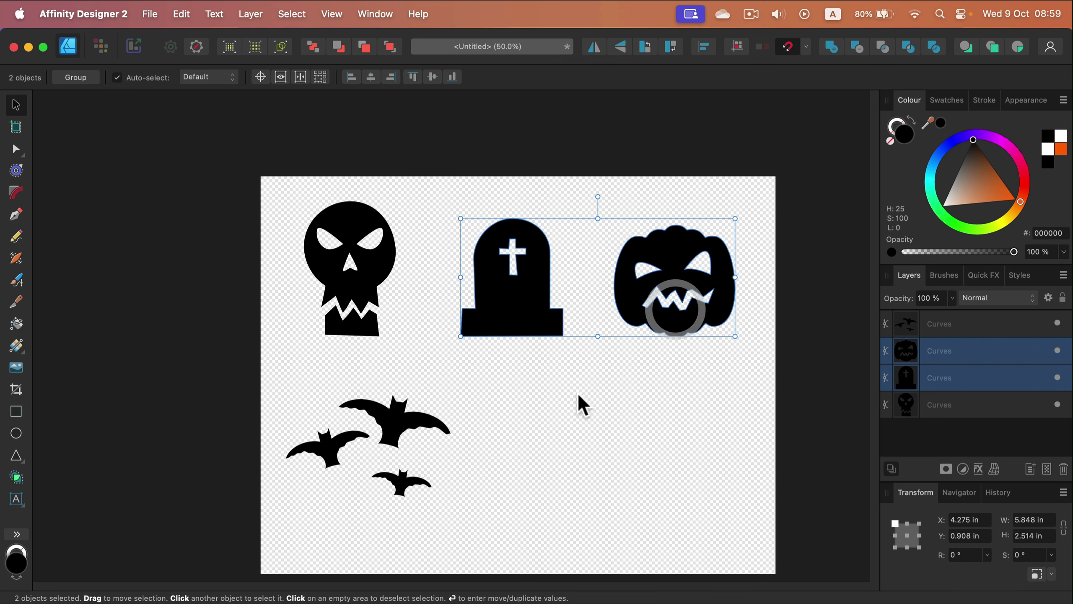
drag(427, 415, 419, 418)
click(570, 442)
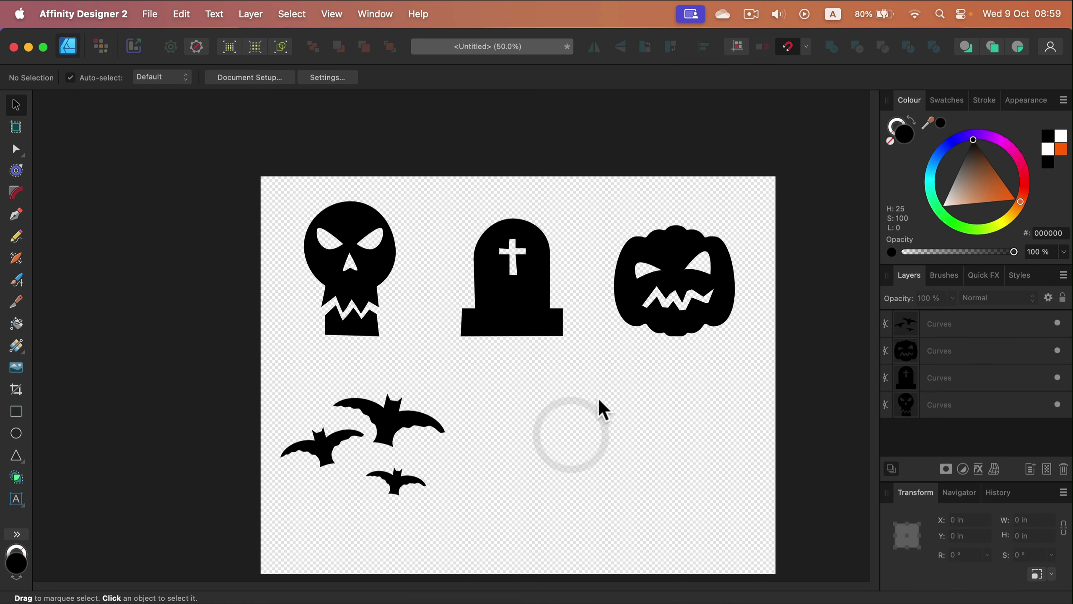
scroll(591, 393, down, 4)
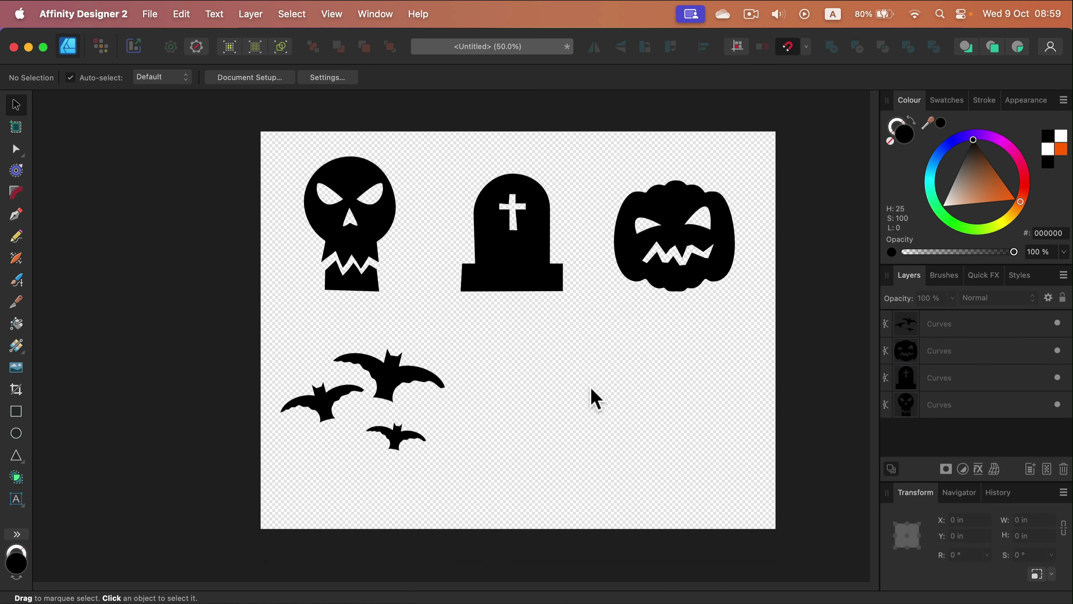
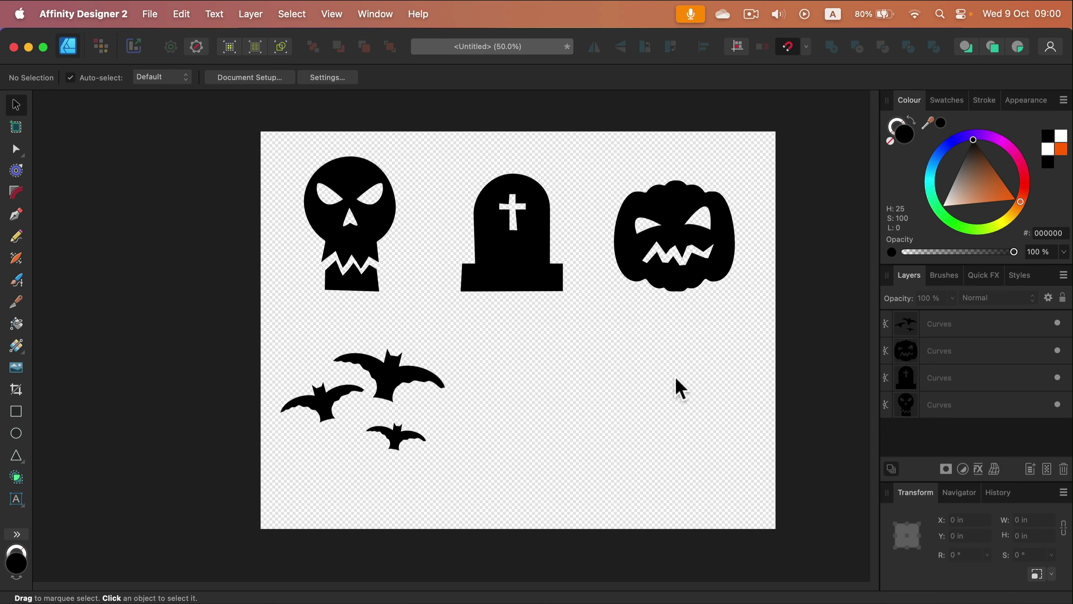
scroll(666, 376, down, 5)
scroll(666, 374, up, 4)
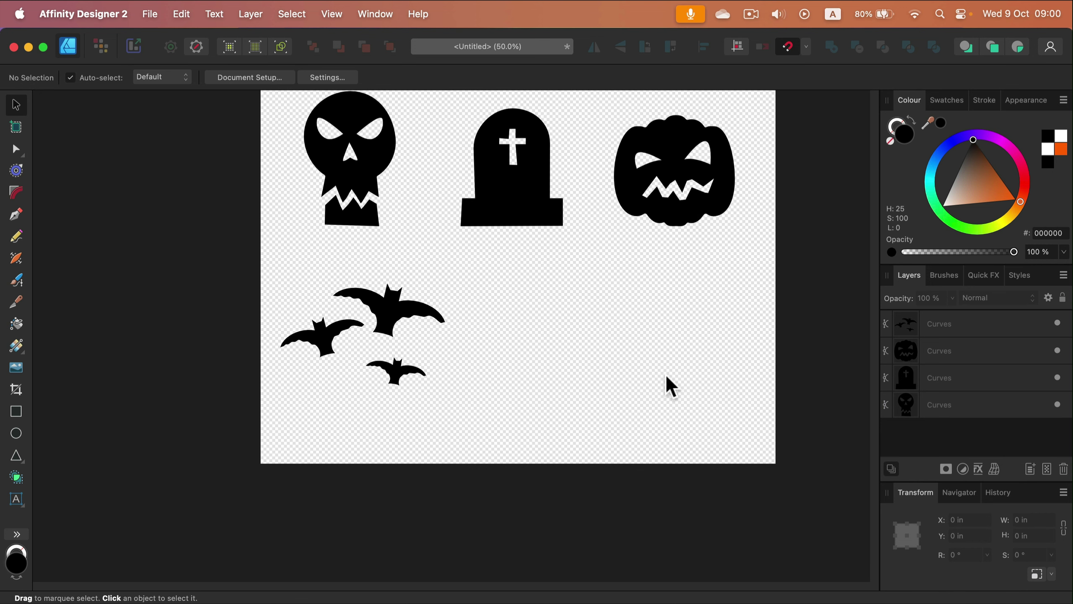
key(super+equal)
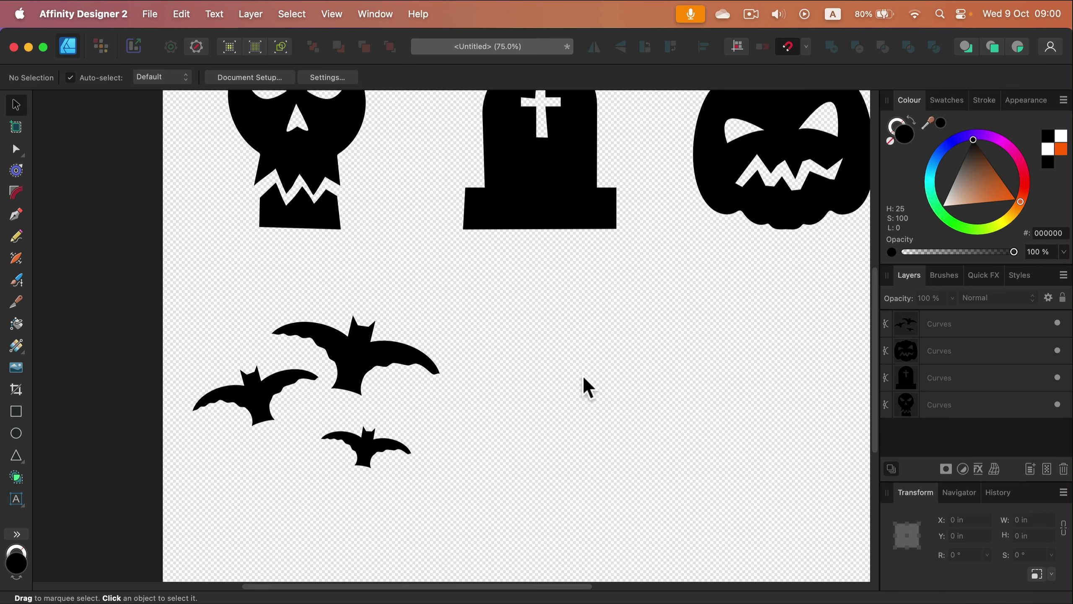
scroll(608, 344, down, 3)
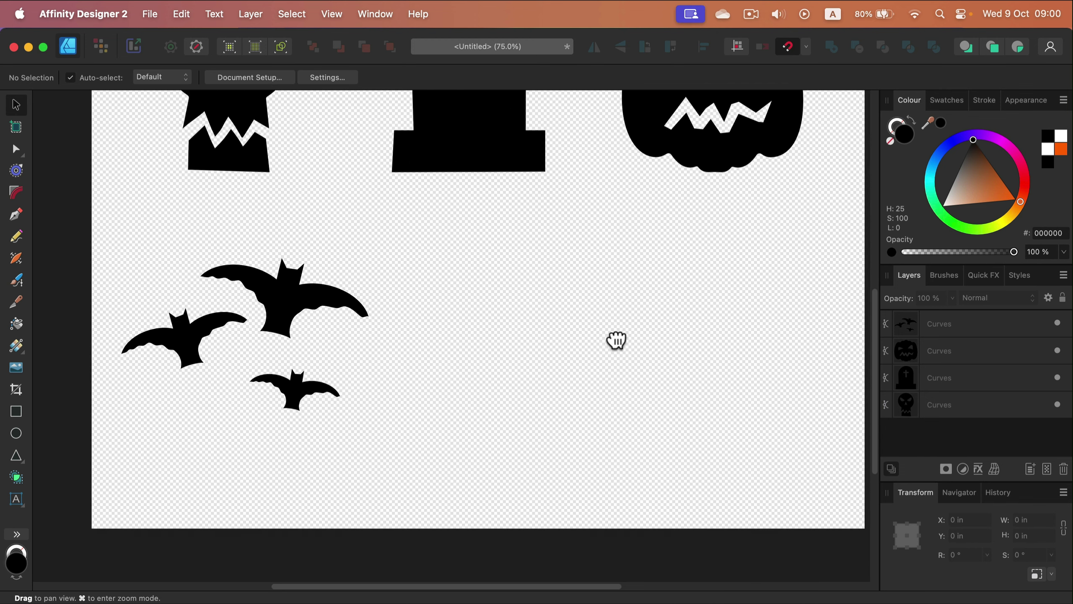
scroll(518, 300, up, 5)
scroll(591, 253, down, 3)
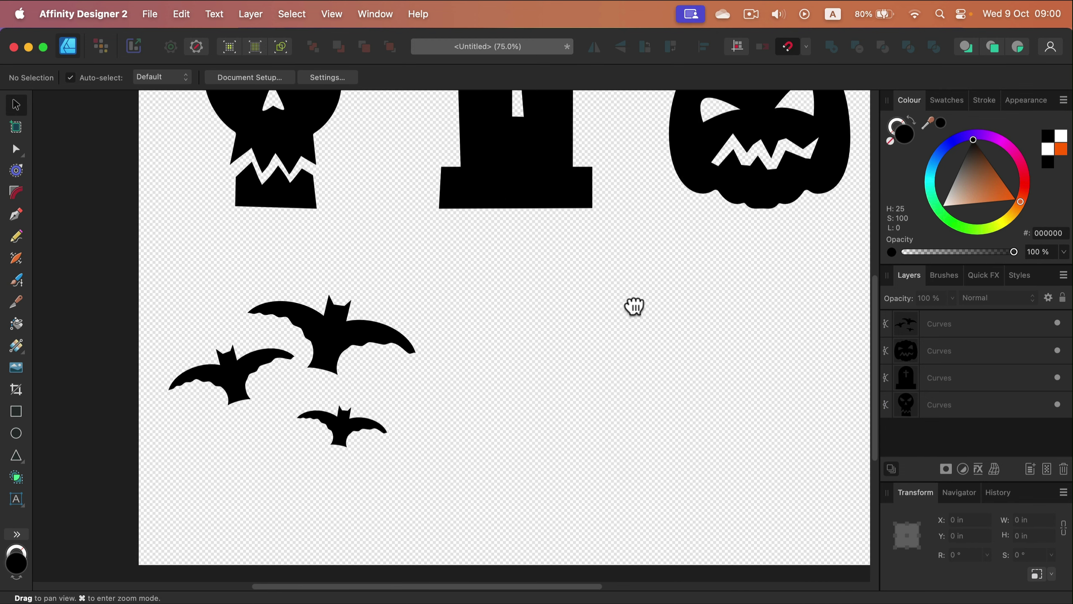
Draw a black rectangle about 1.46 × 3 in to the right of the bats and convert it to curves.
click(28, 461)
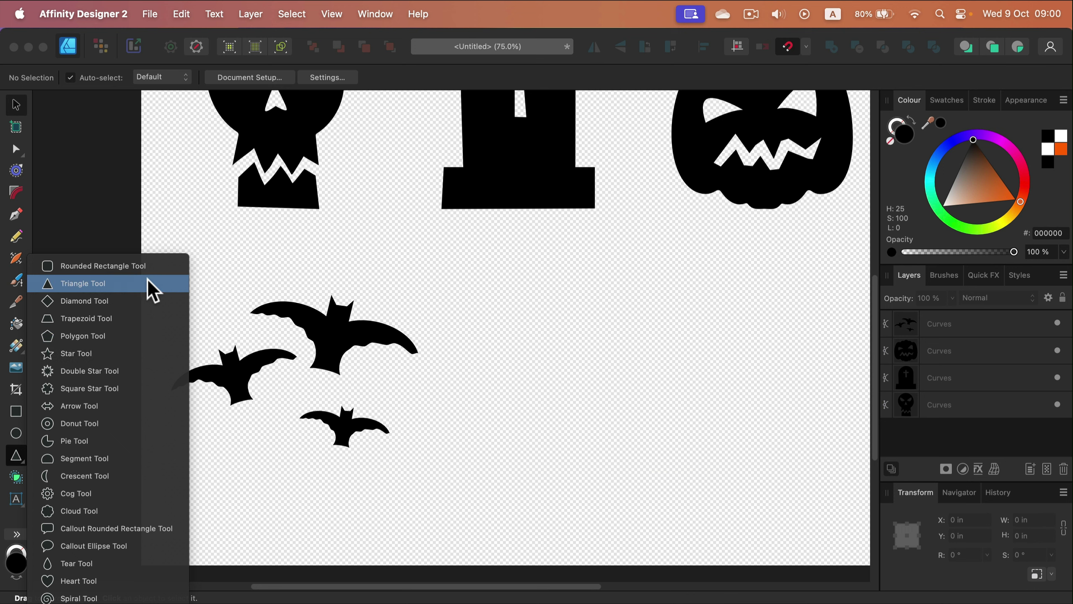
click(140, 353)
click(16, 410)
drag(482, 278, 586, 487)
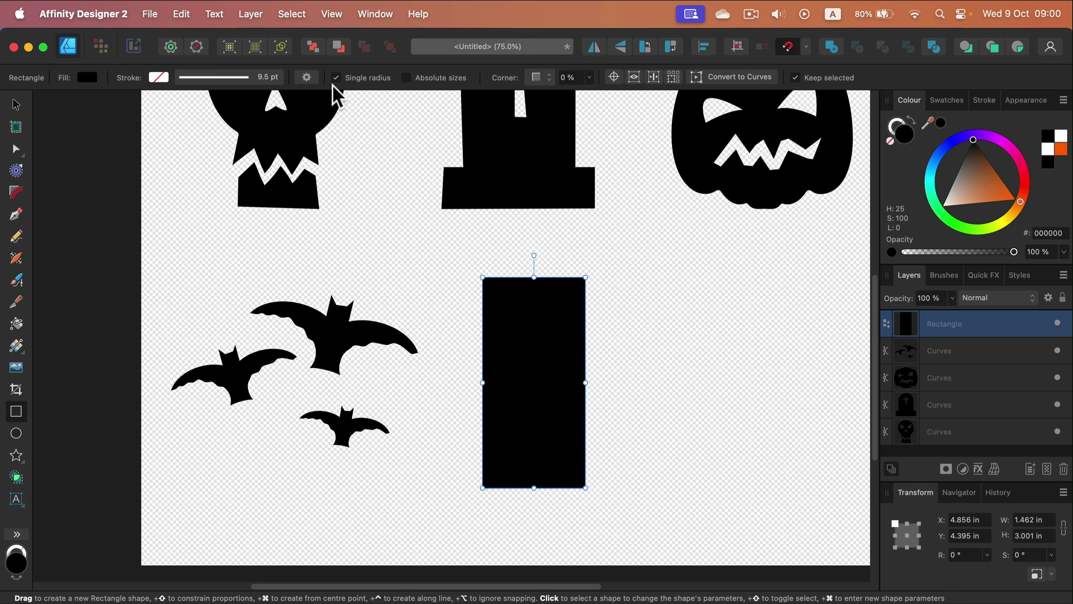
click(16, 149)
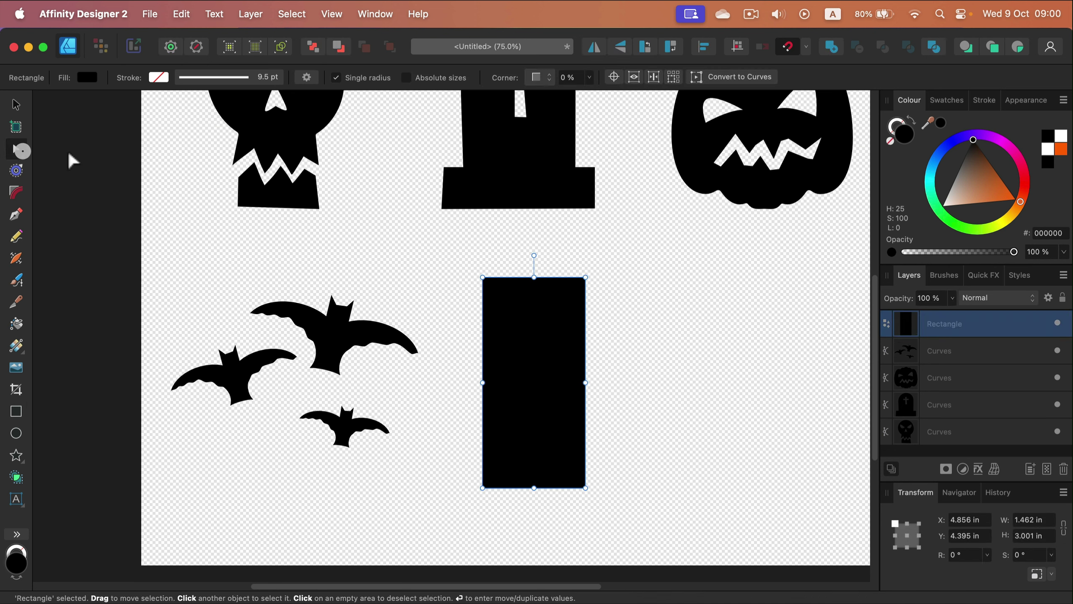
click(718, 81)
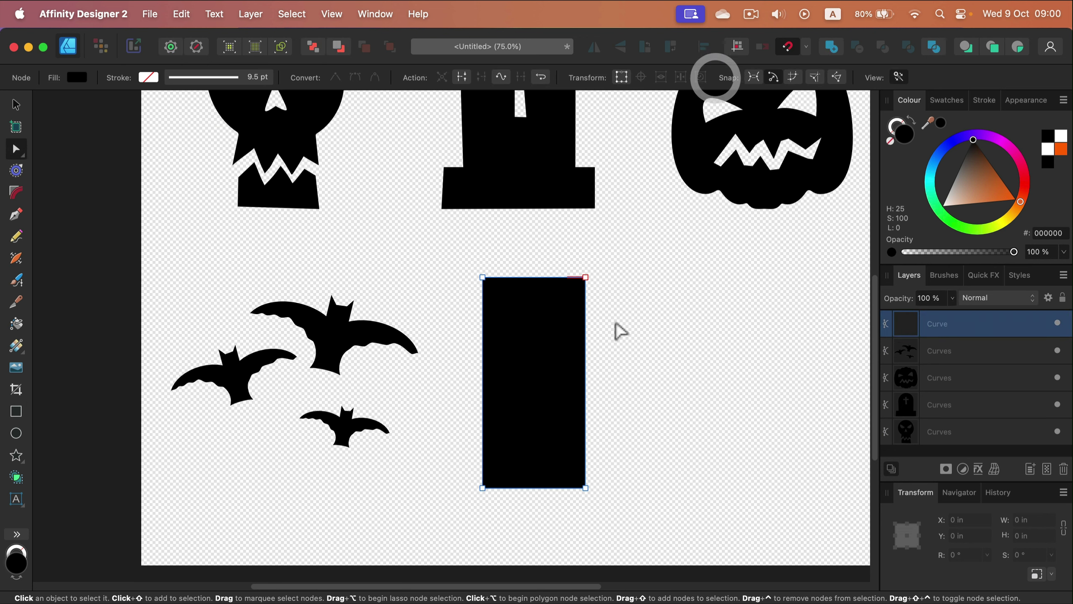
Add a node on each long side of the black rectangle and pull both outward to form a six-sided coffin outline.
click(586, 354)
drag(585, 353, 617, 355)
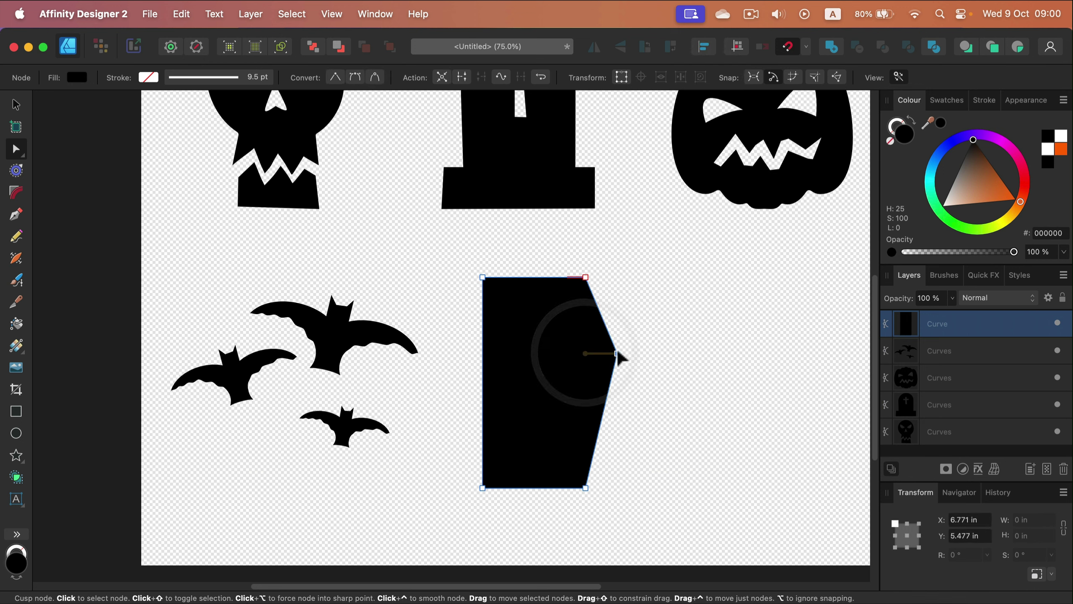
click(482, 356)
drag(482, 356, 443, 362)
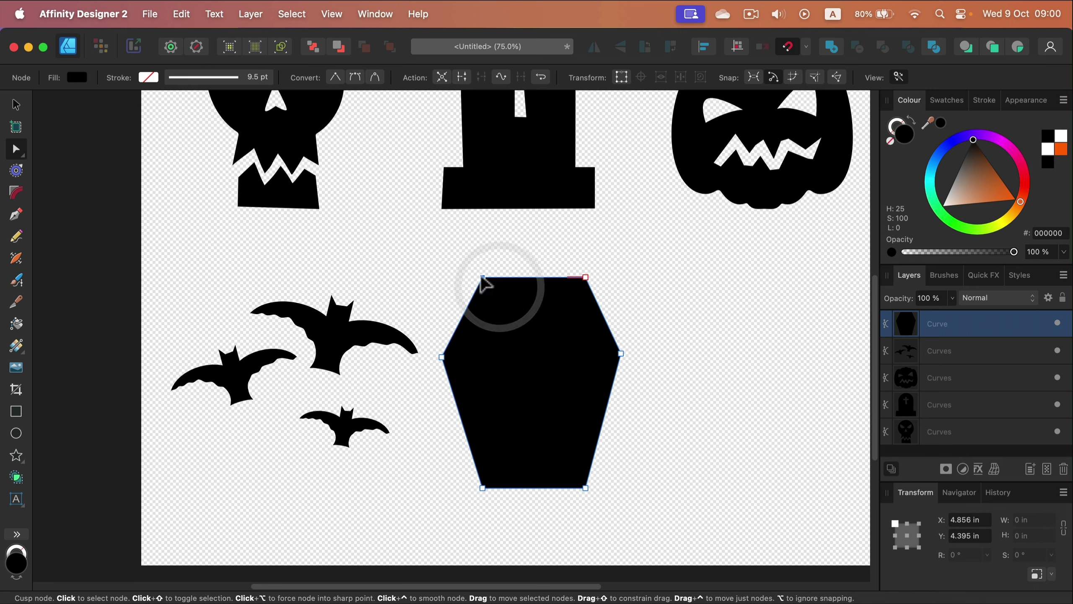
Narrow the coffin by moving its left-hand nodes inward, and offset its lower right and side corners for a slightly irregular outline.
drag(491, 281, 513, 281)
key(super+z)
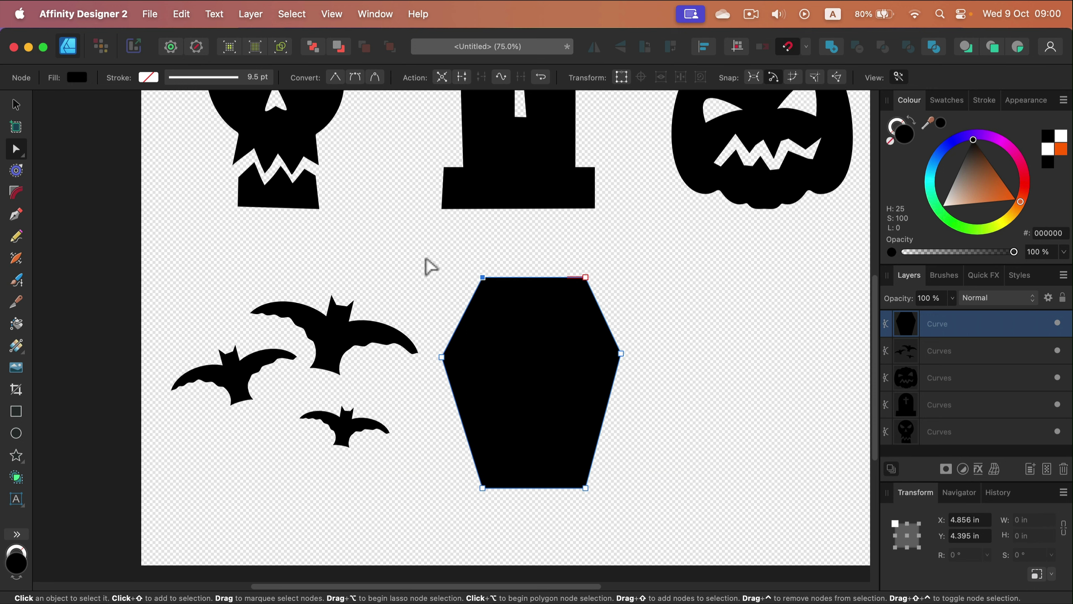
drag(427, 260, 518, 490)
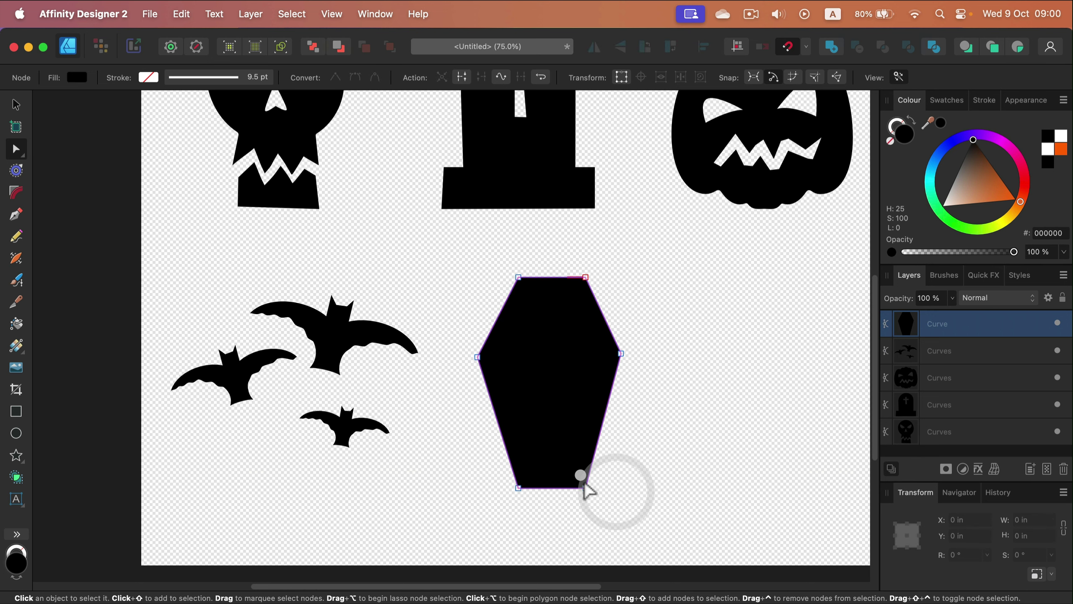
drag(585, 488, 582, 478)
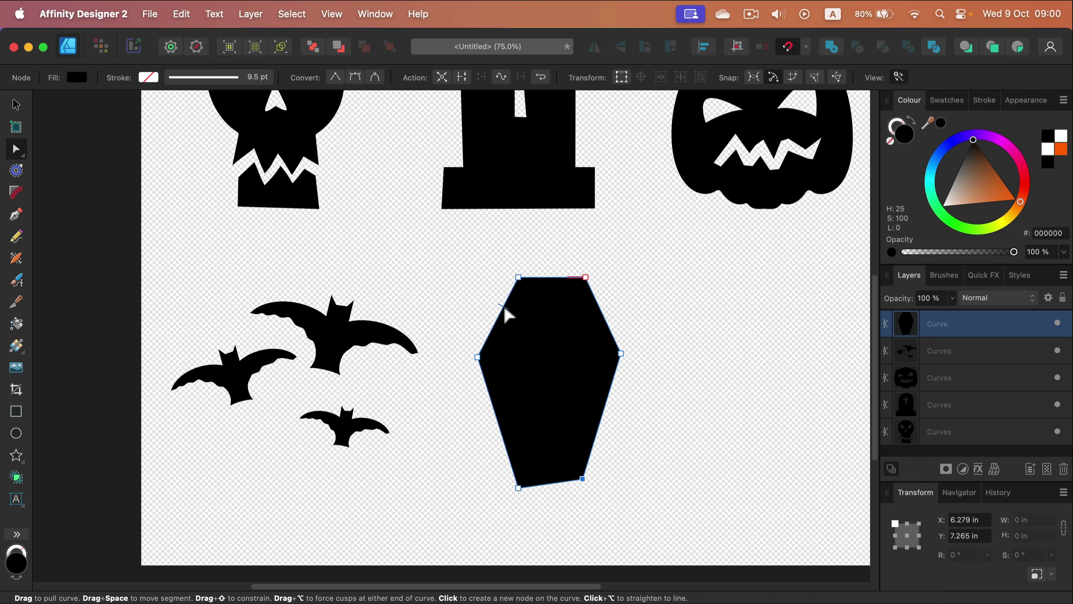
click(489, 356)
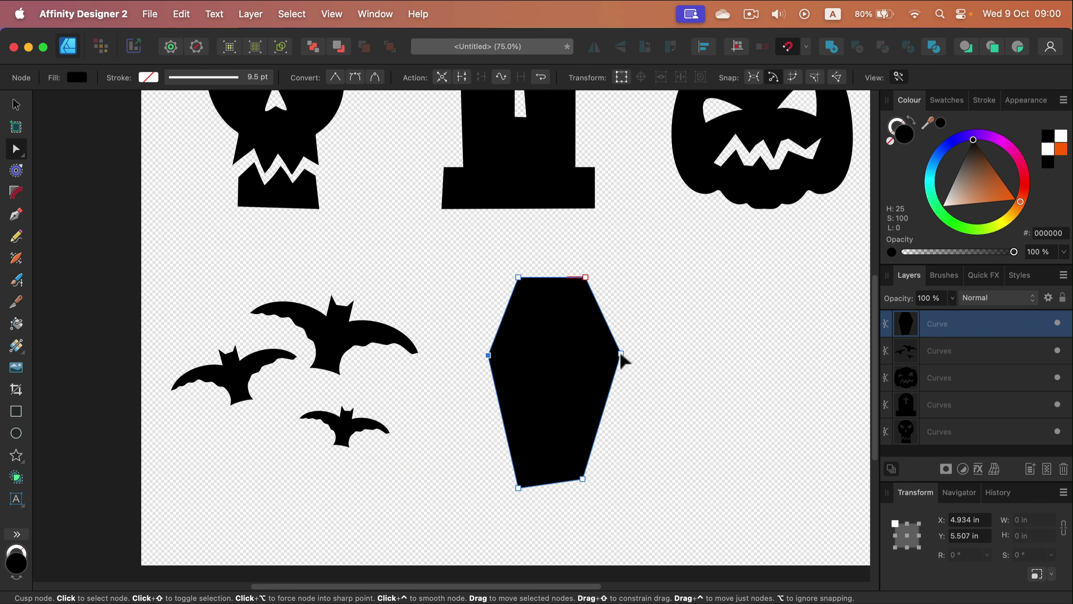
mouse_move(620, 354)
mouse_down()
mouse_move(612, 371)
mouse_move(614, 360)
mouse_up()
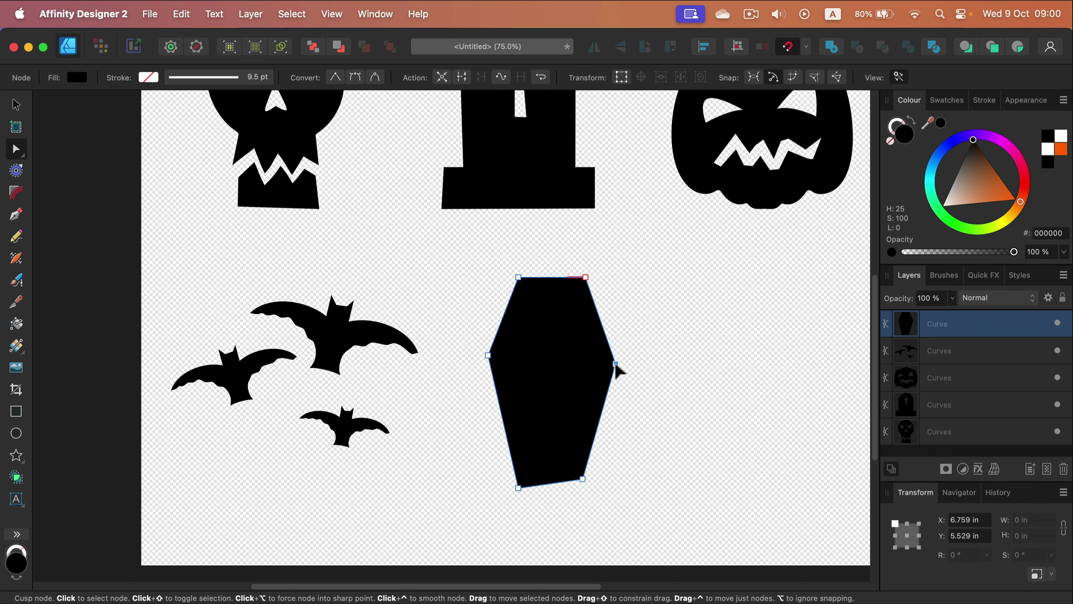
click(702, 305)
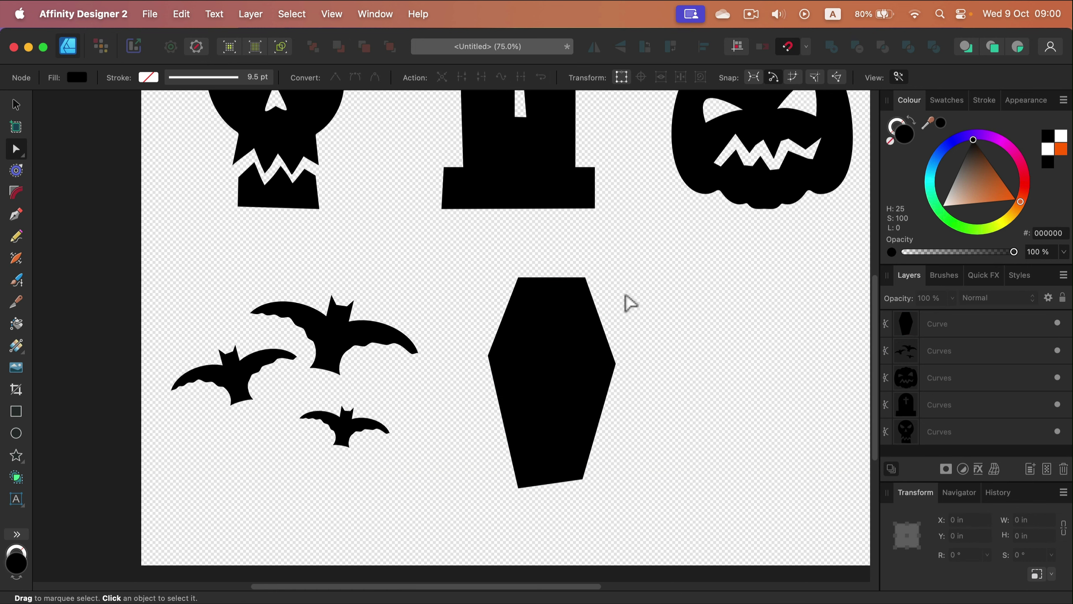
Draw a narrow black rectangle about 0.26 × 1.01 in to the right of the coffin.
scroll(627, 301, up, 5)
scroll(551, 239, down, 8)
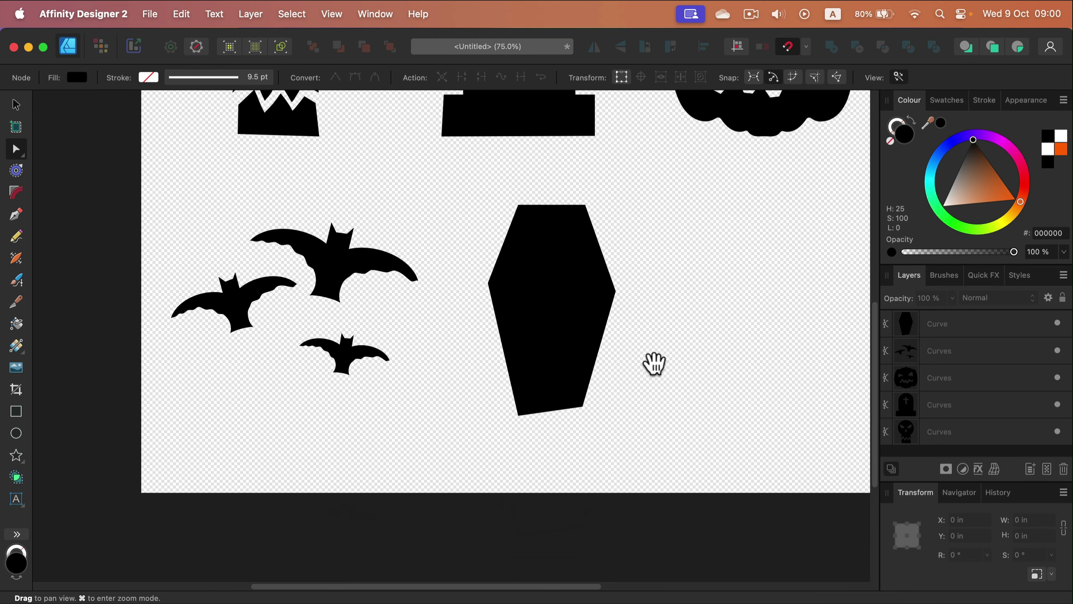
drag(654, 364, 477, 400)
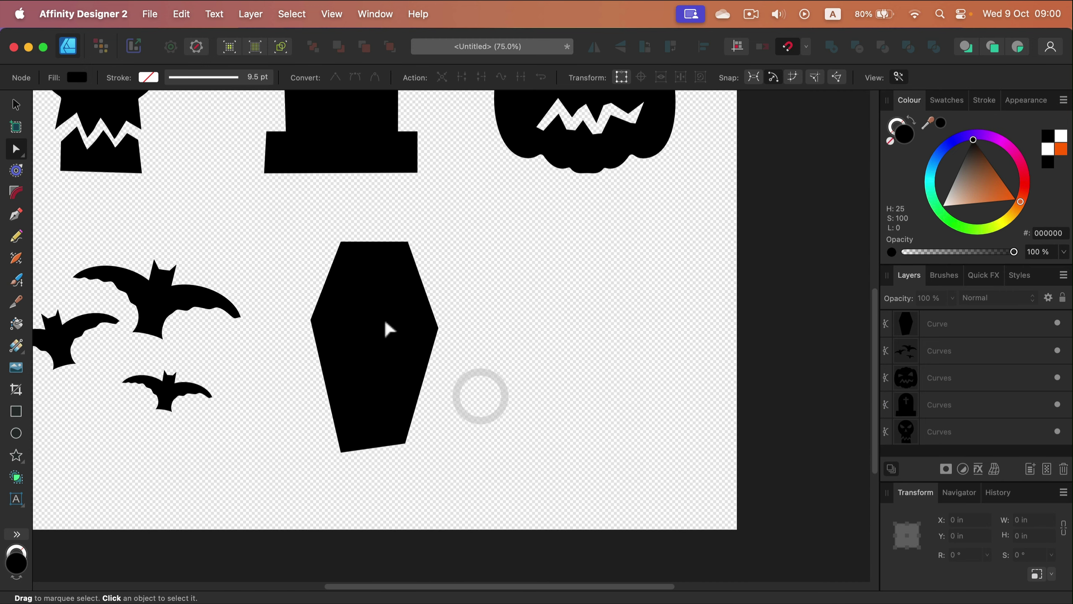
click(16, 411)
drag(542, 304, 559, 375)
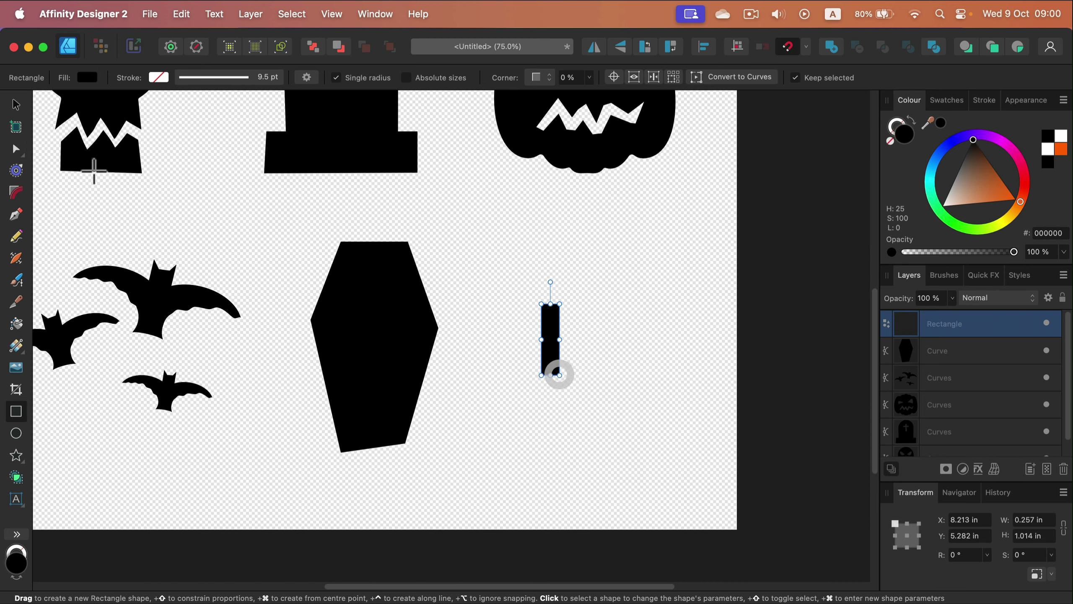
Duplicate the narrow rectangle, turn the copy crosswise over its upper part, and merge both into a single cross.
click(15, 105)
key(super+j)
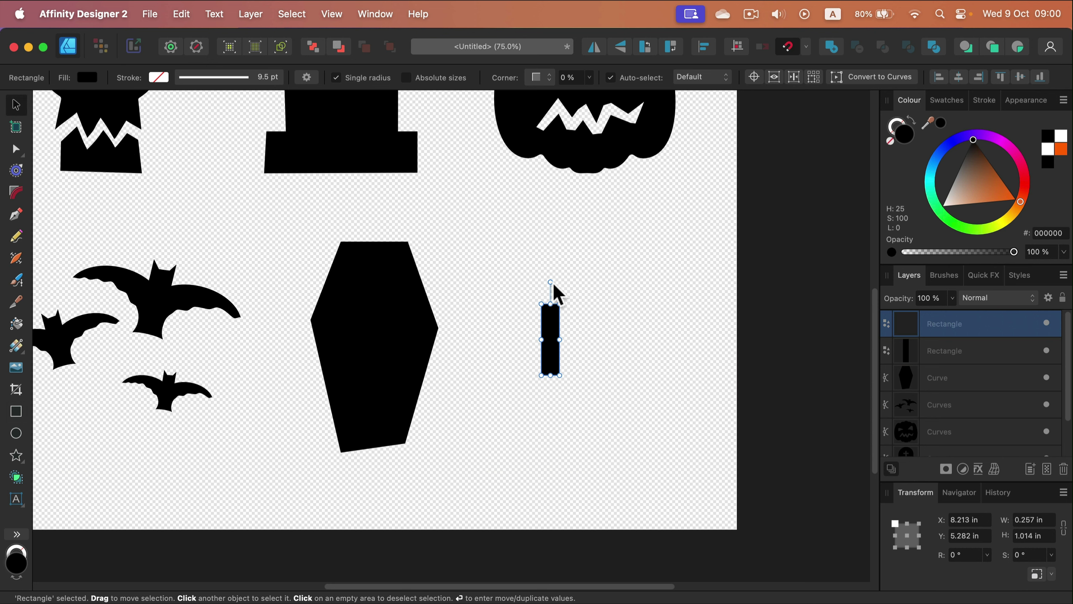
drag(551, 282, 571, 326)
drag(621, 262, 514, 375)
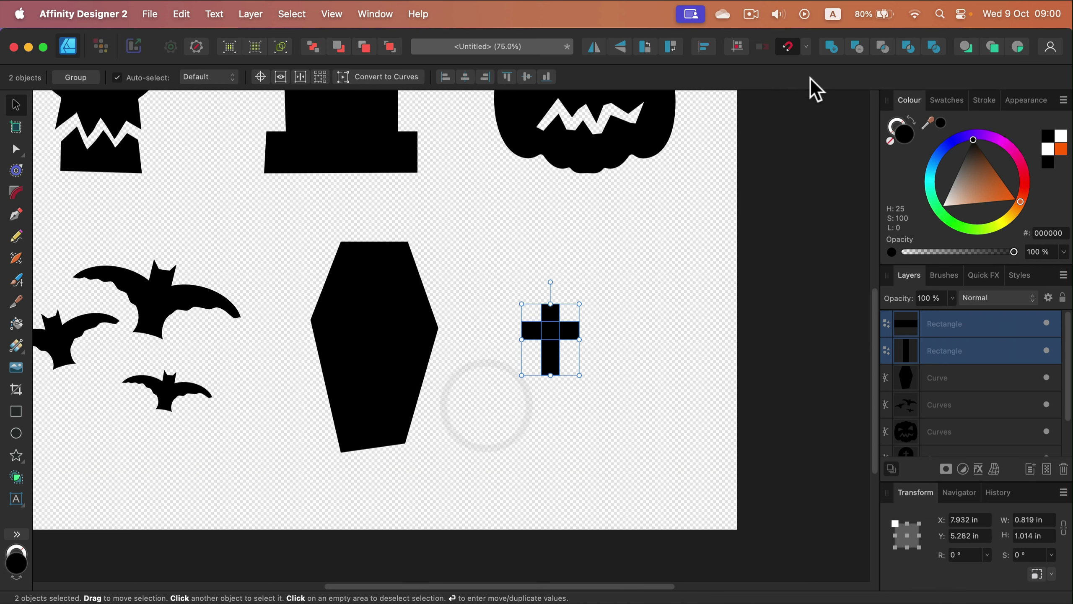
click(830, 48)
Make the cross irregular by shifting its left arm and top corners and bending a new node inward on its shaft.
click(16, 149)
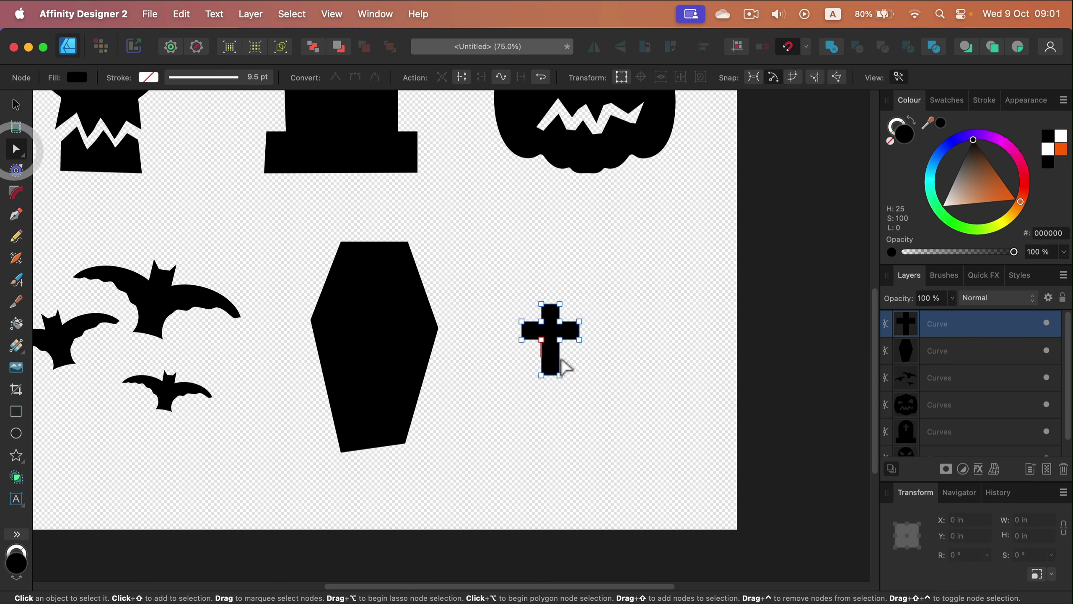
key(super+equal)
key(super+equal)
drag(587, 339, 598, 335)
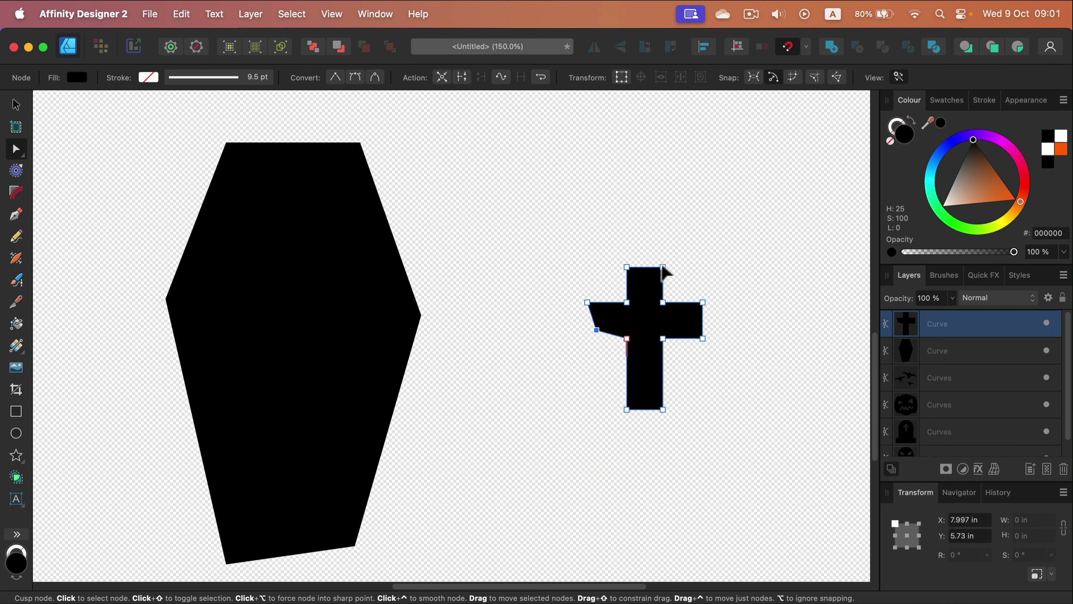
click(661, 361)
drag(661, 361, 658, 365)
click(699, 379)
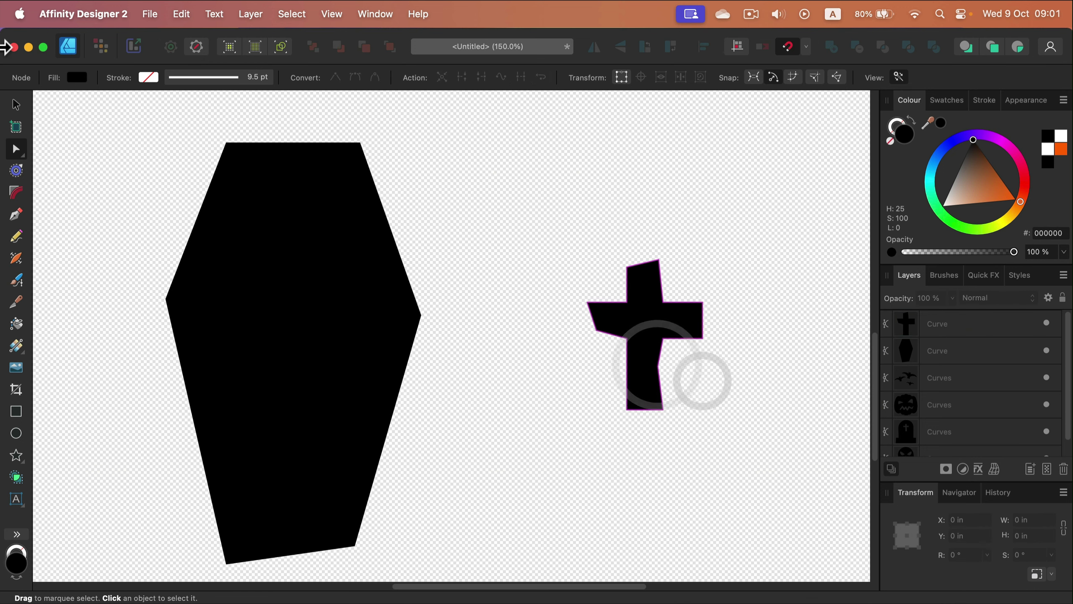
Fill the cross with orange FF6900, shrink it to about 0.51 × 0.67 in, and place it on the coffin's upper half.
click(16, 104)
click(642, 313)
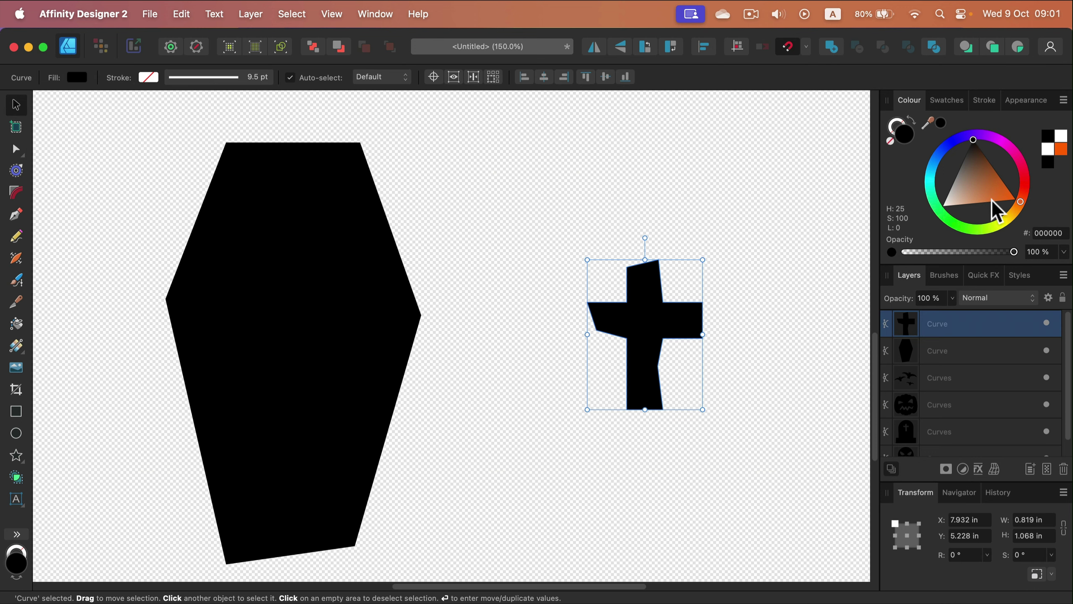
click(1061, 149)
drag(702, 409, 659, 353)
drag(627, 321, 300, 298)
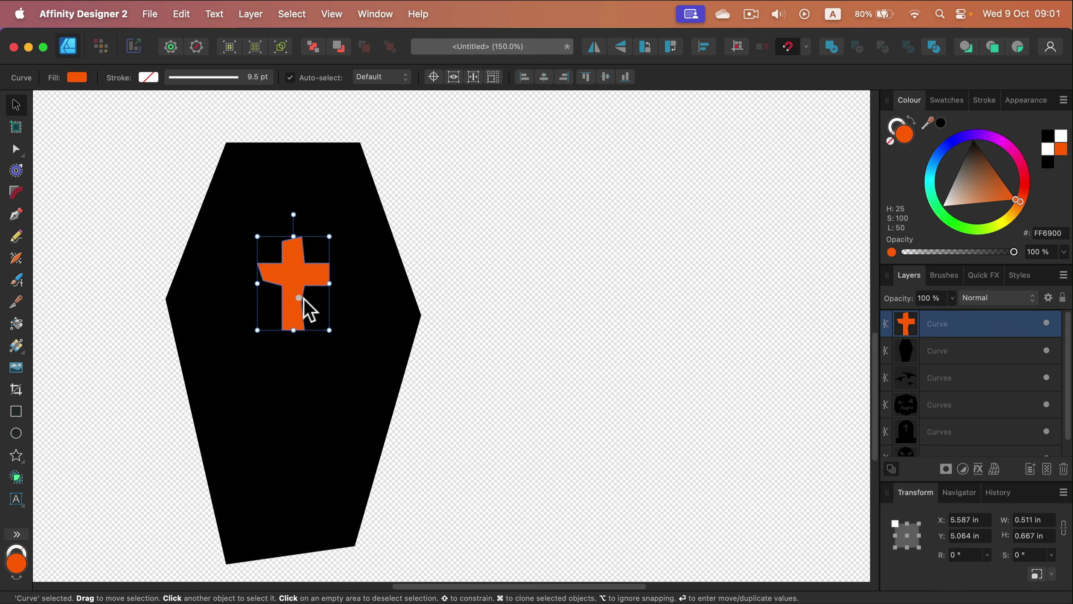
Subtract the cross from the coffin and move the coffin directly beneath the tombstone, to about X 4.456 in, Y 4.25 in.
shift+click(373, 326)
click(857, 47)
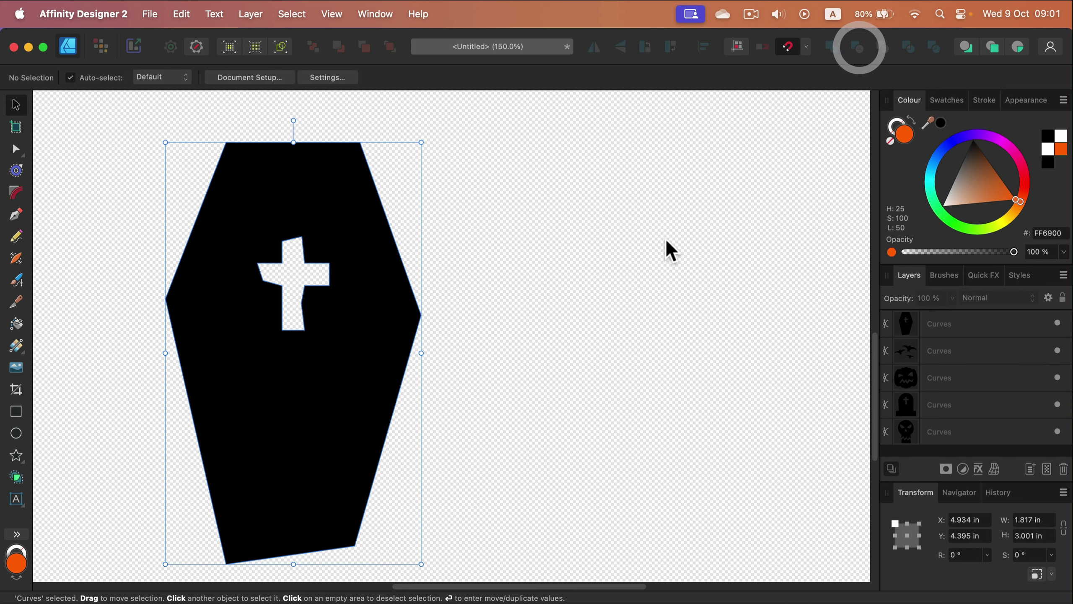
click(666, 238)
scroll(426, 333, down, 5)
drag(403, 370, 367, 363)
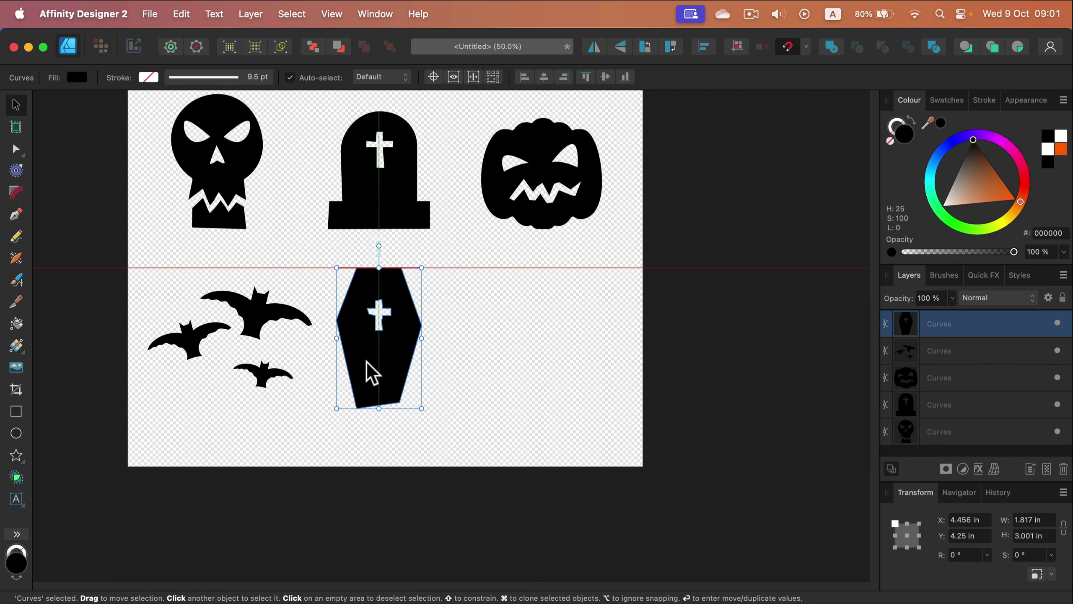
click(511, 352)
Draw an ellipse about 0.83 × 0.83 in beneath the pumpkin and fill it with black.
scroll(510, 360, up, 2)
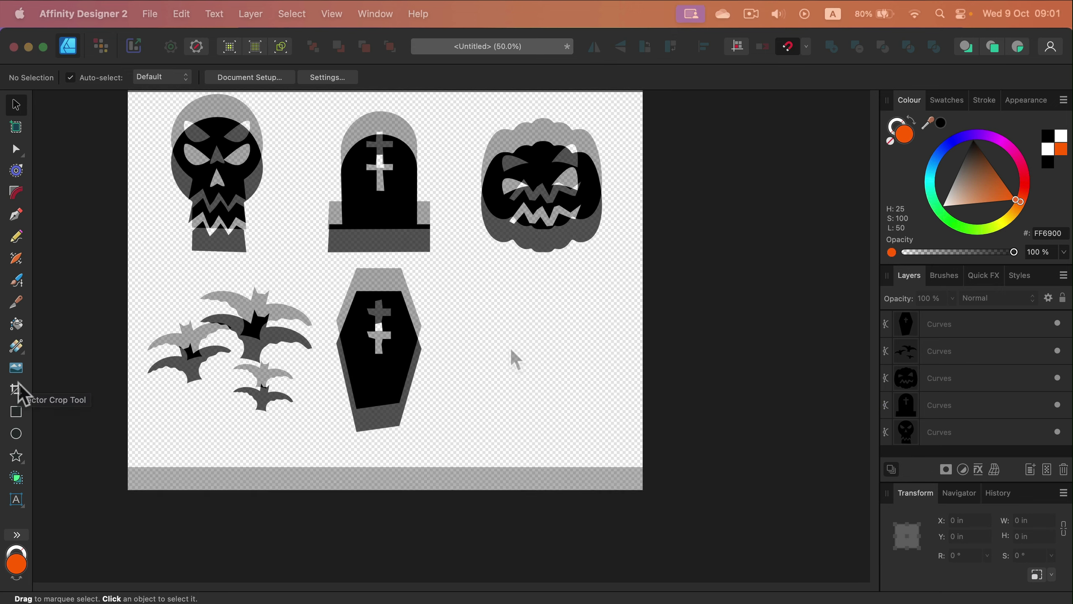
click(17, 433)
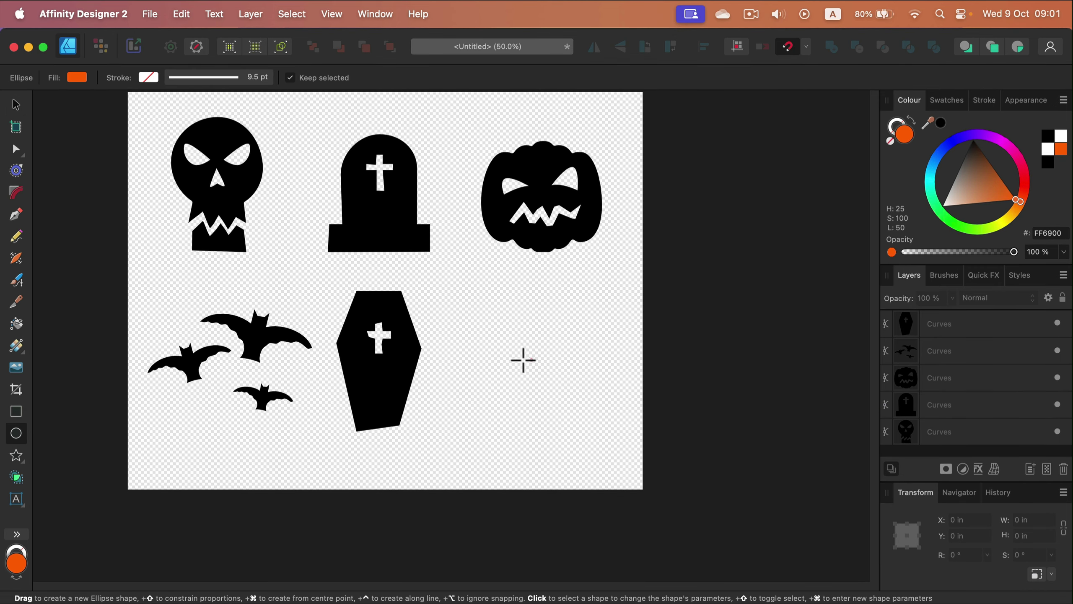
drag(529, 387, 555, 410)
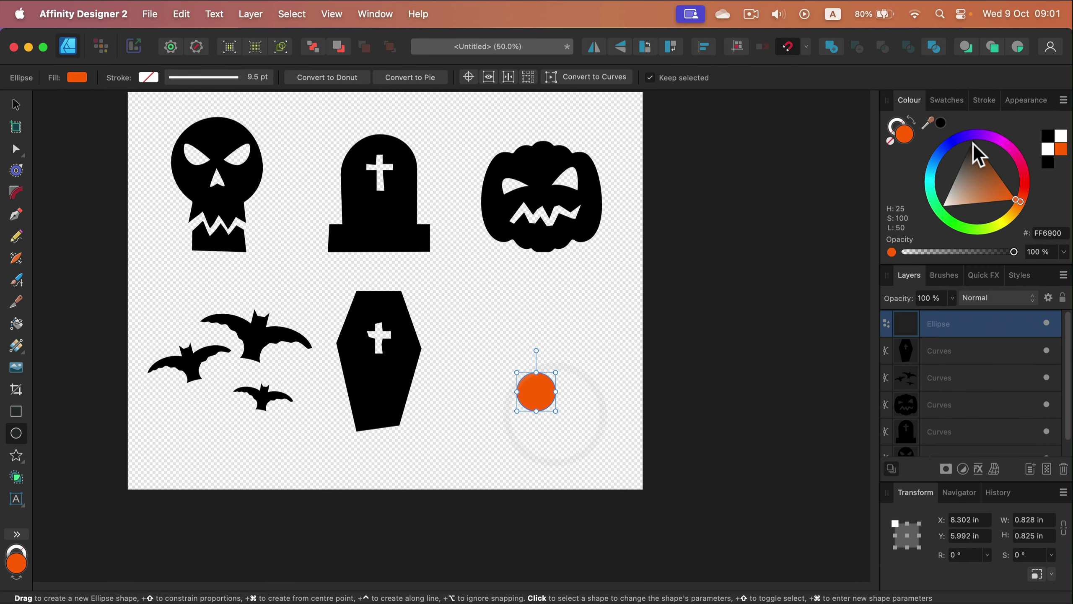
click(1047, 140)
click(16, 104)
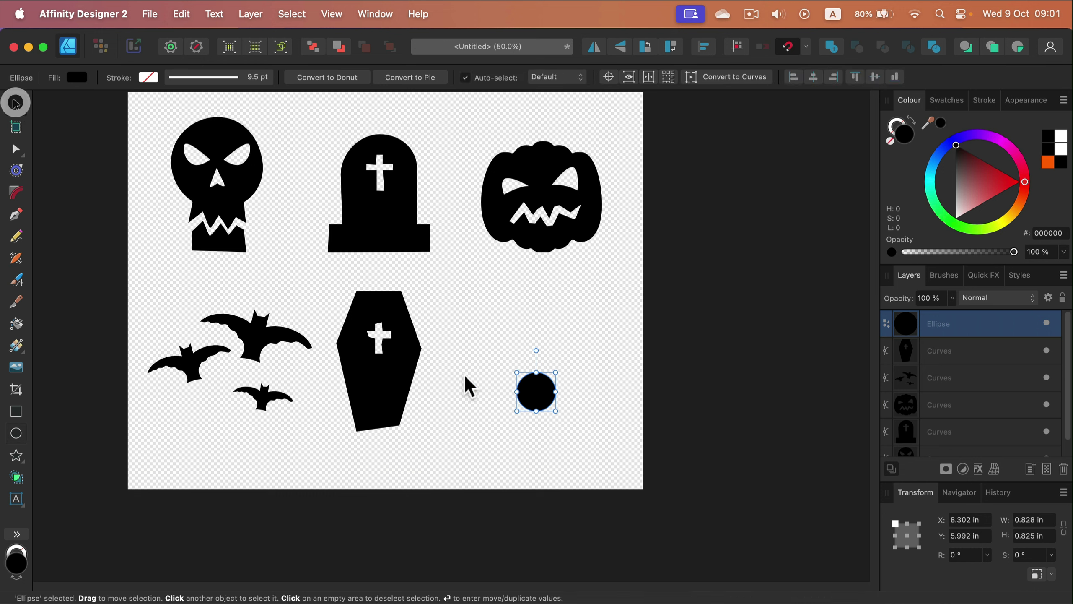
Enlarge the ellipse to about 1.2 in wide and 1.09 in tall.
drag(536, 368, 537, 359)
key(super+1)
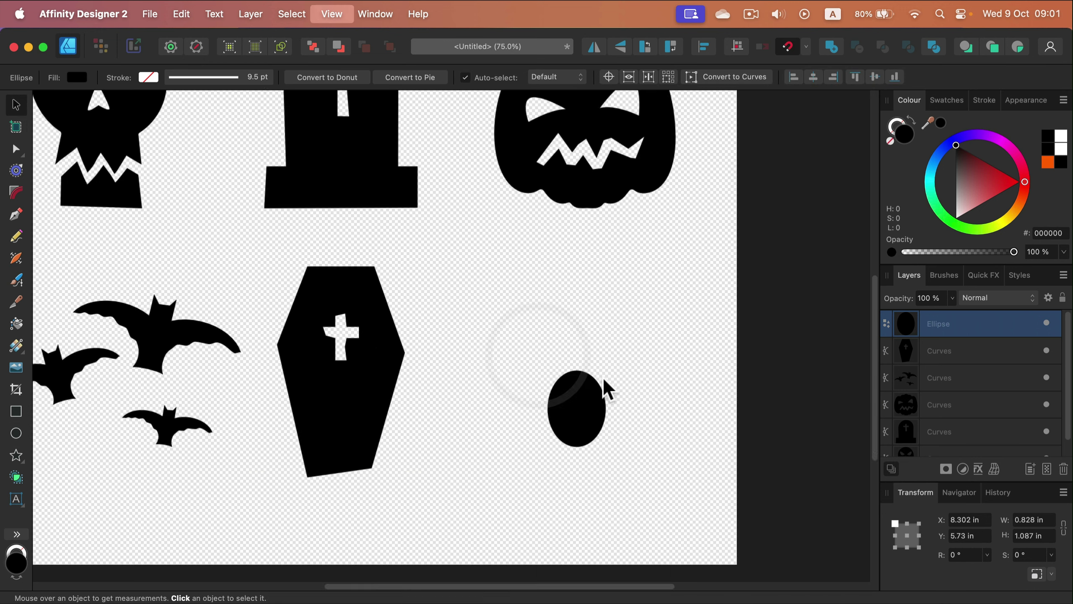
drag(616, 425, 553, 426)
drag(592, 381, 627, 379)
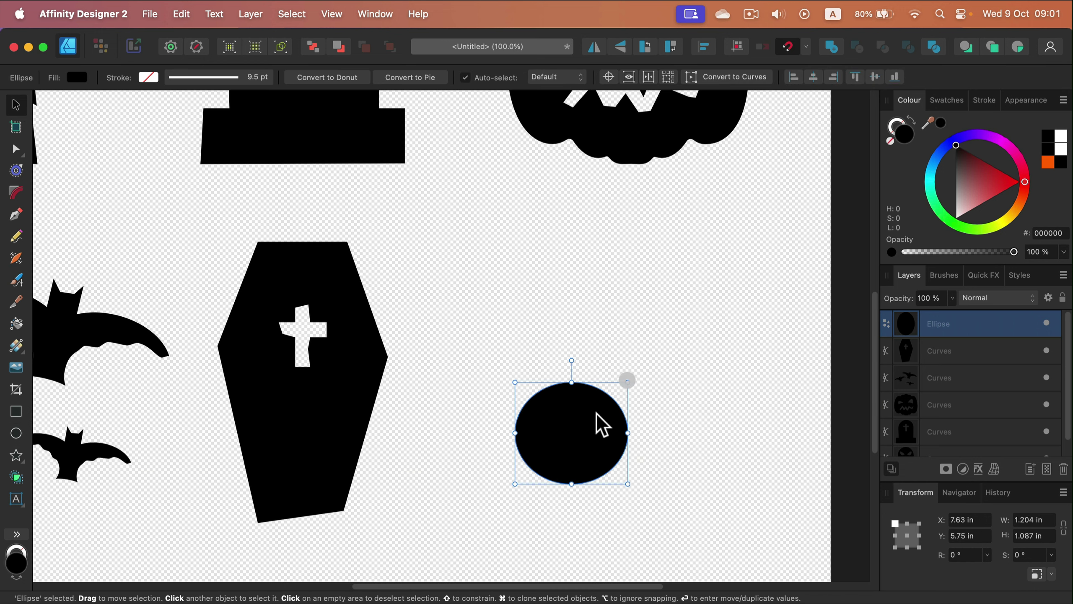
Add a smaller, narrower copy of the ellipse overlapping its top, and stretch the lower ellipse to about 1.19 in tall.
drag(585, 443, 594, 355)
drag(637, 395, 575, 414)
click(581, 458)
drag(571, 485, 571, 509)
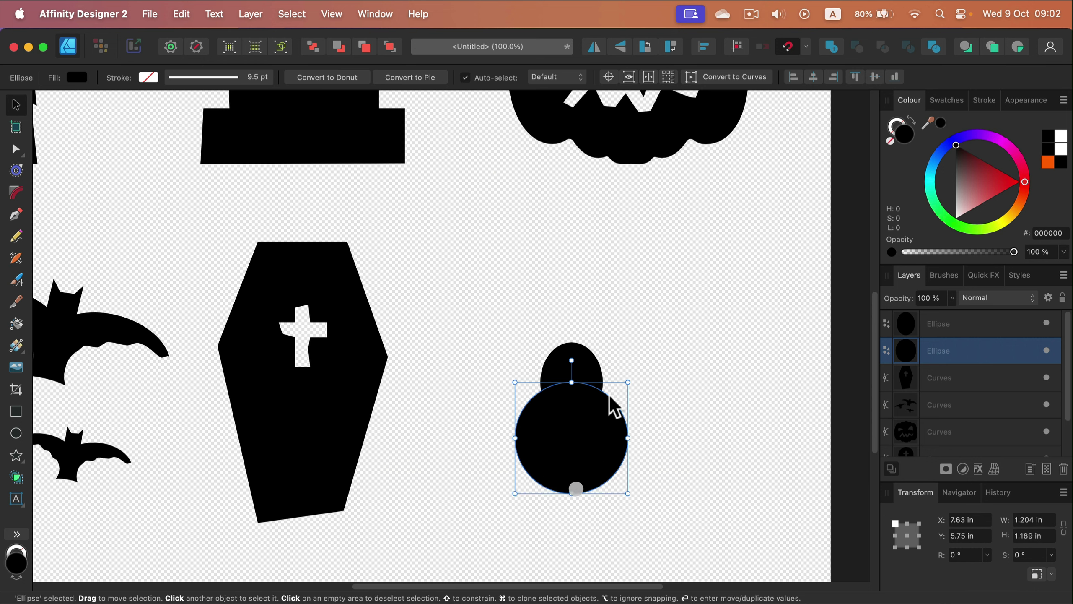
Merge the two ellipses into one body shape and move it up and right, beneath the pumpkin.
drag(702, 281, 473, 533)
click(831, 47)
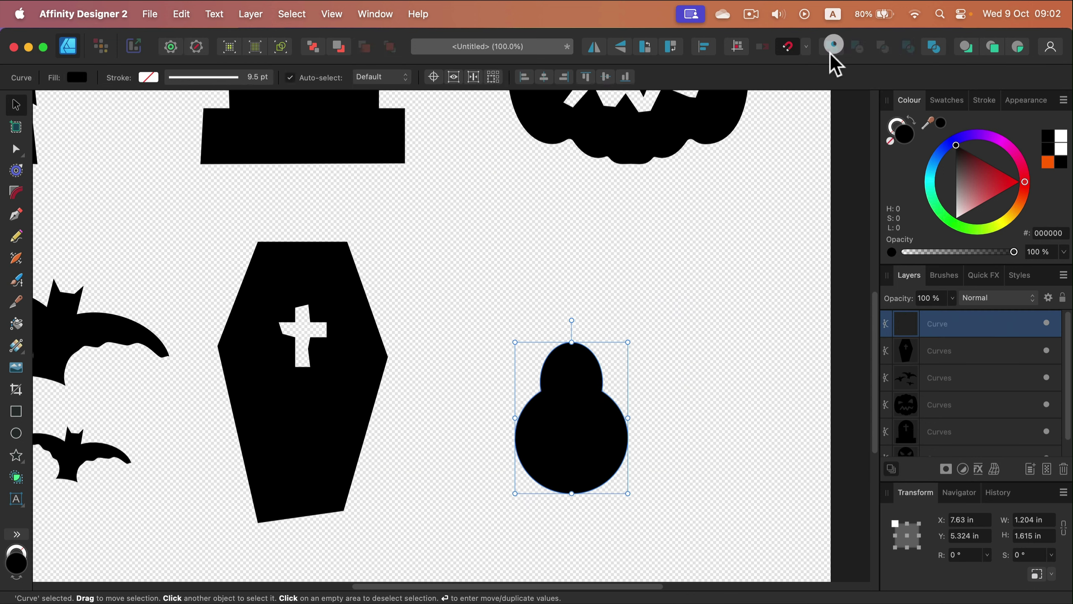
drag(602, 401, 647, 382)
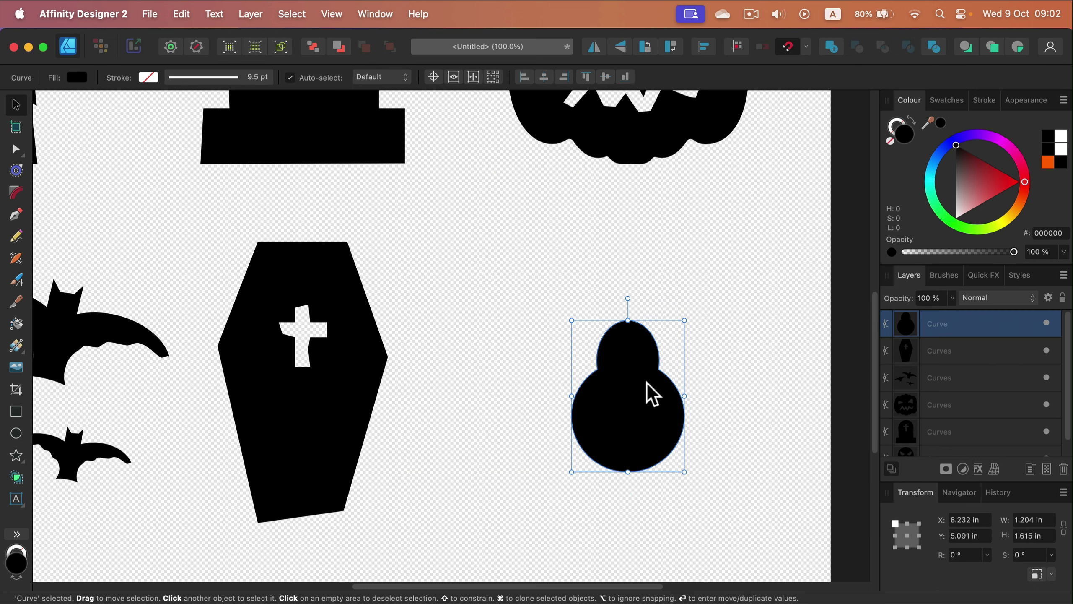
click(555, 276)
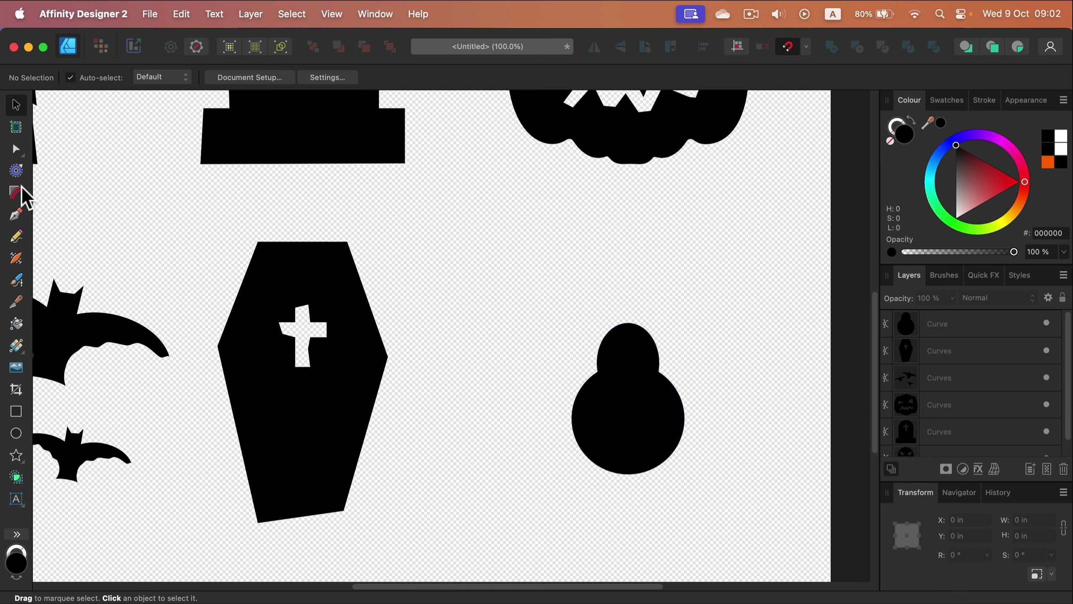
Draw a bent three-point leg upward from the left of the body's neck with the Pen tool, using a 17 pt black stroke.
click(15, 214)
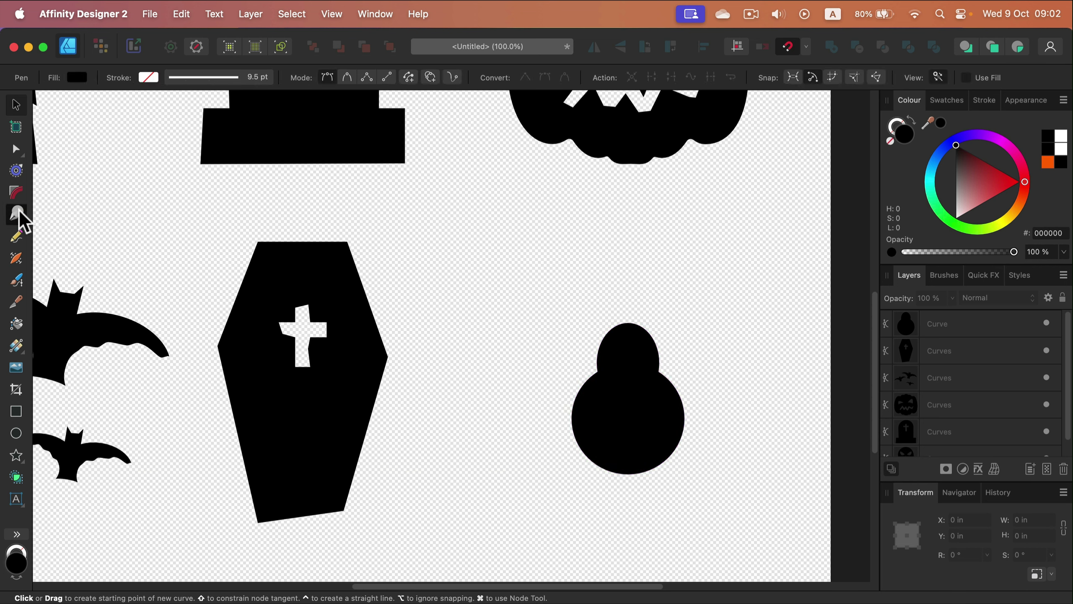
click(602, 368)
click(571, 337)
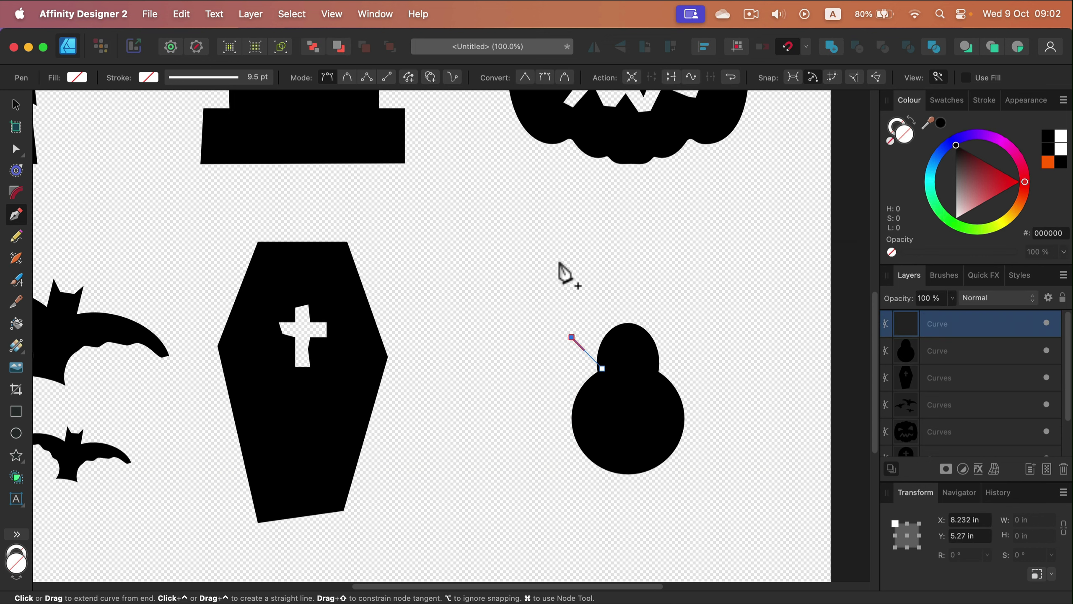
click(981, 101)
drag(958, 144, 969, 146)
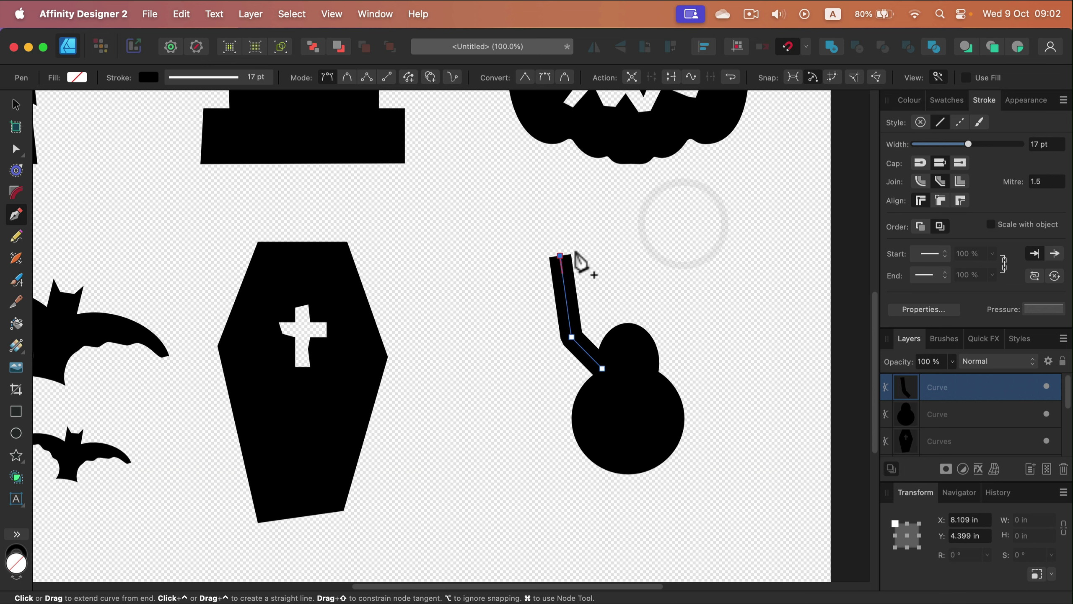
Set the leg's stroke width to 12 pt and lower the end of its pressure profile so it tapers toward the tip.
click(960, 145)
click(1037, 310)
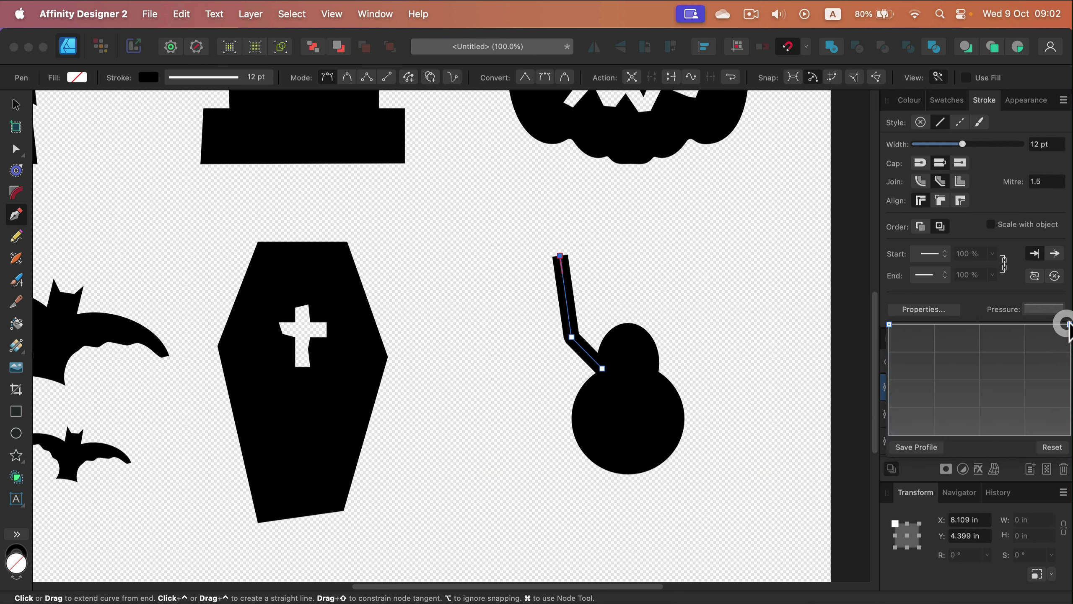
mouse_move(1070, 324)
mouse_down()
mouse_move(1068, 426)
mouse_move(1066, 410)
mouse_move(1049, 423)
mouse_up()
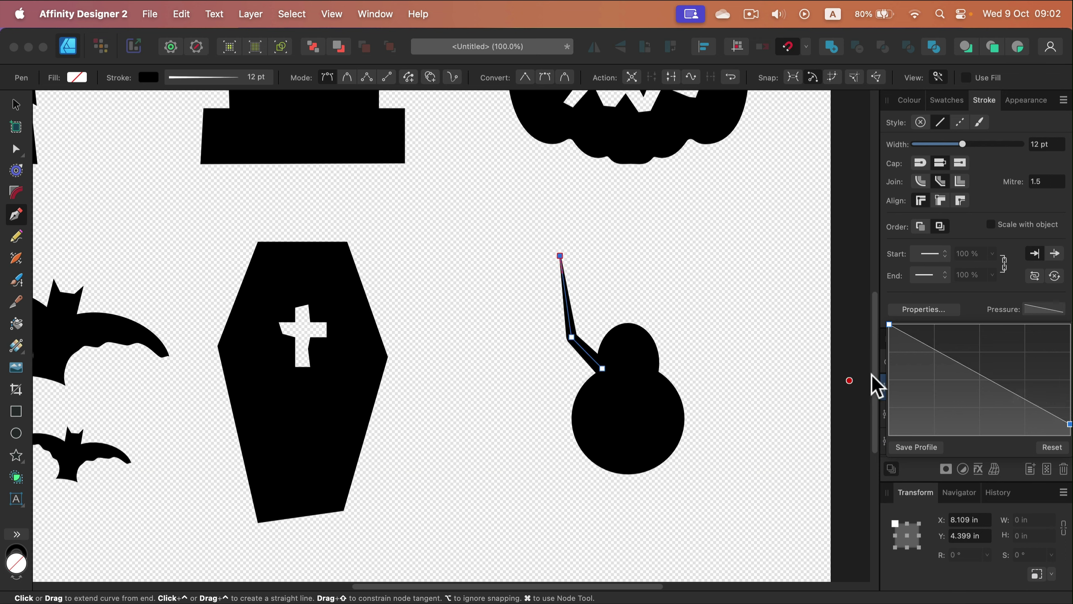
Draw a second tapering leg from the body's left side with the Pen tool, curving up to about X 7.54 in, Y 5.0 in.
click(15, 105)
click(376, 200)
click(17, 213)
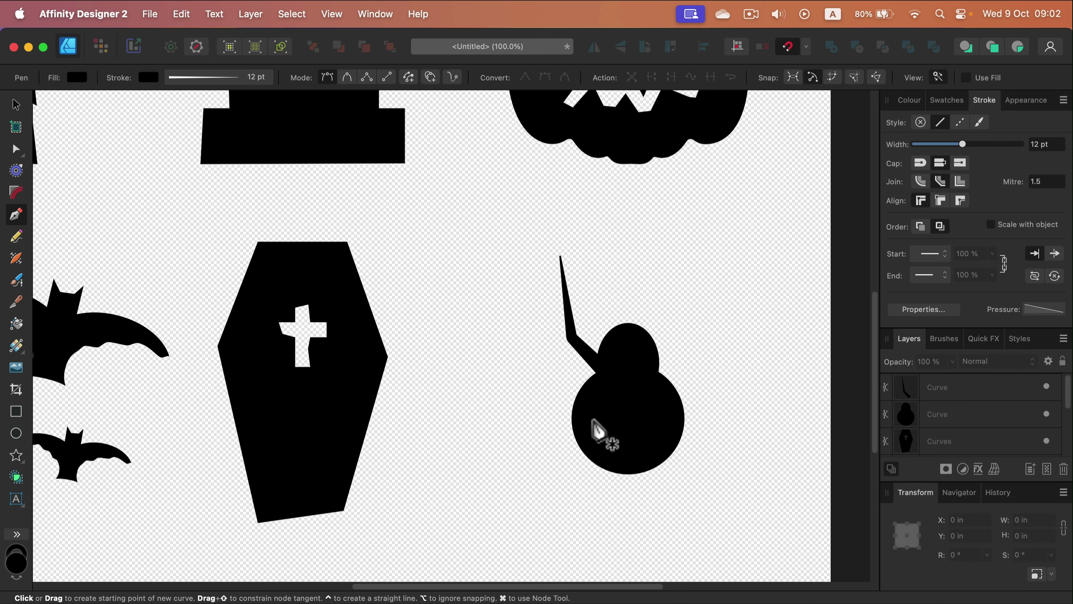
click(581, 398)
drag(507, 312, 489, 282)
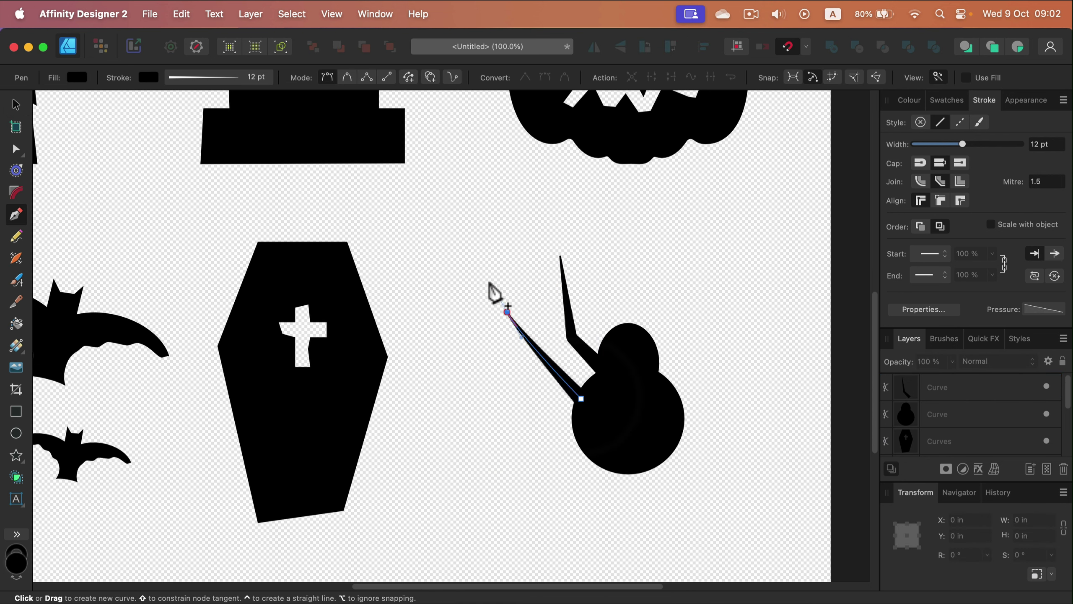
click(486, 264)
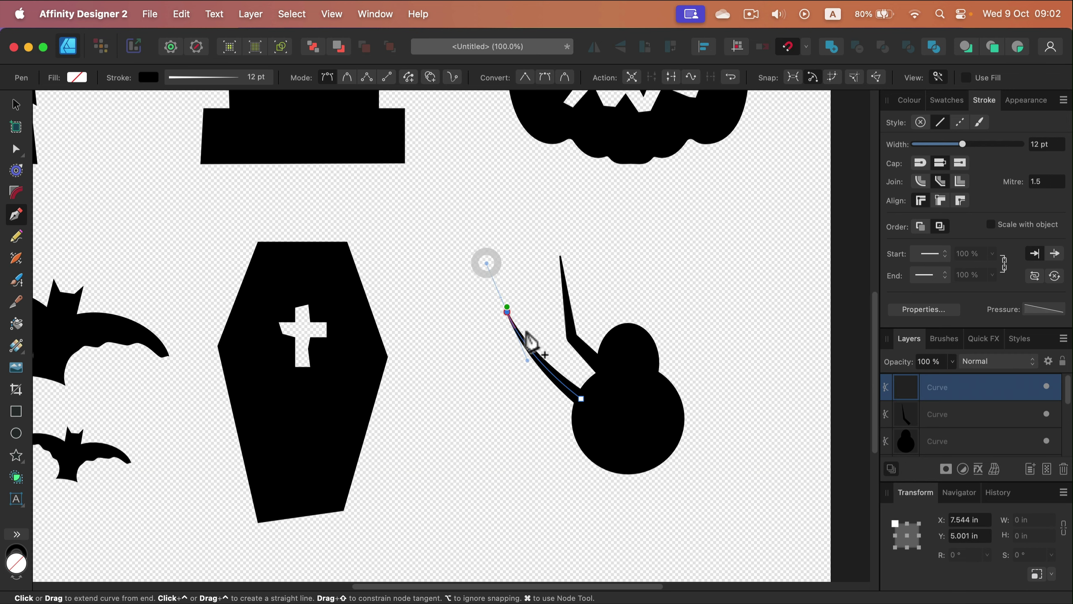
Draw two more curved tapering legs with the Pen tool, running downward from the lower left of the spider's body.
click(592, 417)
mouse_move(543, 522)
mouse_down()
mouse_move(535, 549)
mouse_move(546, 574)
mouse_move(546, 539)
mouse_move(568, 567)
mouse_move(559, 556)
mouse_move(584, 571)
mouse_move(582, 559)
mouse_up()
key(Escape)
click(612, 423)
key(Escape)
Duplicate the four left legs, place the copies on the body's right side and flip them horizontally.
click(16, 104)
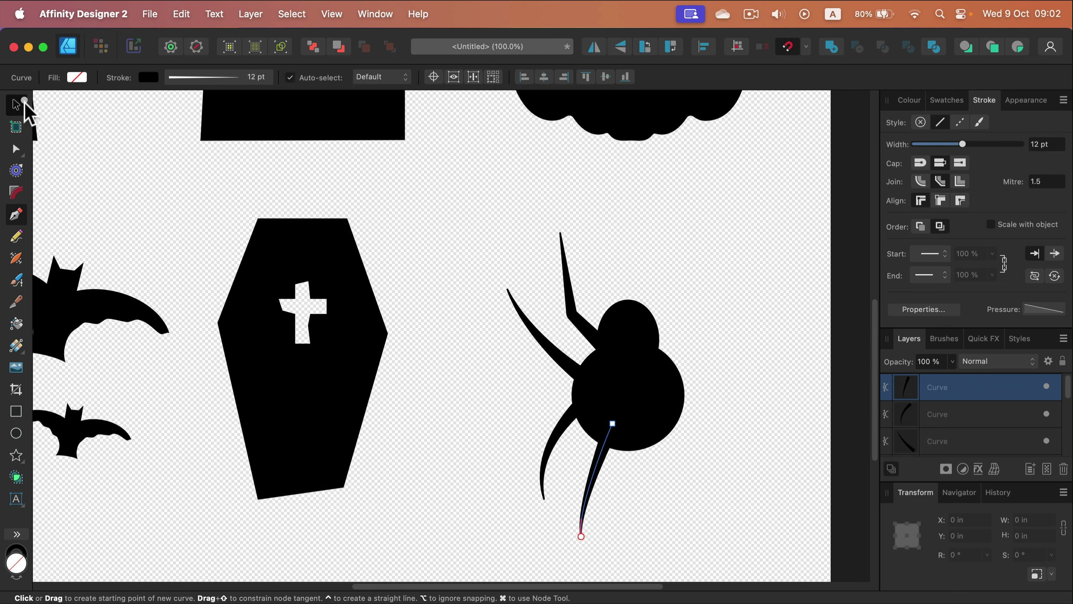
click(563, 266)
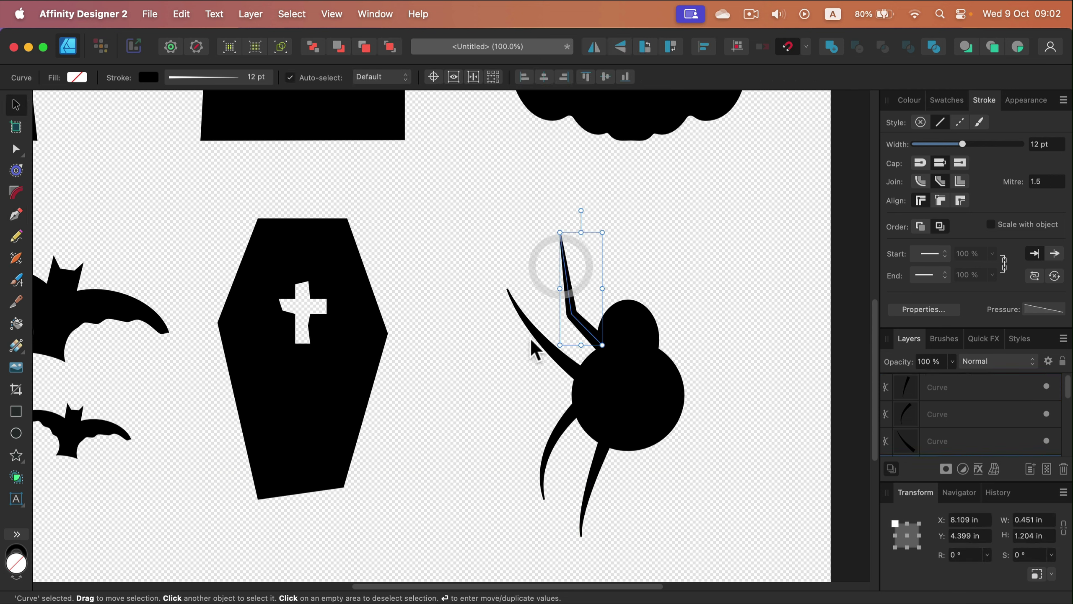
shift+click(536, 332)
shift+click(554, 433)
shift+click(595, 471)
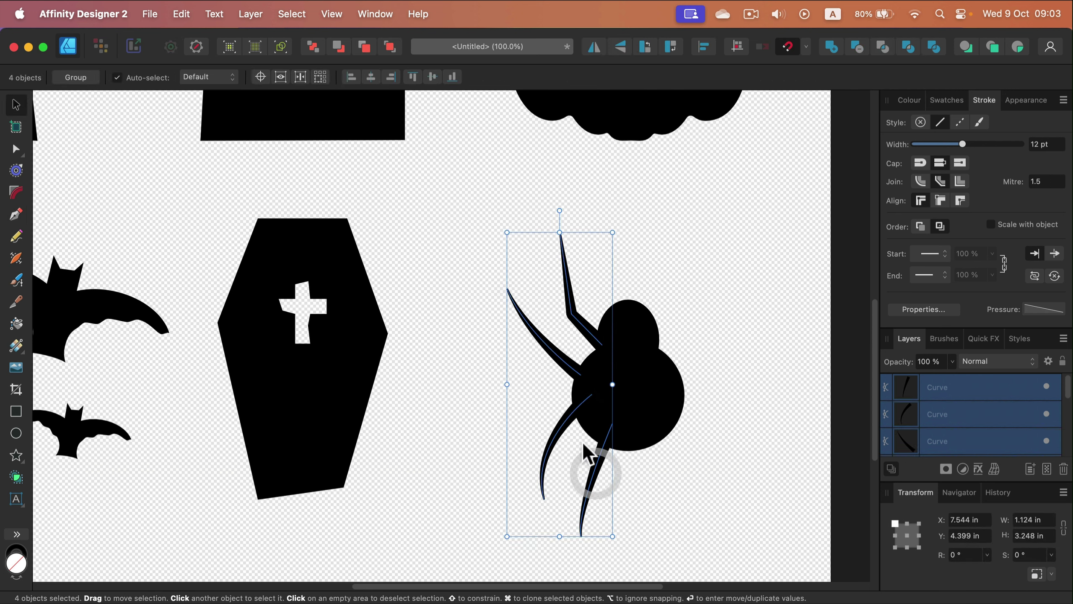
mouse_move(559, 431)
mouse_down()
mouse_move(714, 439)
mouse_move(678, 422)
mouse_move(688, 426)
mouse_up()
click(591, 46)
click(498, 405)
Bow the lowest right leg outward with its tip farther right, and move the tip of the leg above it up and outward.
scroll(587, 410, down, 3)
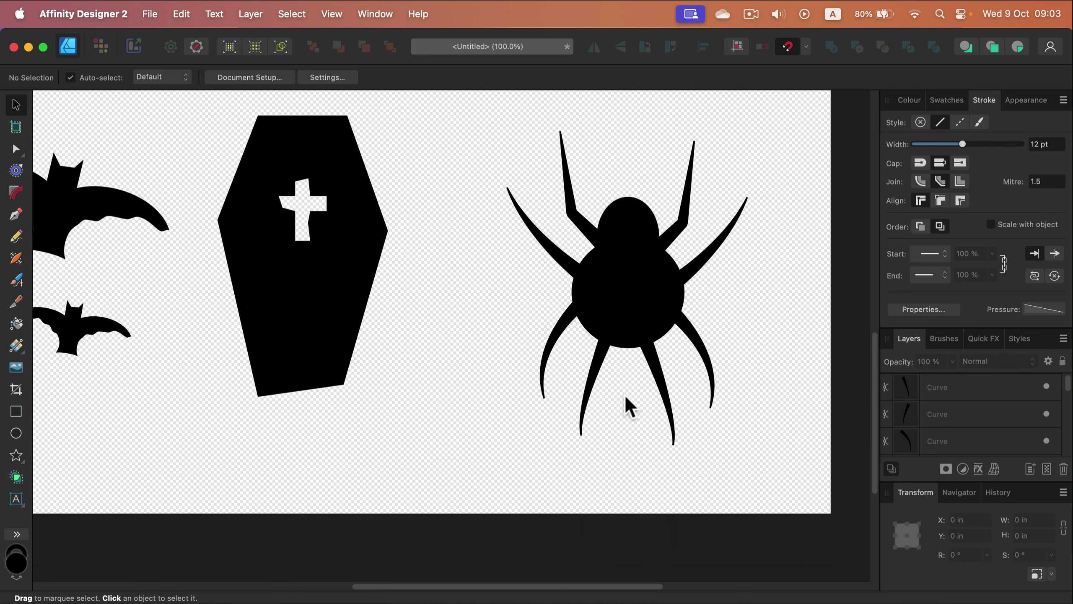
click(664, 394)
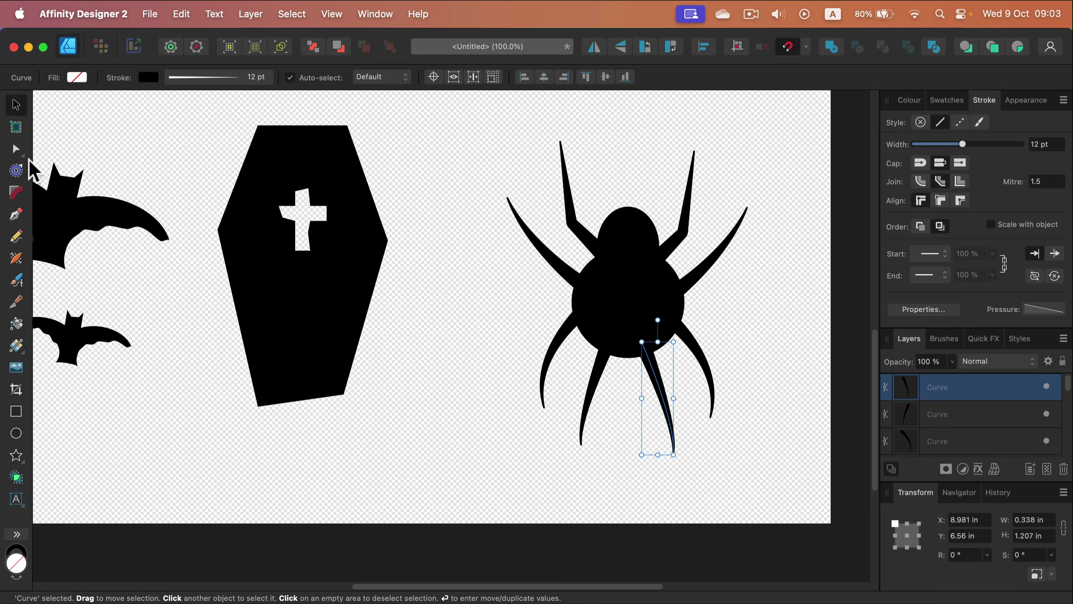
click(18, 149)
drag(661, 391, 687, 374)
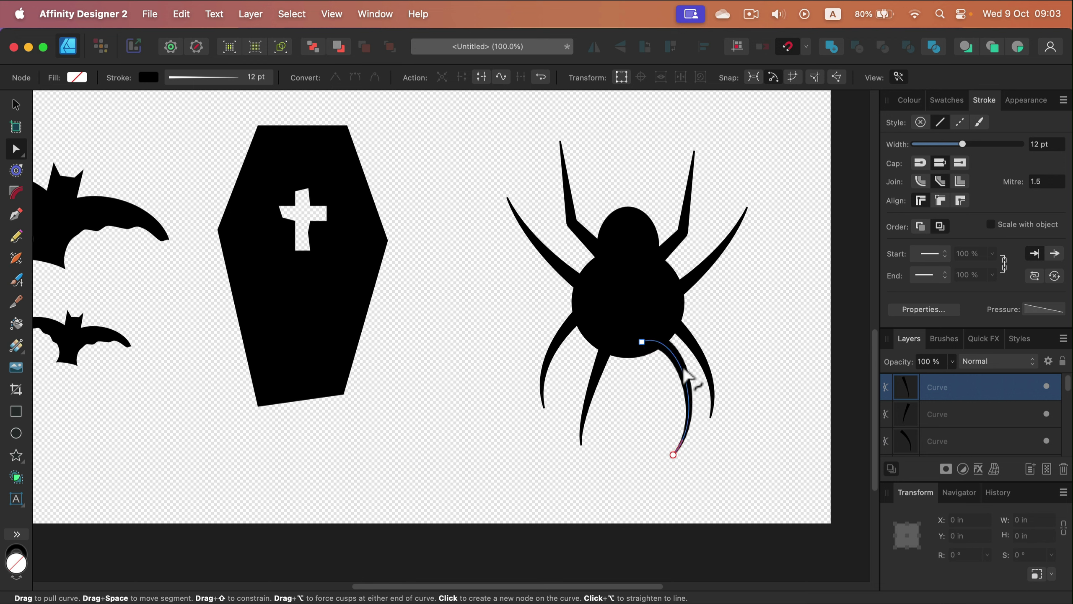
drag(672, 453, 694, 453)
click(710, 359)
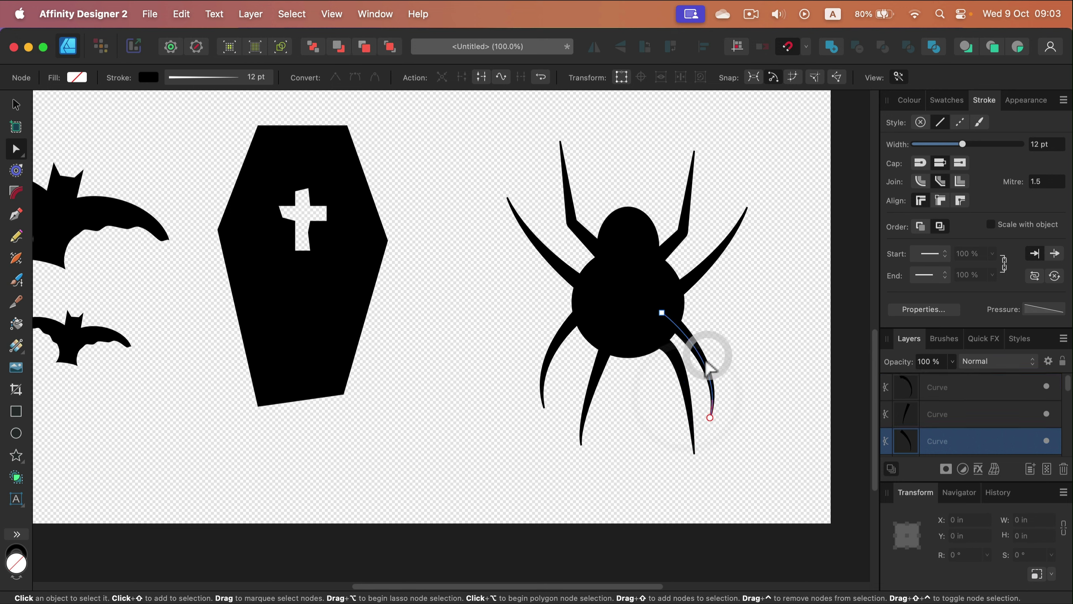
drag(710, 417, 731, 396)
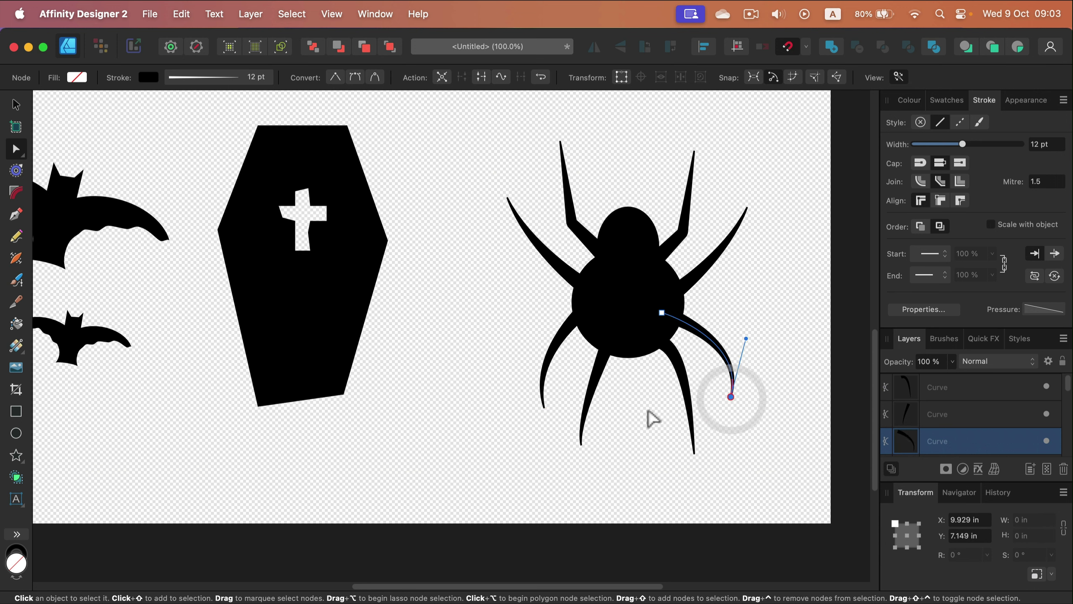
Shift the two lower left legs slightly outward and rotate the upper one of them about 12 degrees clockwise.
click(593, 394)
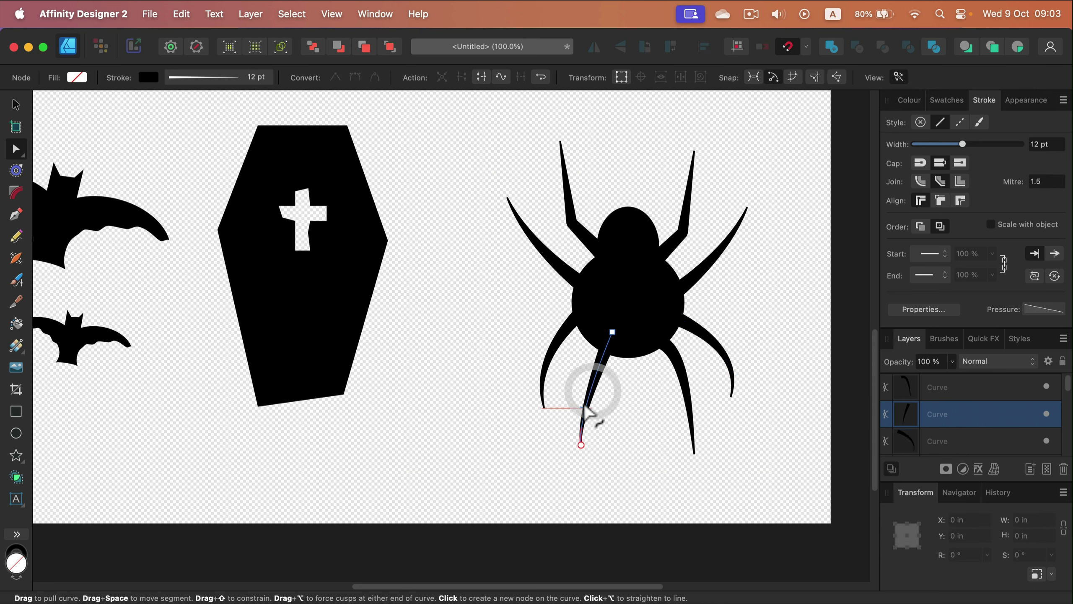
click(13, 103)
drag(591, 359, 538, 347)
click(548, 356)
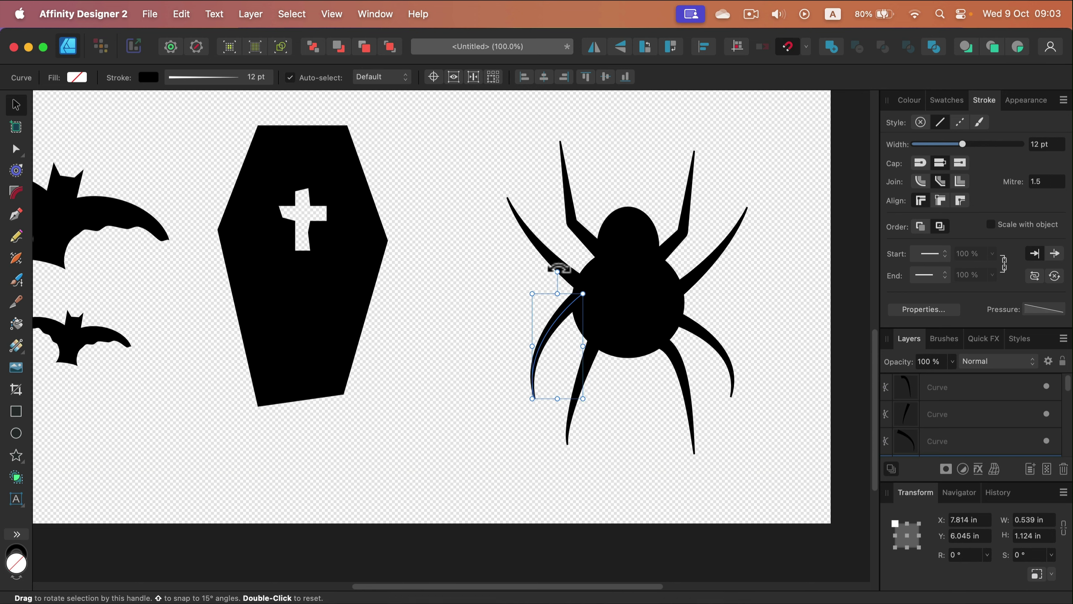
drag(558, 269, 586, 242)
click(479, 338)
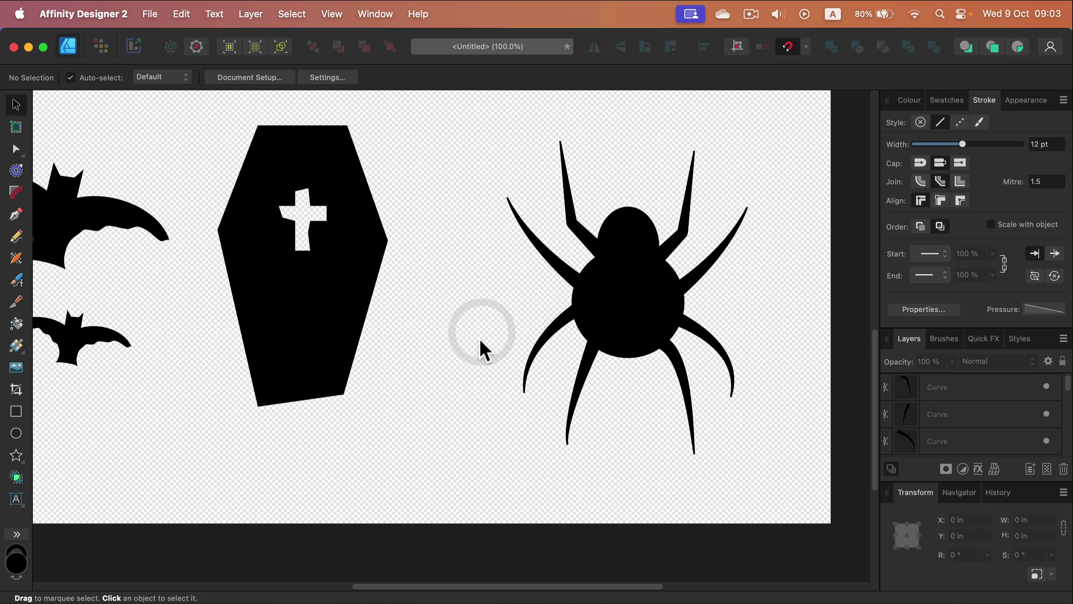
Add a node midway along the second left leg and reshape it, pulling the tip slightly inward for a stronger bend.
click(555, 271)
click(16, 149)
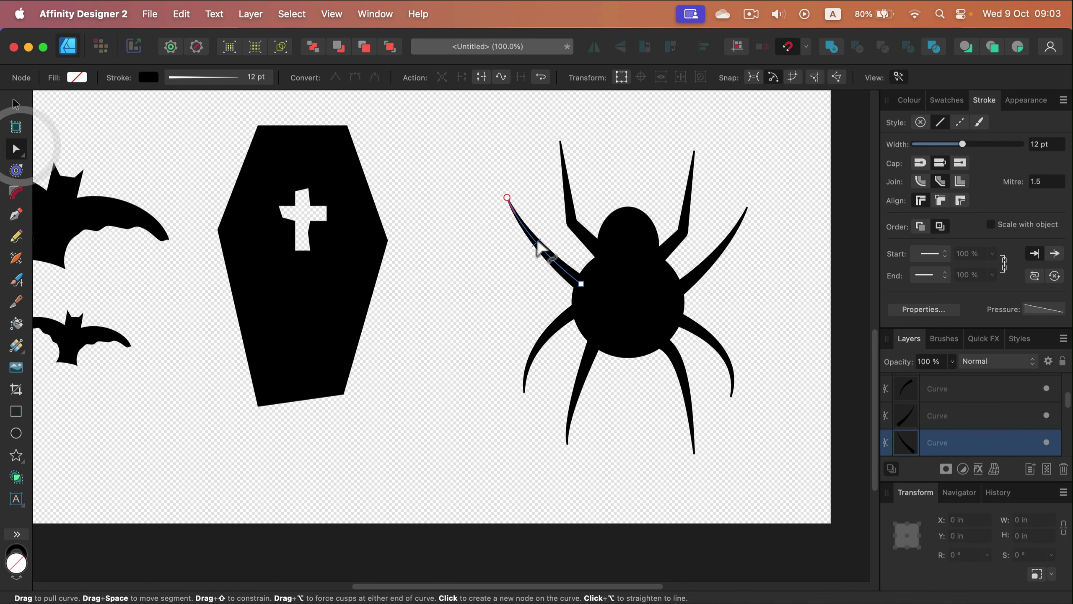
click(544, 250)
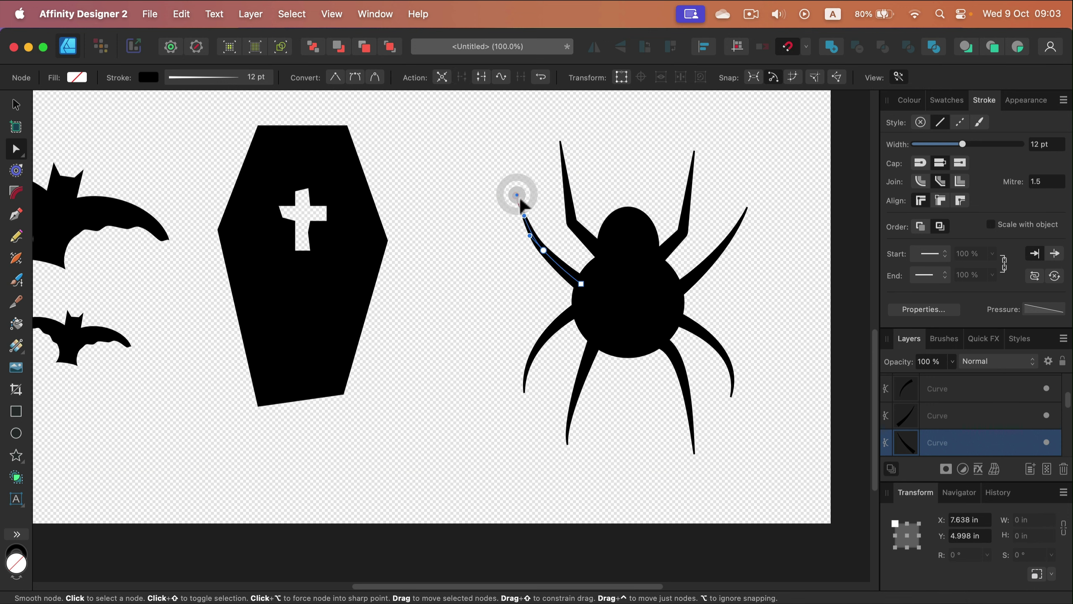
drag(544, 250, 542, 263)
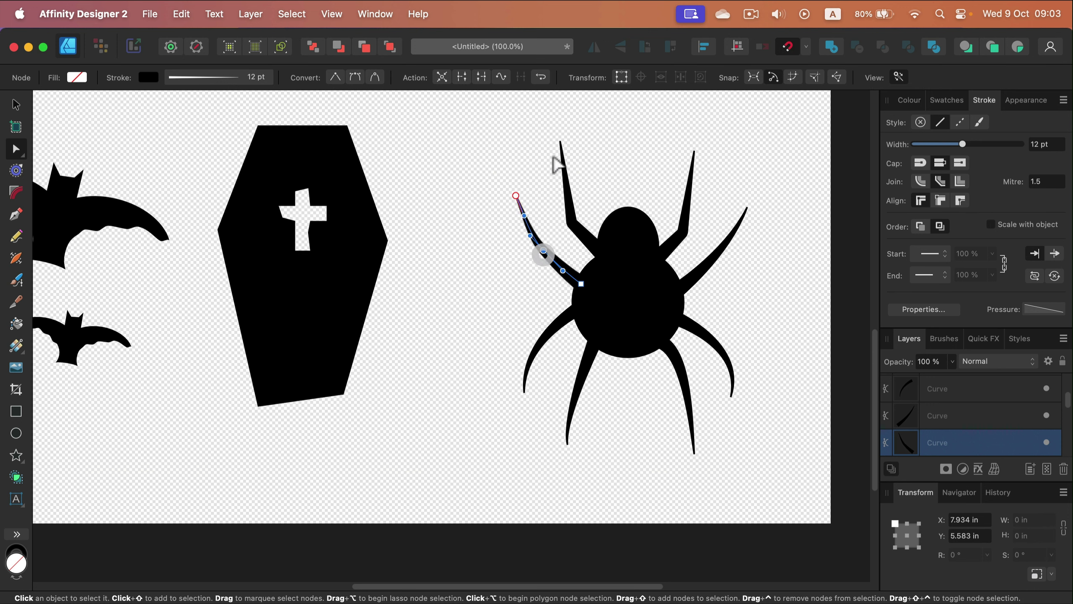
Move the top left leg's tip slightly outward and the second right leg's tip inward to vary the spider's pose.
drag(560, 143, 551, 153)
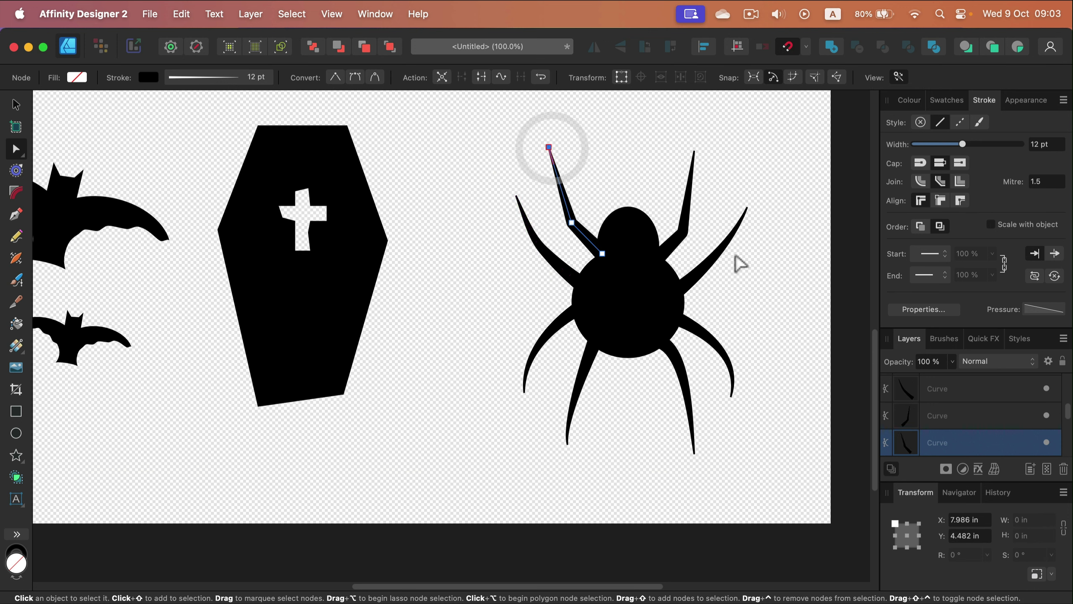
click(714, 258)
drag(746, 207, 726, 207)
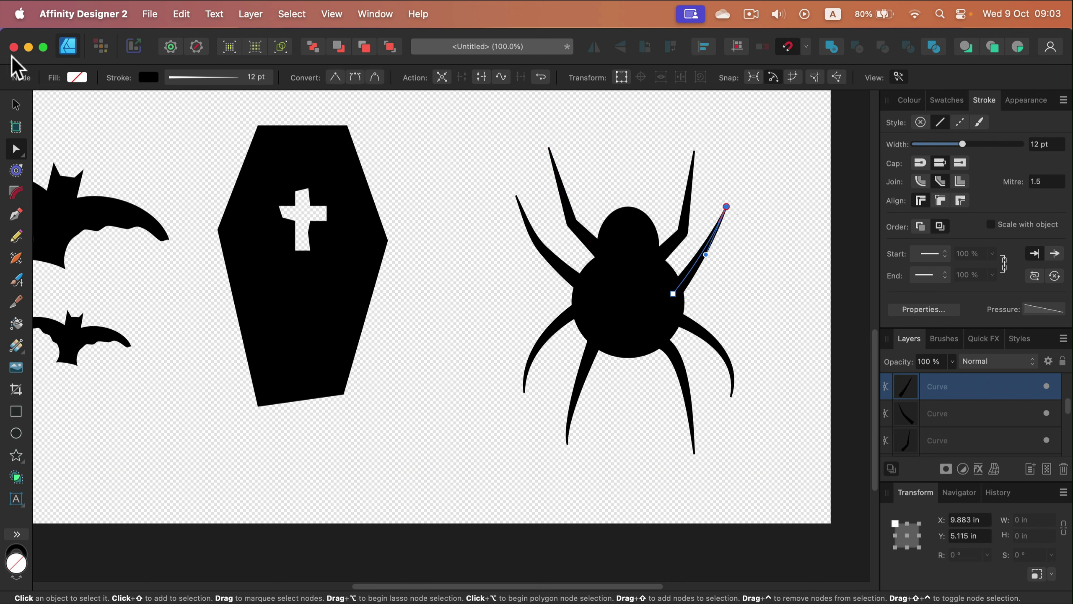
click(16, 104)
click(647, 230)
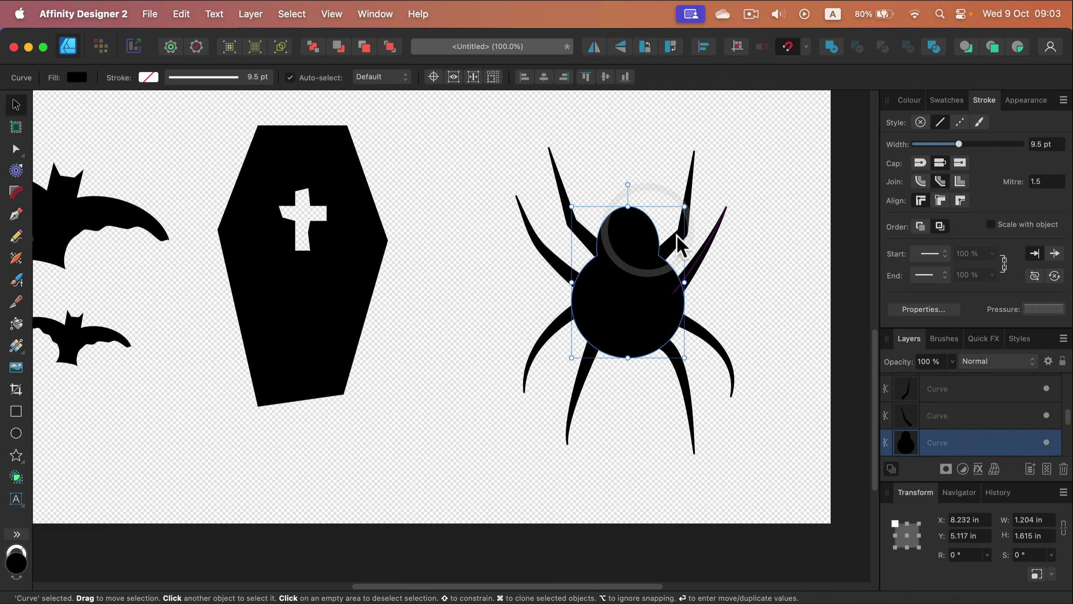
click(755, 245)
Try a thicker 26 pt stroke on the third left leg of the spider.
scroll(756, 249, up, 5)
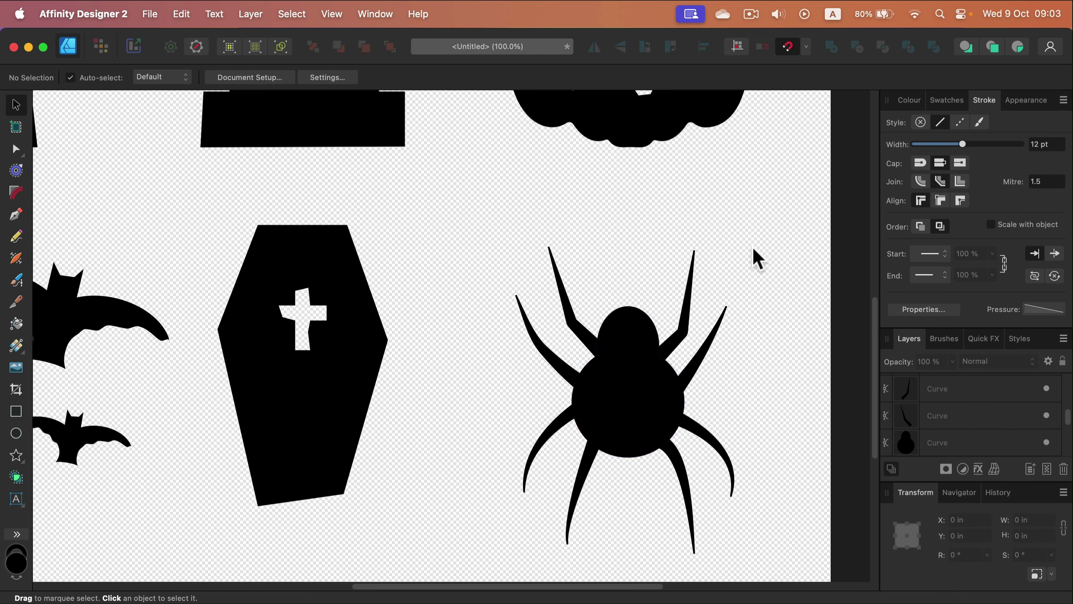
scroll(757, 258, down, 3)
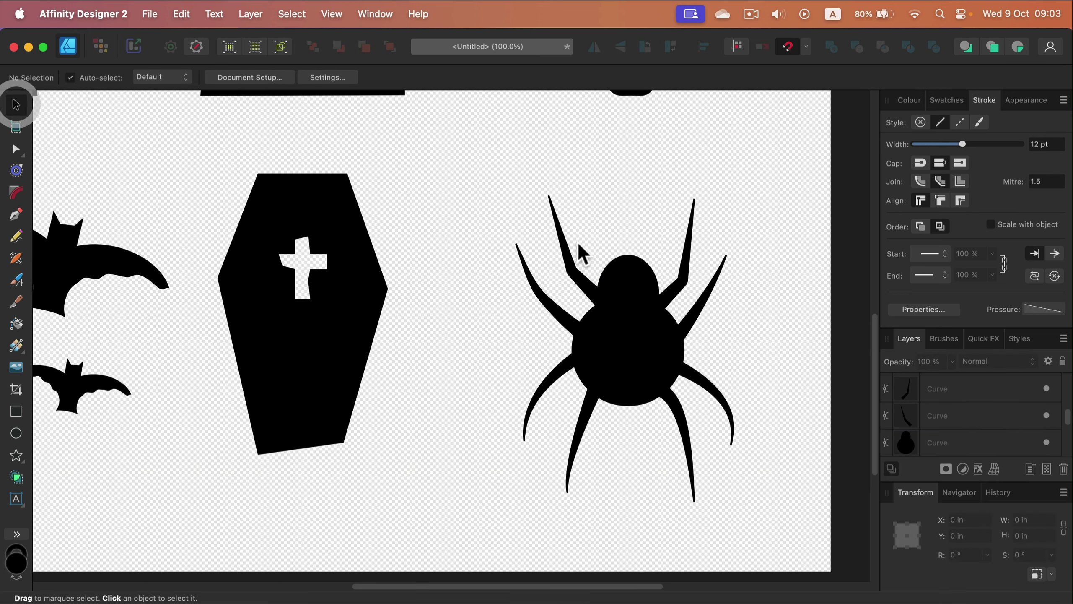
click(563, 242)
click(534, 284)
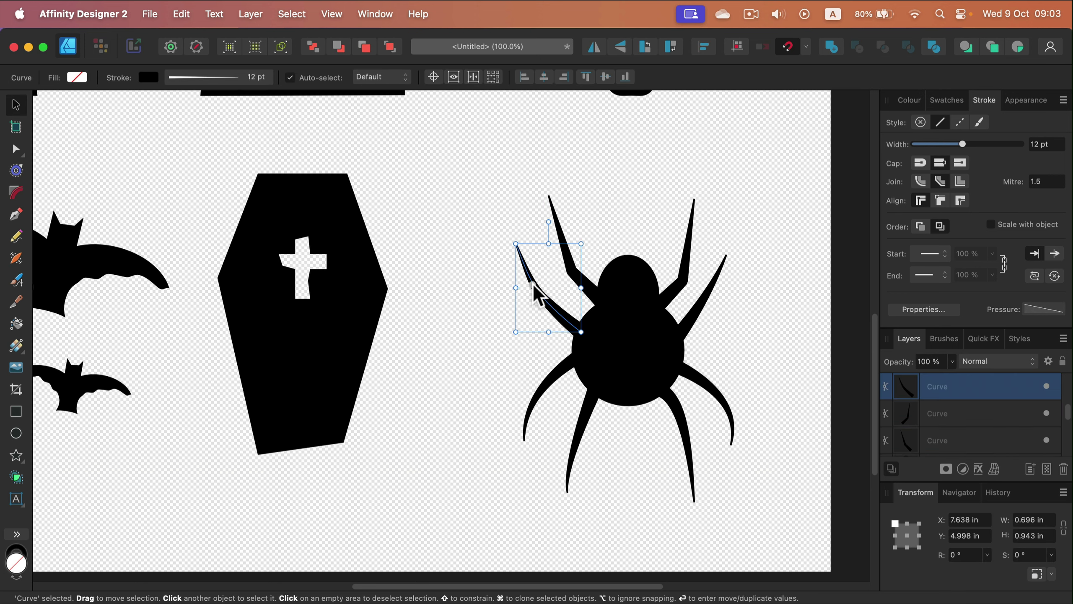
click(556, 366)
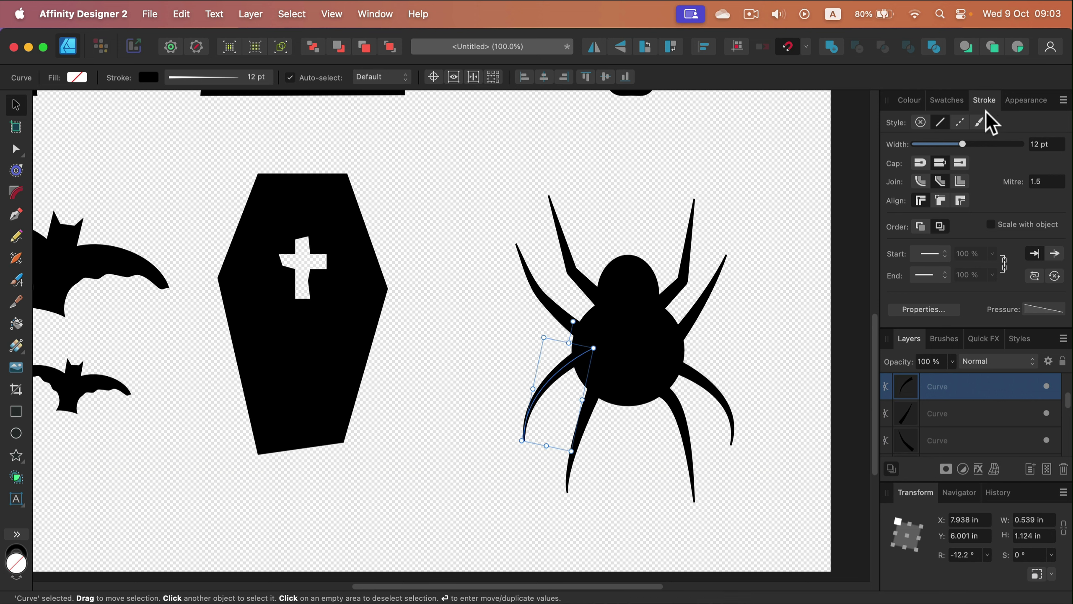
mouse_move(984, 144)
mouse_down()
mouse_move(1007, 145)
mouse_move(950, 141)
mouse_move(980, 137)
mouse_up()
click(752, 214)
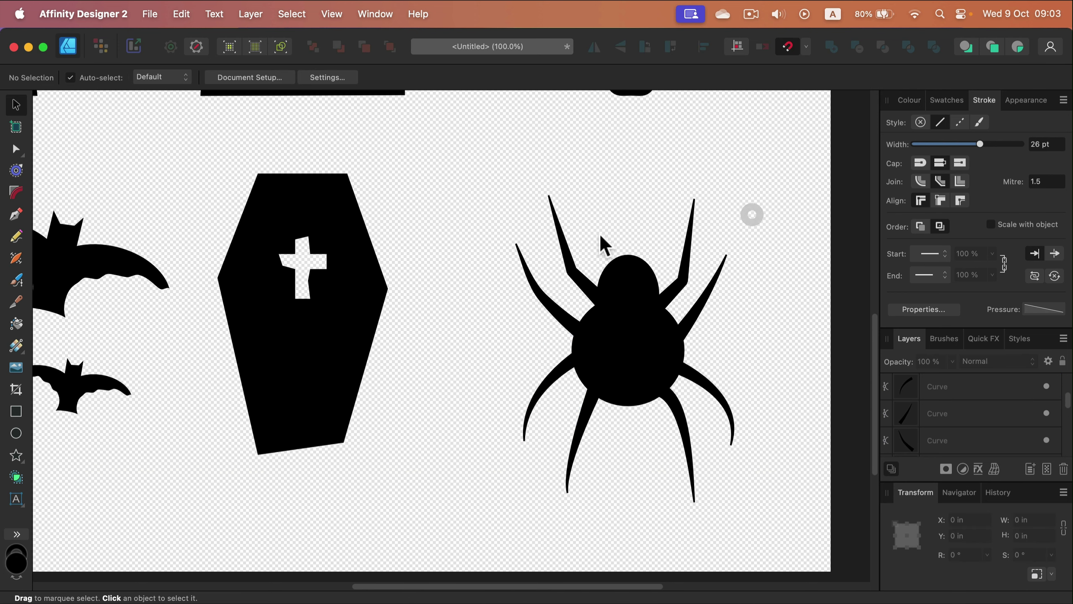
Select all eight spider legs and convert their strokes to filled shapes with Expand Stroke.
click(567, 241)
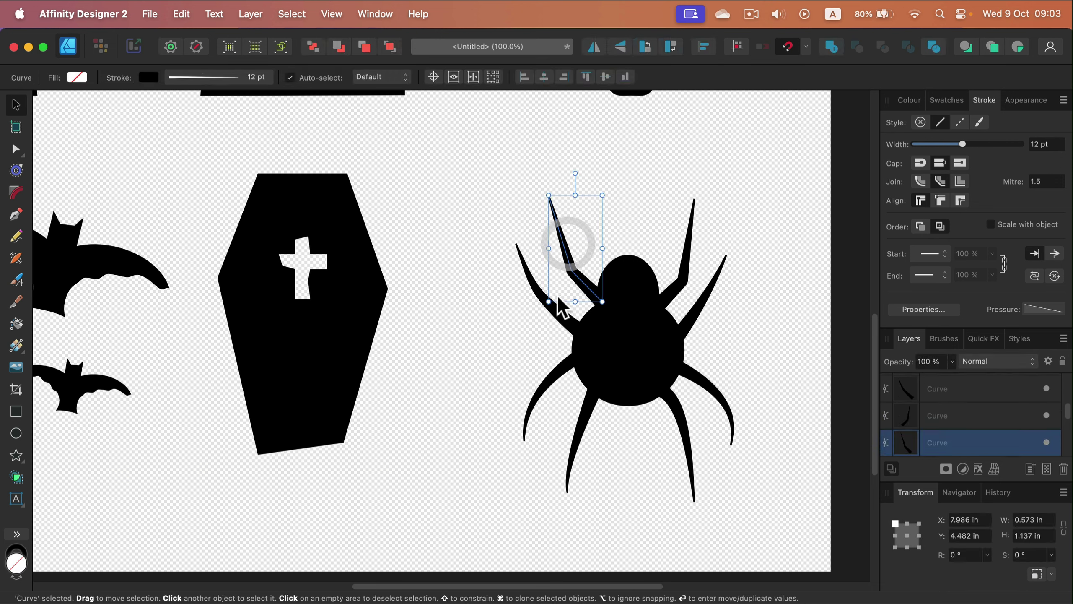
shift+click(528, 279)
shift+click(558, 363)
shift+click(576, 453)
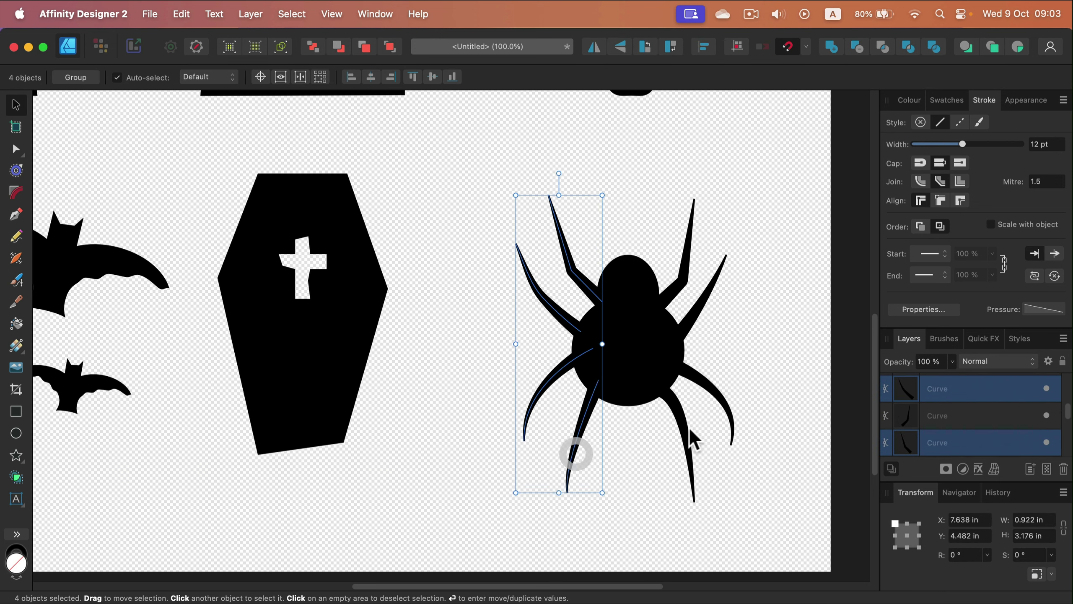
shift+click(681, 429)
shift+click(731, 409)
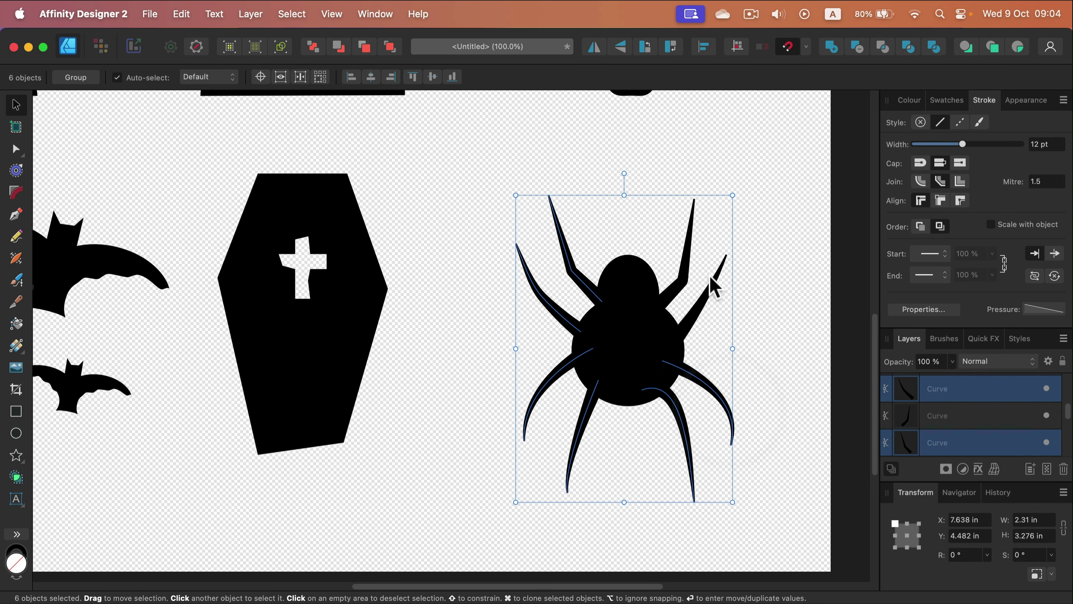
shift+click(709, 273)
shift+click(677, 245)
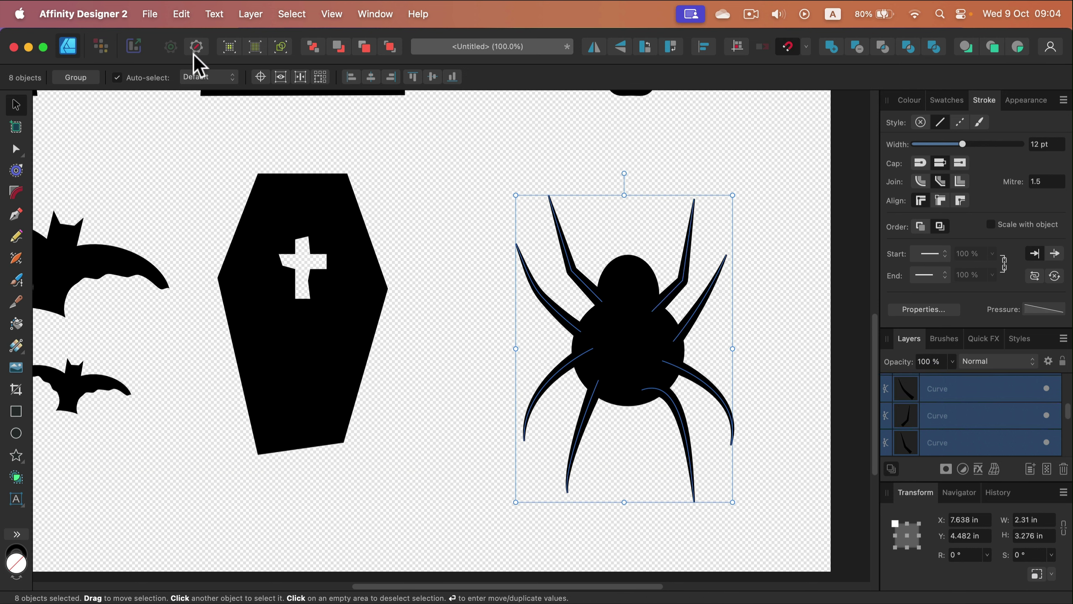
click(251, 14)
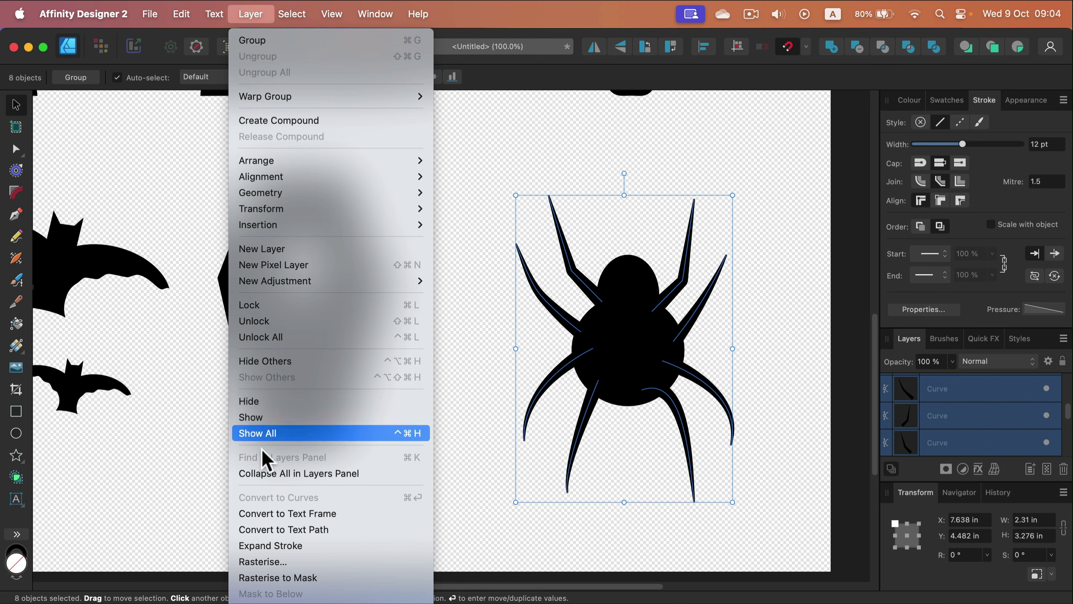
click(254, 545)
Merge the eight expanded legs and the body into a single spider shape with the Add operation.
click(457, 292)
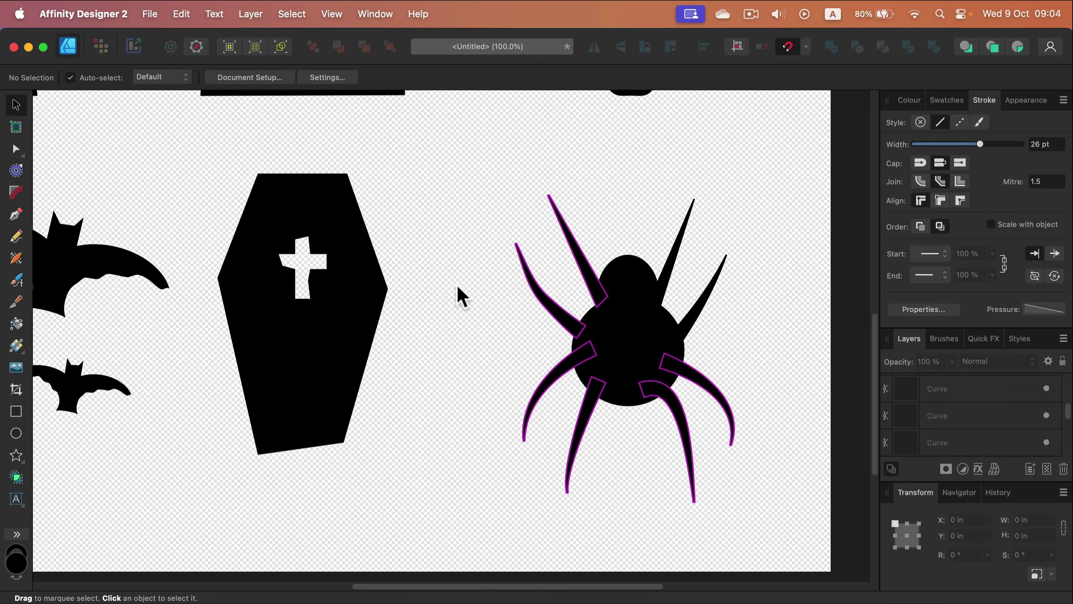
drag(467, 156, 780, 526)
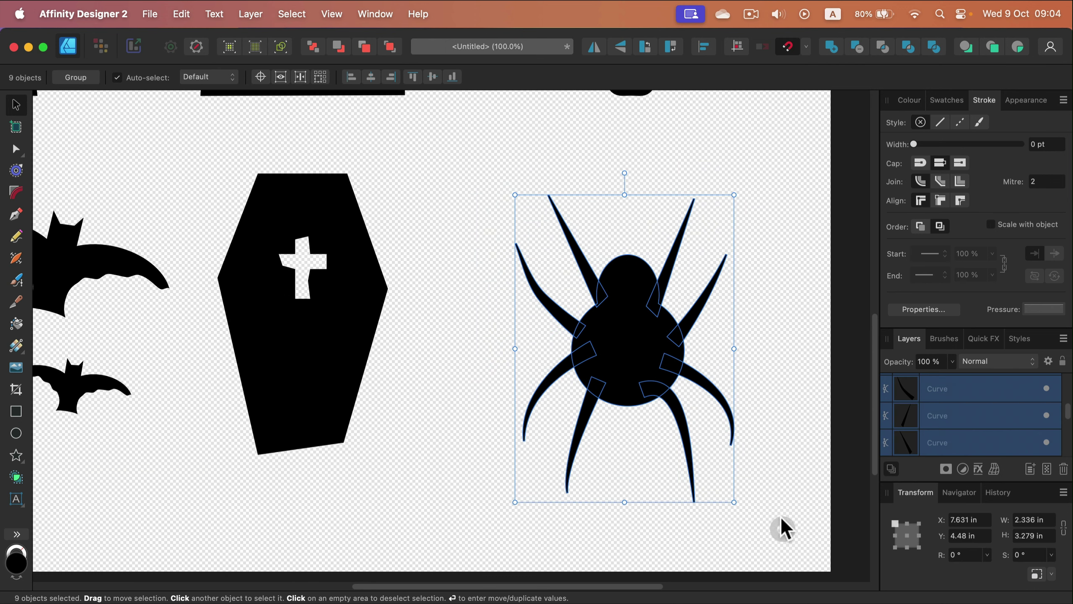
click(833, 46)
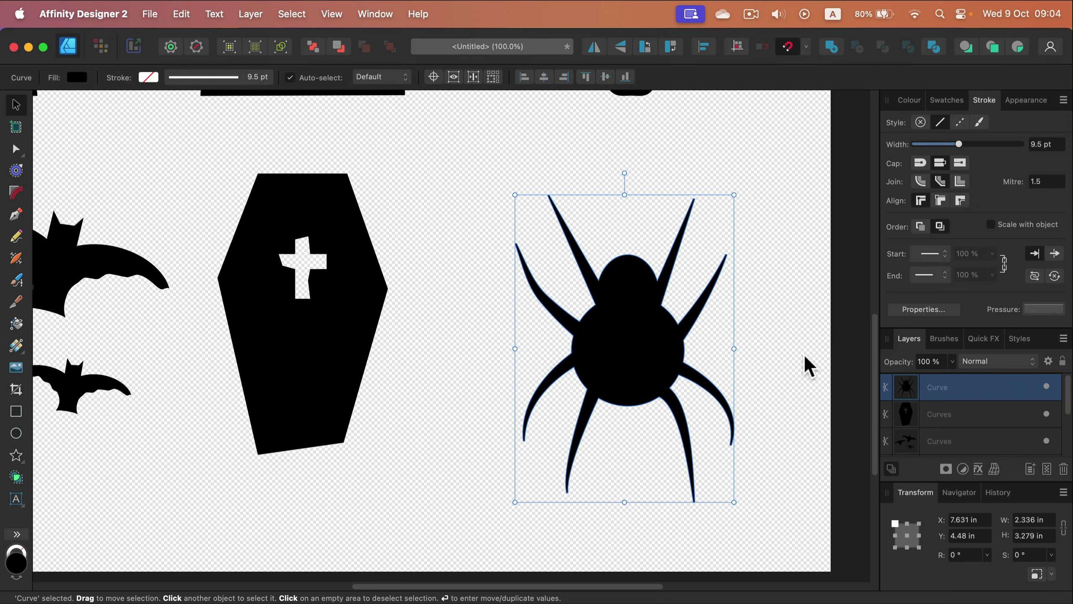
Round the corners where the spider's head and upper legs join the body with the Corner tool, using radii of about 0.02 to 0.07 in.
click(15, 193)
scroll(714, 334, up, 3)
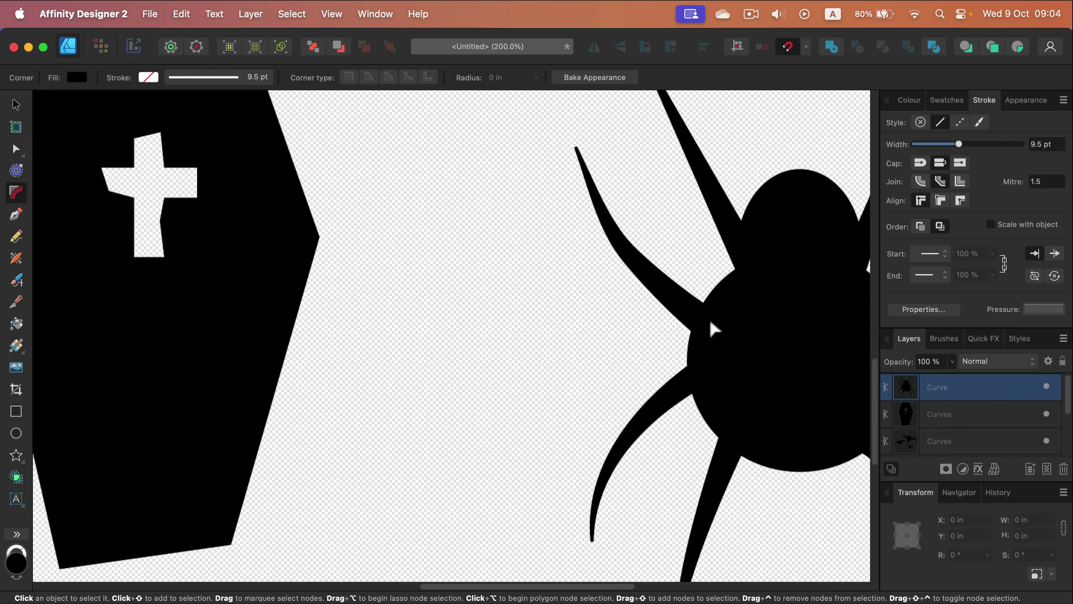
drag(541, 343, 434, 369)
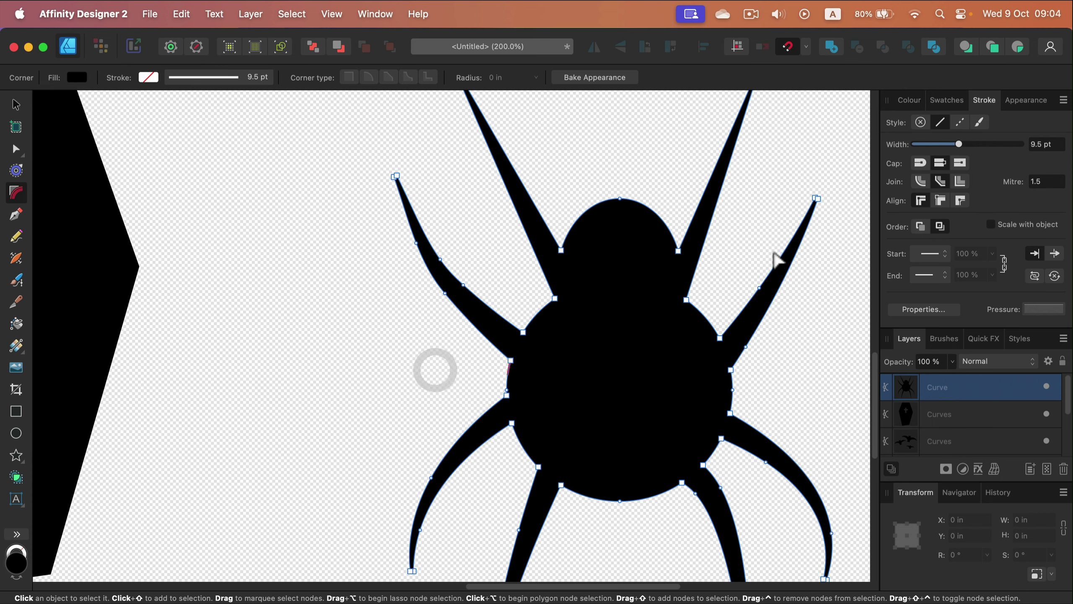
click(678, 250)
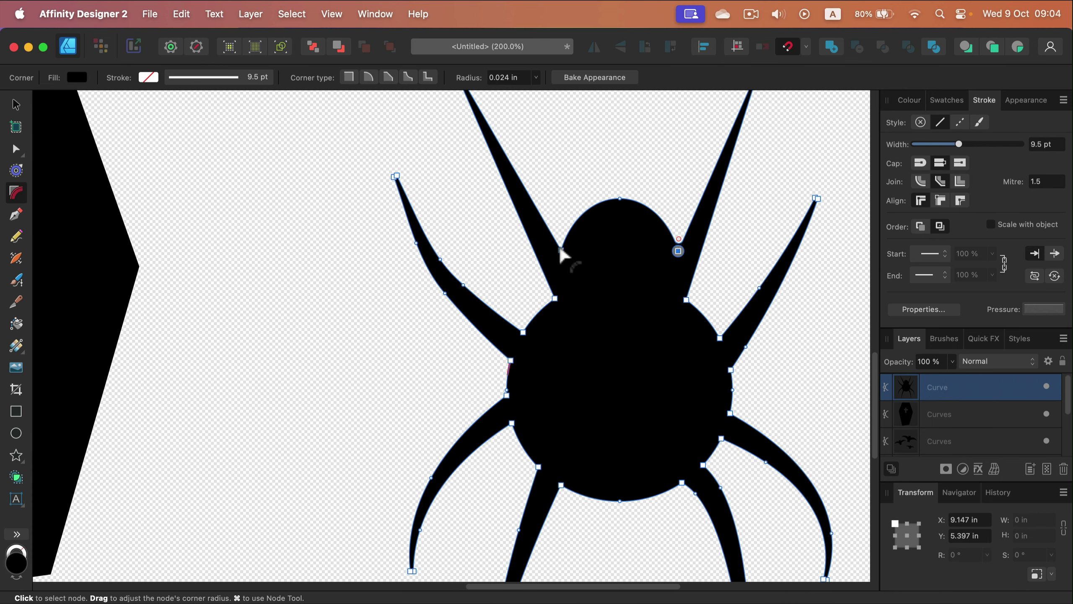
drag(560, 240, 540, 295)
click(700, 295)
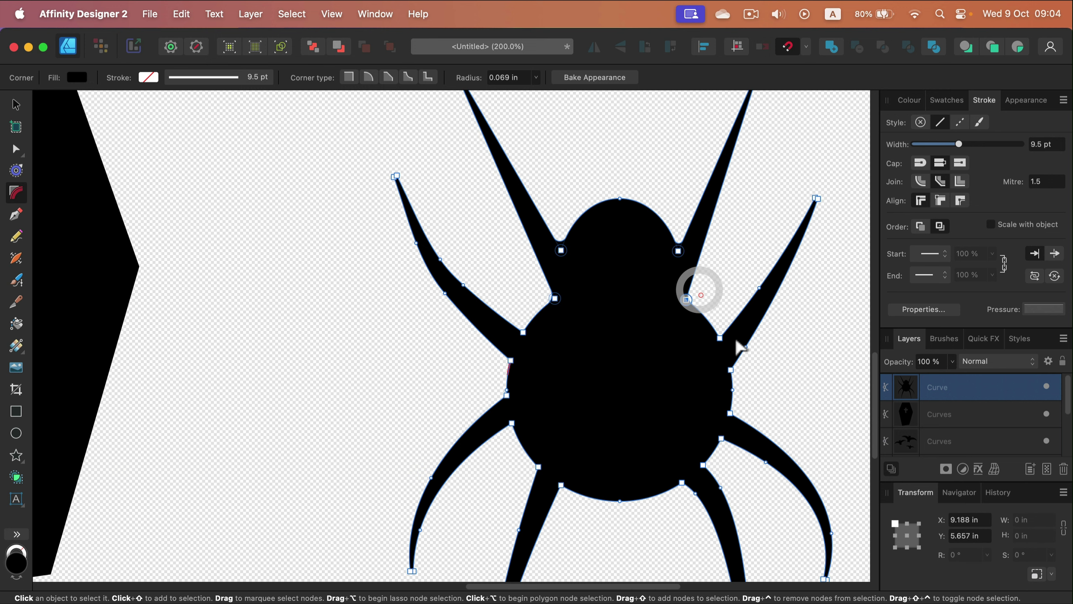
click(720, 333)
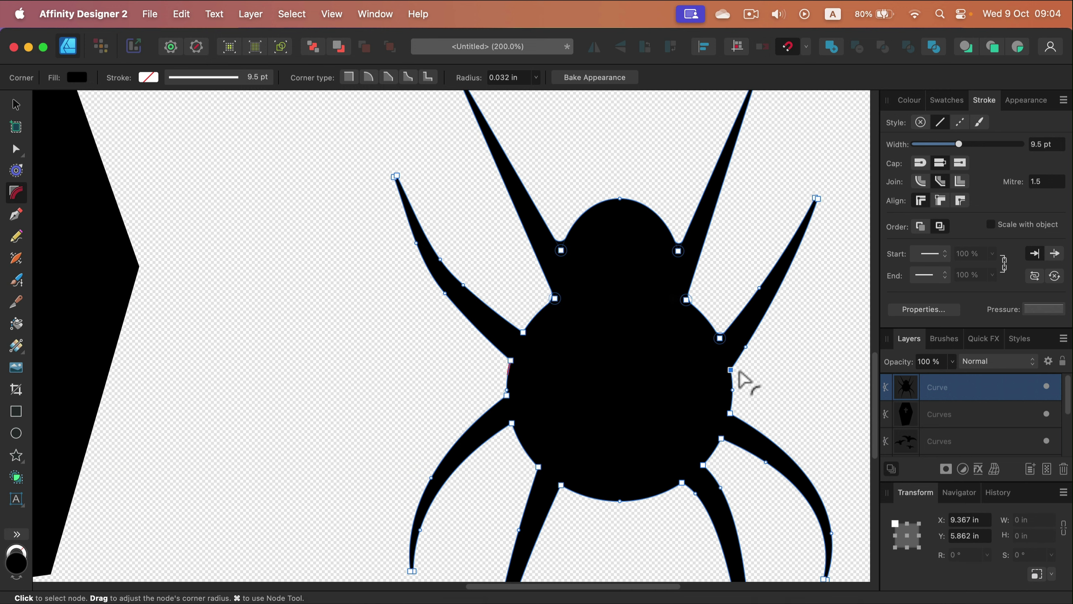
click(743, 372)
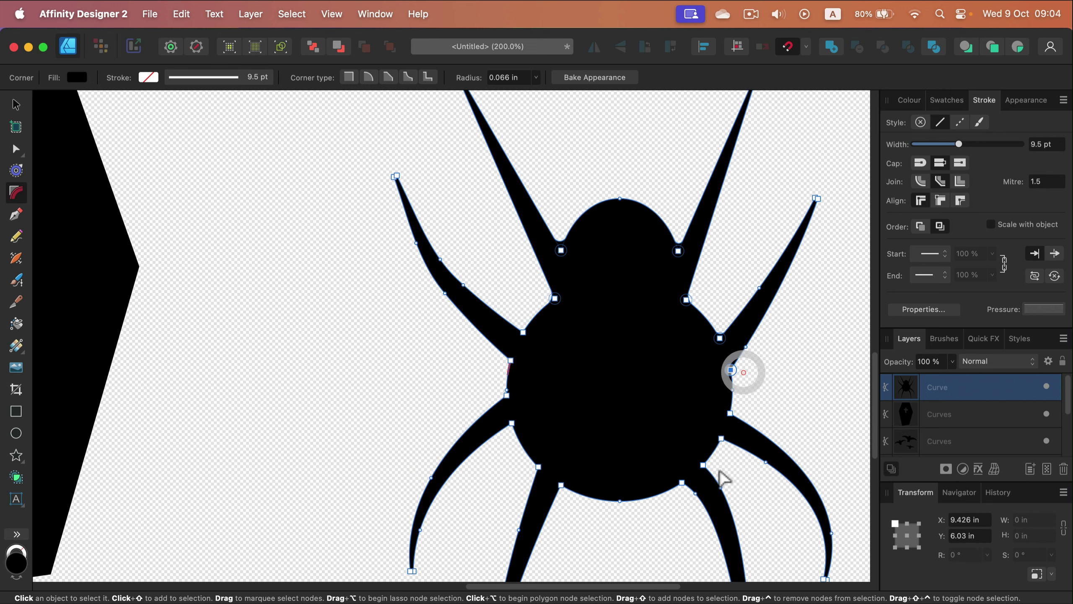
Round the corners where the spider's lower legs join the body, using radii of about 0.04 to 0.06 in.
click(562, 486)
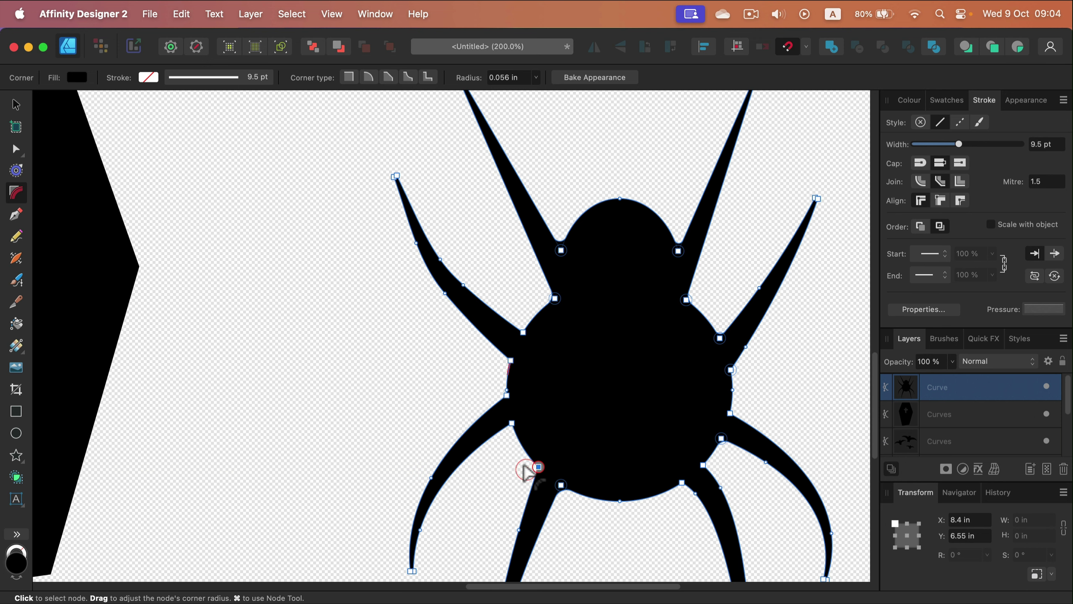
scroll(509, 442, down, 5)
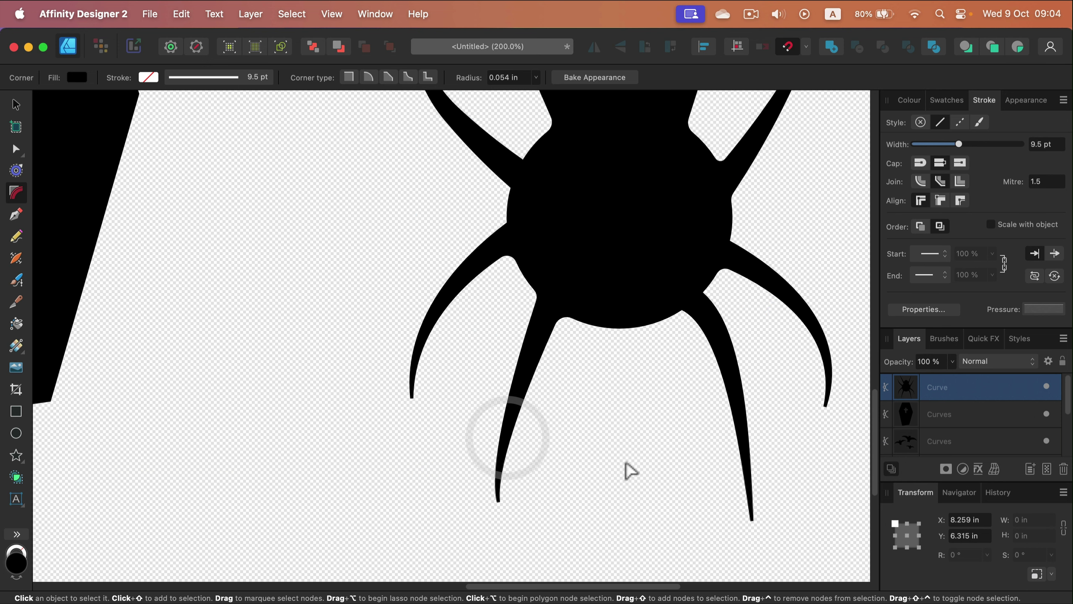
click(683, 313)
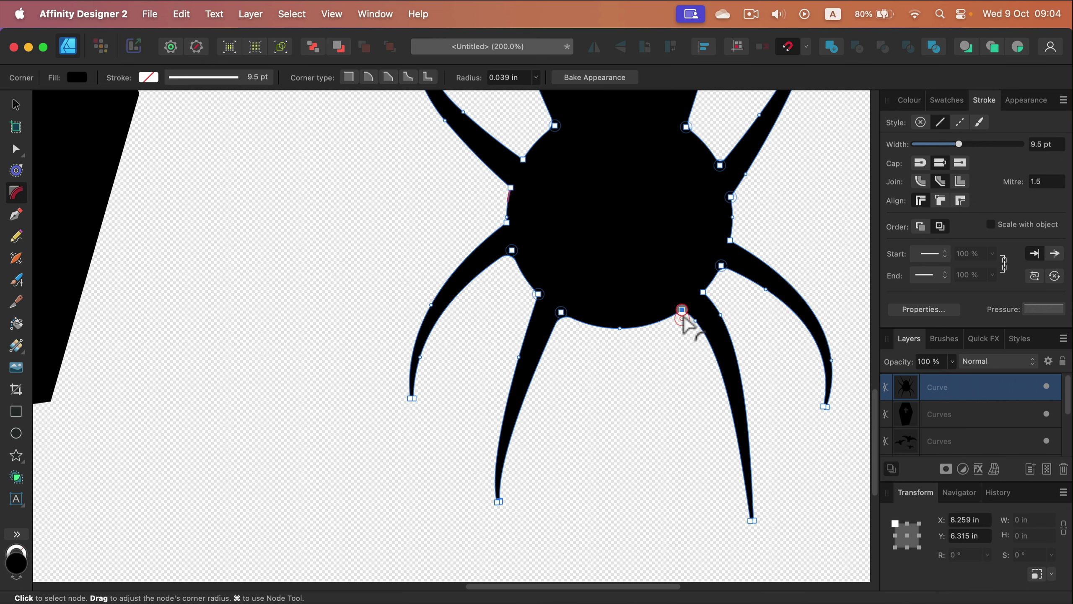
click(659, 399)
Select the spider and convert it to curves to make its rounded corners permanent.
click(16, 104)
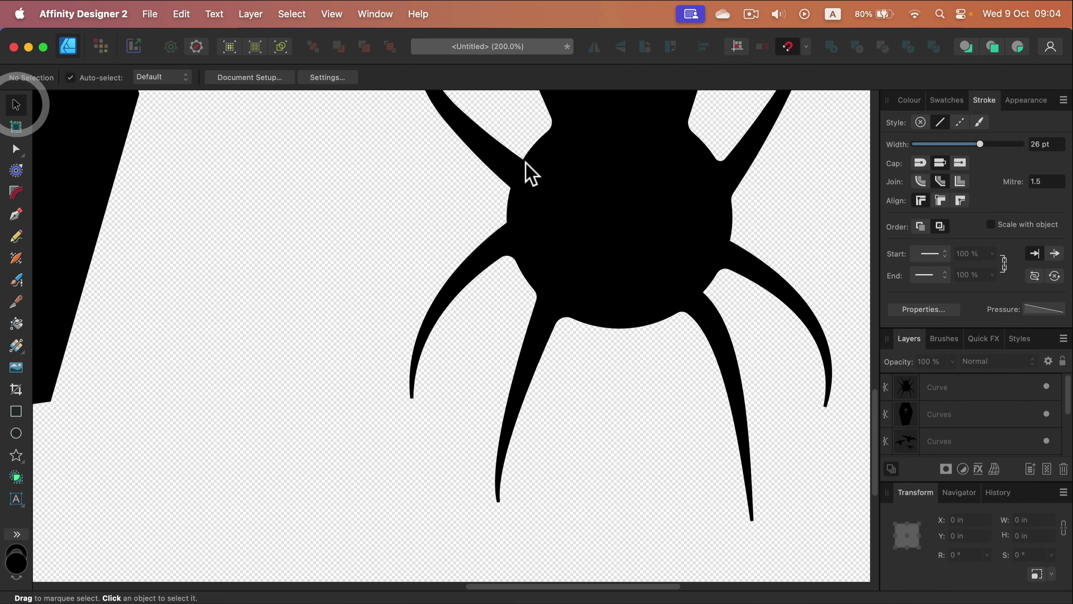
click(525, 163)
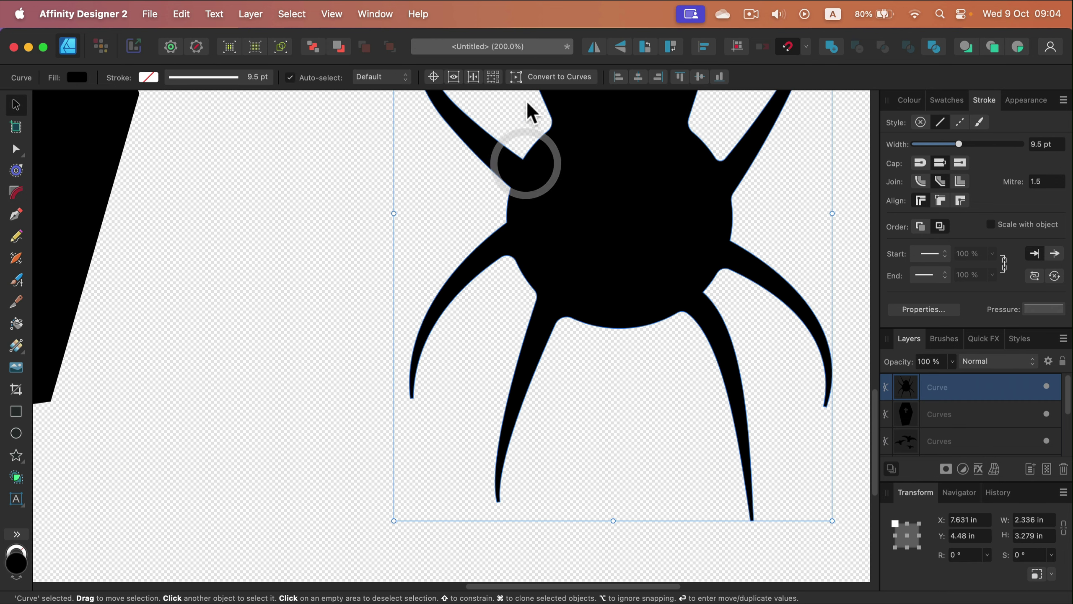
click(582, 80)
click(633, 401)
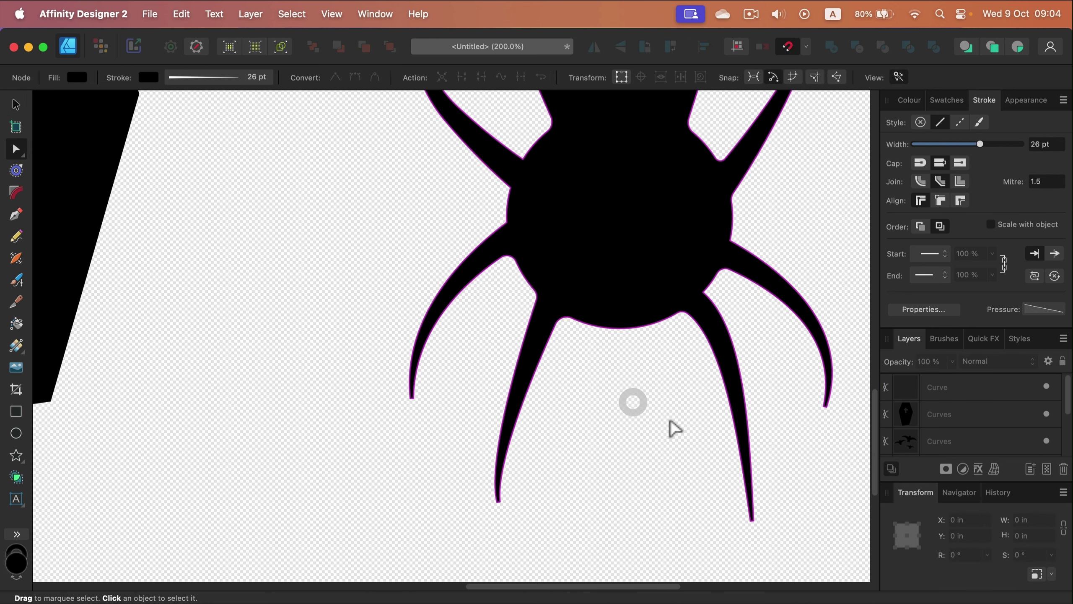
Scale the spider down to about 2.12 by 2.97 in and centre it beneath the pumpkin, its top level with the coffin's.
scroll(678, 422, down, 5)
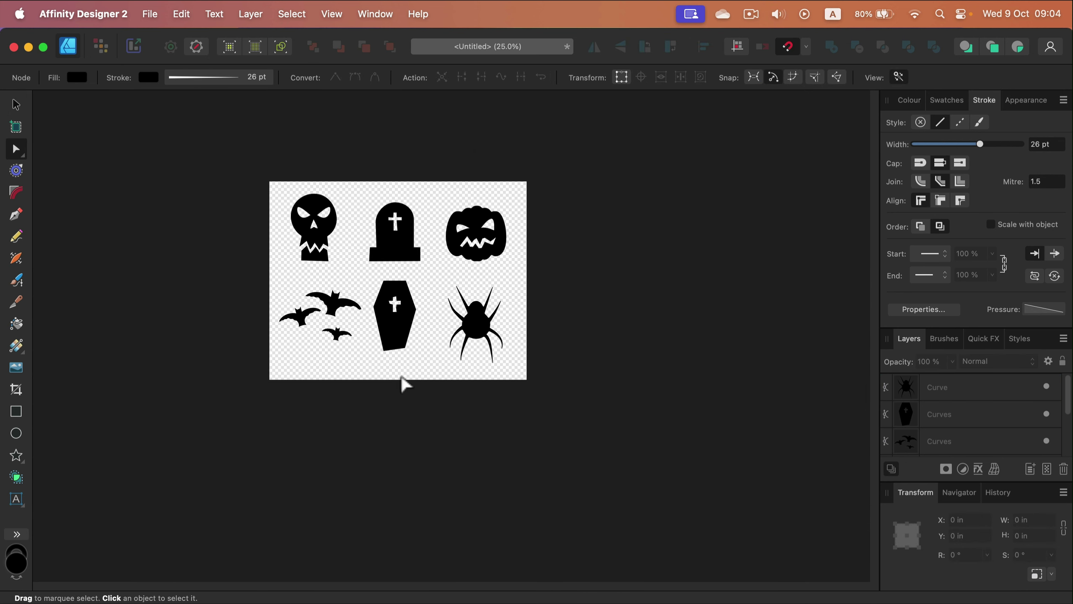
drag(489, 389, 536, 395)
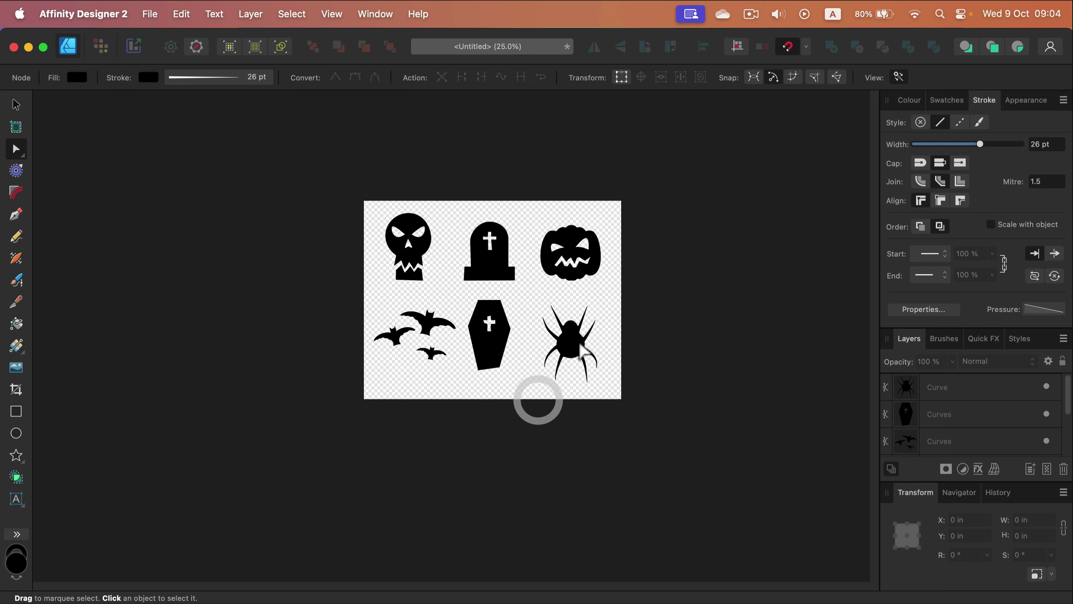
click(18, 106)
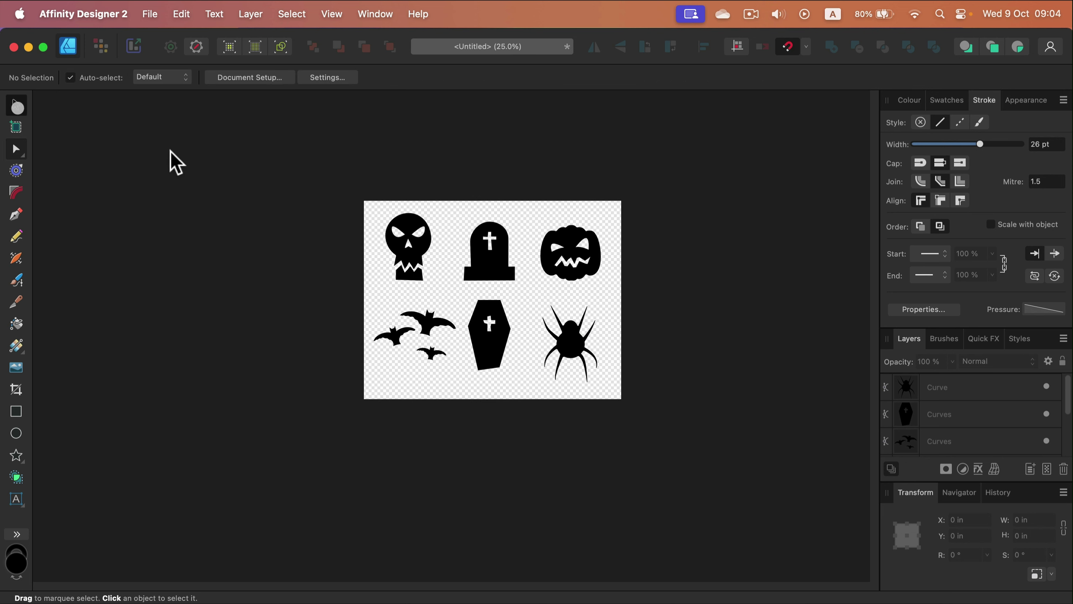
click(683, 332)
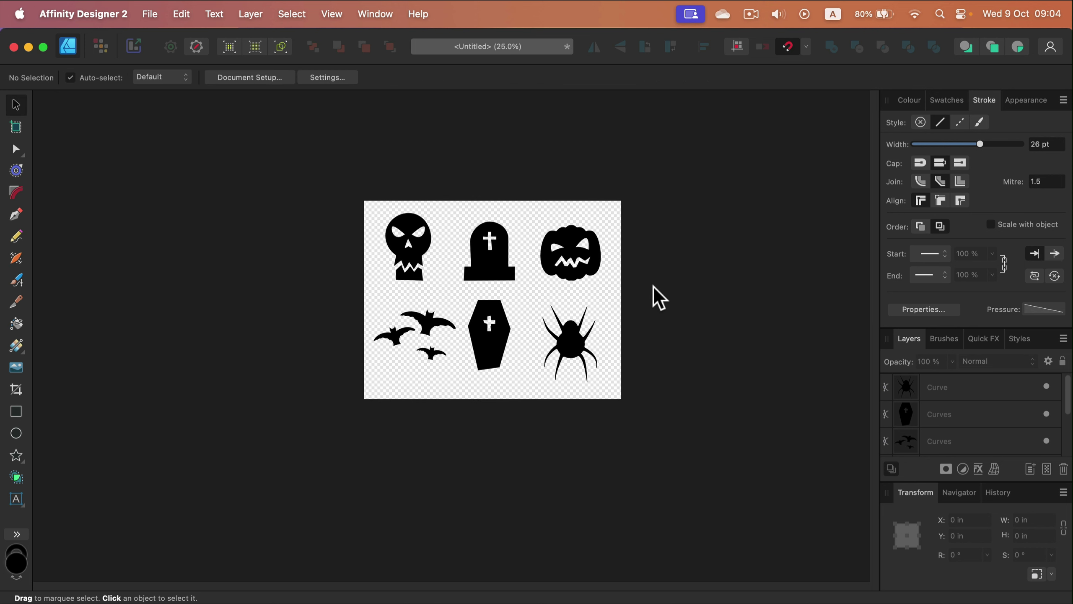
key(super+0)
click(634, 423)
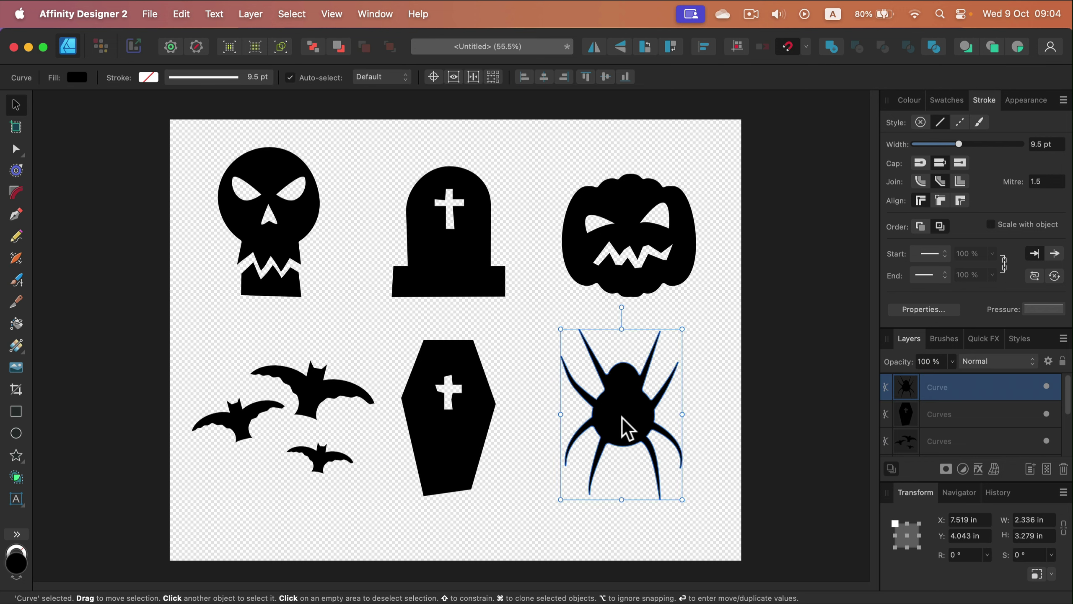
drag(622, 417, 624, 429)
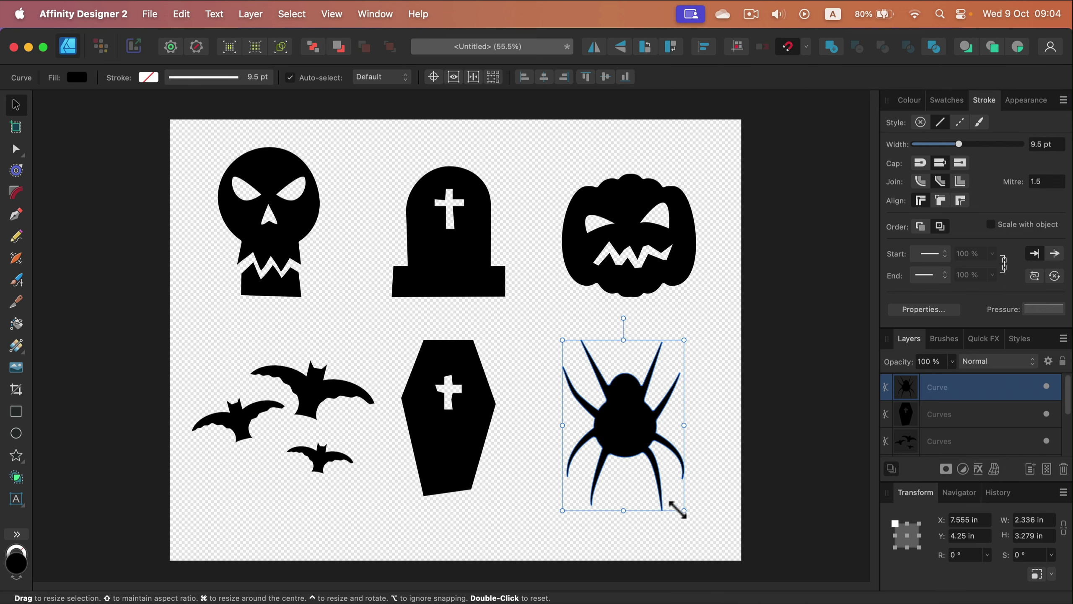
drag(678, 508, 666, 493)
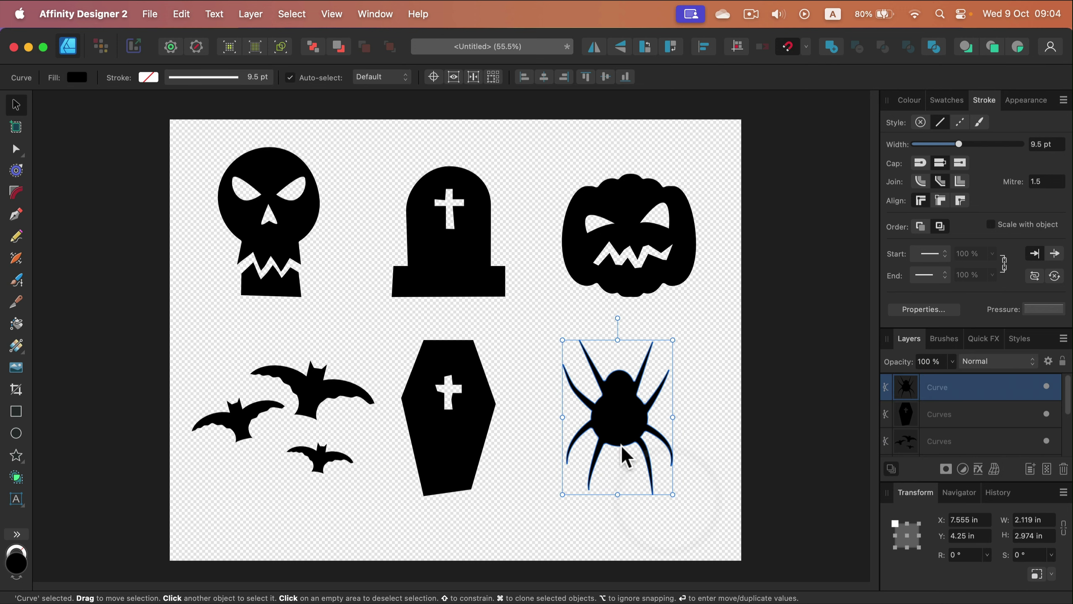
drag(625, 422, 634, 419)
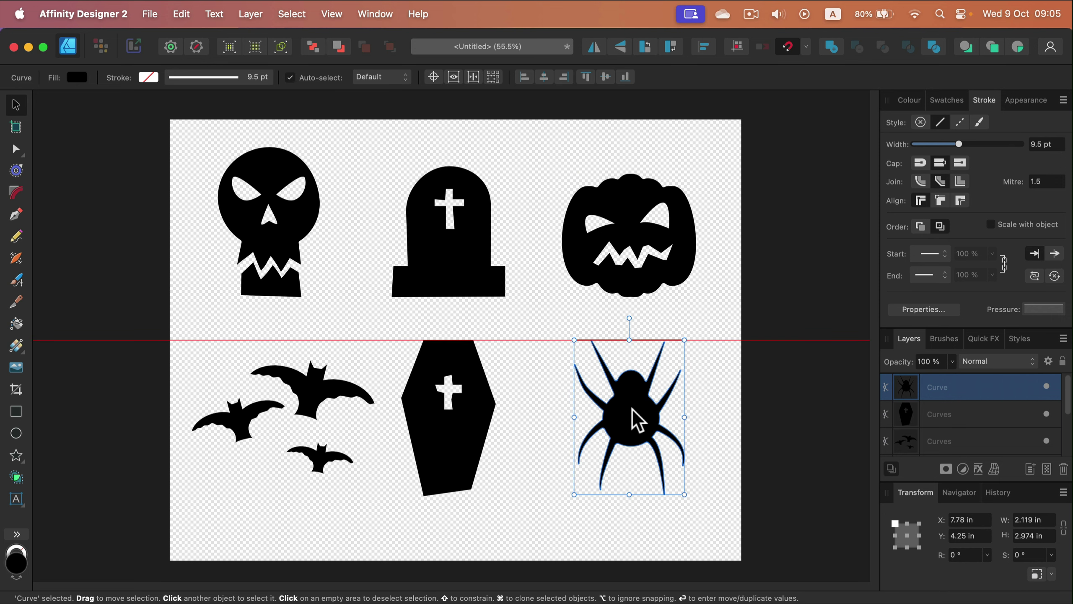
Move the tombstone and coffin together slightly to the right, to about X 4.57 in, Y 0.88 in.
click(465, 420)
drag(372, 154, 549, 548)
mouse_move(462, 458)
mouse_down()
mouse_move(475, 467)
mouse_move(467, 444)
mouse_up()
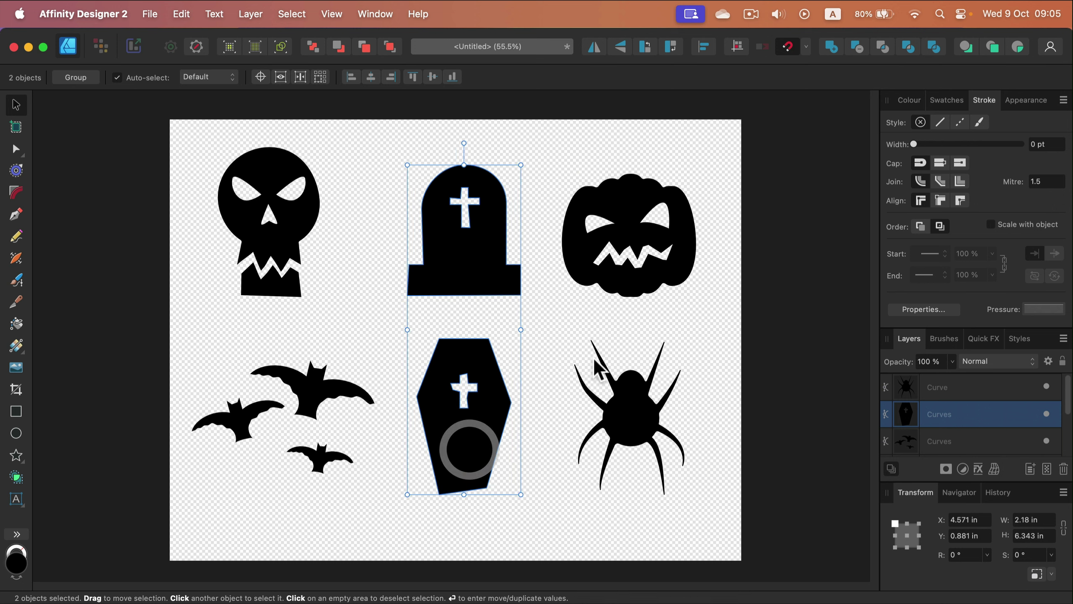
click(555, 336)
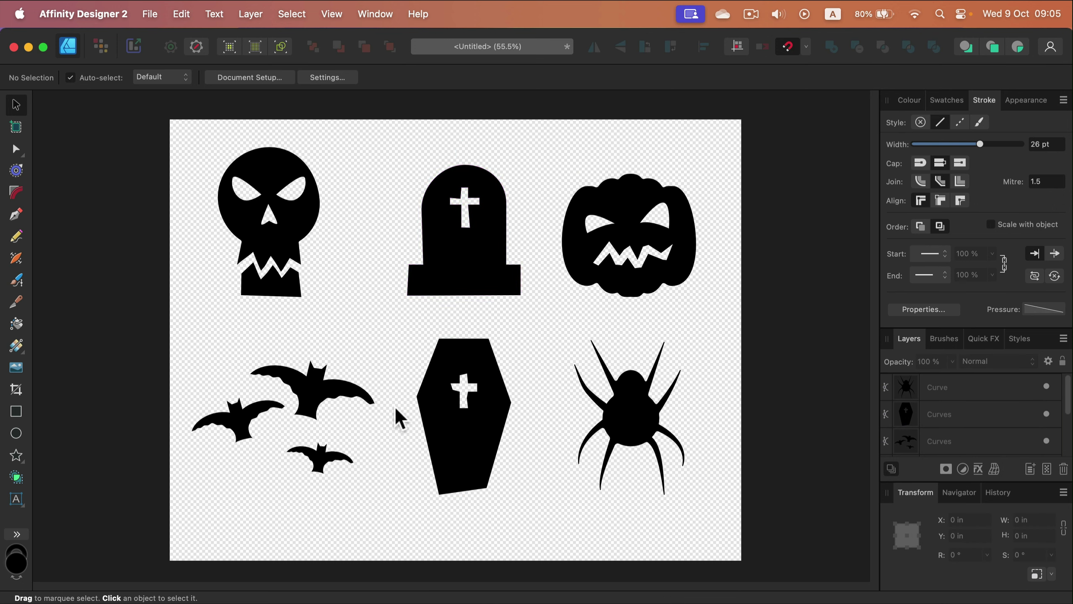